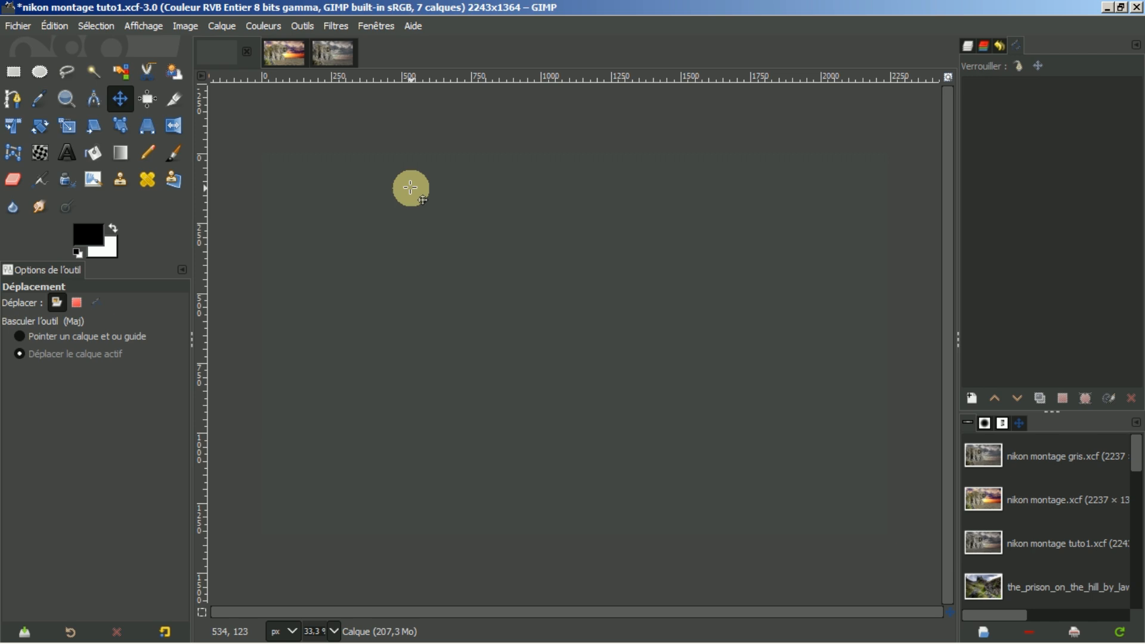
- Delete the plain grey layer that covers the montage
left_click(969, 46)
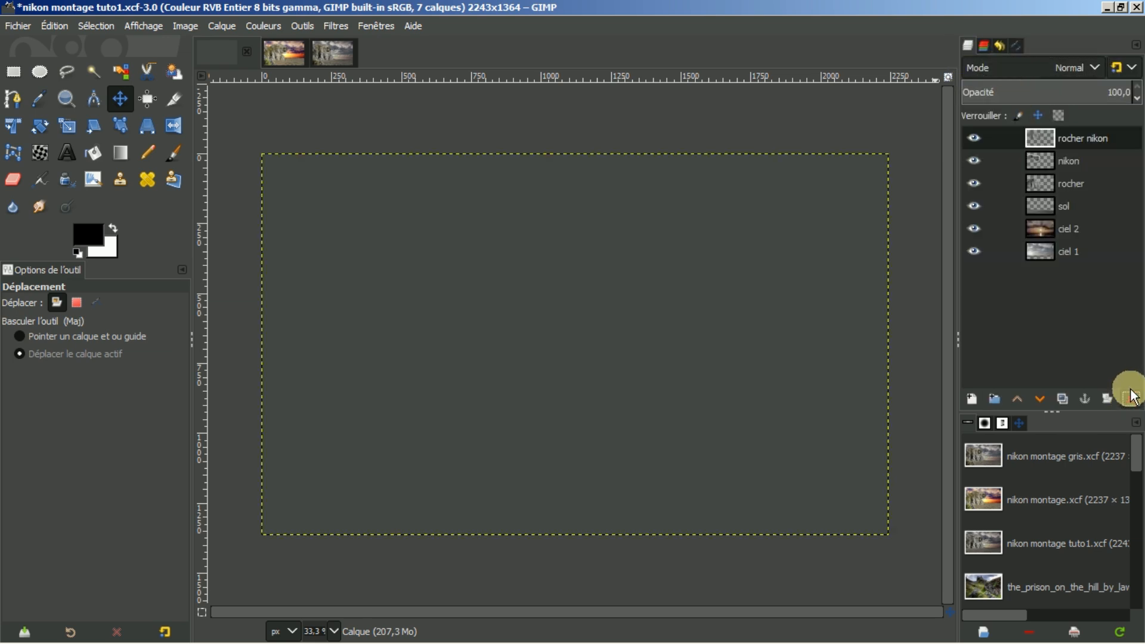
left_click(1131, 399)
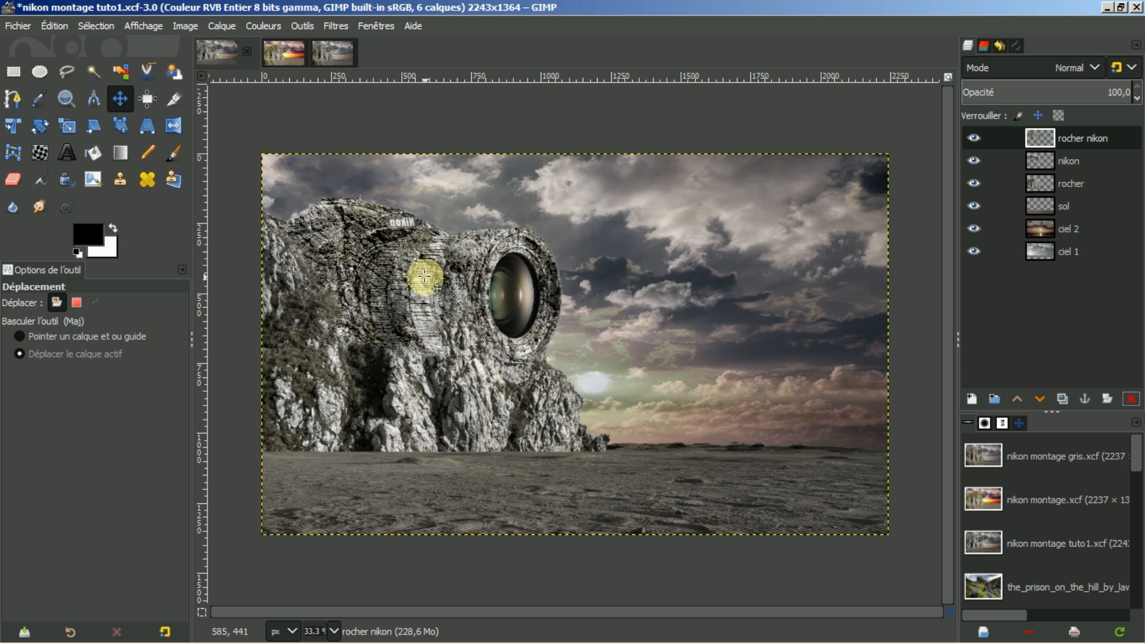
- Examine the finished nikon montage.xcf for reference and check what the rocher nikon layer contributes to the current montage
left_click(291, 50)
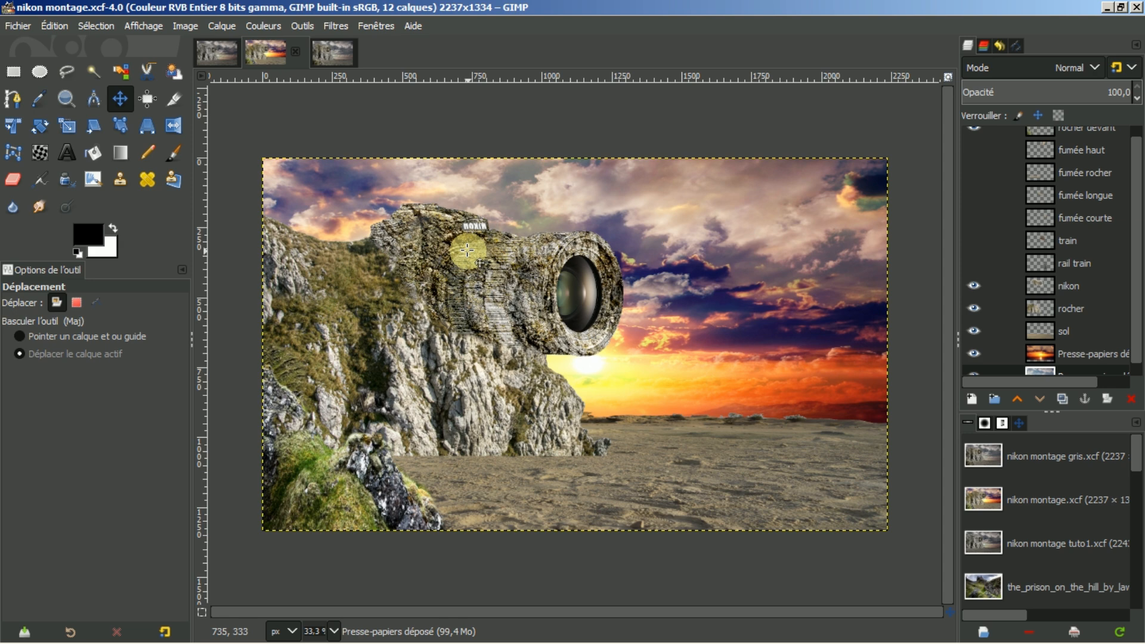
left_click(209, 52)
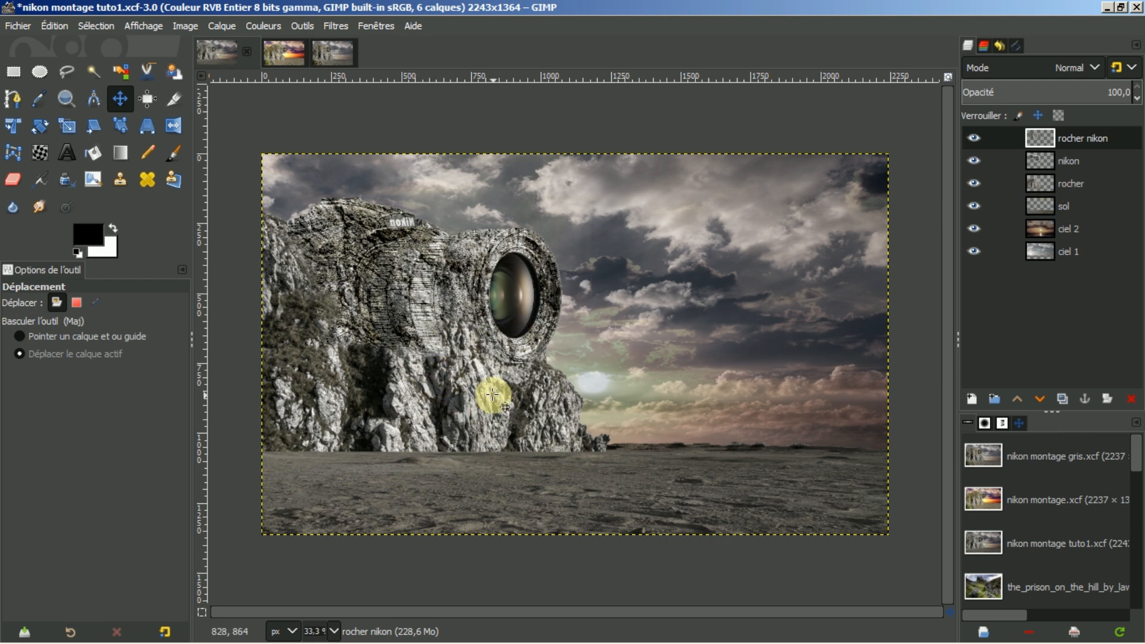
left_click(972, 138)
left_click(972, 137)
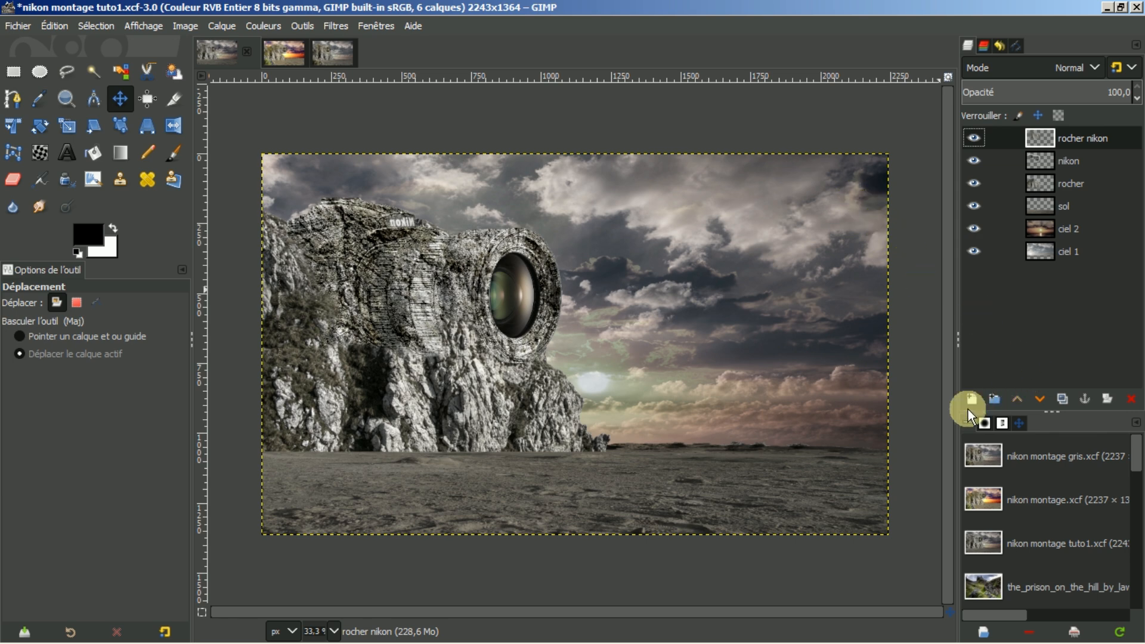
- Open the the_prison_on_the_hill photo and import the path rocher avant.svg into it as a selection
left_click(997, 585)
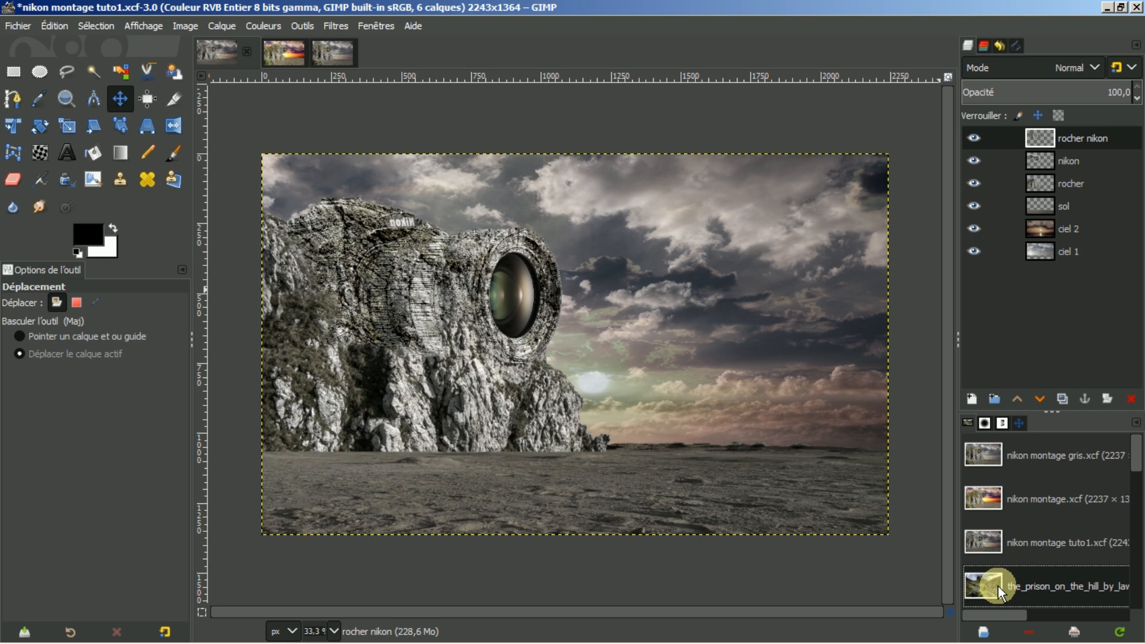
double_click(997, 585)
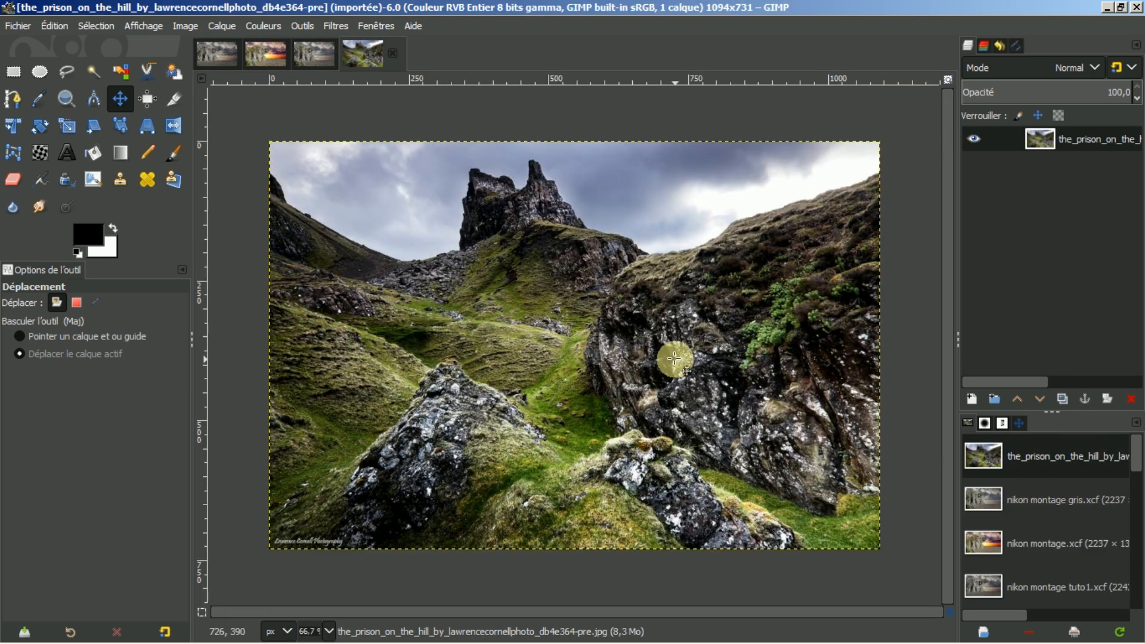
left_click(1014, 43)
right_click(1003, 145)
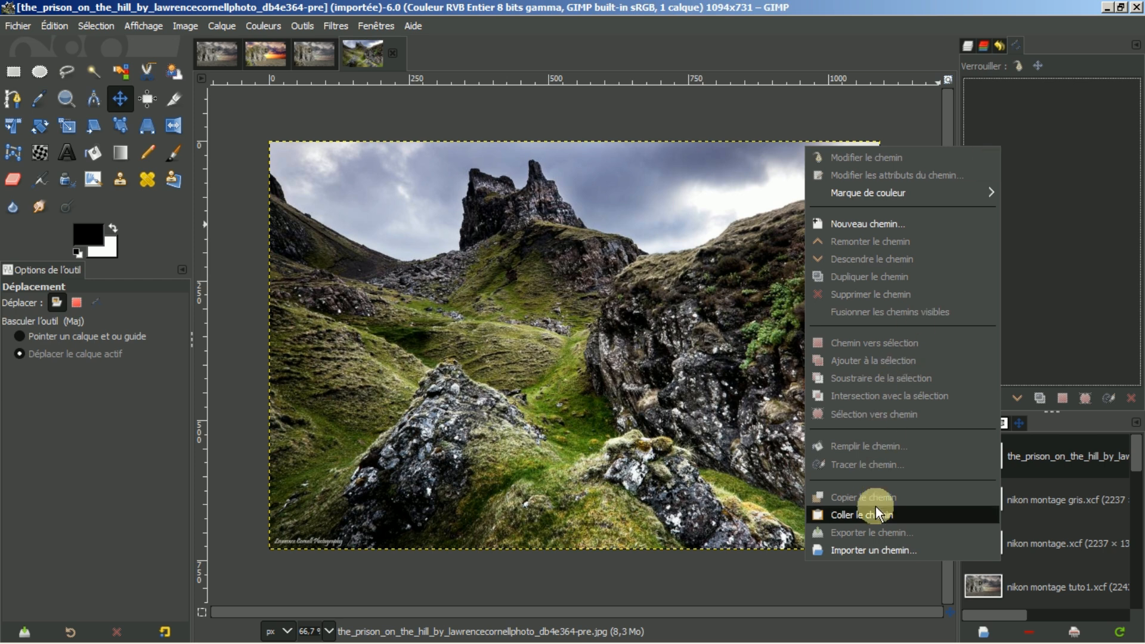
left_click(868, 549)
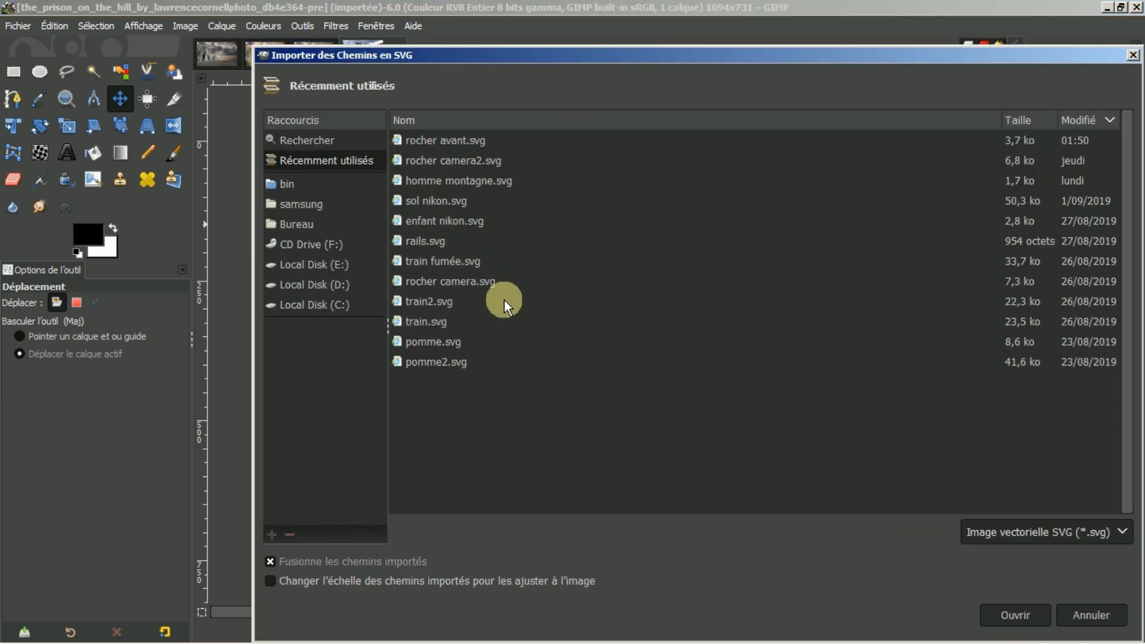
left_click(455, 141)
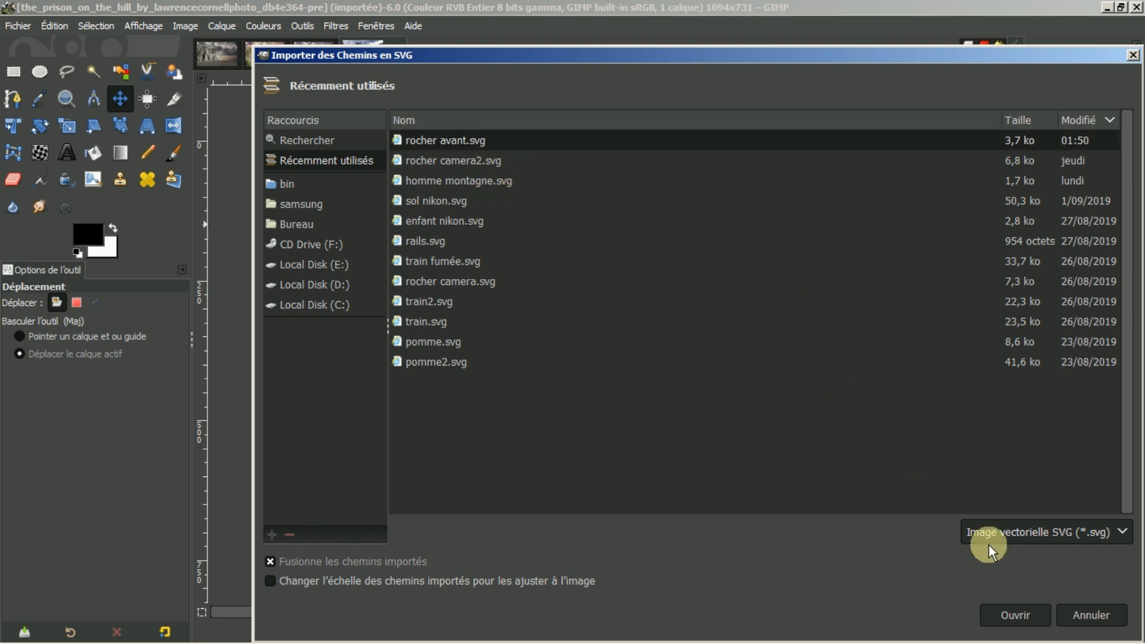
left_click(1032, 616)
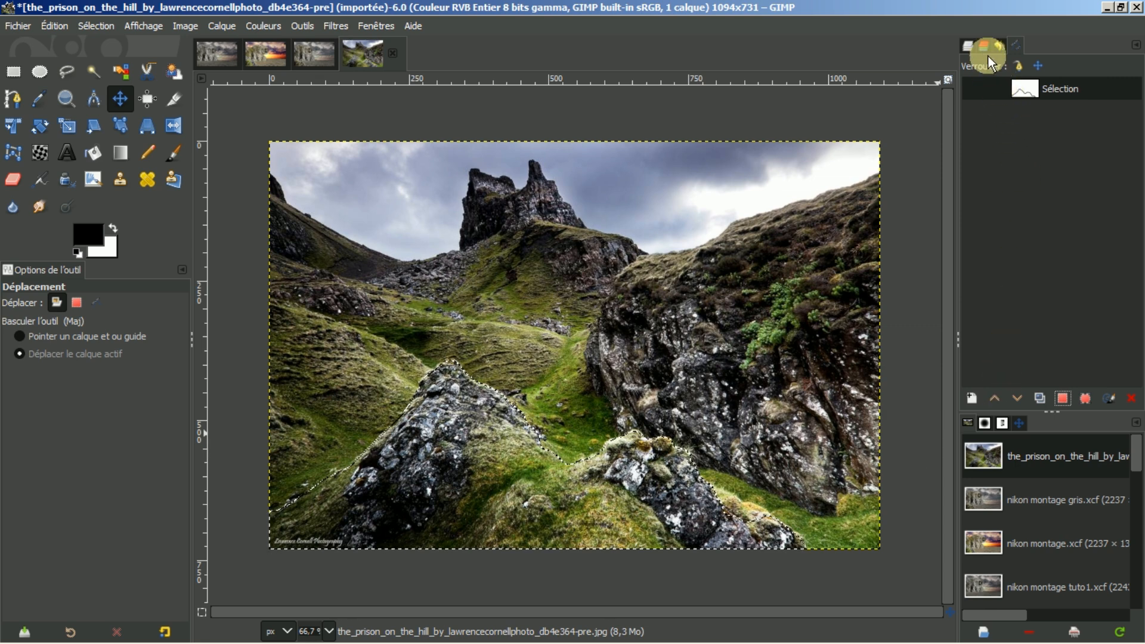
- Invert the selection, erase everything around the foreground rocks and clear the selection
left_click(968, 44)
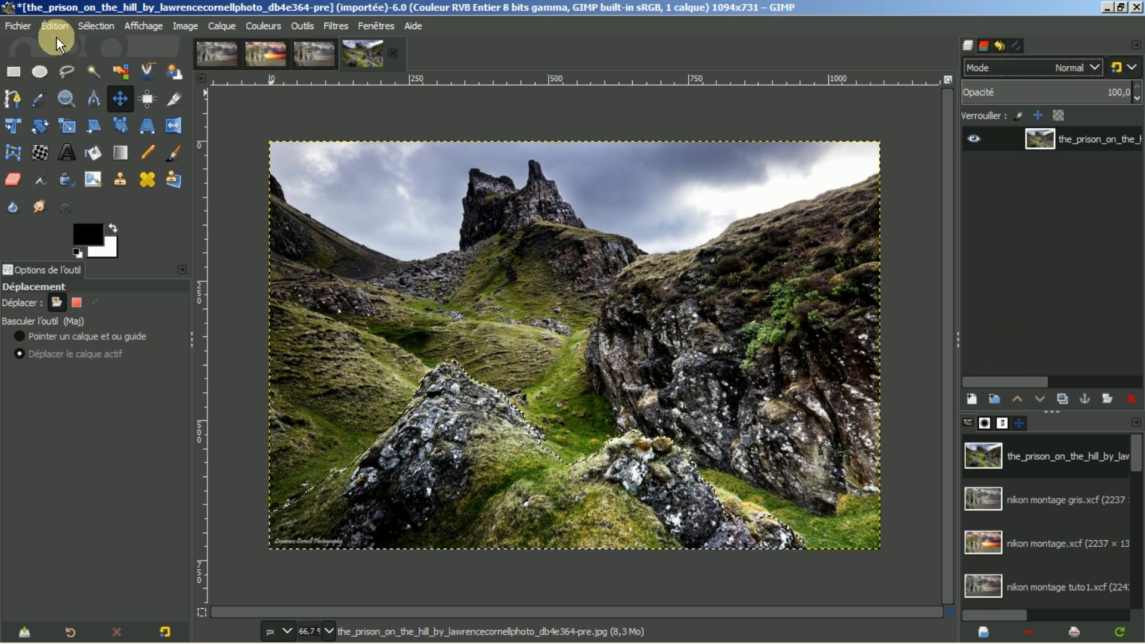
left_click(90, 26)
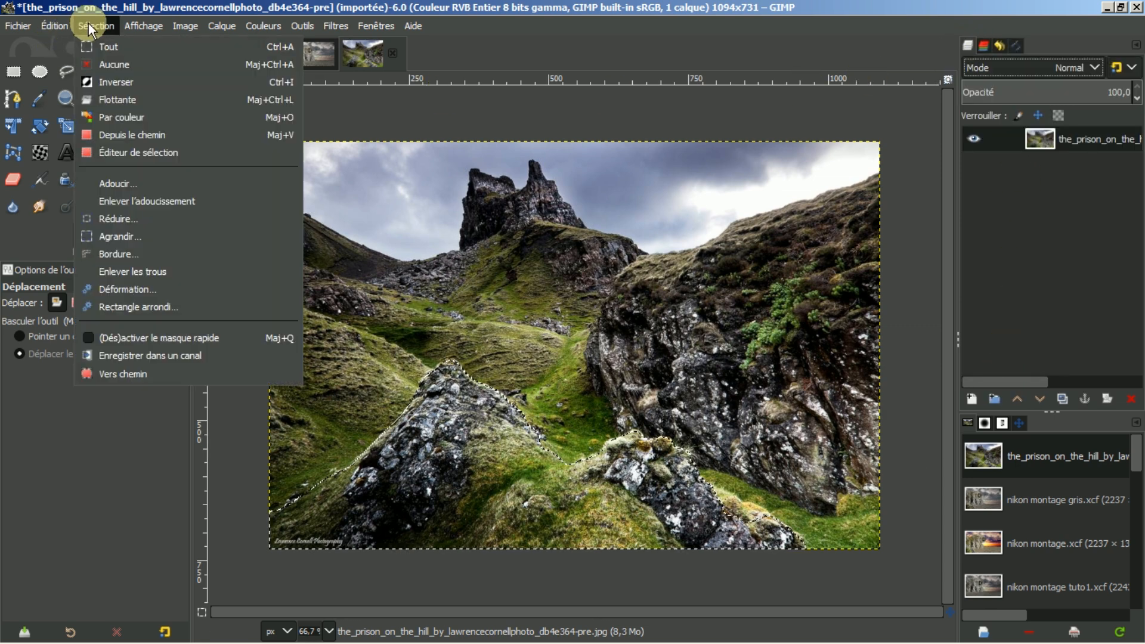
left_click(120, 84)
key("Delete")
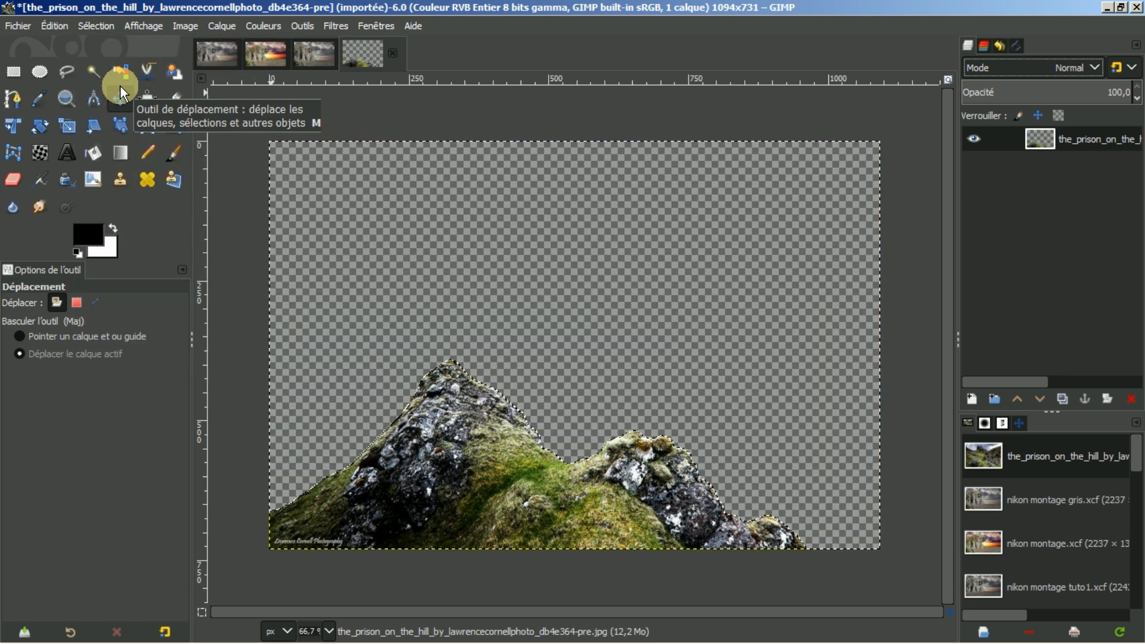
left_click(95, 25)
left_click(95, 59)
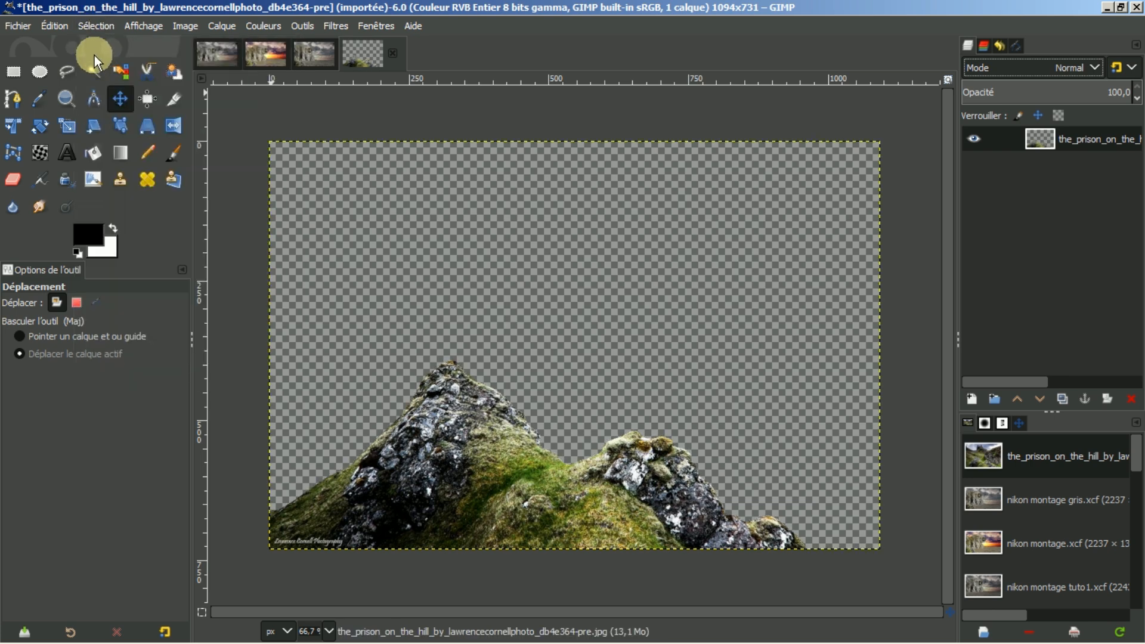
- Copy the cut-out rocks and paste them into nikon montage tuto1.xcf as a new layer
left_click(51, 28)
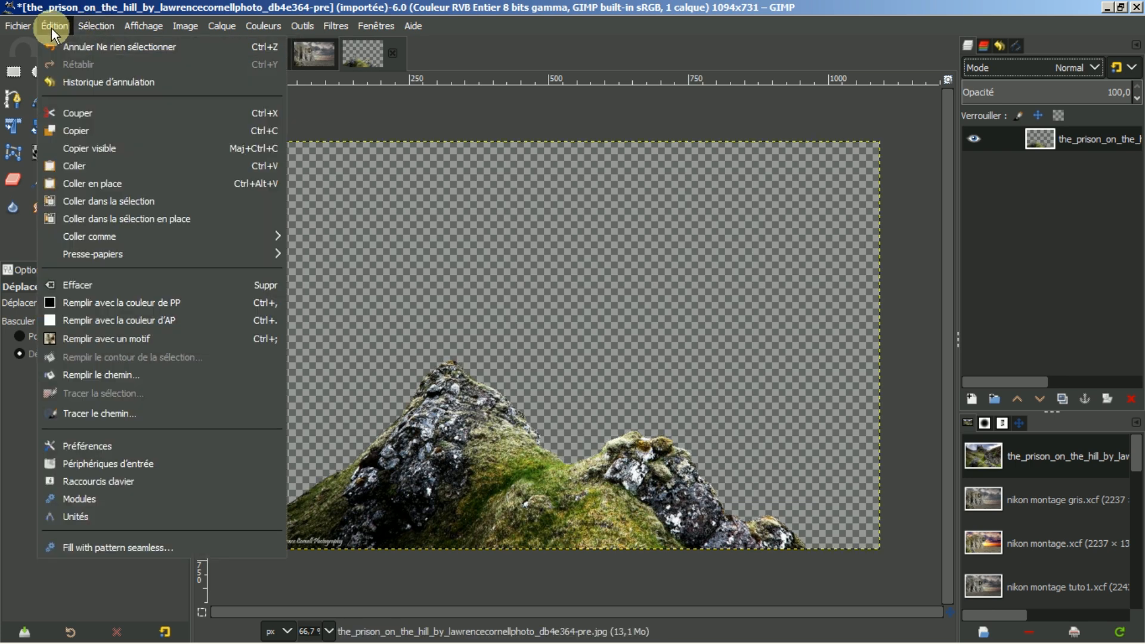
left_click(70, 131)
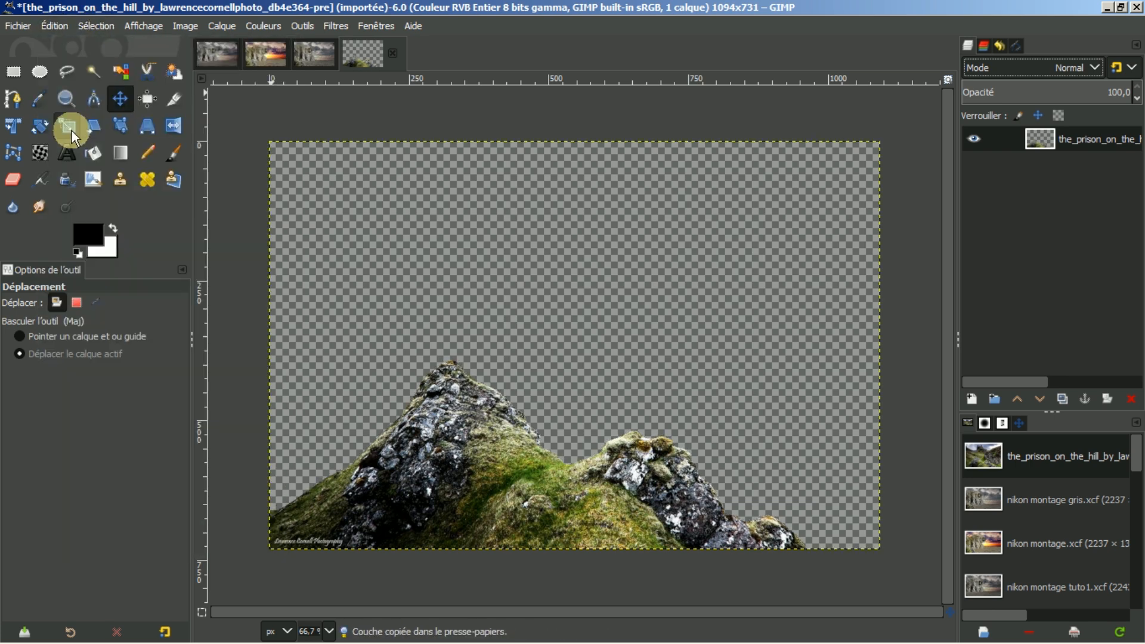
left_click(207, 57)
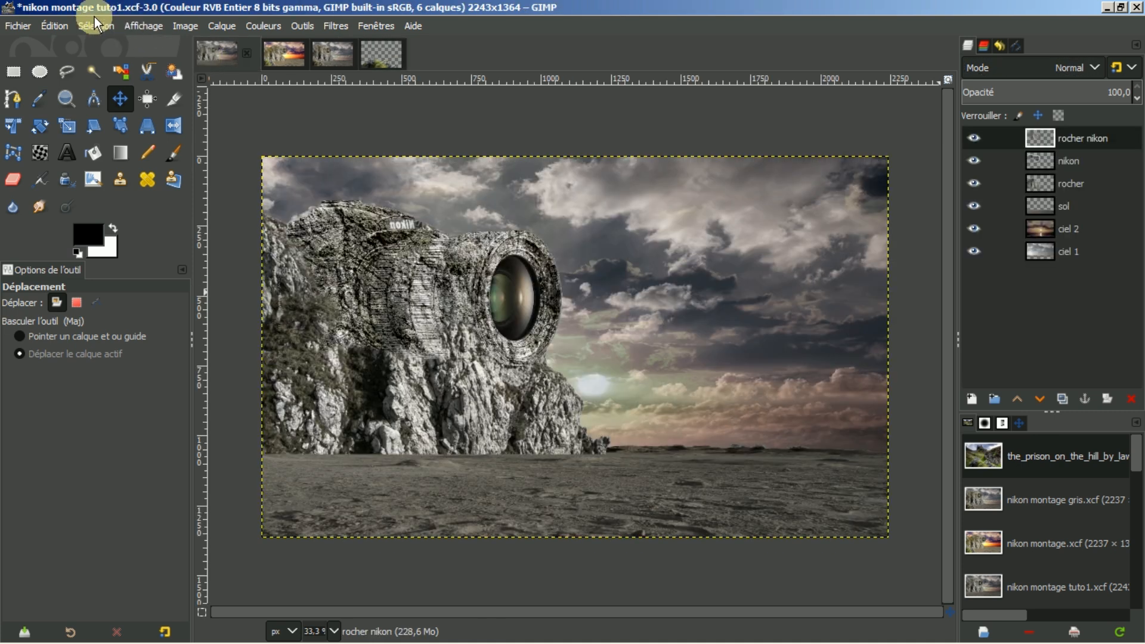
left_click(54, 26)
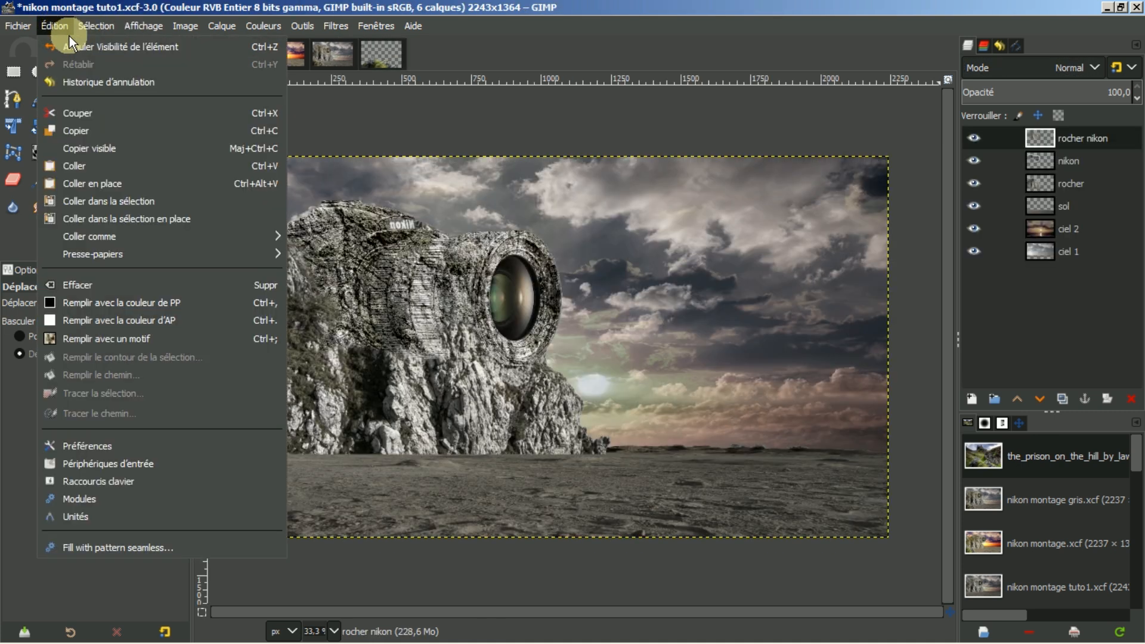
left_click(58, 163)
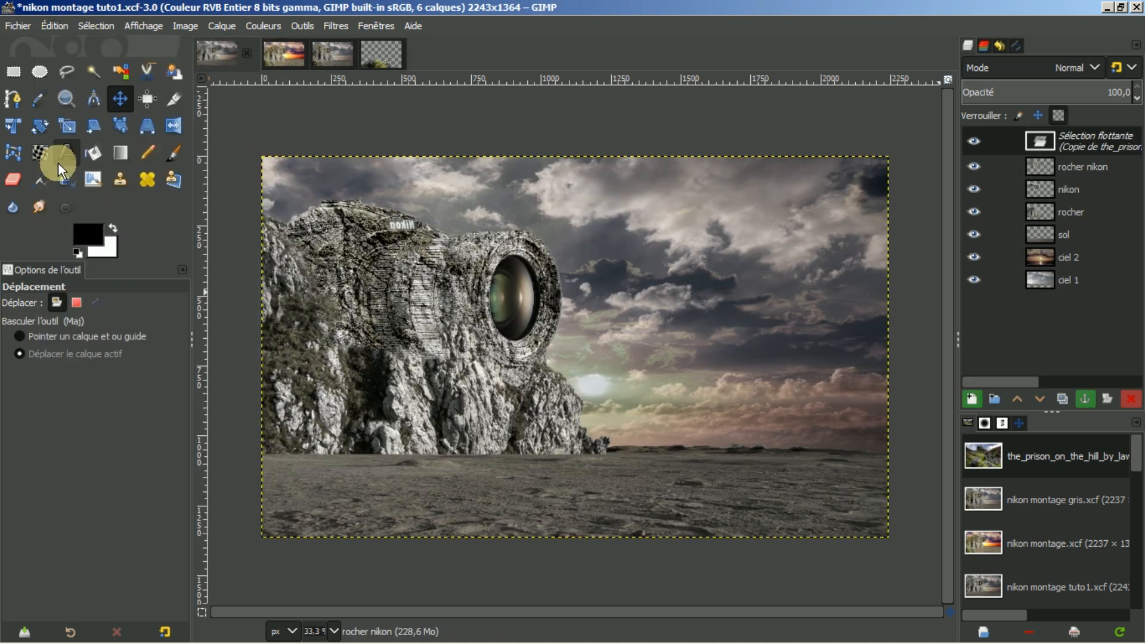
left_click(971, 399)
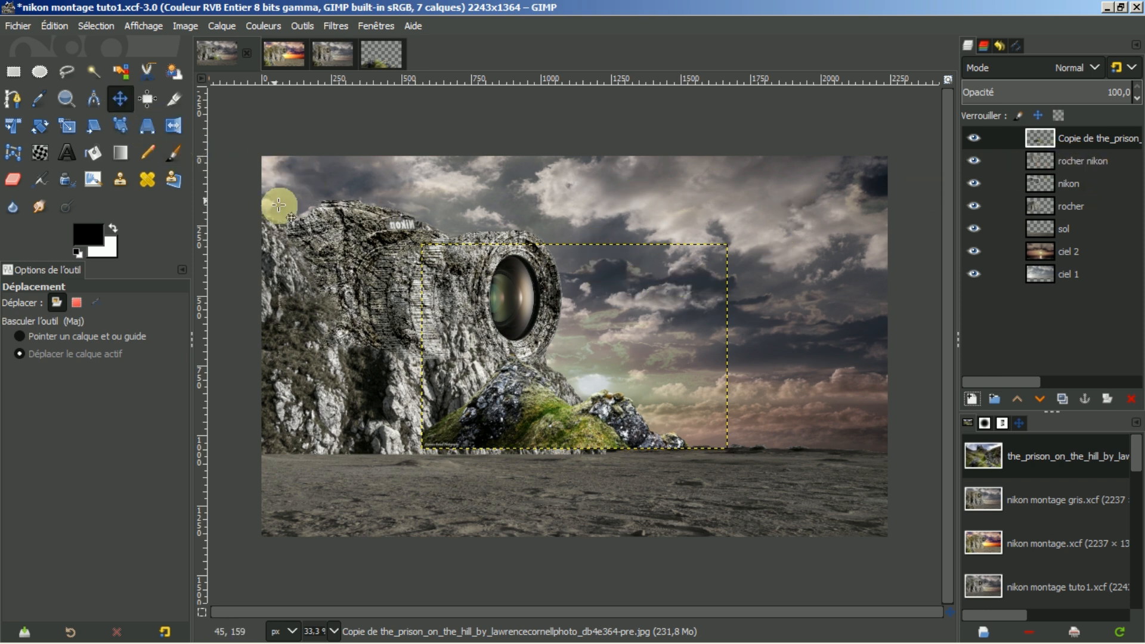
- Move the pasted rocks into the montage's lower-left corner and stretch their layer vertically up to the image's top edge
left_click_drag(505, 357, 347, 436)
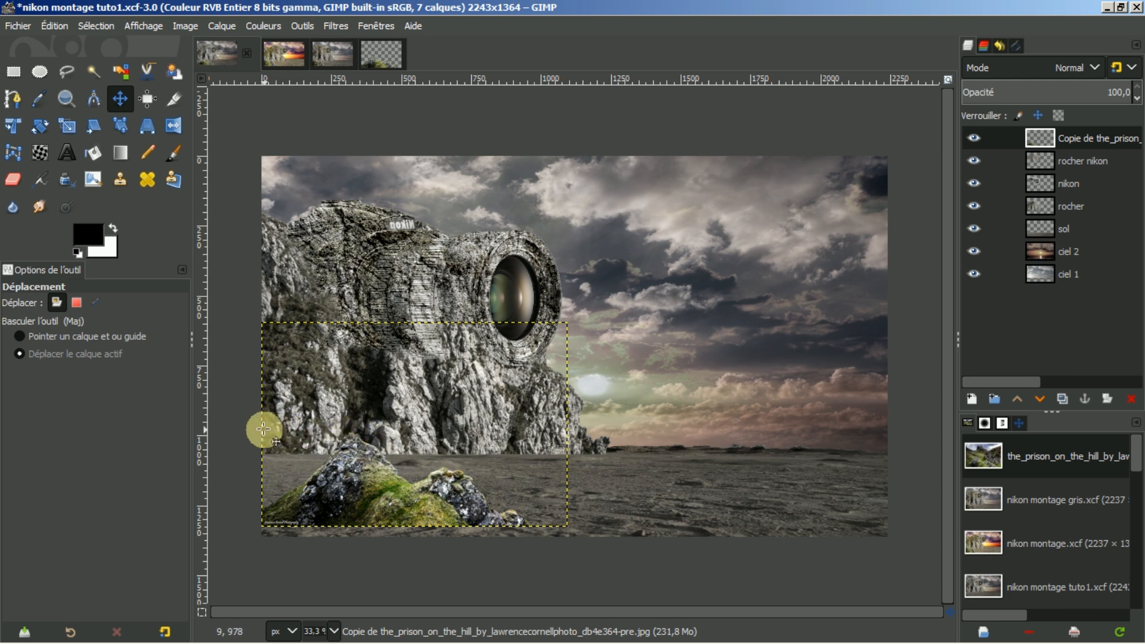
left_click_drag(347, 470, 271, 480)
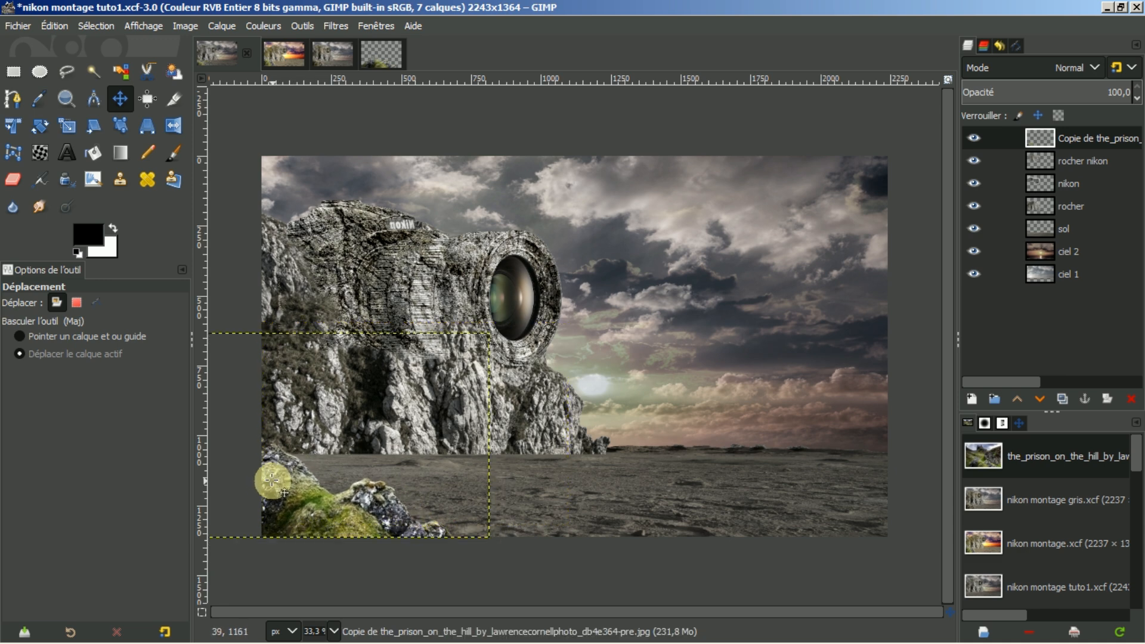
left_click(67, 130)
left_click(332, 415)
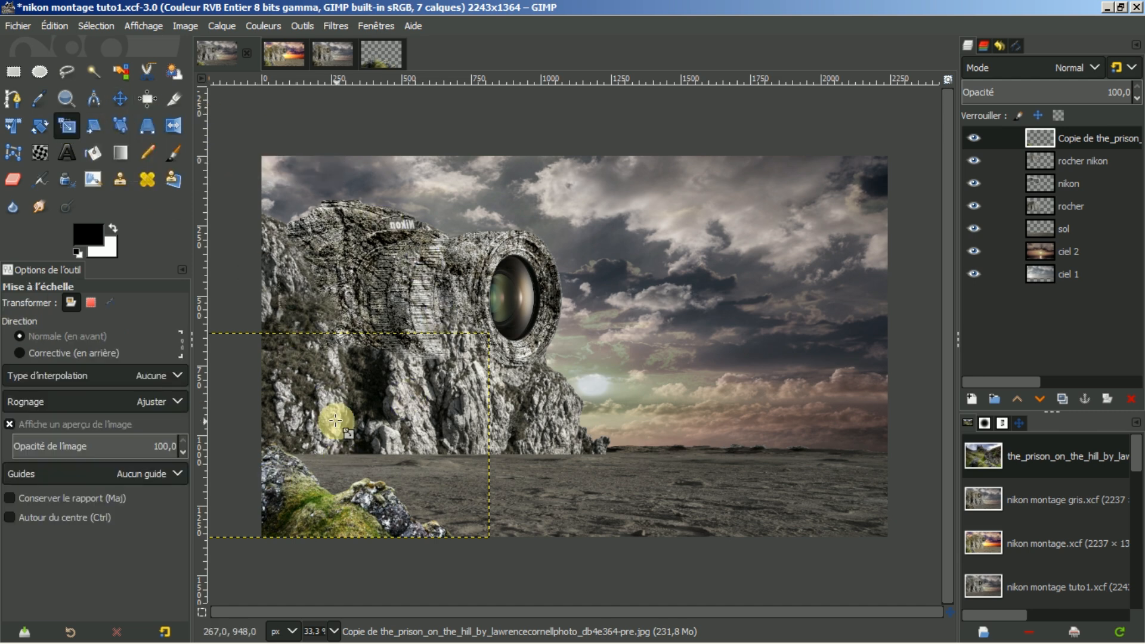
left_click(797, 145)
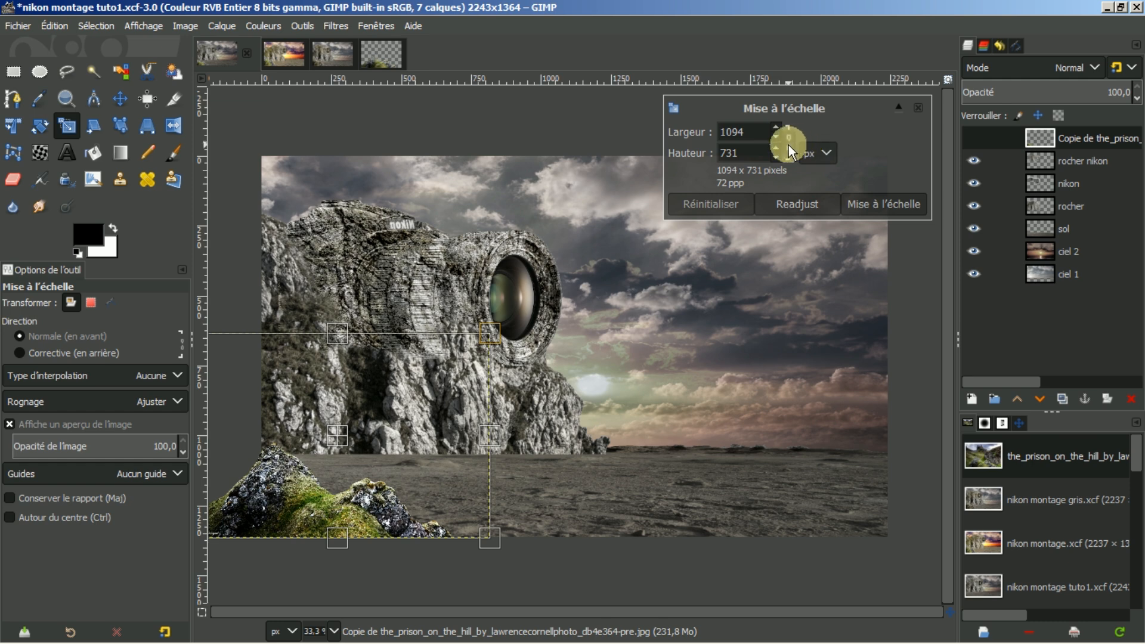
left_click_drag(338, 331, 353, 149)
left_click(887, 204)
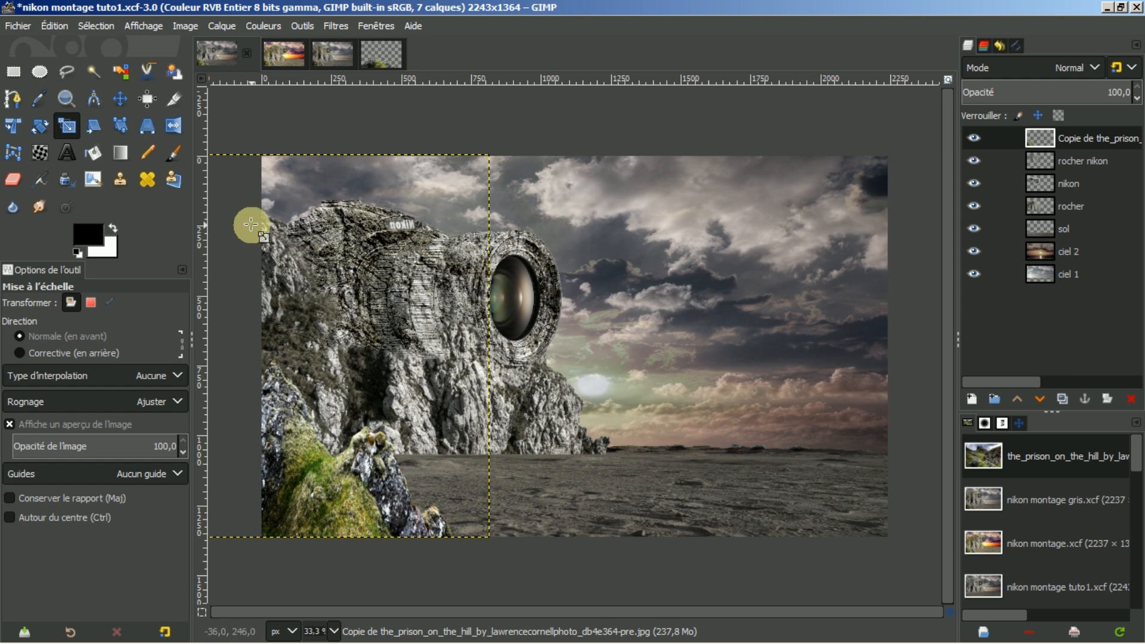
- Shift the stretched rocks slightly further left and fit their layer to the image size
left_click(120, 99)
left_click_drag(340, 517, 324, 503)
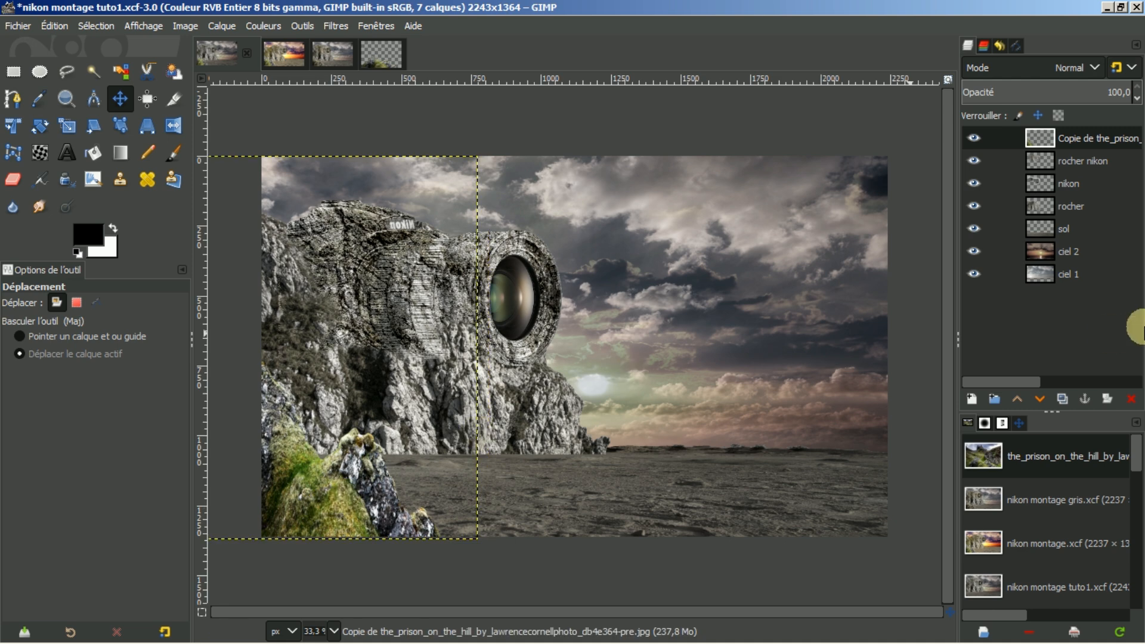
right_click(1110, 143)
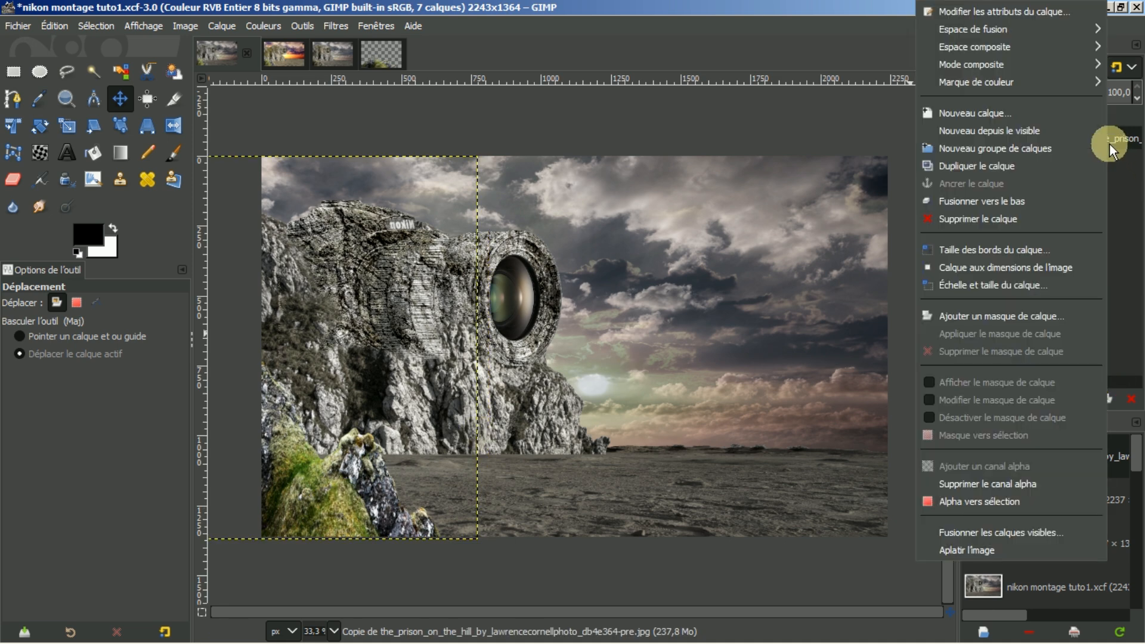
left_click(1009, 270)
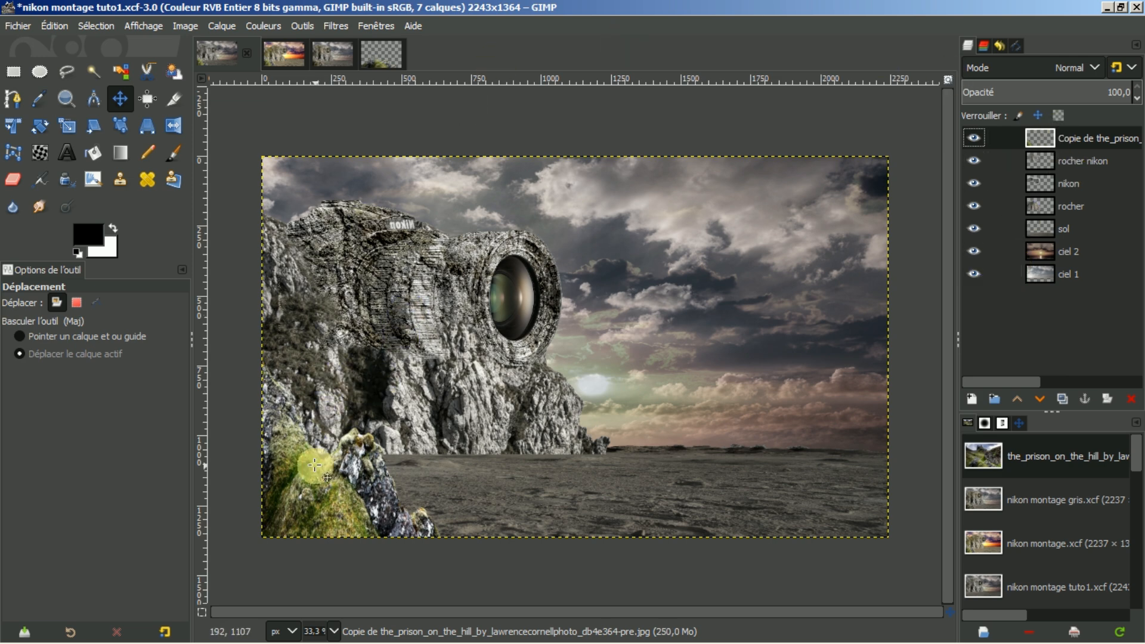
- Desaturate the foreground rocks layer with Hue-Saturation, setting the saturation to -70.1
left_click(261, 26)
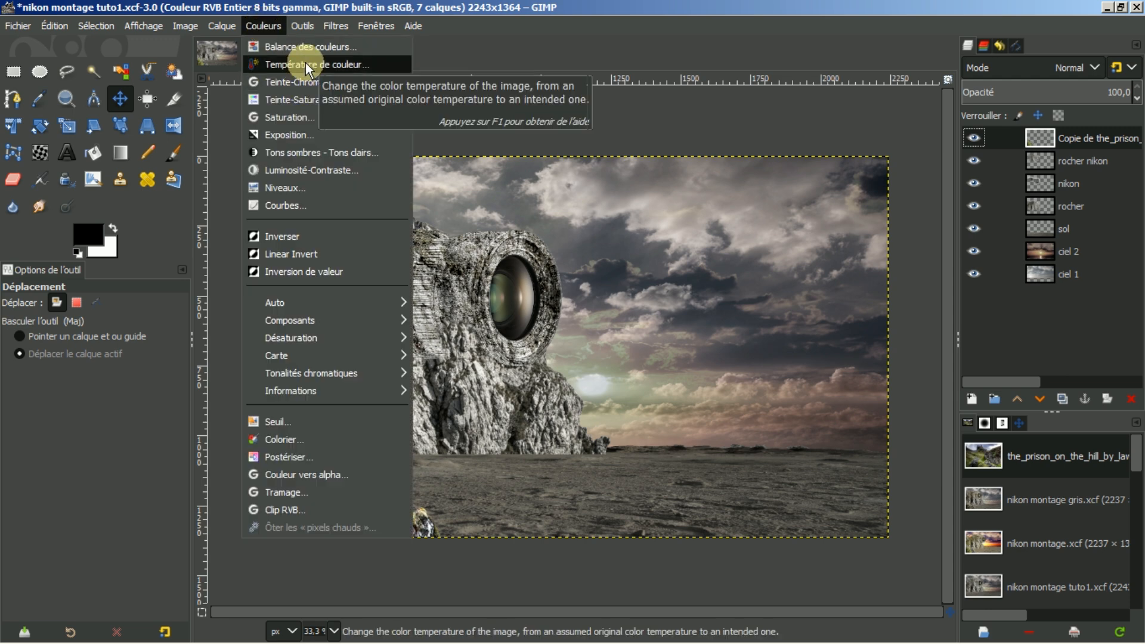
left_click(293, 99)
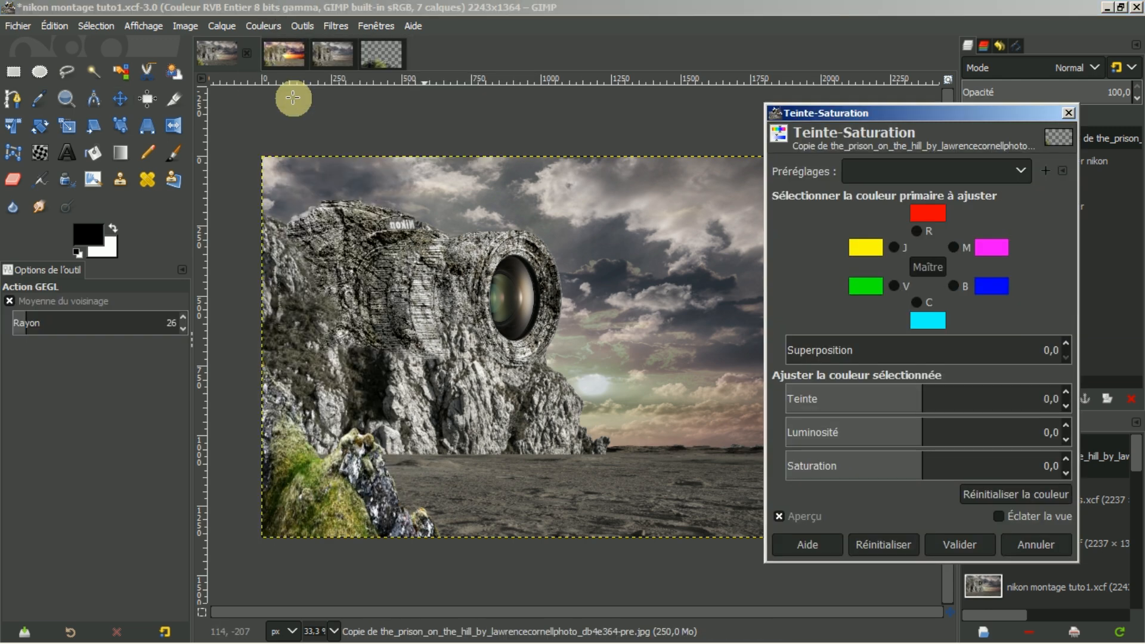
left_click_drag(913, 460, 826, 456)
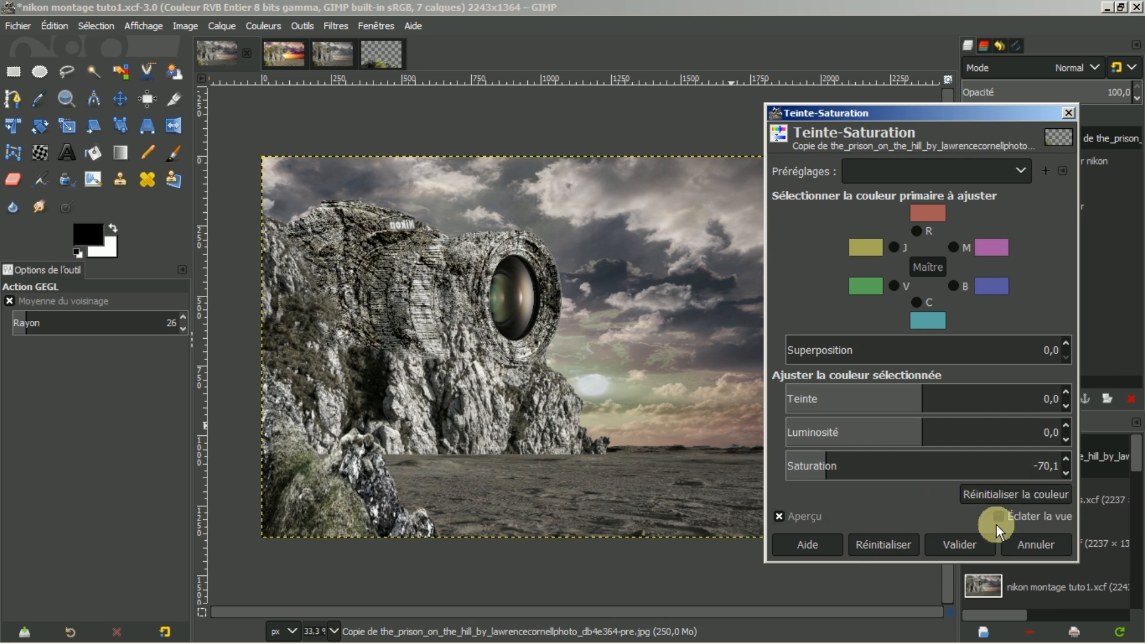
left_click(961, 541)
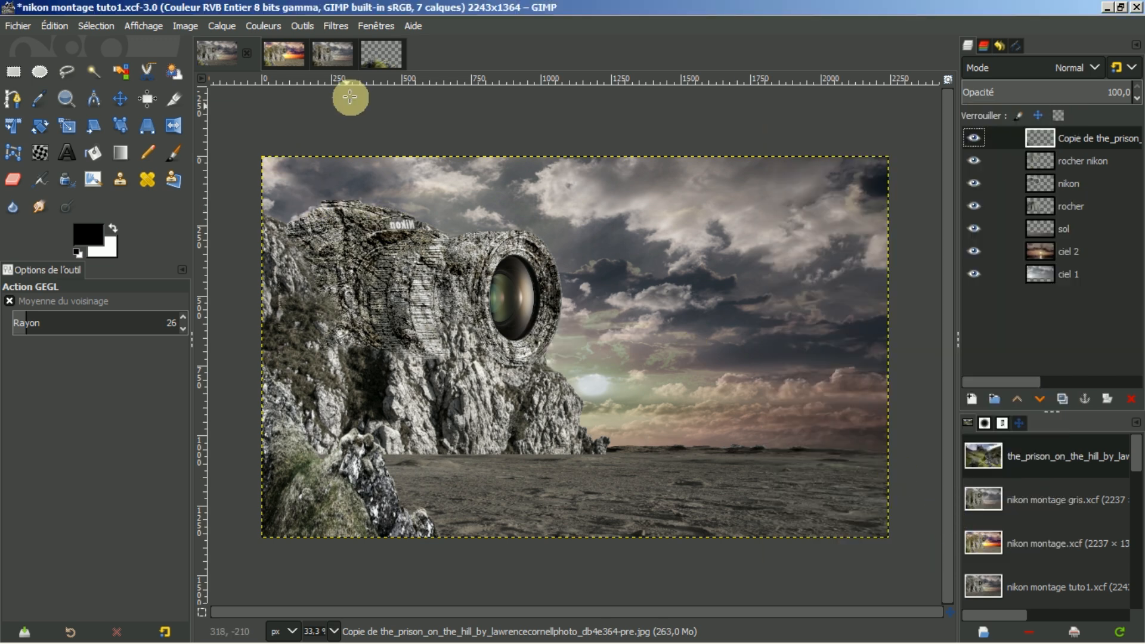
- Darken the foreground rocks layer slightly with Curves, moving a midpoint on the value curve to input 135, output 128
left_click(264, 25)
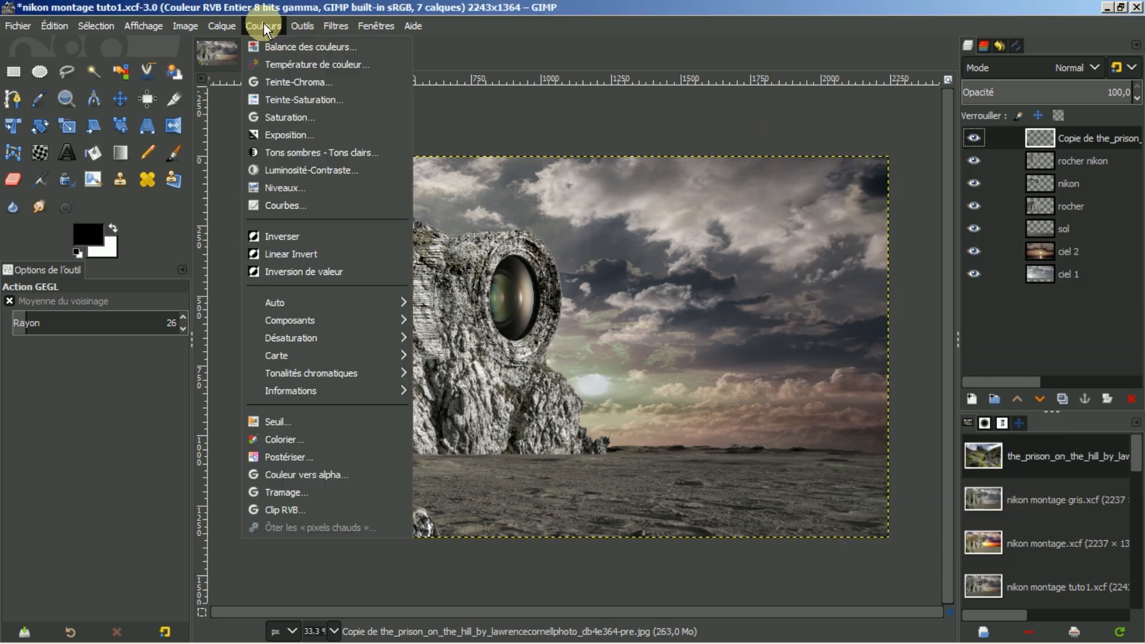
left_click(274, 208)
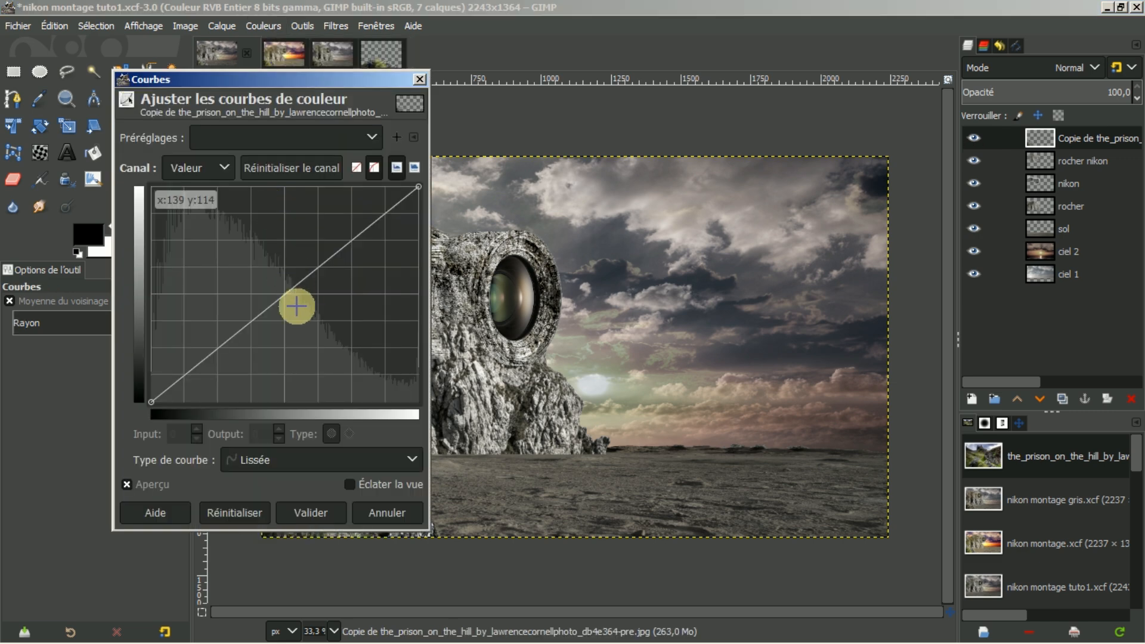
left_click(285, 301)
left_click_drag(304, 78, 890, 122)
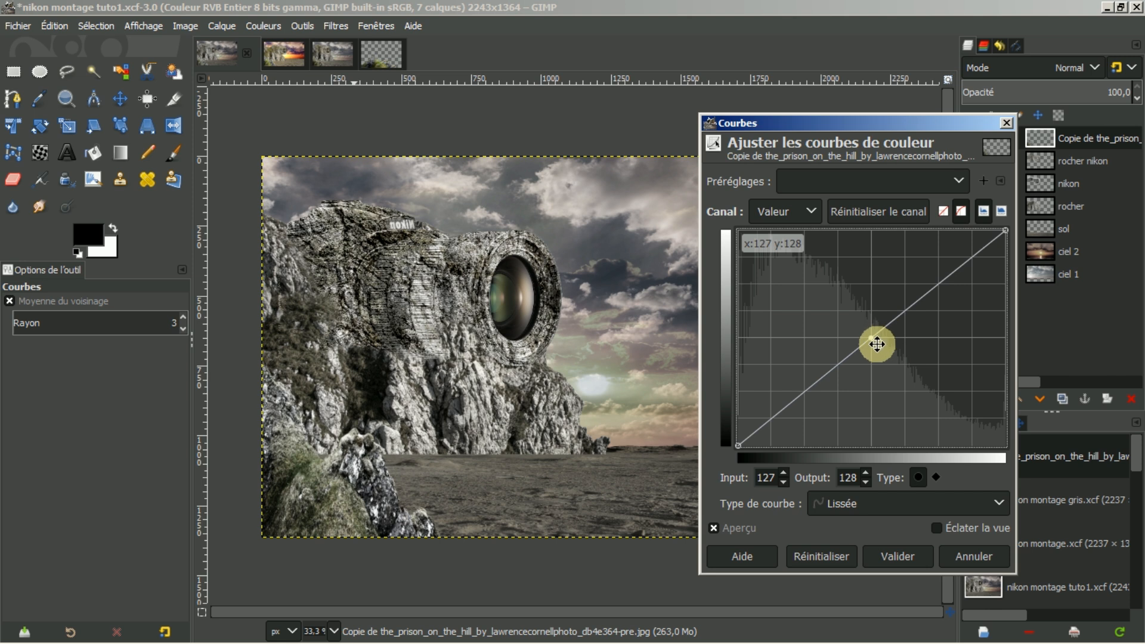
left_click_drag(870, 337, 884, 348)
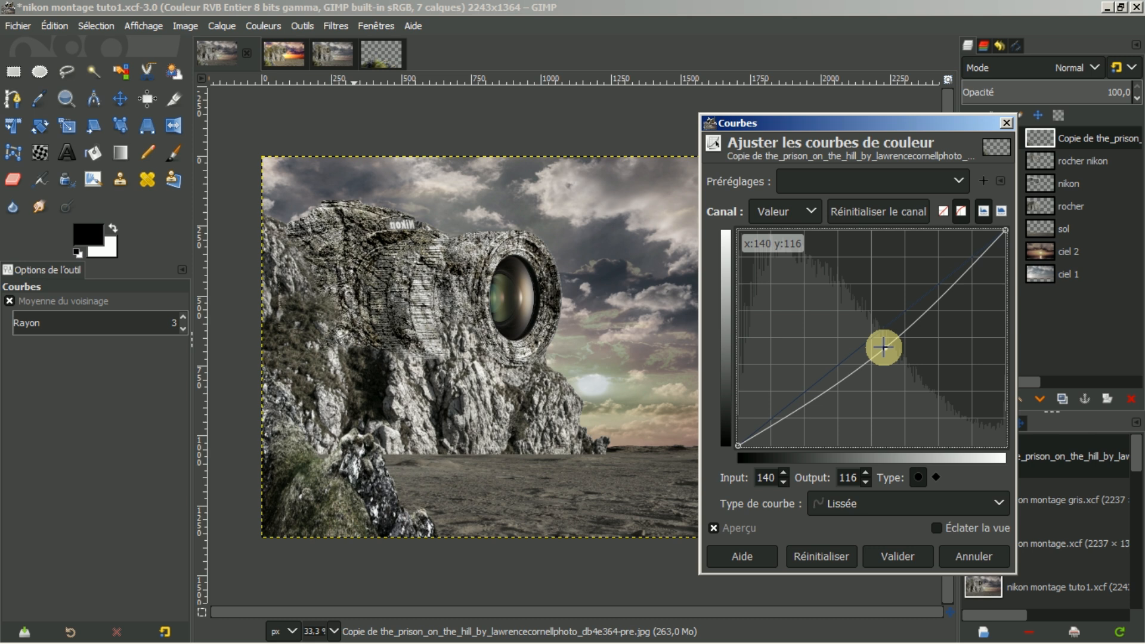
left_click_drag(883, 347, 878, 337)
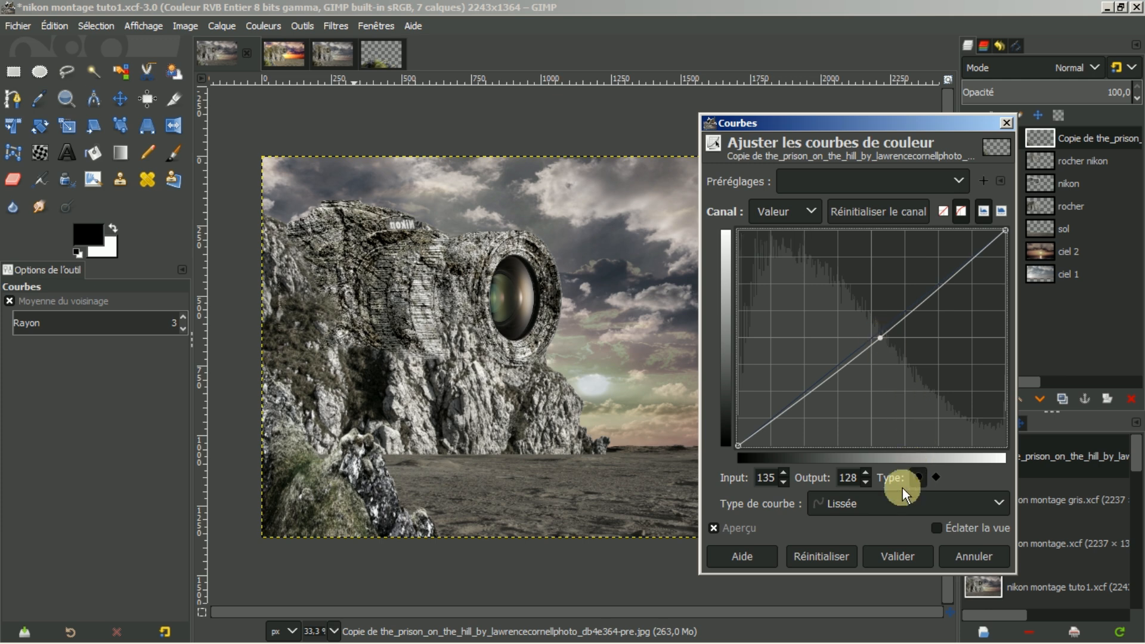
left_click(886, 553)
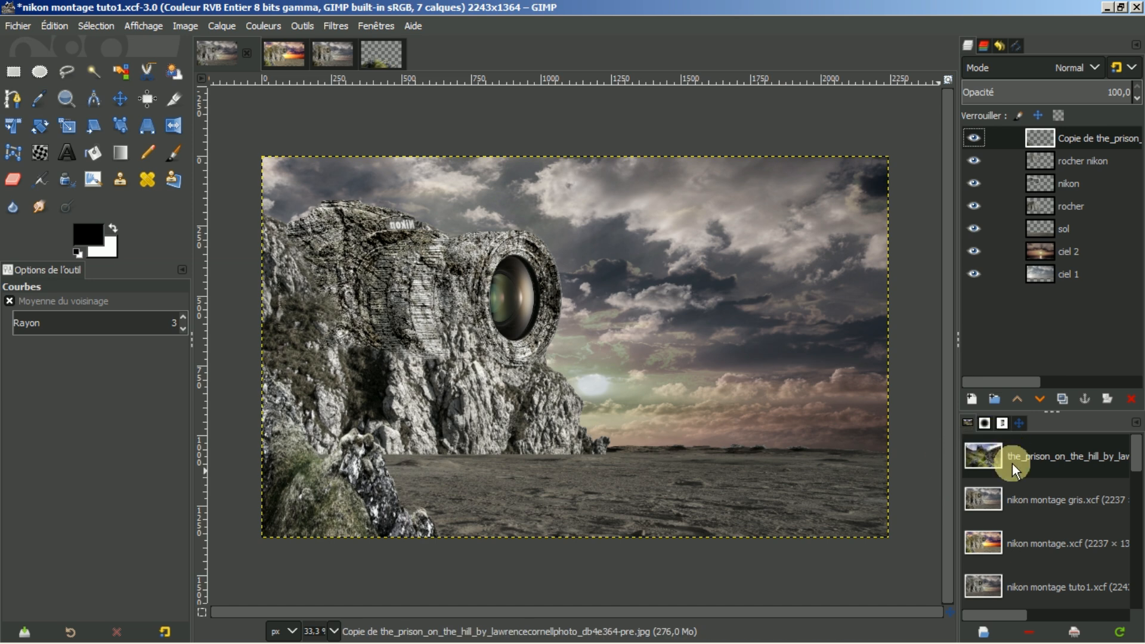
- Close the prison-on-the-hill source image without saving its changes and open the arrival_of_the_train image from the recent documents
scroll(1011, 464, "down", 2)
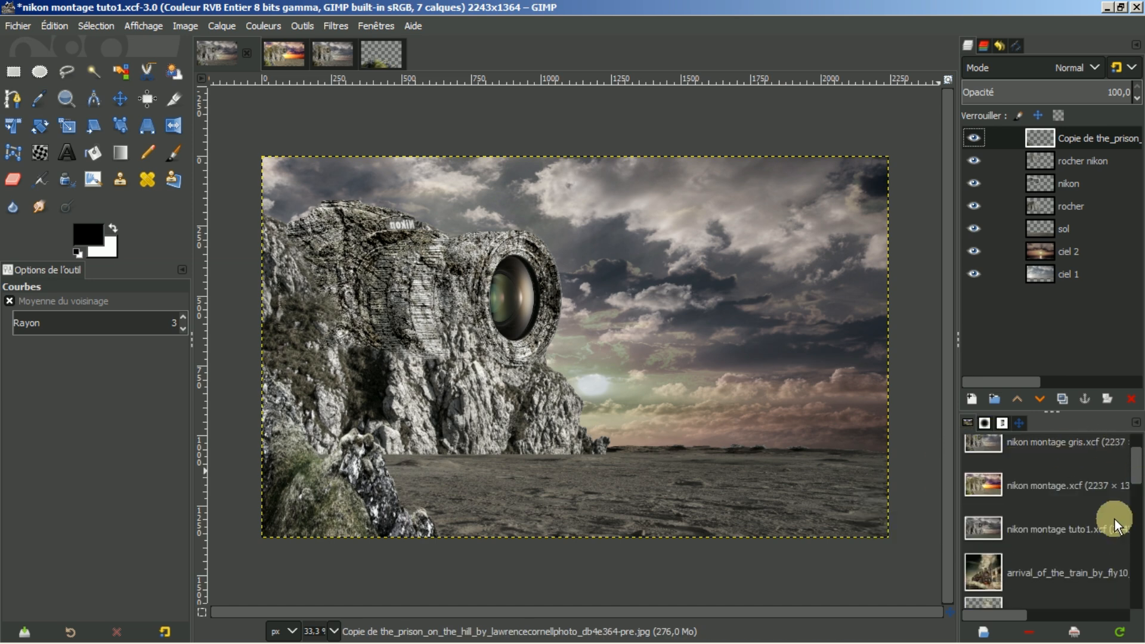
left_click(367, 59)
key("ctrl+w")
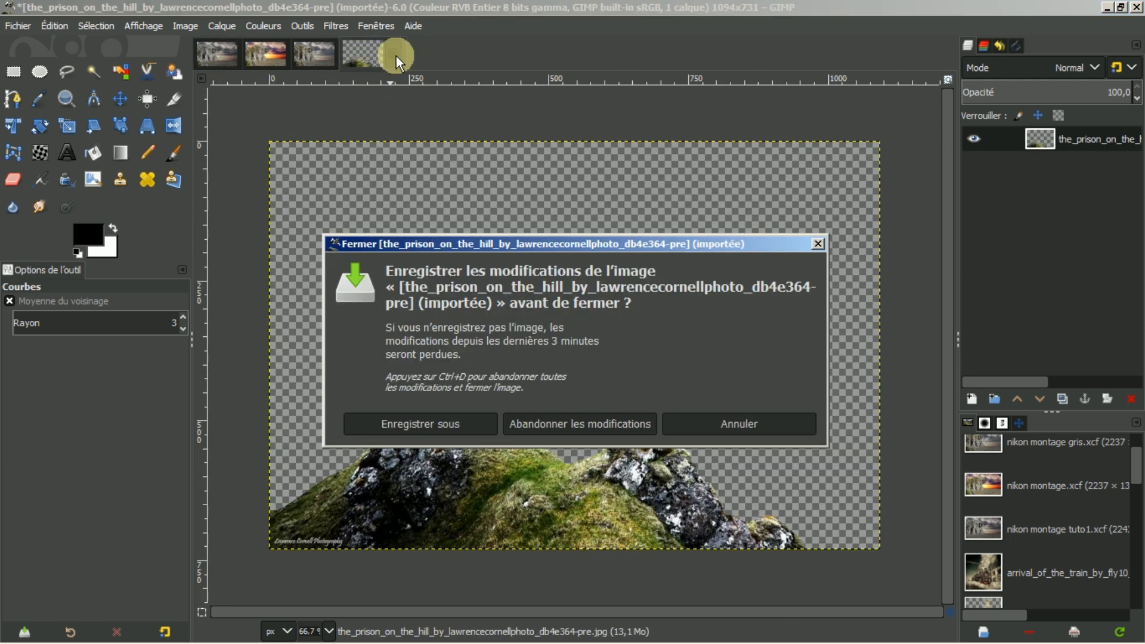
left_click(608, 427)
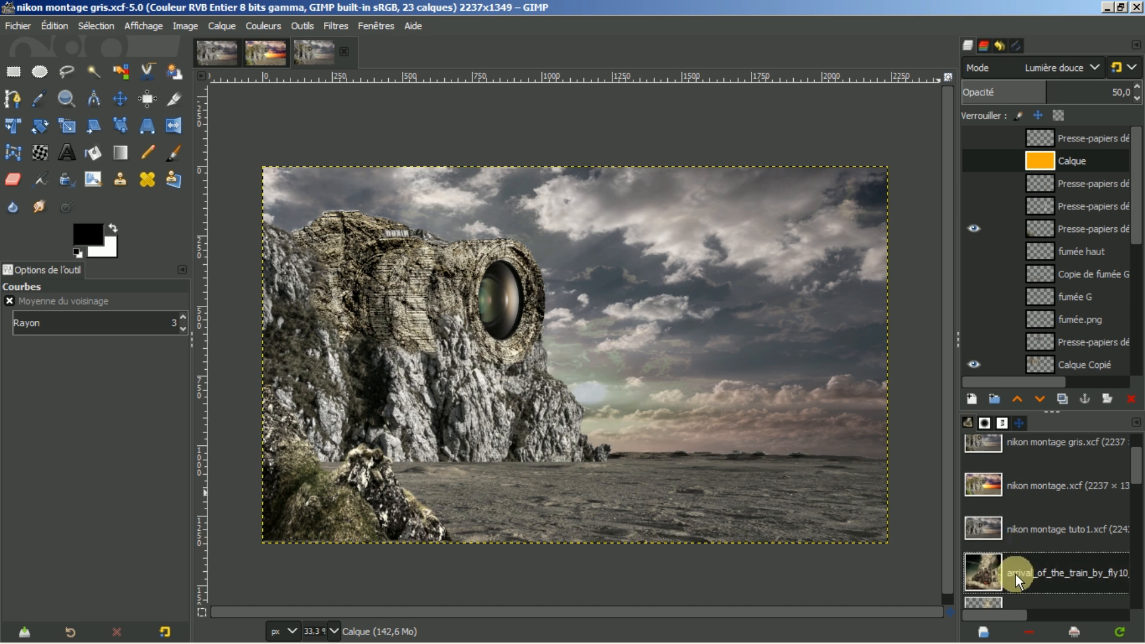
double_click(1014, 573)
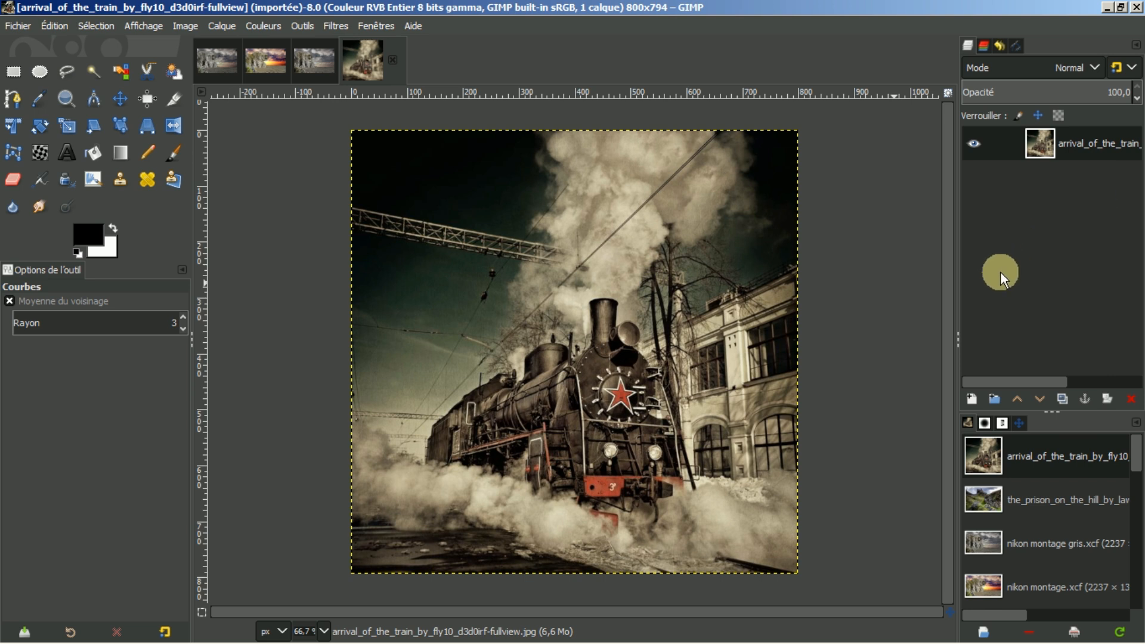
left_click(1017, 45)
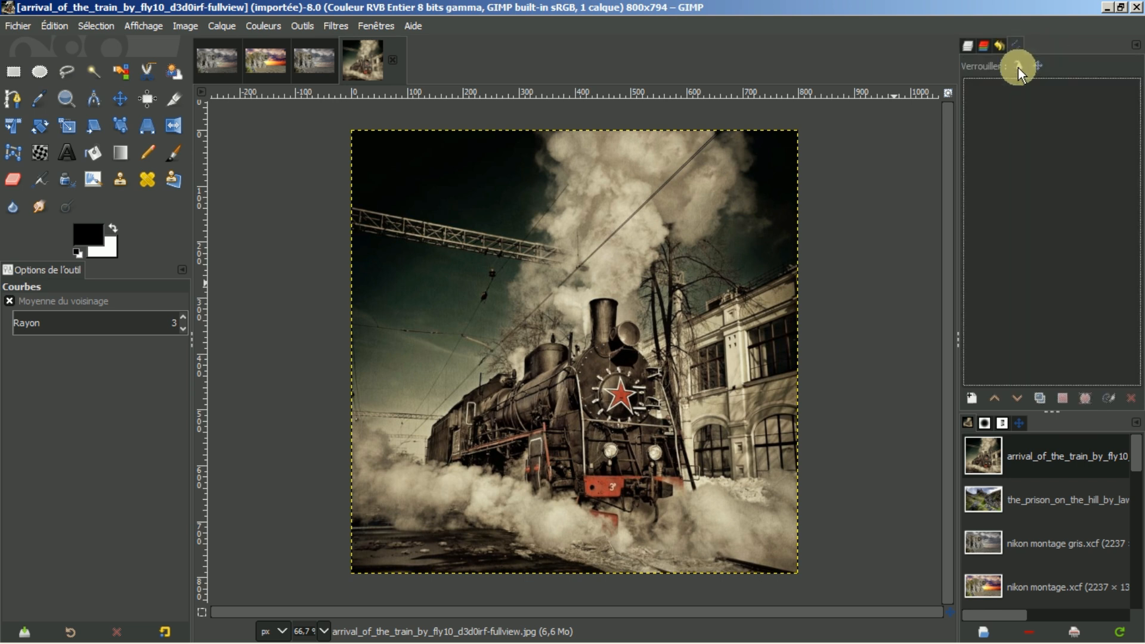
right_click(1008, 191)
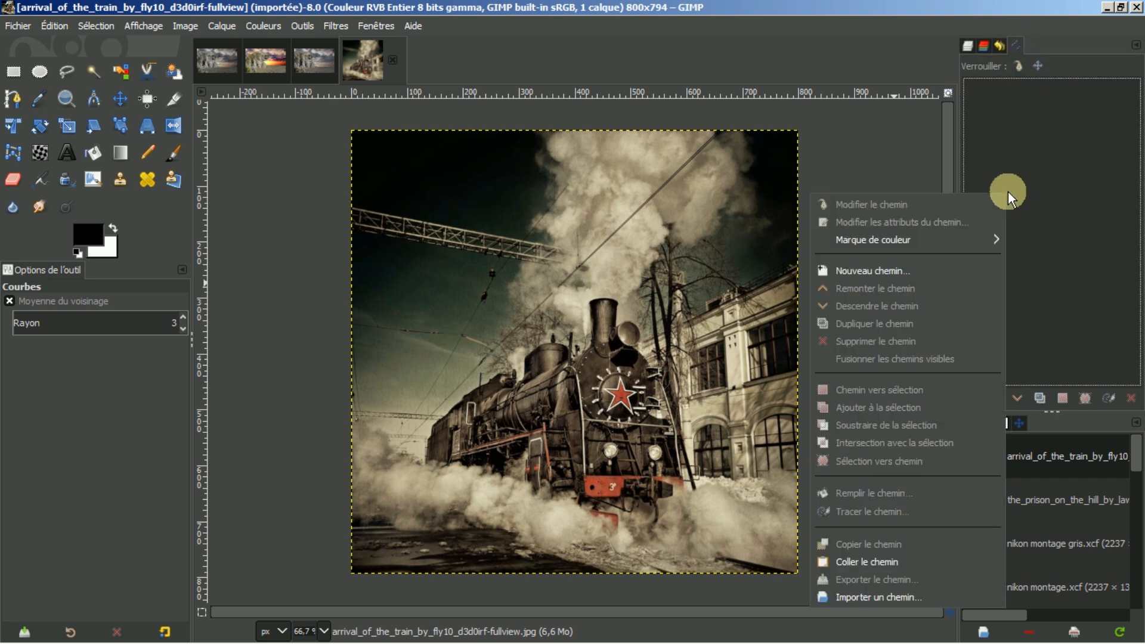
left_click(847, 598)
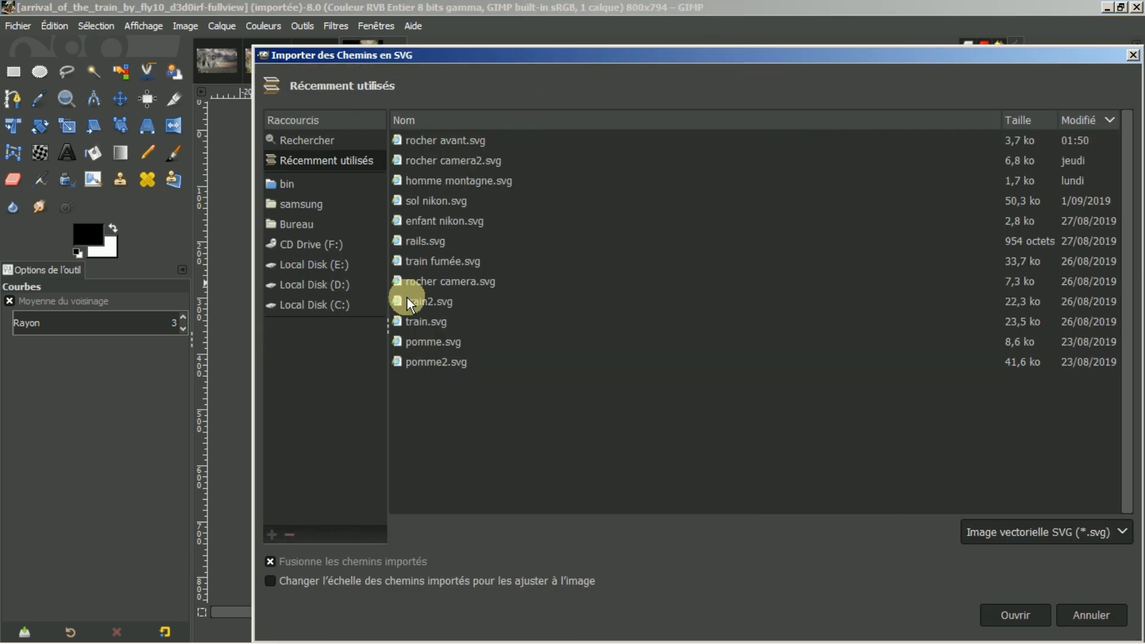
left_click(415, 321)
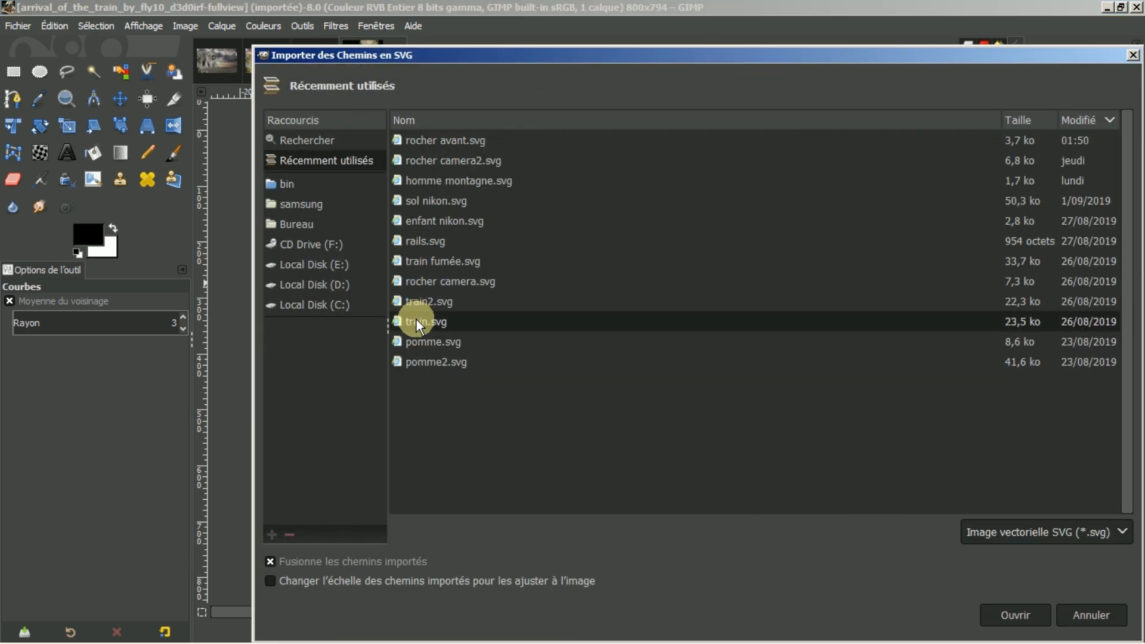
left_click(1000, 616)
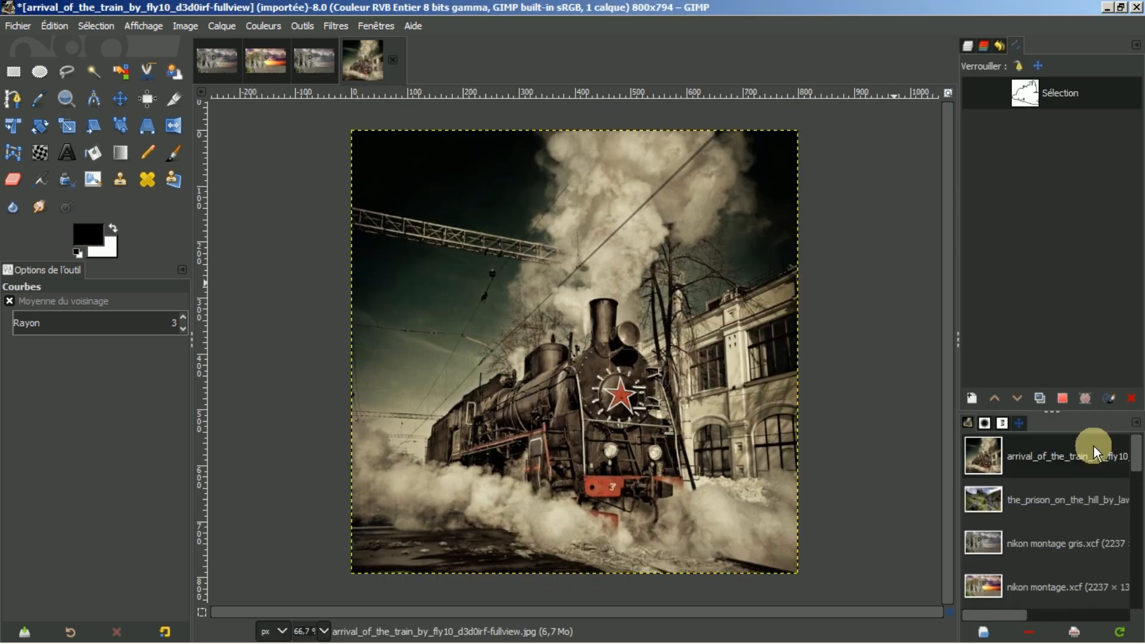
left_click(1059, 396)
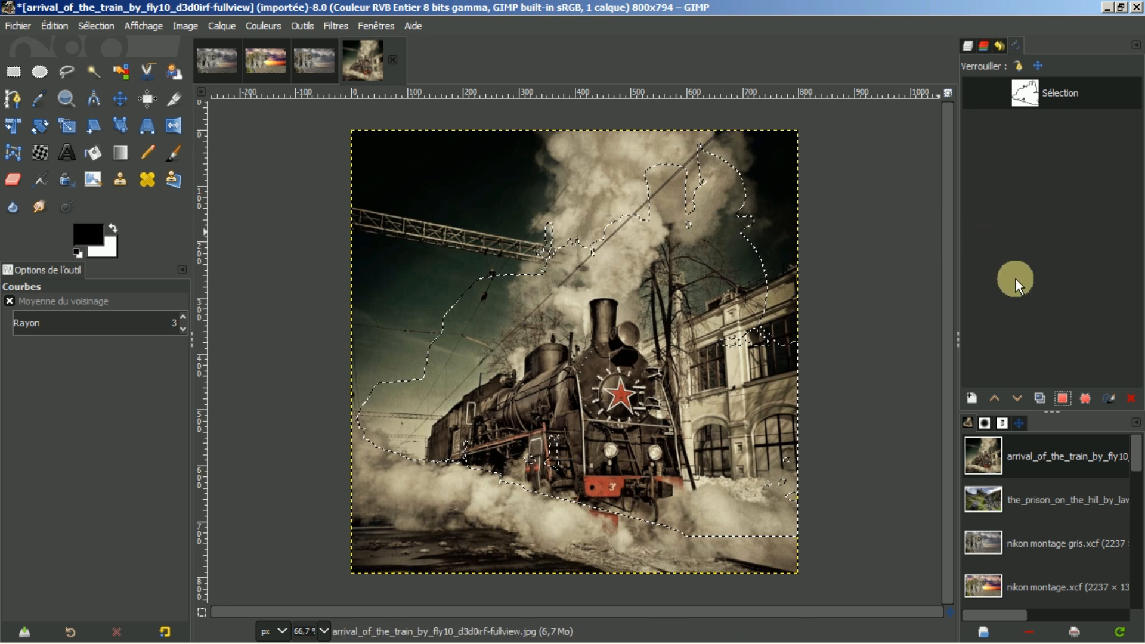
left_click(1130, 400)
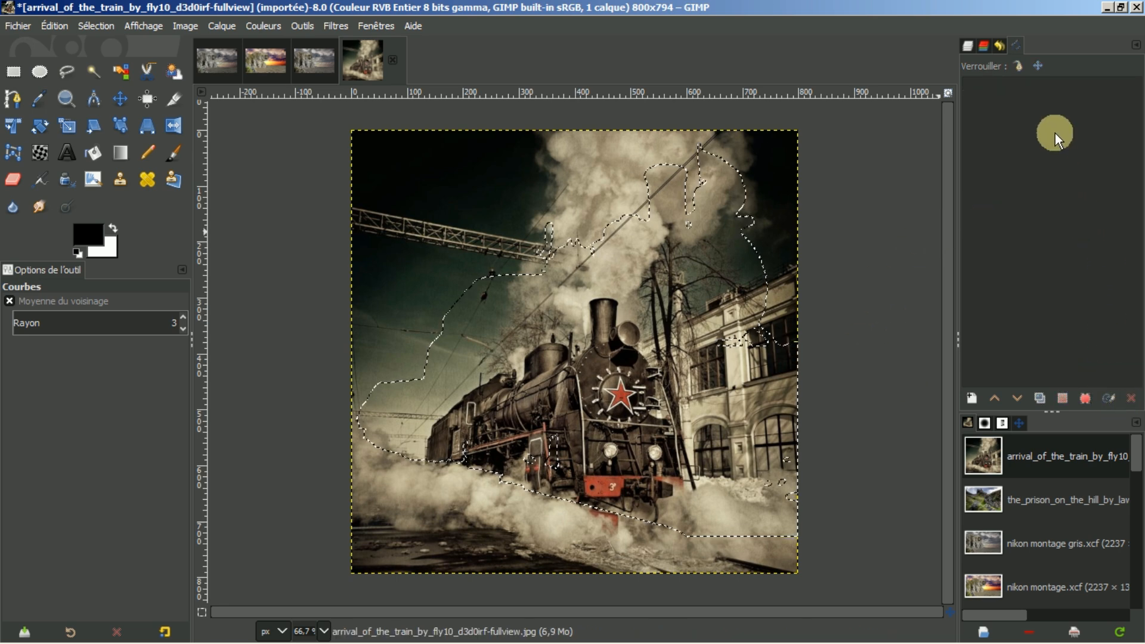
left_click(96, 26)
left_click(115, 66)
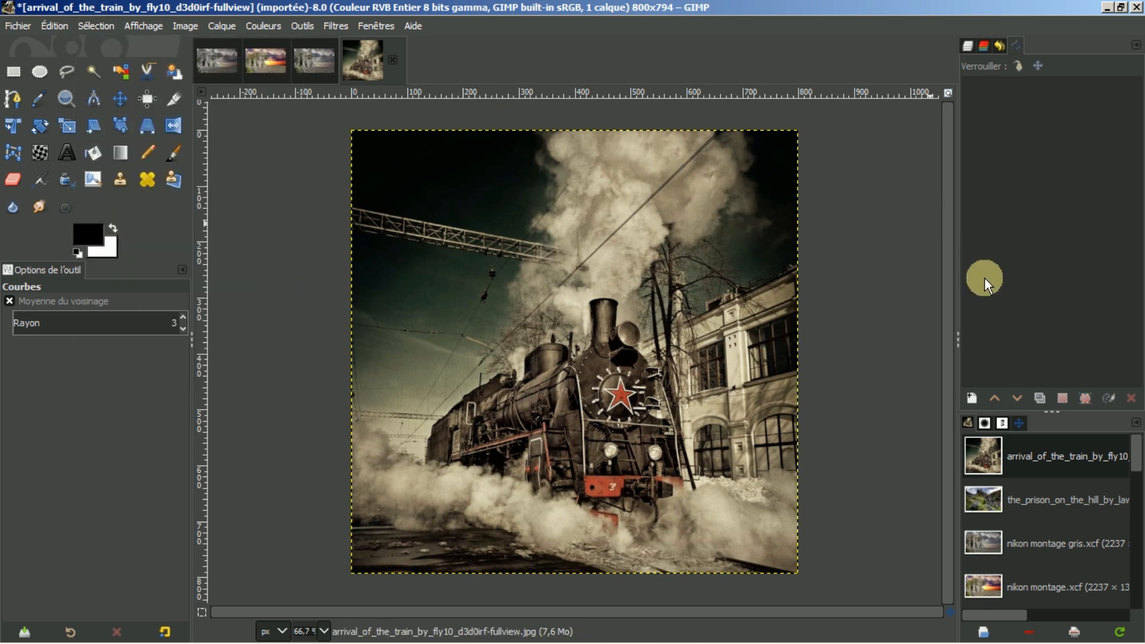
- Import the path train fumée.svg into the train image and convert it to a selection around the locomotive
right_click(1044, 249)
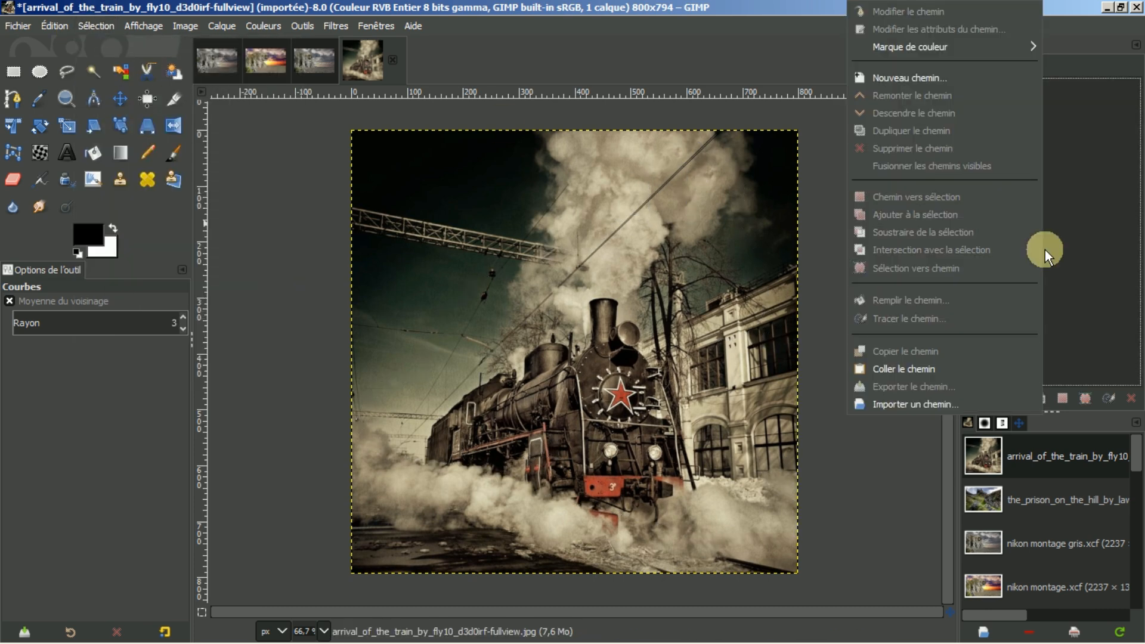
left_click(938, 403)
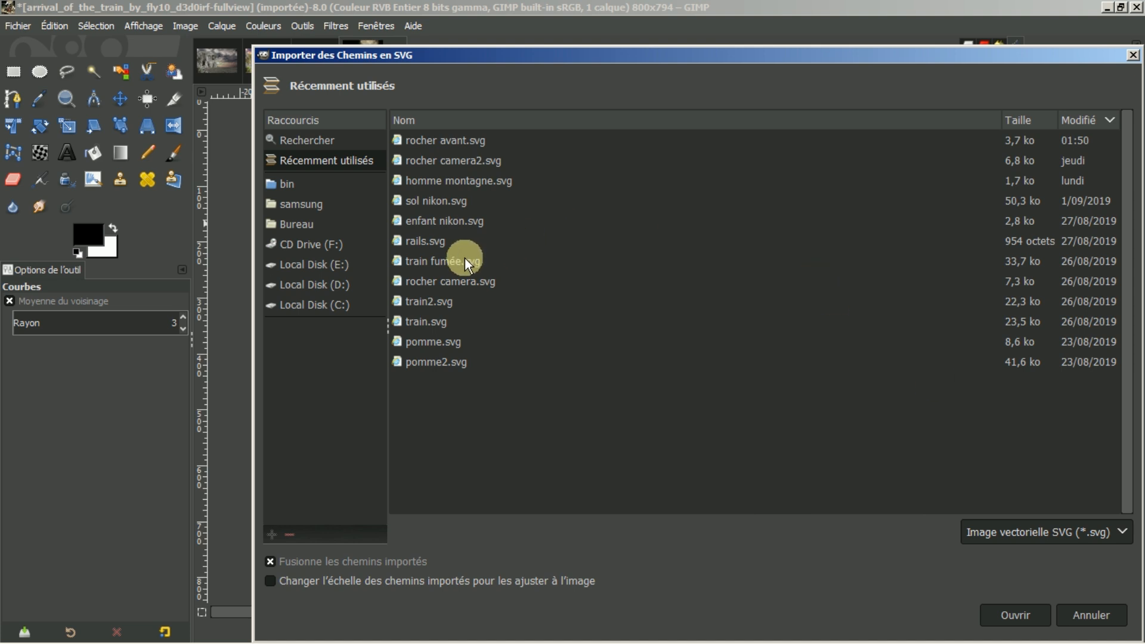
left_click(453, 260)
left_click(996, 613)
left_click(1060, 399)
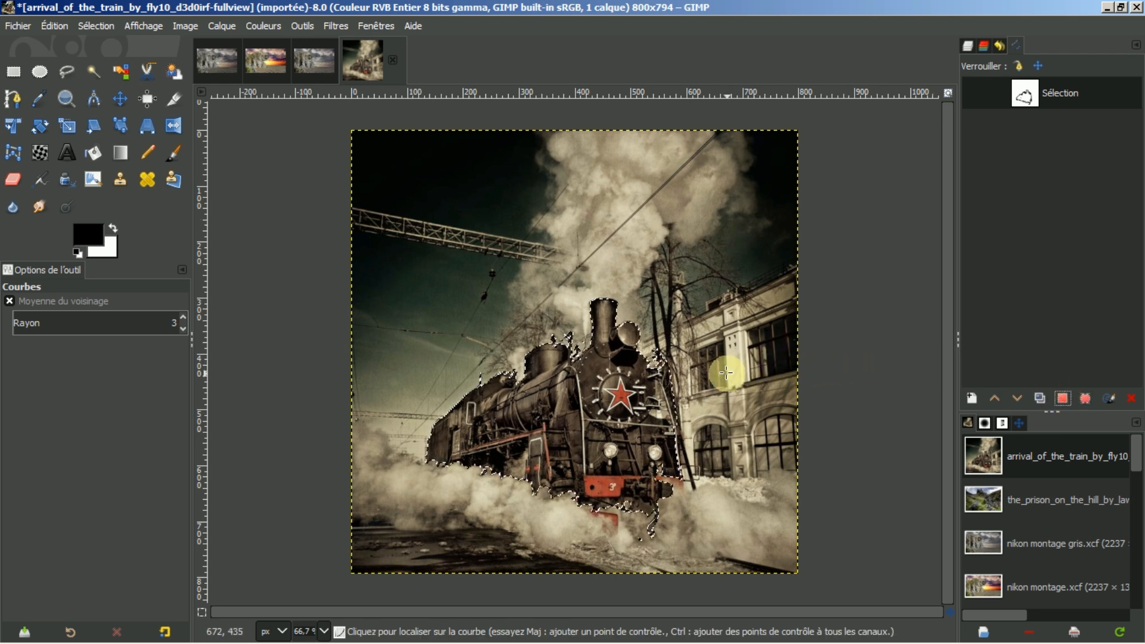
- Copy the selected locomotive and paste it into nikon montage tuto1.xcf as a new layer
scroll(663, 402, "up", 1)
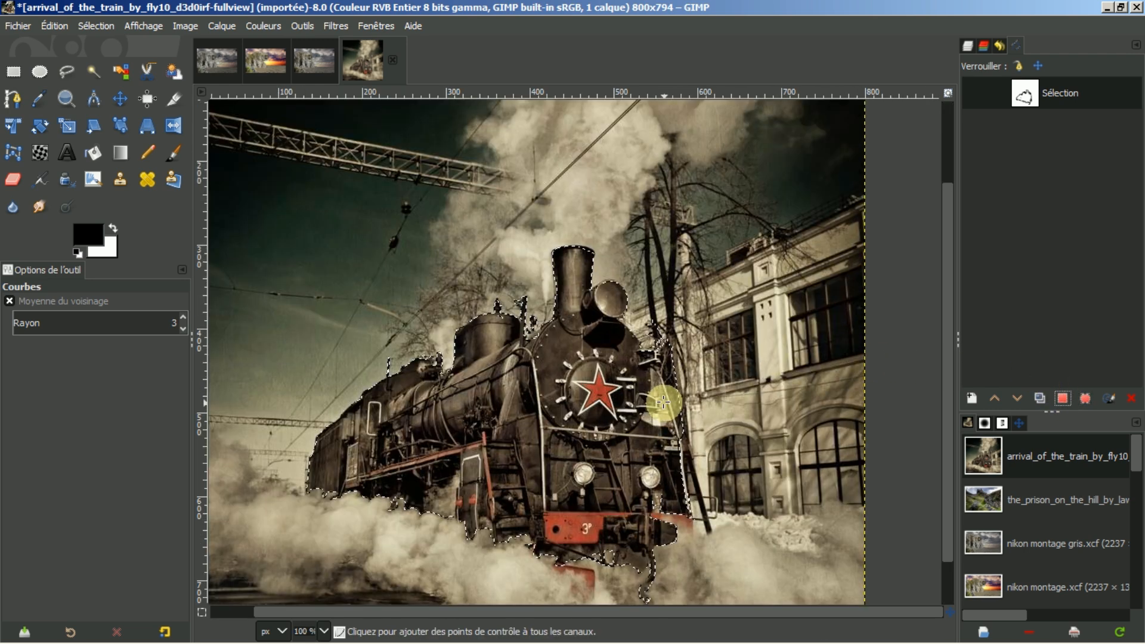
left_click_drag(947, 352, 947, 386)
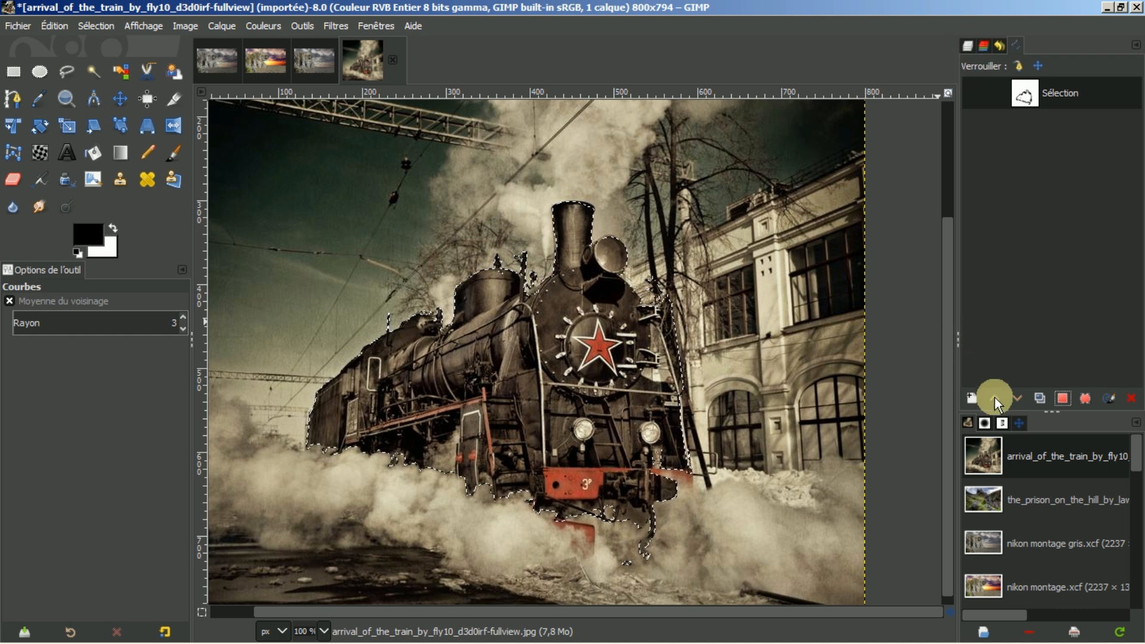
left_click(1019, 423)
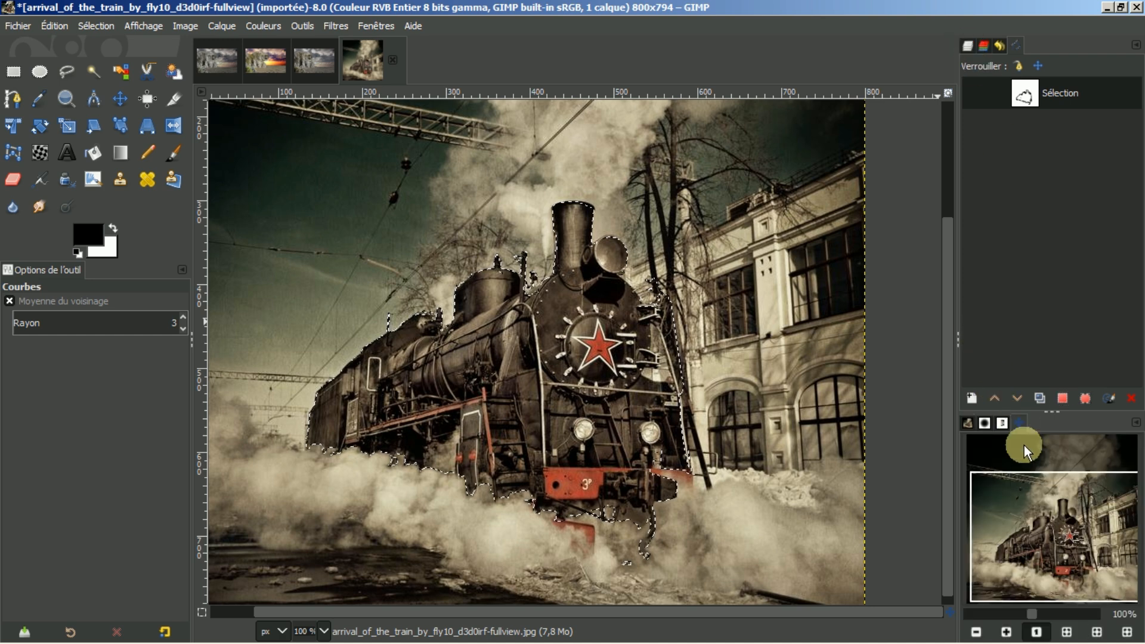
left_click(1064, 632)
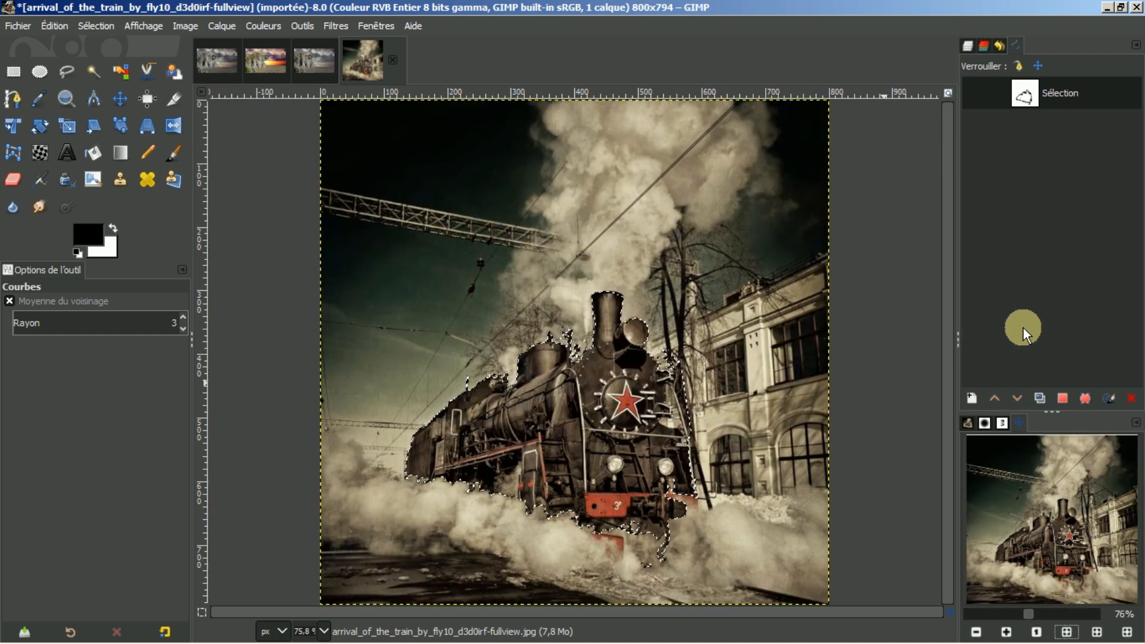
key("ctrl+c")
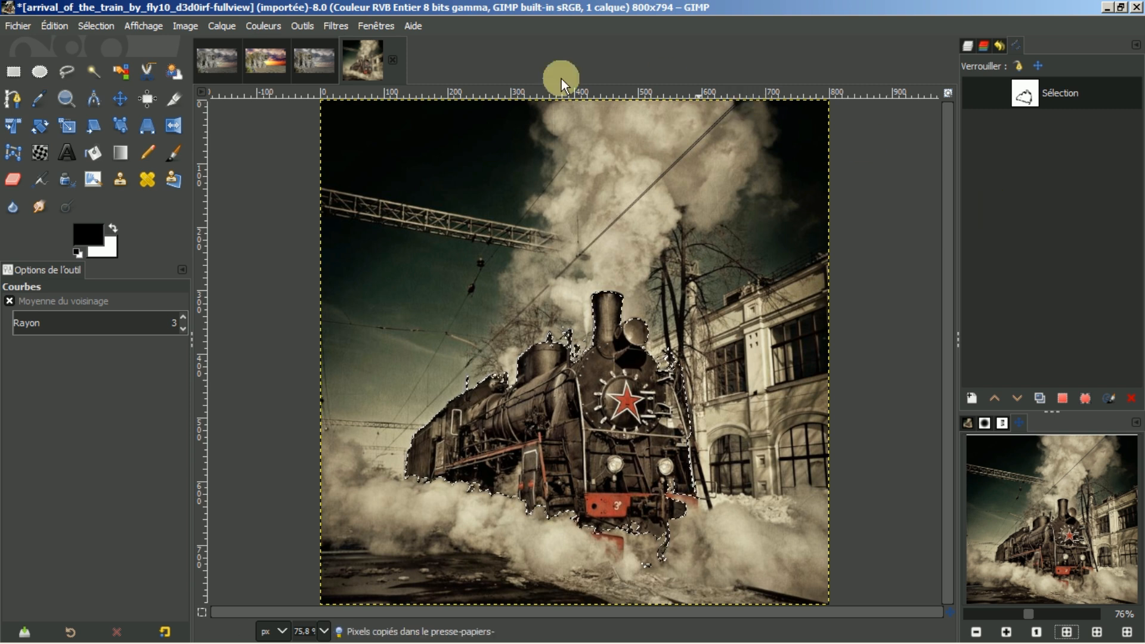
left_click(220, 60)
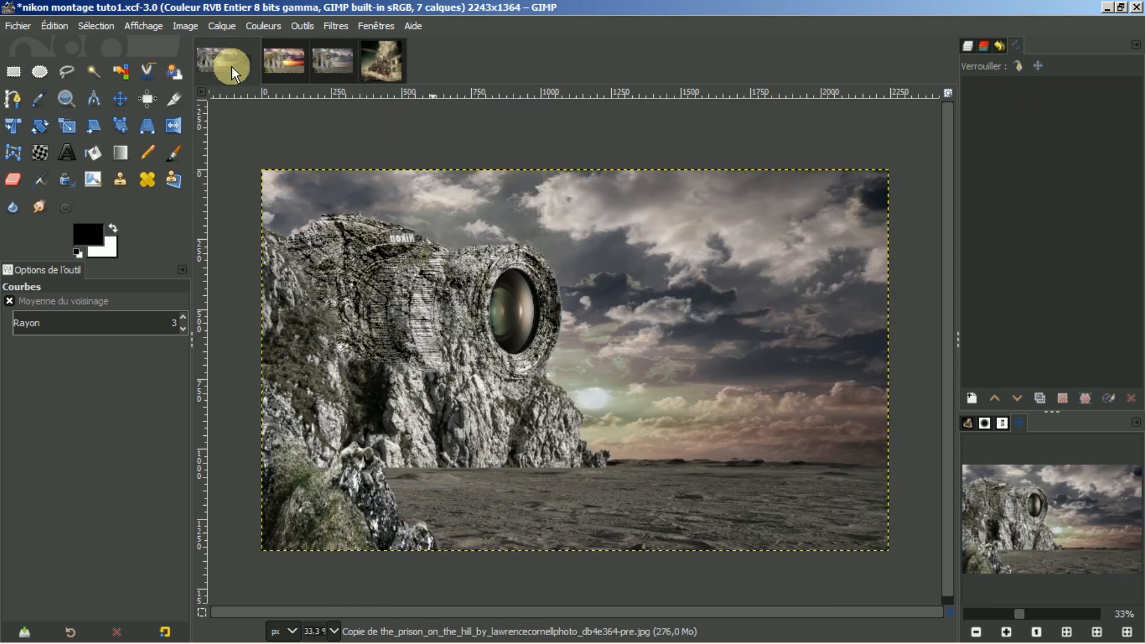
key("ctrl+v")
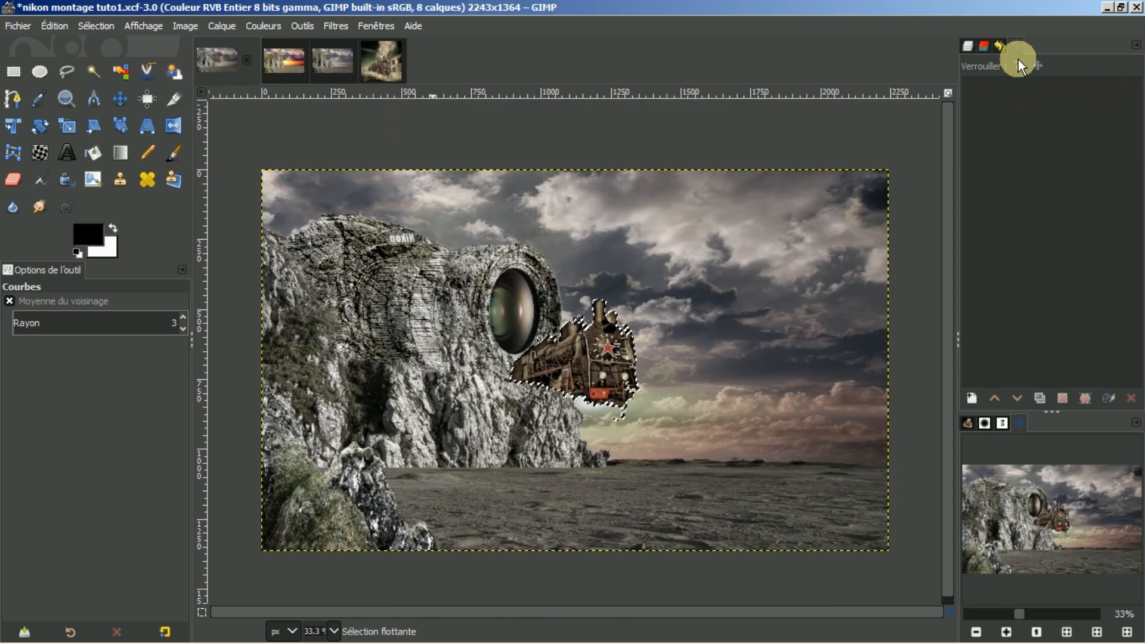
left_click(968, 45)
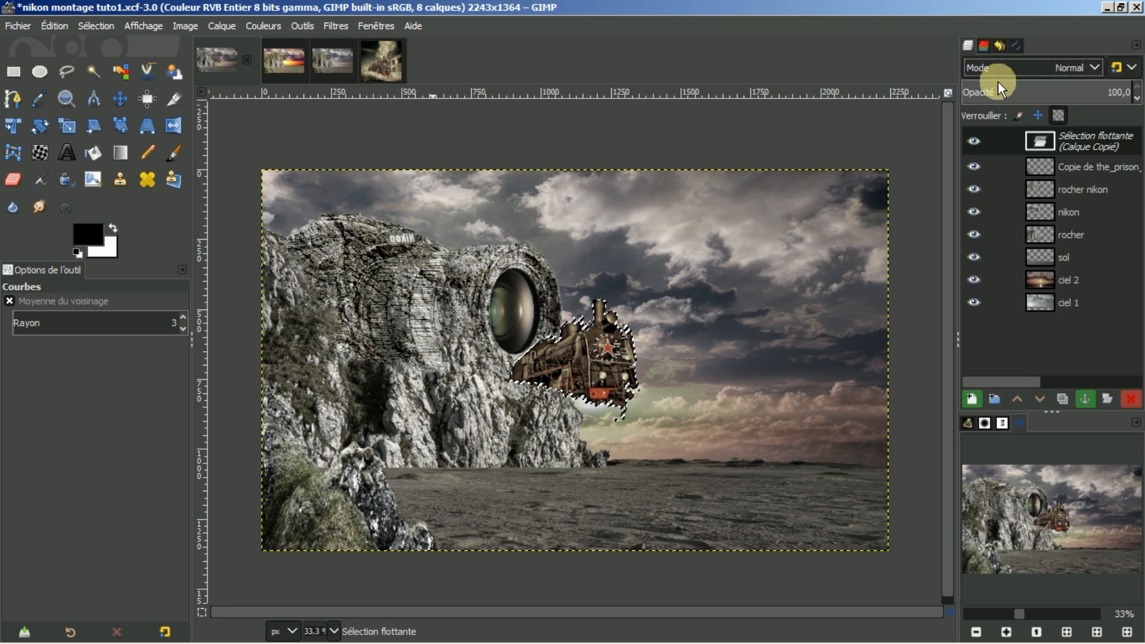
left_click(971, 398)
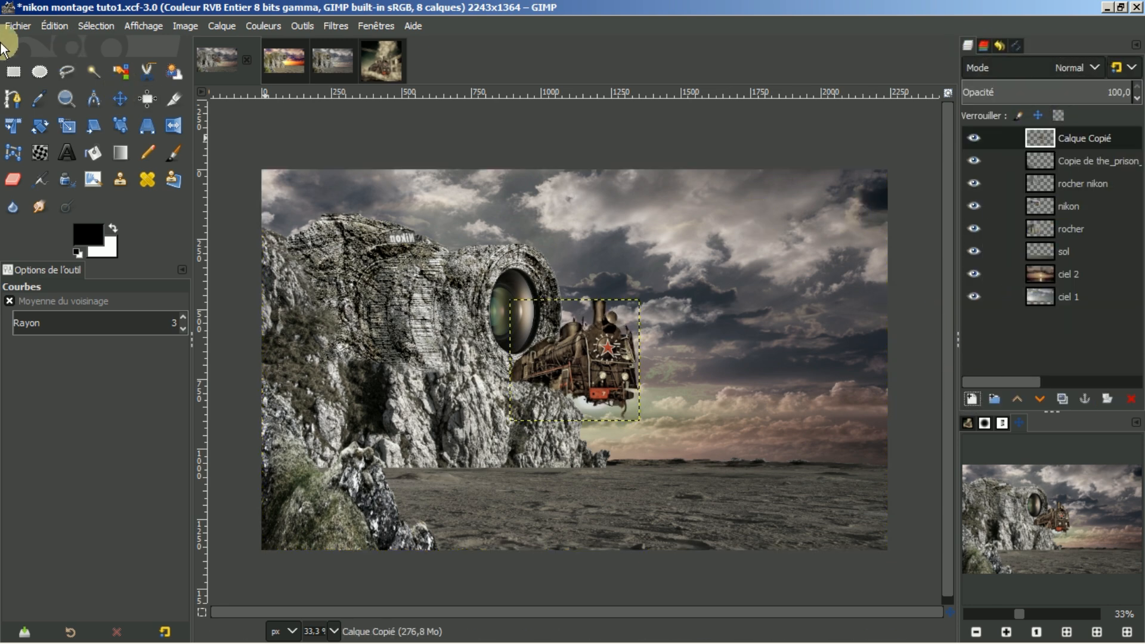
- Move the locomotive up over the camera lens so it emerges from it, and fit its layer to the image size
left_click(120, 98)
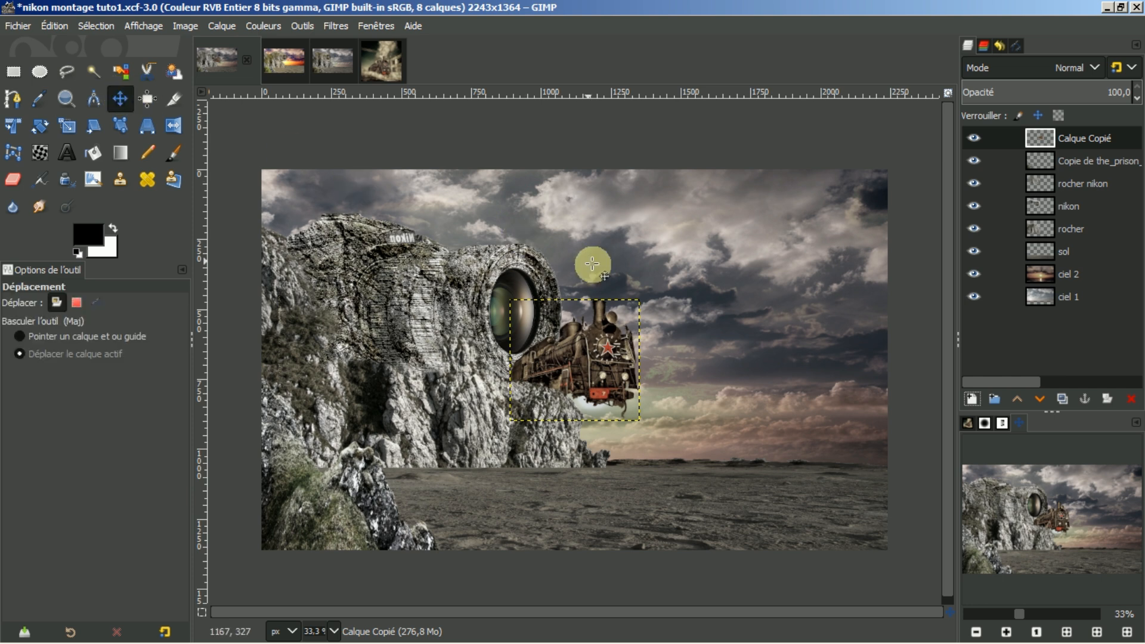
left_click_drag(599, 359, 586, 320)
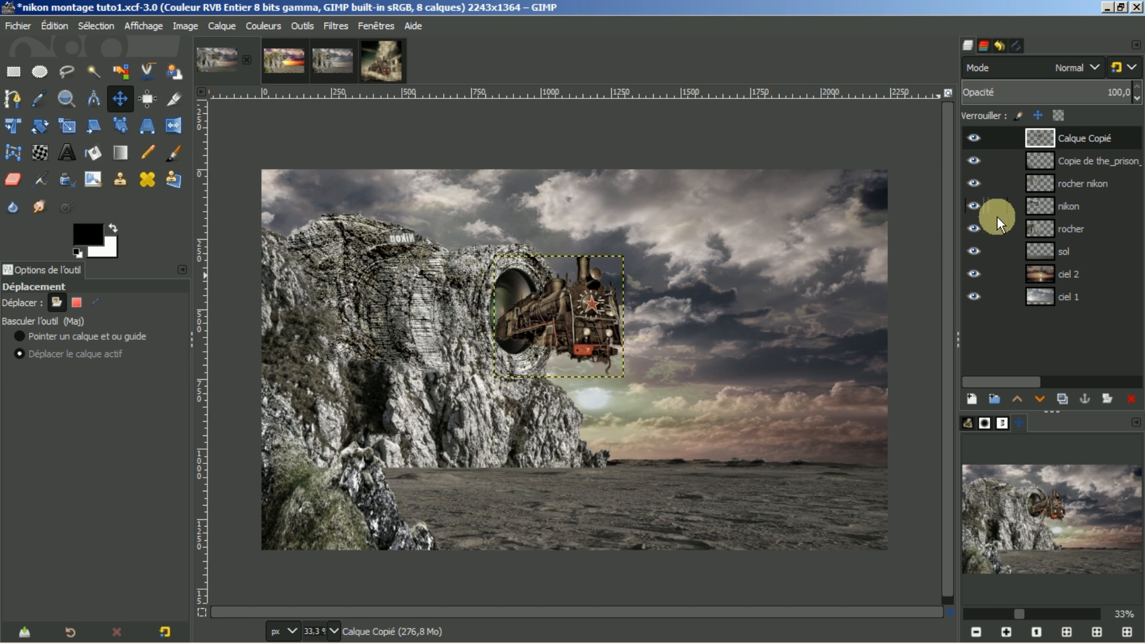
right_click(1070, 137)
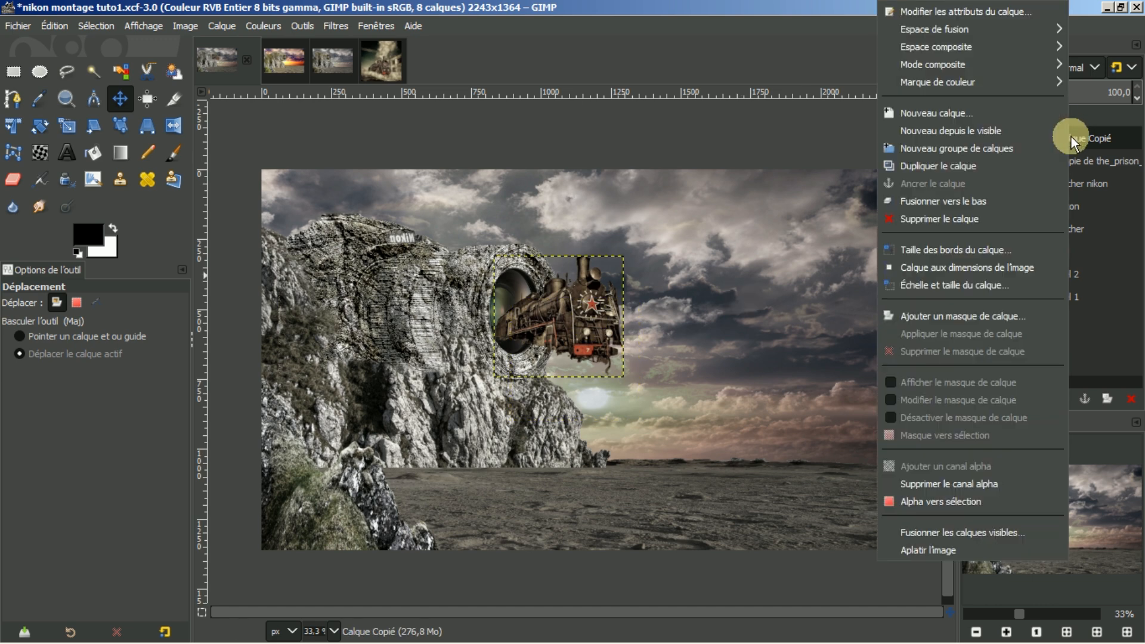
left_click(975, 268)
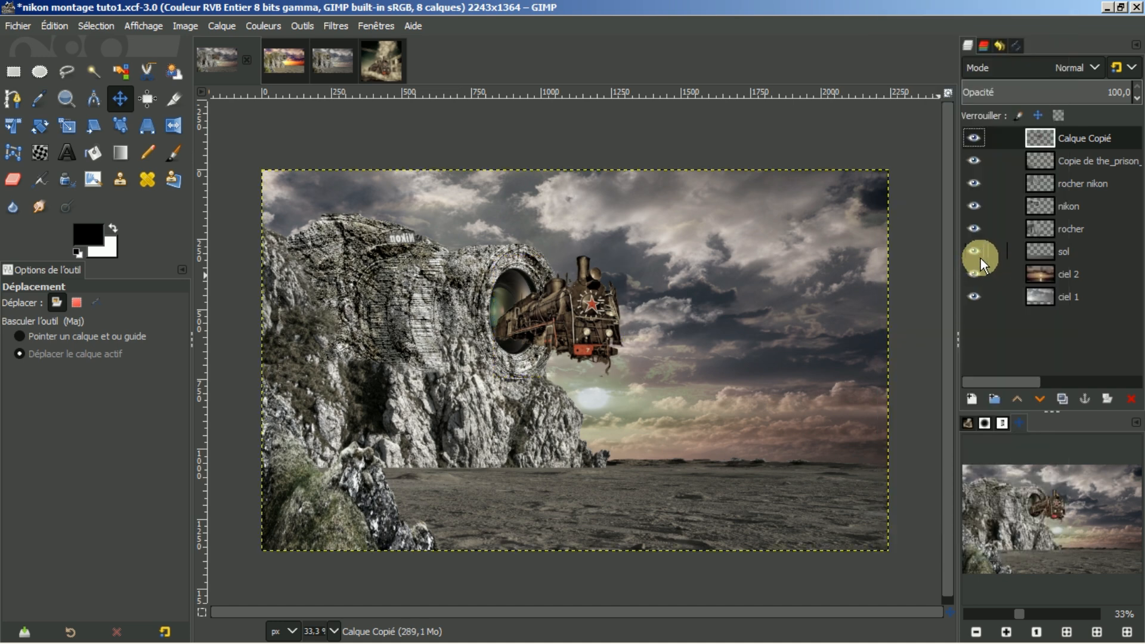
- Reduce the pasted locomotive layer's saturation to -68.9 with Hue-Saturation
left_click(257, 26)
left_click(299, 98)
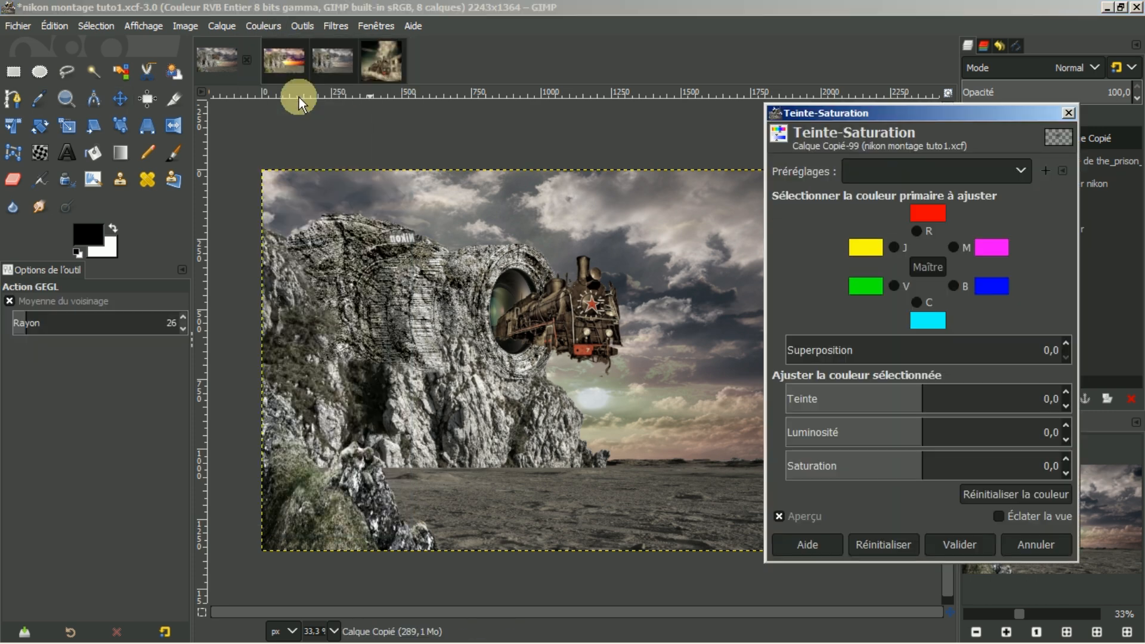
left_click_drag(922, 460, 826, 448)
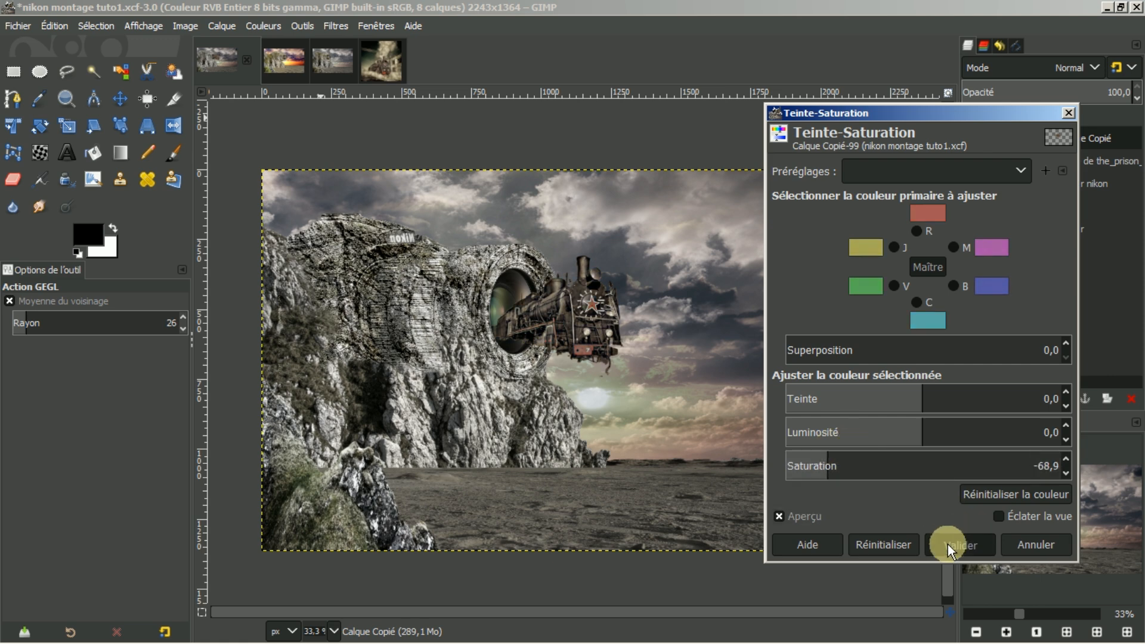
left_click(949, 543)
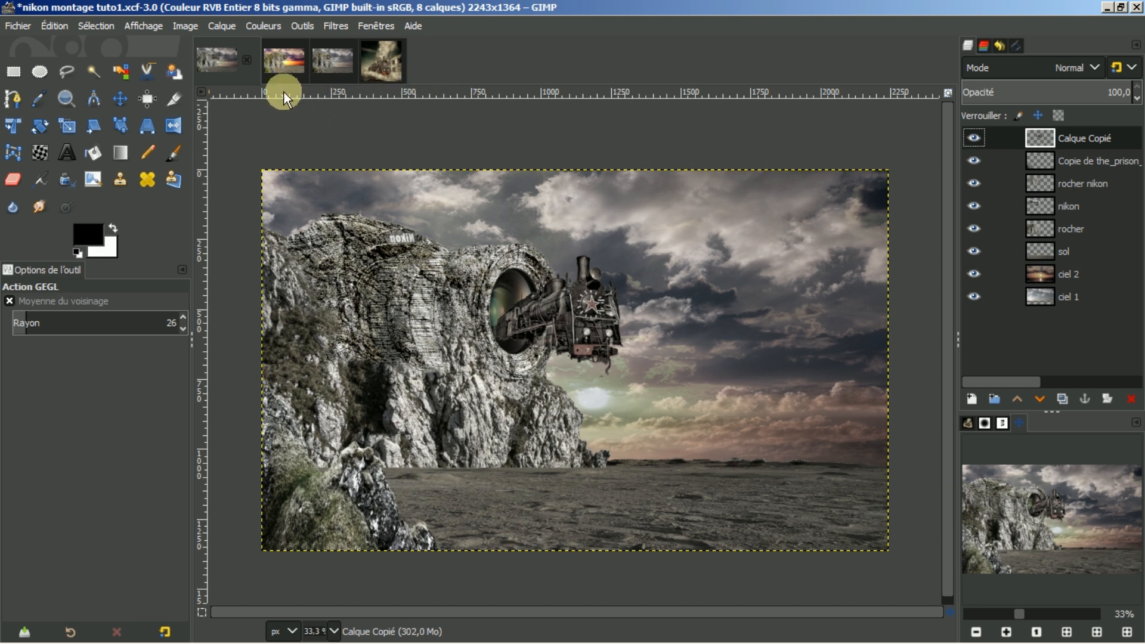
- Brighten the locomotive layer with Levels, setting the white input level to 208 and slightly adjusting the midtones
left_click(260, 27)
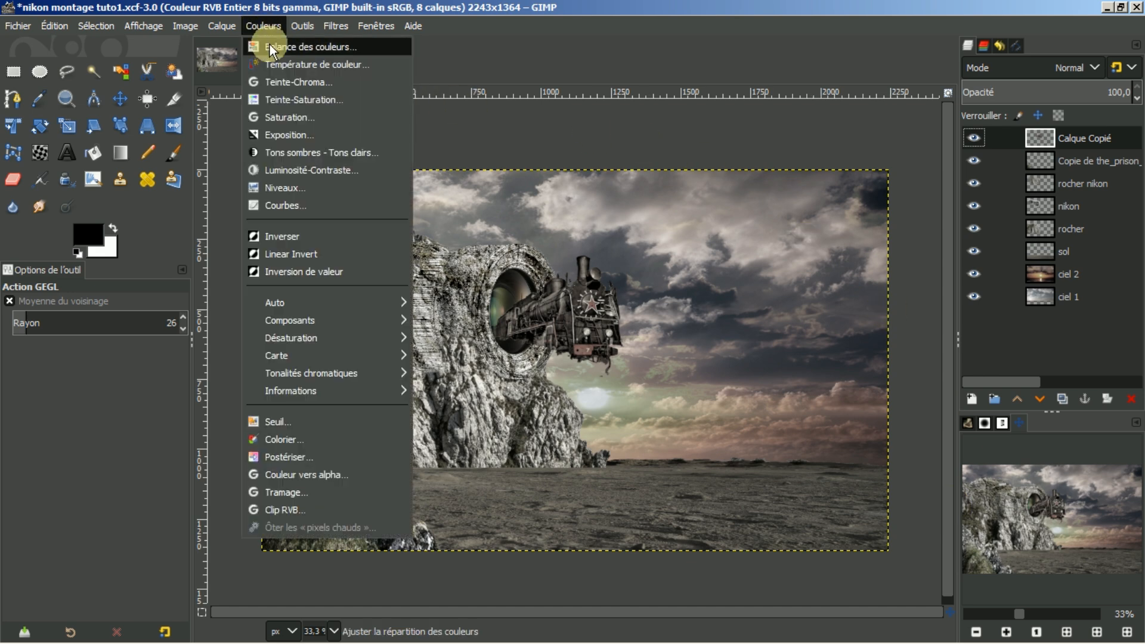
left_click(262, 186)
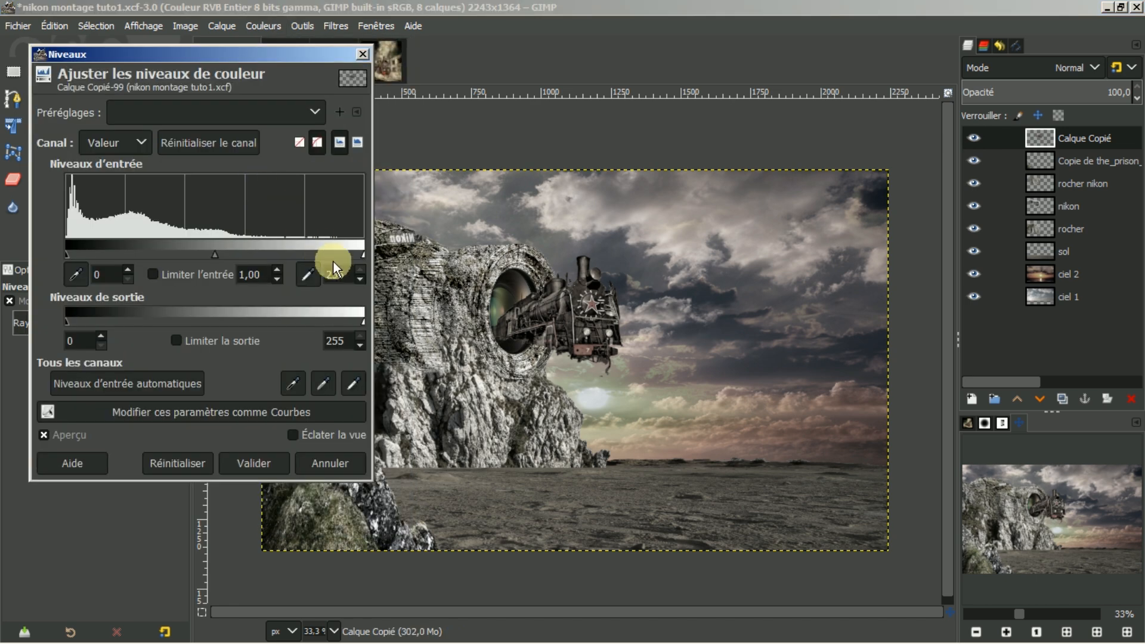
left_click_drag(327, 250, 308, 247)
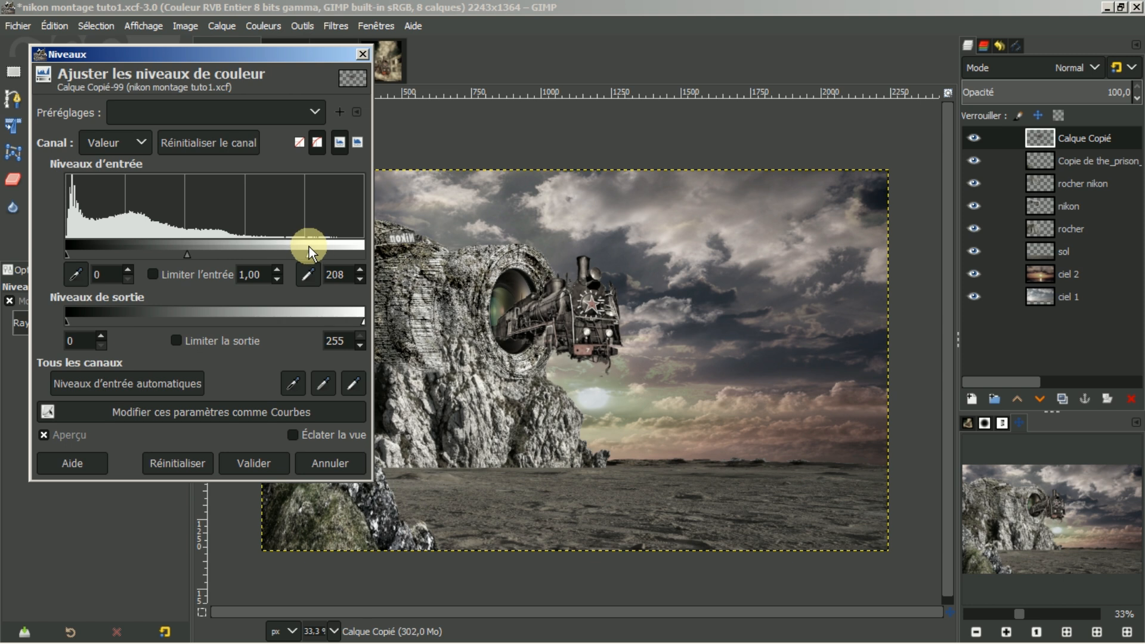
left_click_drag(187, 255, 191, 252)
left_click(256, 464)
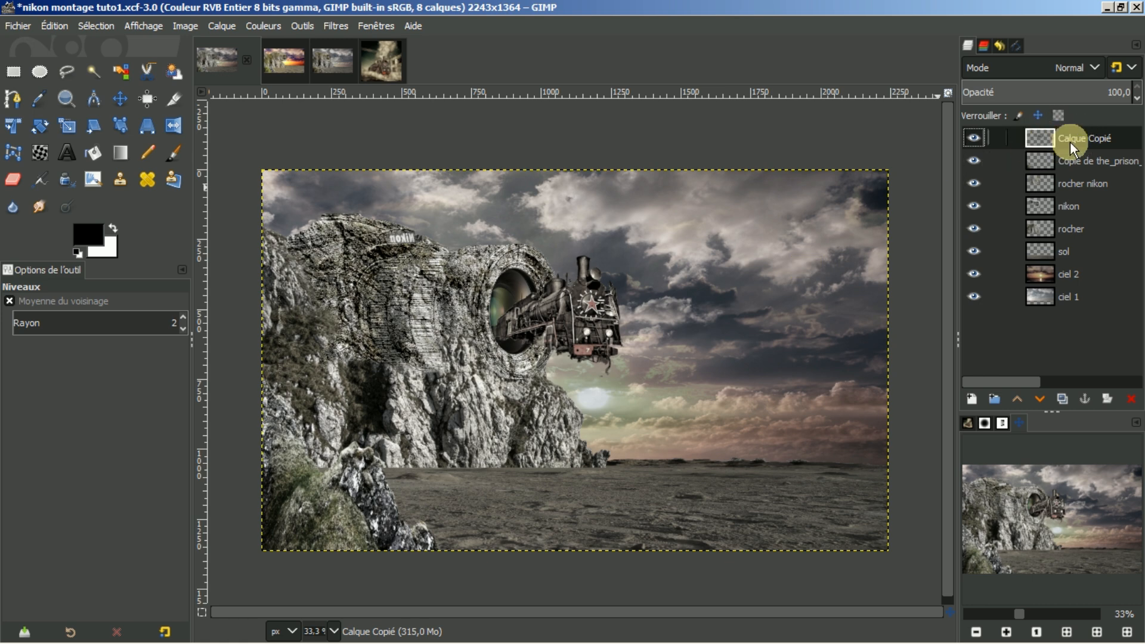
- Switch to the arrival_of_the_train image, clear its selection and run the Luminosity mask setup filter
left_click(377, 62)
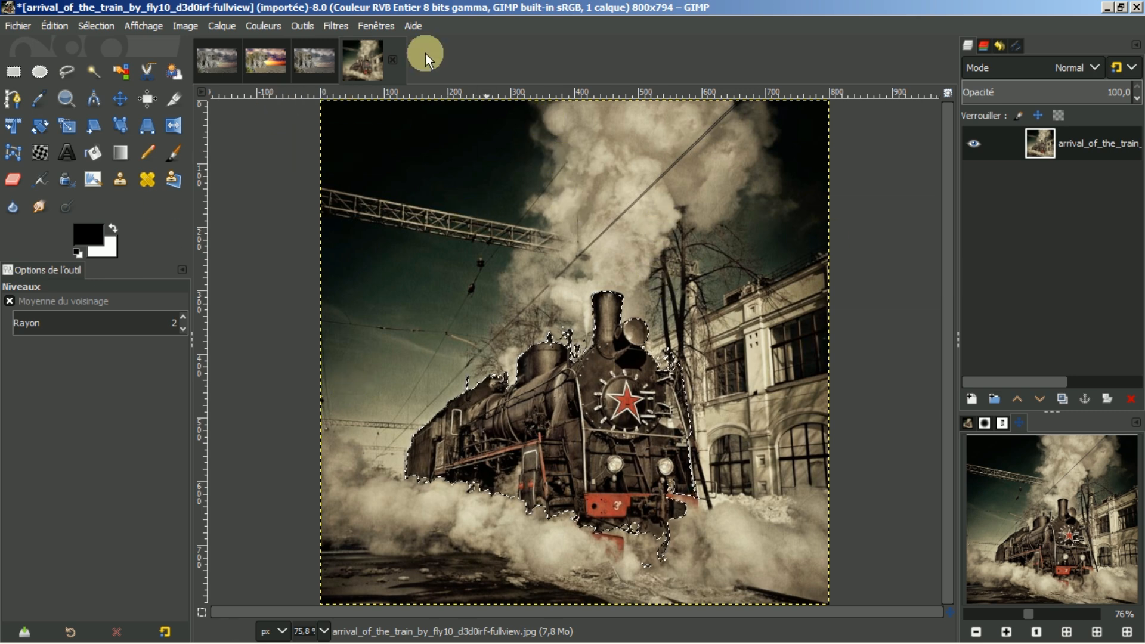
left_click(94, 26)
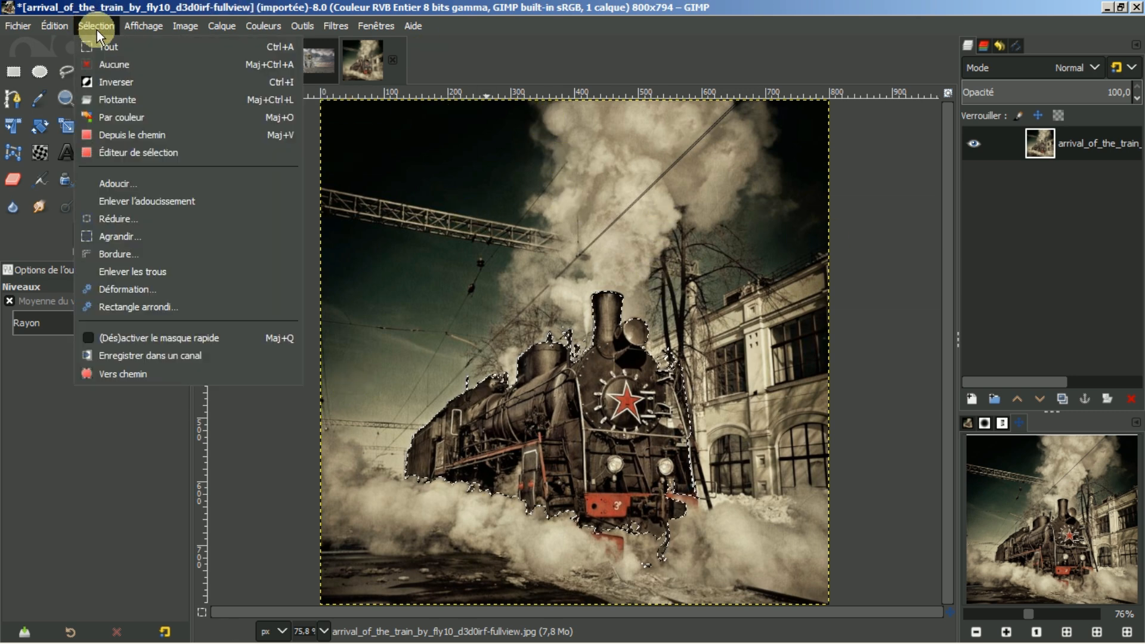
left_click(122, 65)
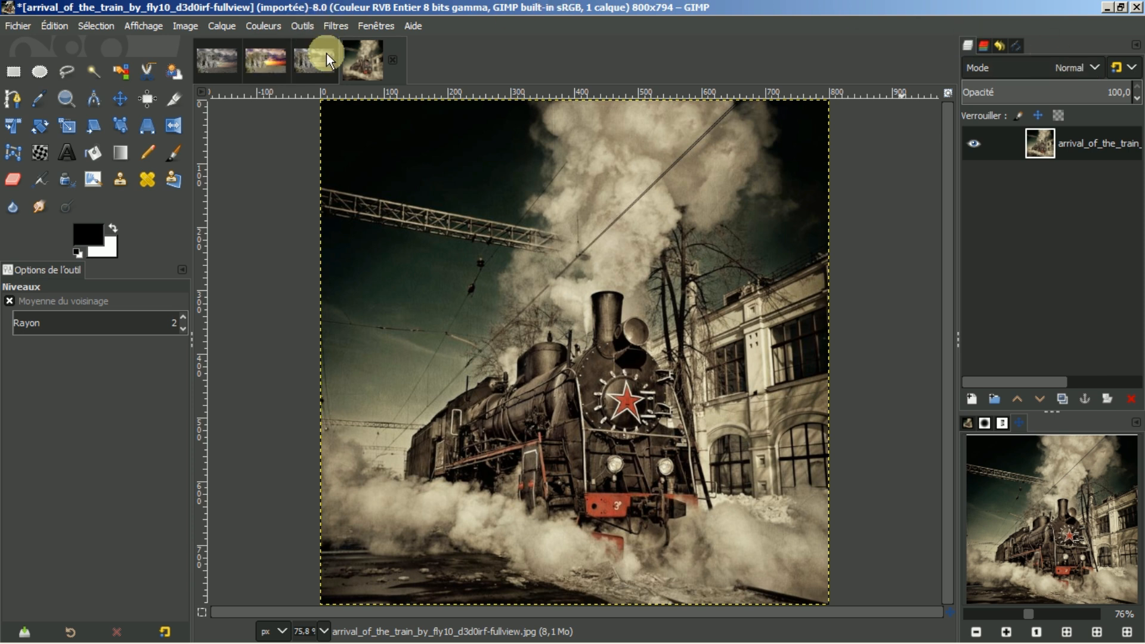
left_click(333, 26)
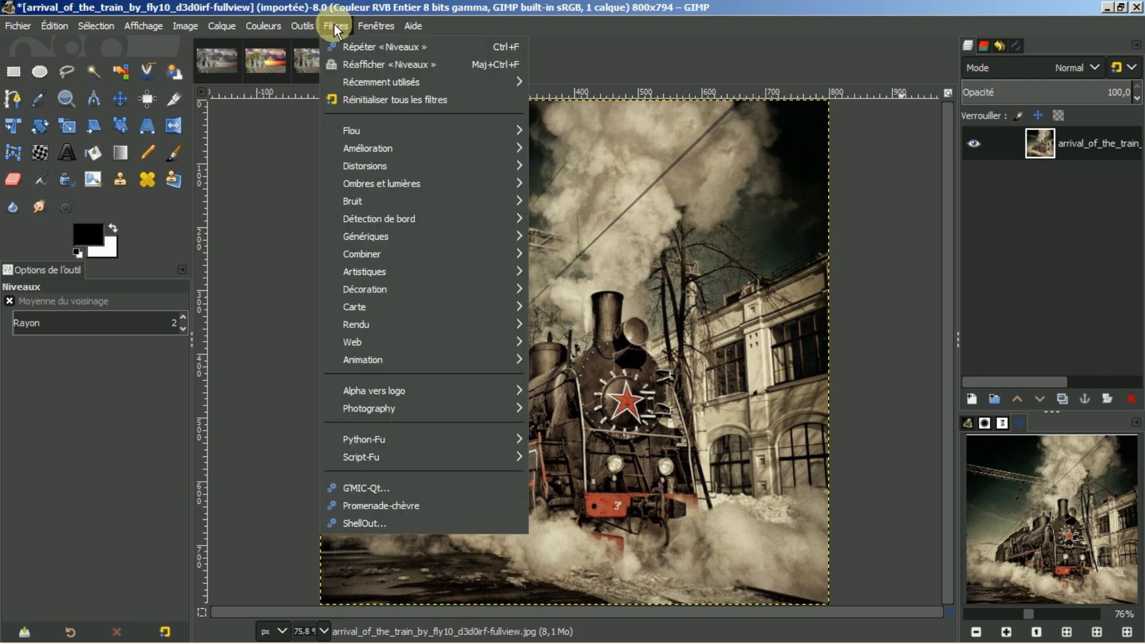
mouse_move(363, 236)
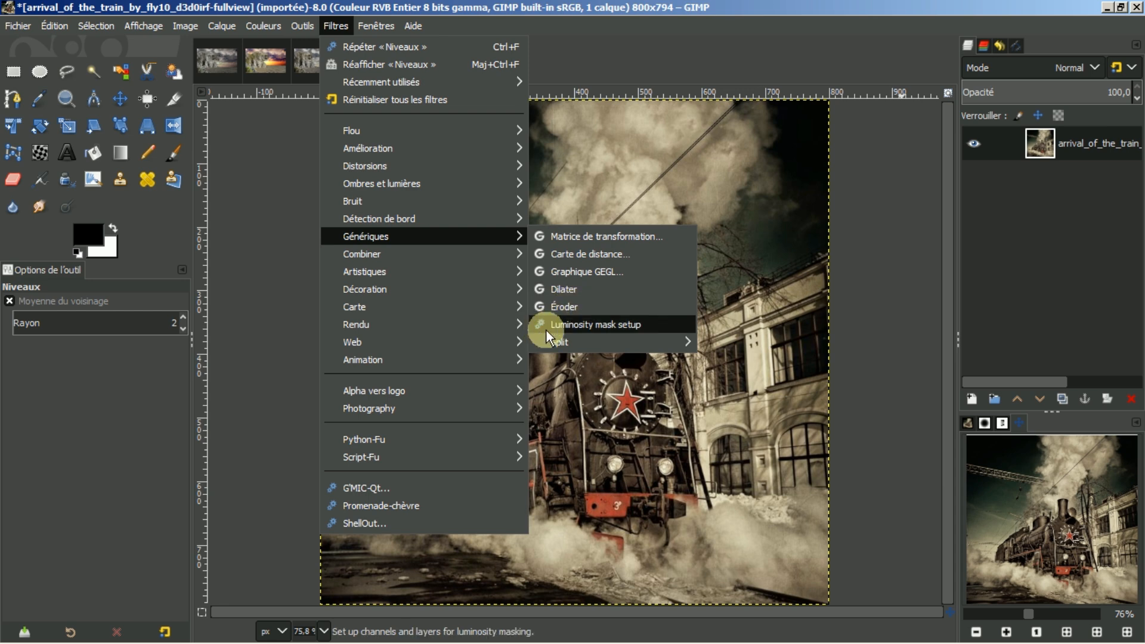
left_click(586, 324)
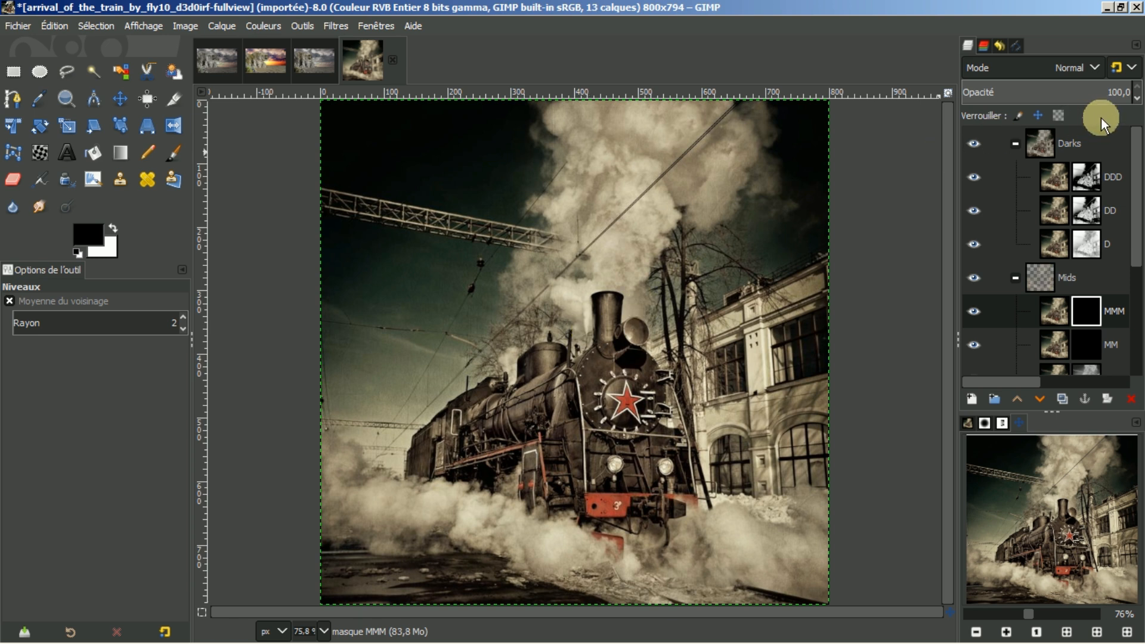
- Hide the Darks and Mids groups, the LLL and L layers in the Lights group, and the original train layer
scroll(1139, 156, "down", 5)
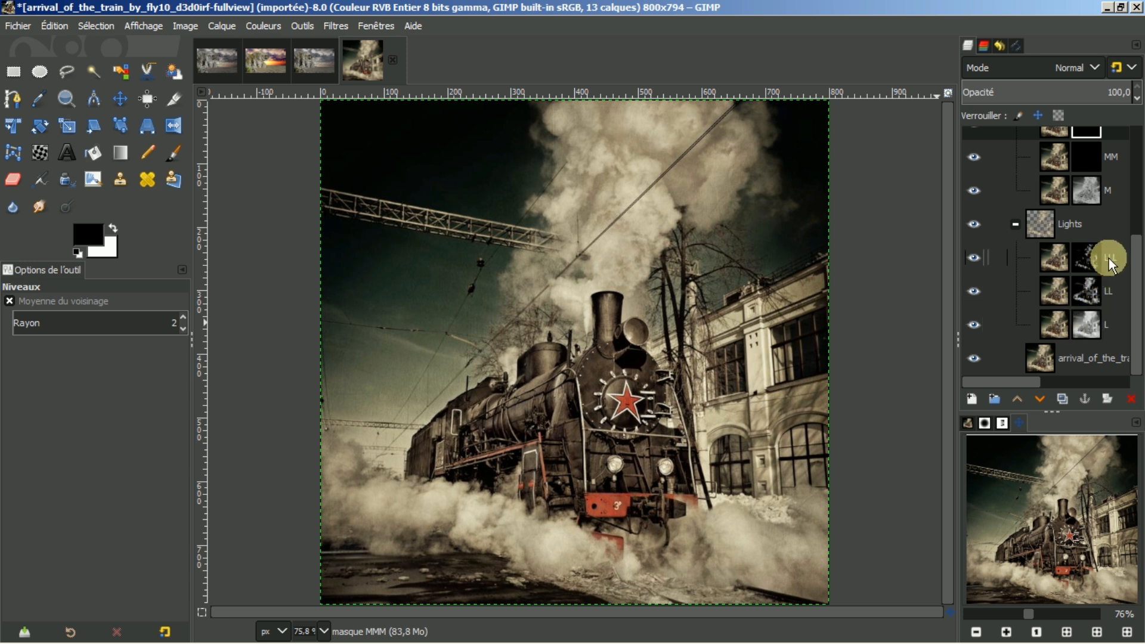
left_click_drag(1136, 239, 1124, 125)
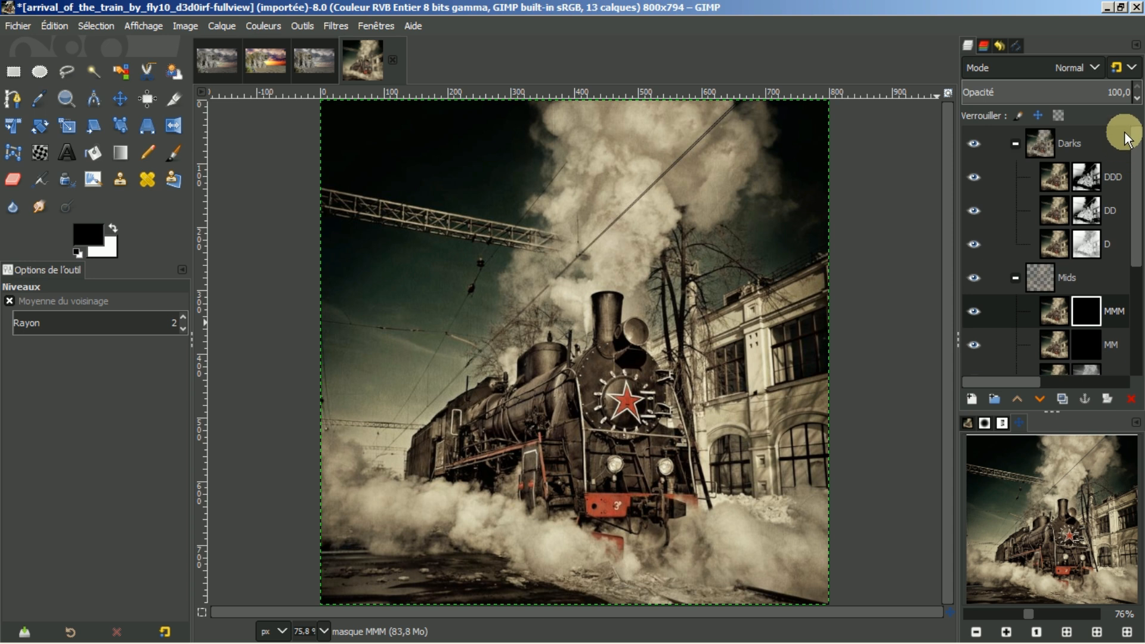
left_click(972, 144)
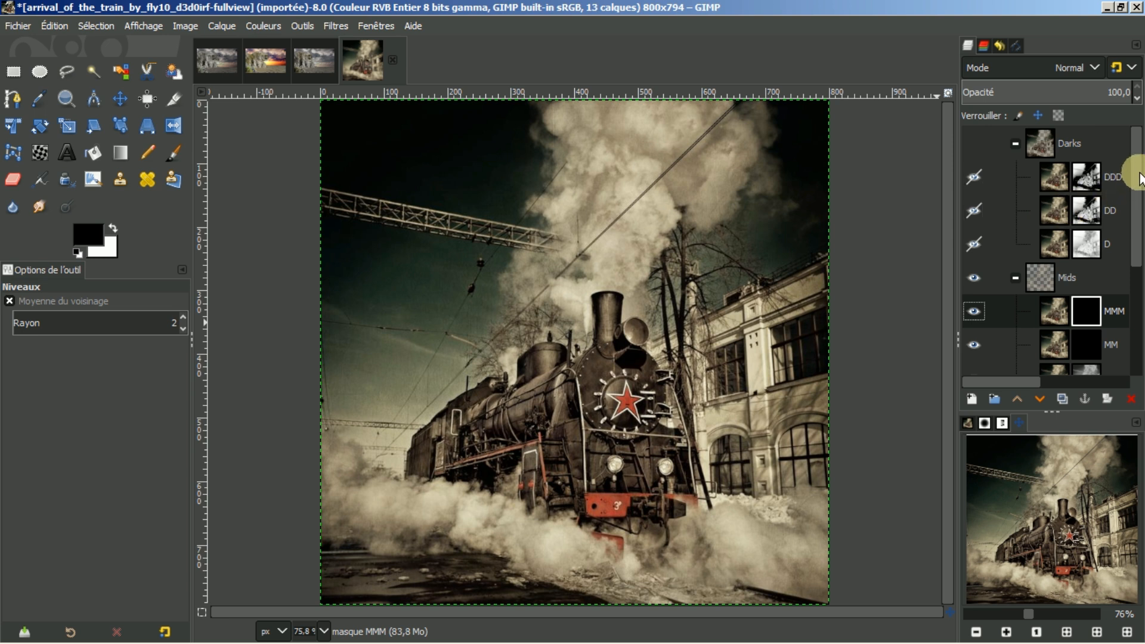
scroll(1055, 206, "down", 2)
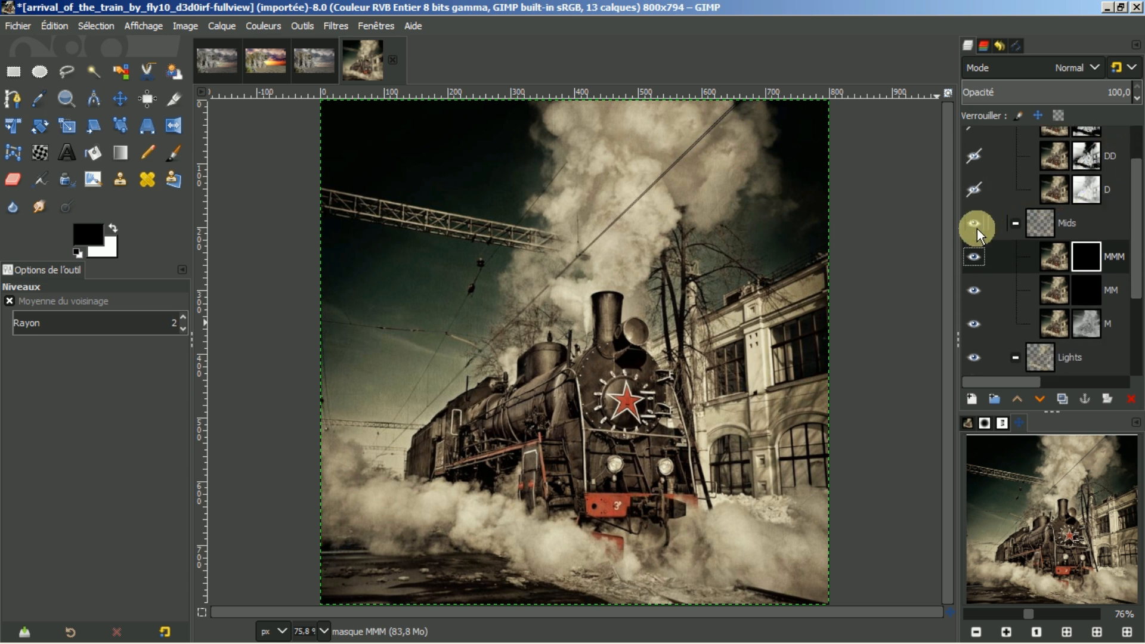
left_click(972, 220)
left_click_drag(1136, 179, 1136, 290)
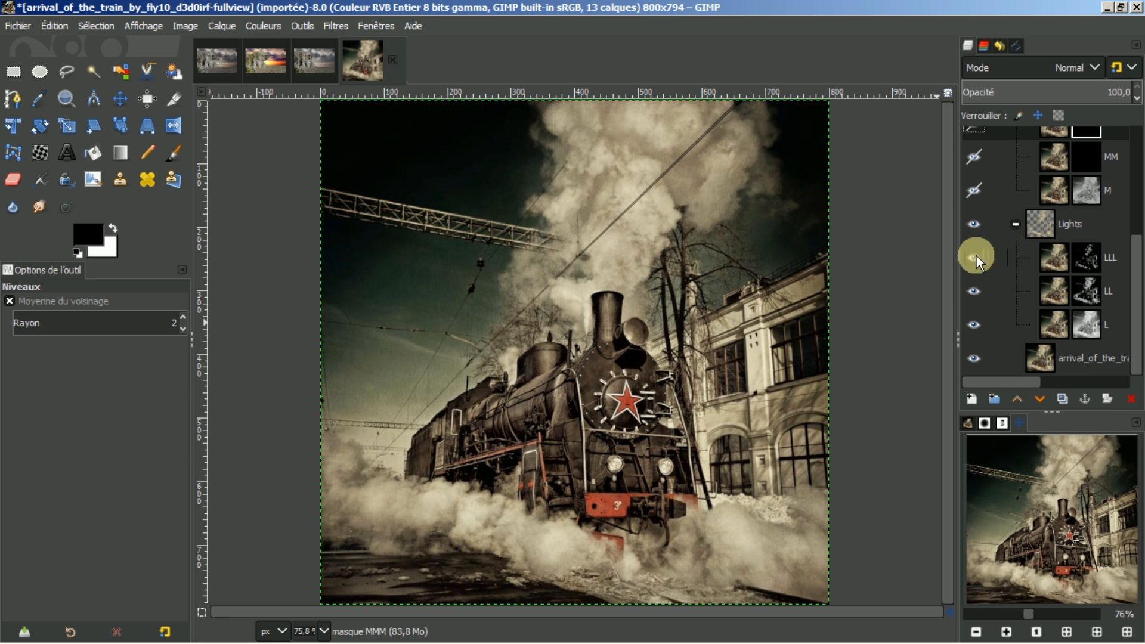
left_click(974, 324)
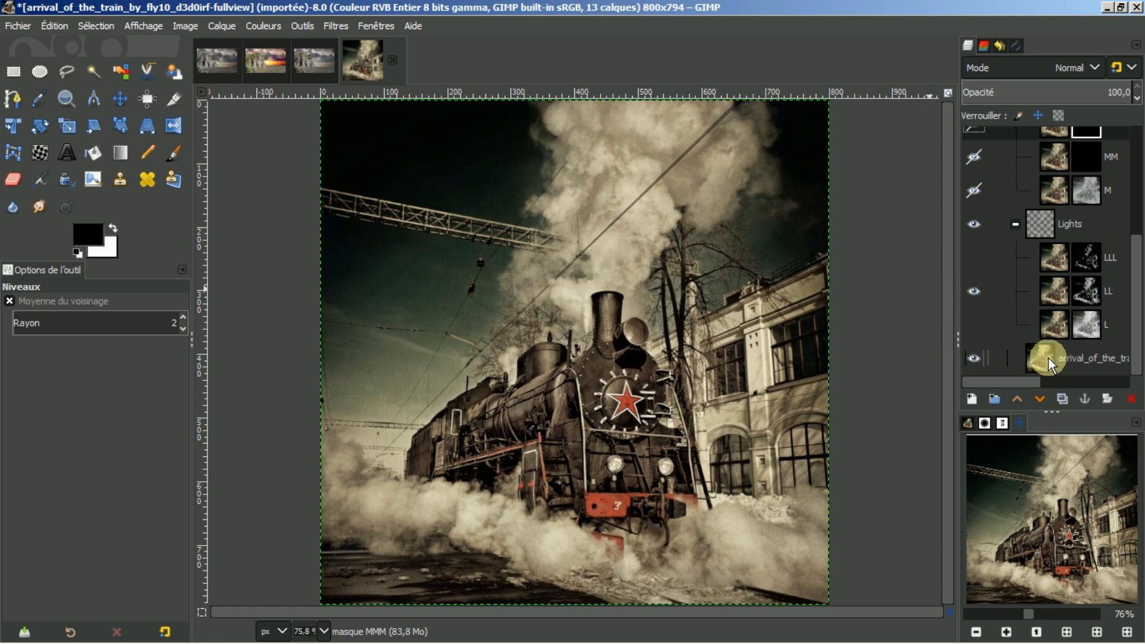
left_click(975, 356)
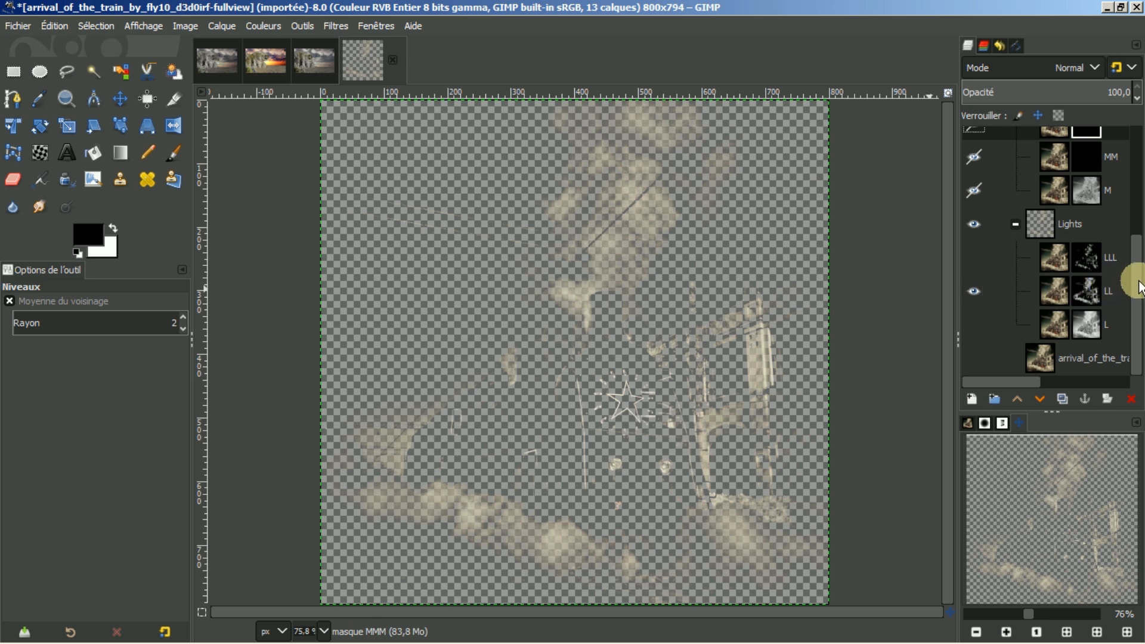
- Apply the layer mask of the LL layer in the Lights group and copy that layer
right_click(1057, 287)
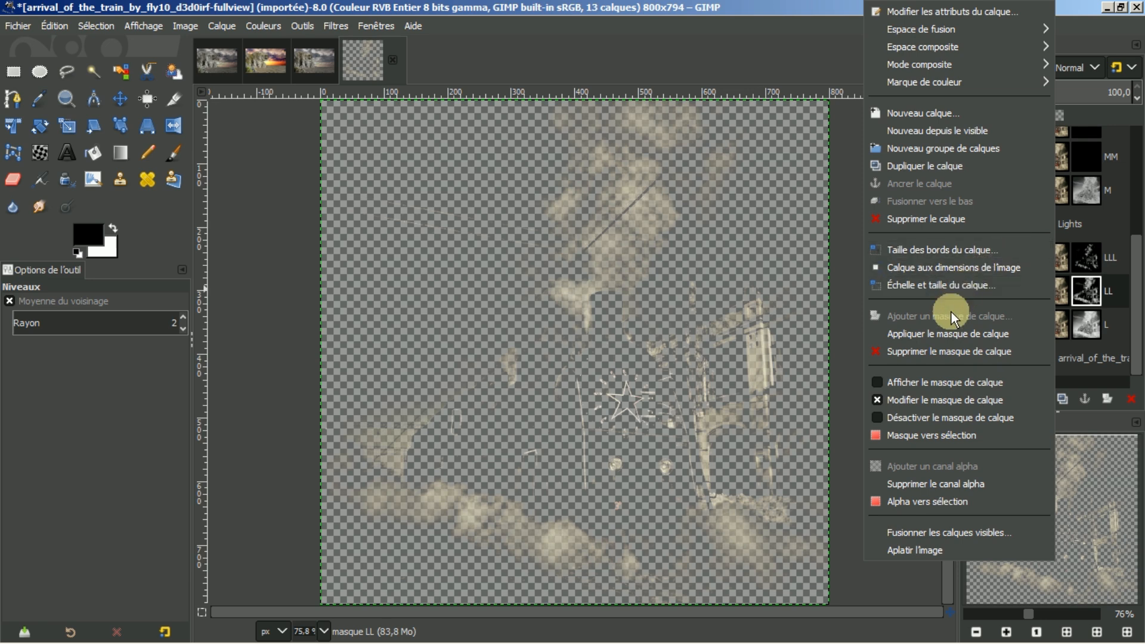
left_click(946, 334)
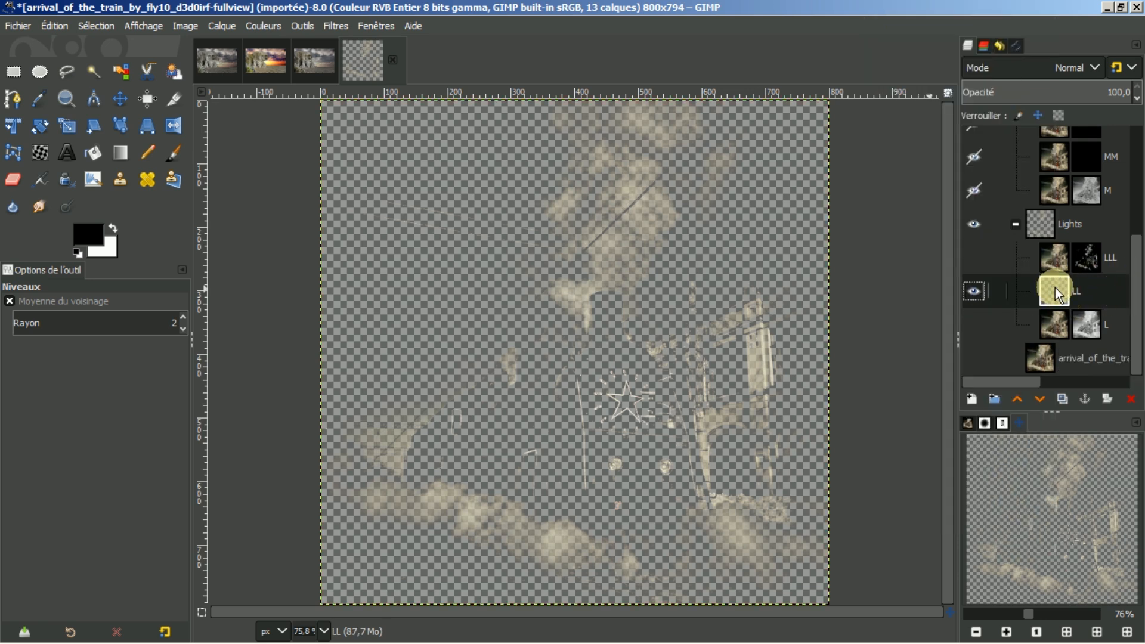
mouse_move(1054, 285)
left_mouse_down()
mouse_move(1083, 345)
mouse_move(1050, 296)
left_mouse_up()
key("ctrl+c")
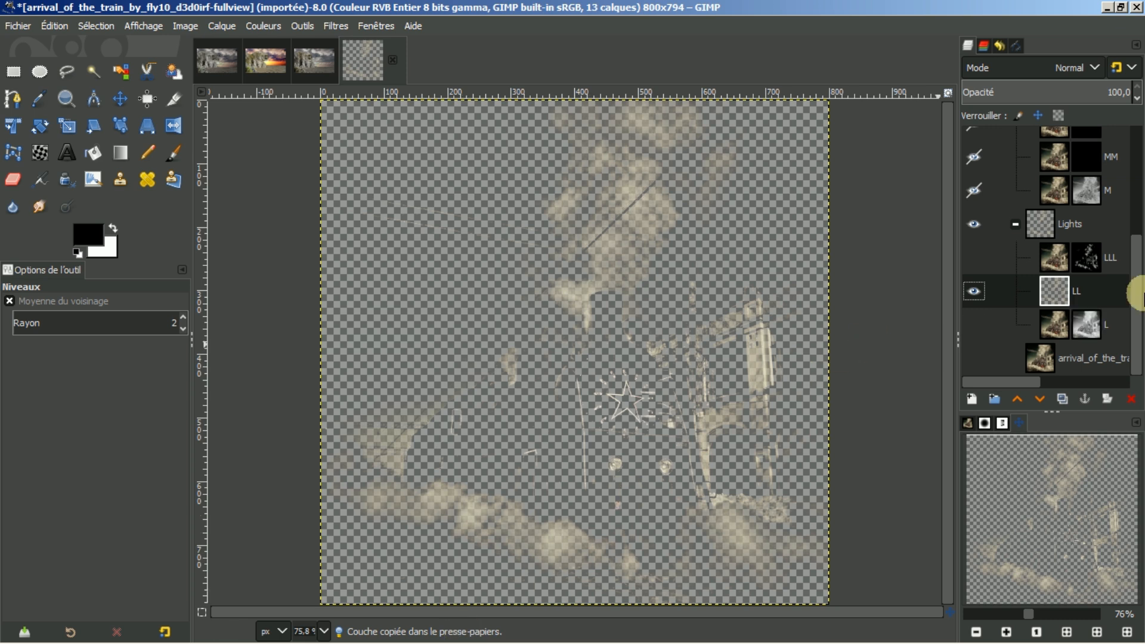
- Delete the Darks, Mids and Lights groups and the original train layer, and paste the copied LL layer into the emptied image
scroll(1141, 257, "up", 1)
scroll(1141, 256, "up", 5)
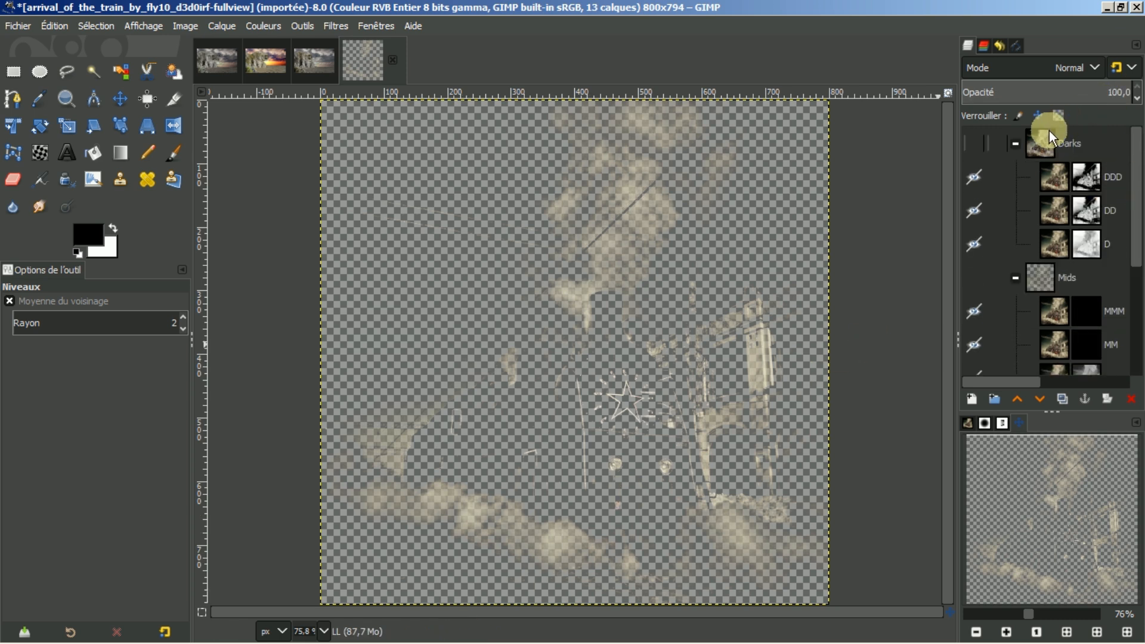
left_click(1074, 140)
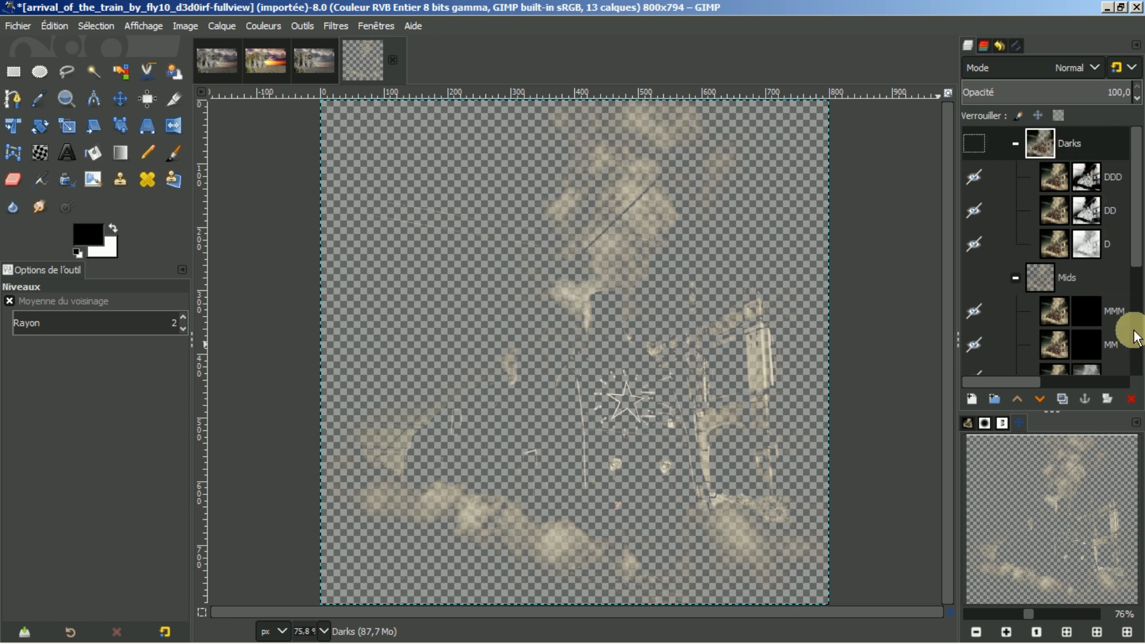
left_click(1130, 400)
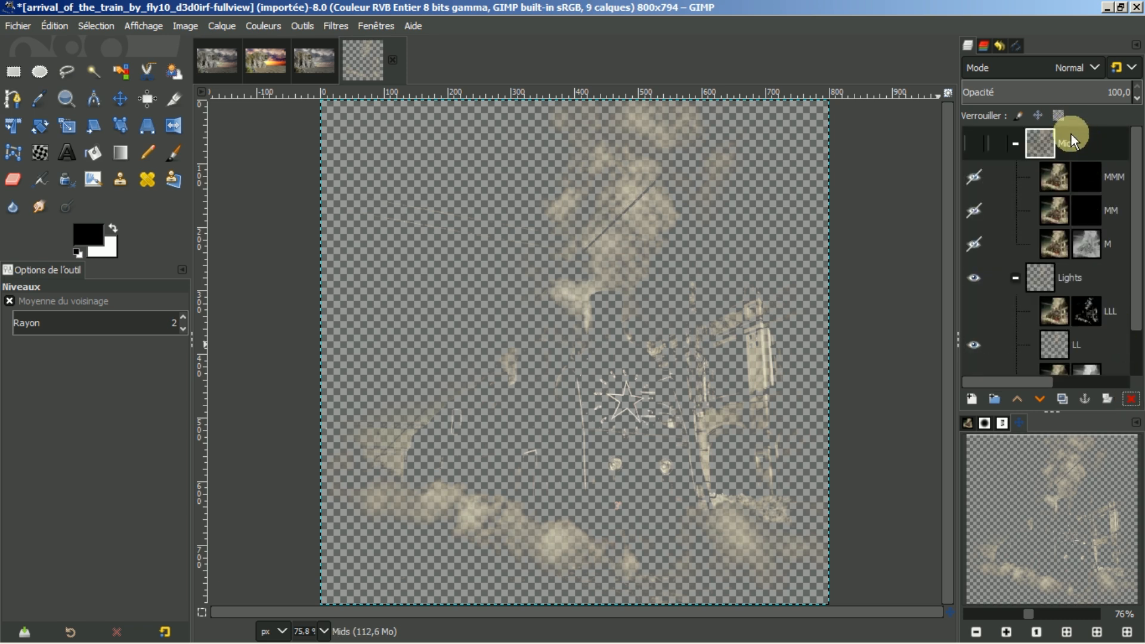
left_click(1132, 398)
left_click(1074, 138)
left_click(1131, 398)
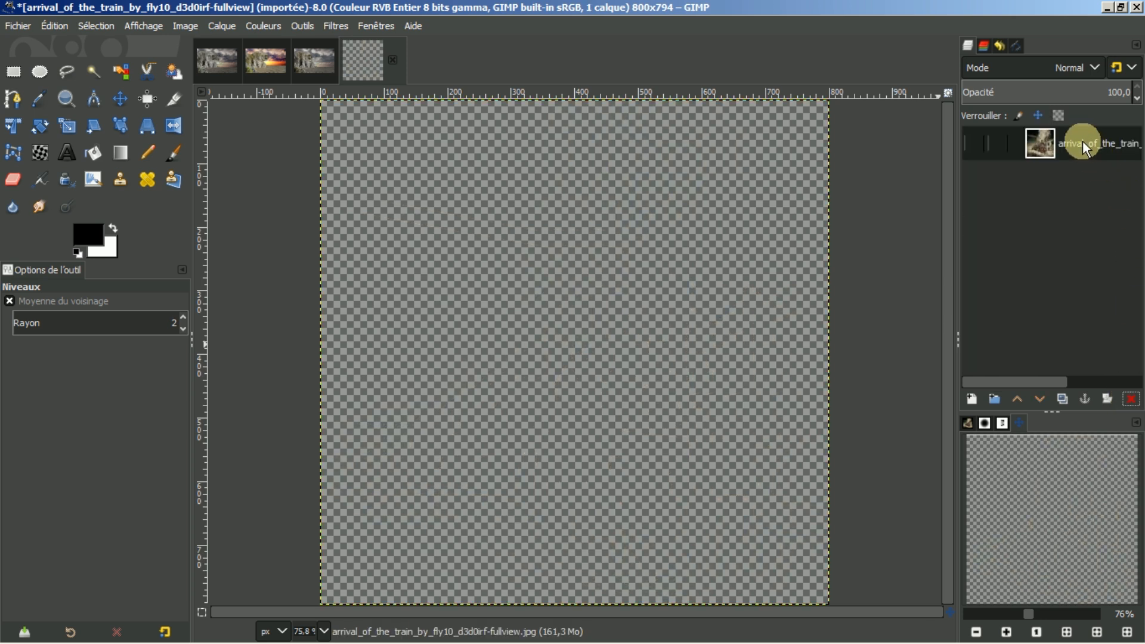
left_click(1132, 398)
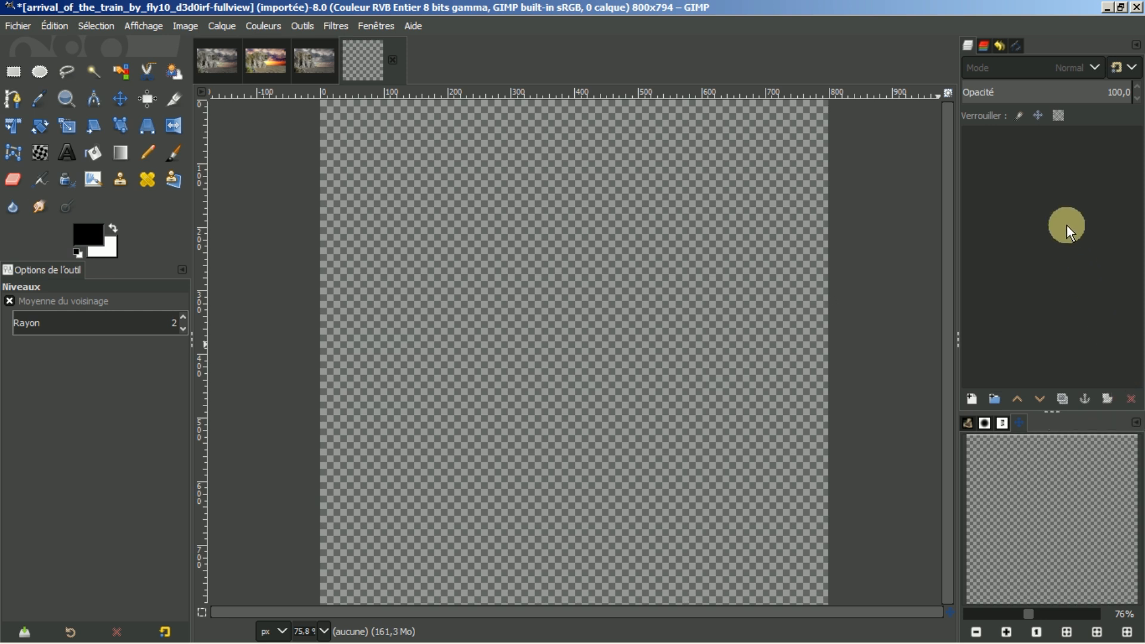
key("ctrl+v")
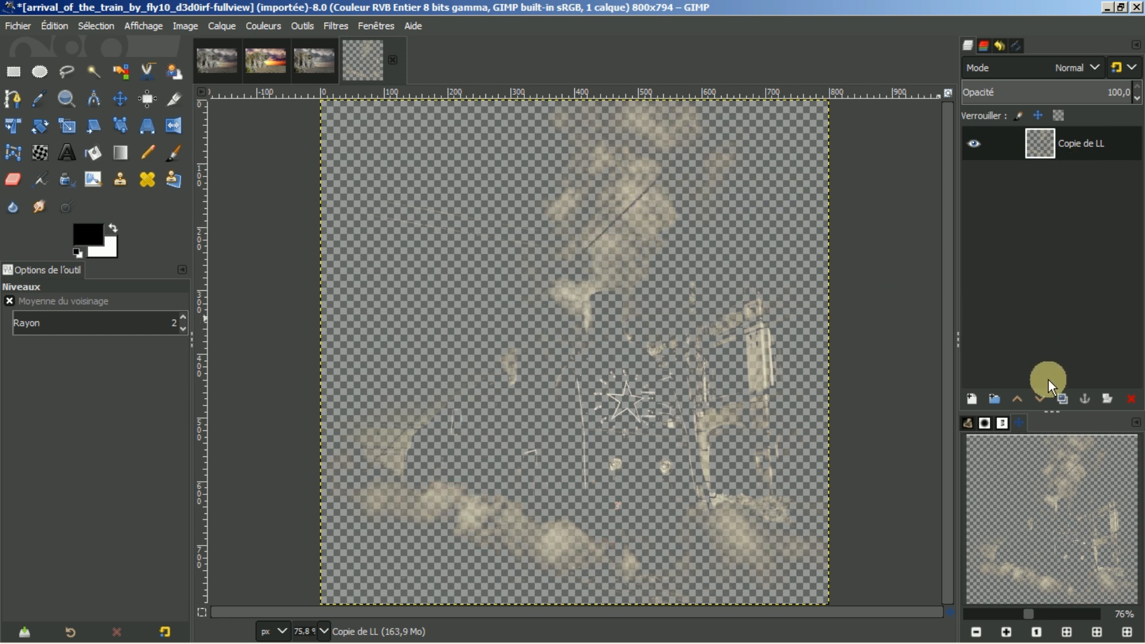
- Duplicate the pasted smoke layer three times and merge all visible layers into one, expanded as necessary
left_click(1060, 397)
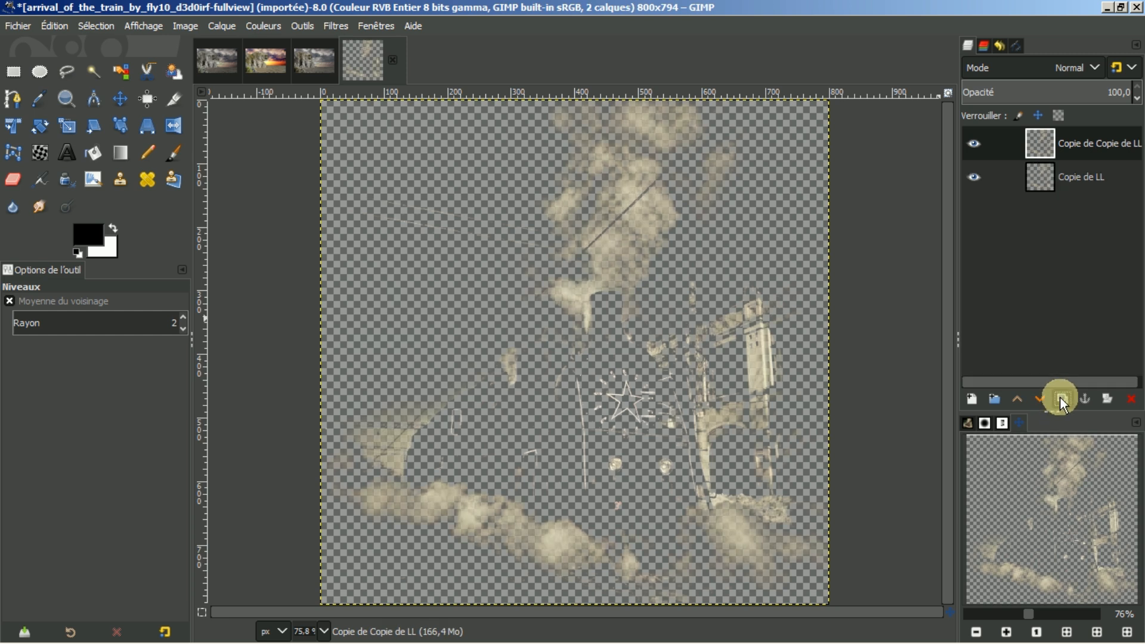
left_click(1061, 396)
left_click(1060, 396)
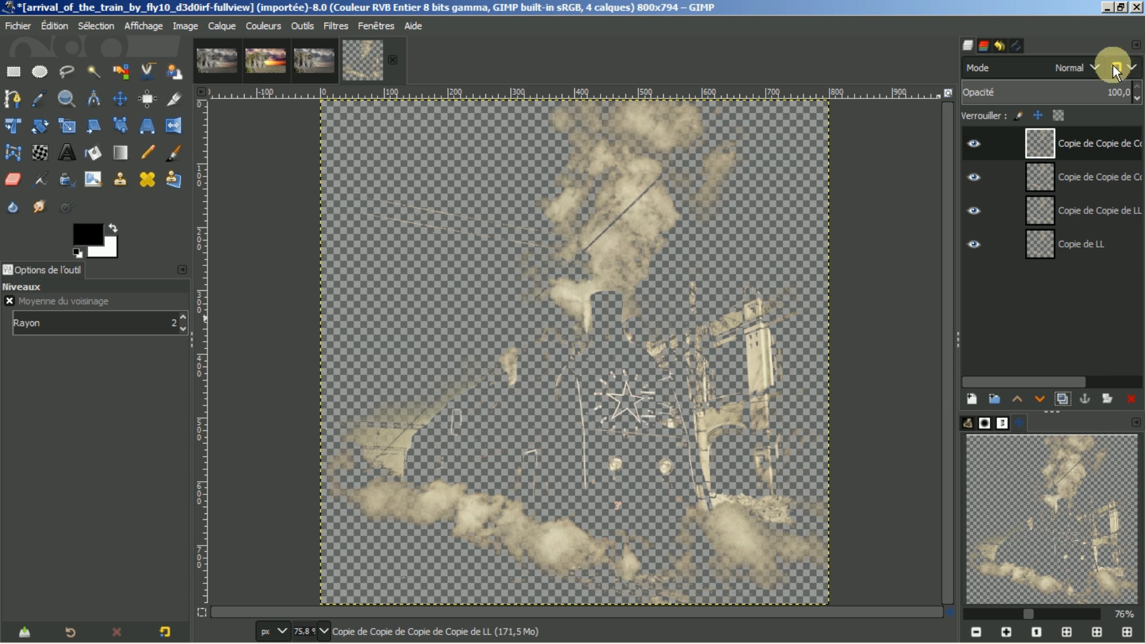
right_click(1068, 174)
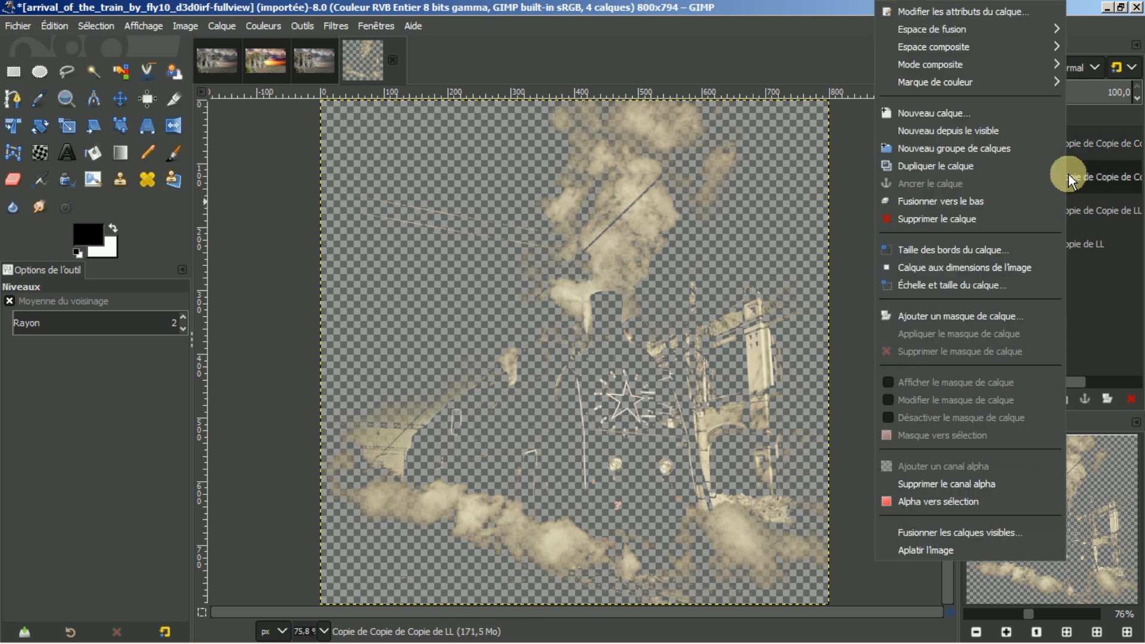
left_click(960, 532)
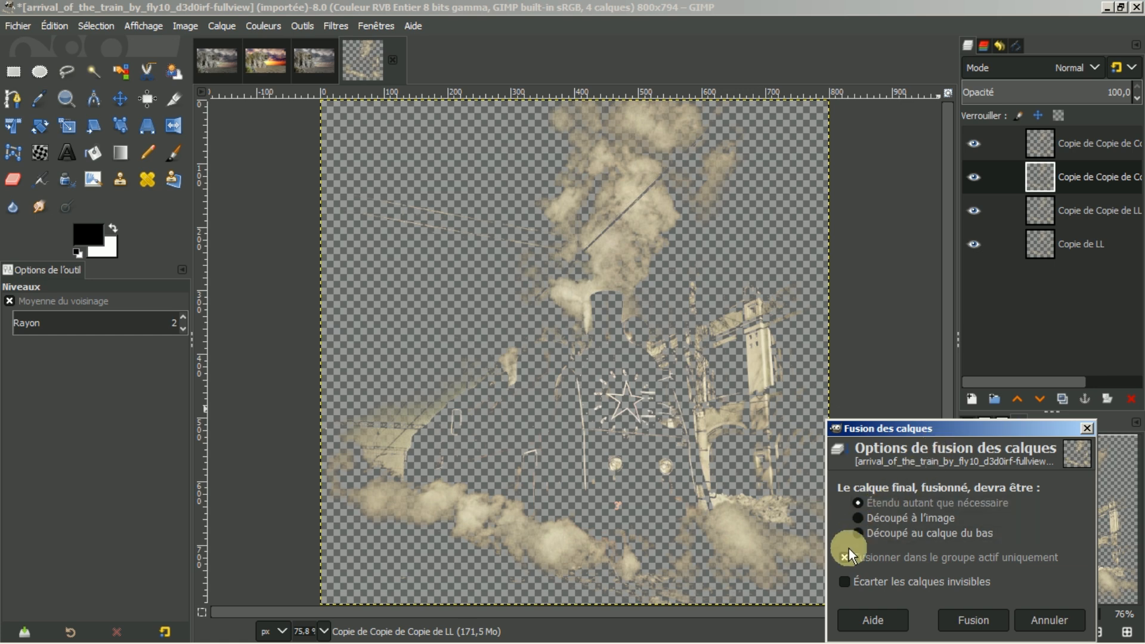
left_click(979, 616)
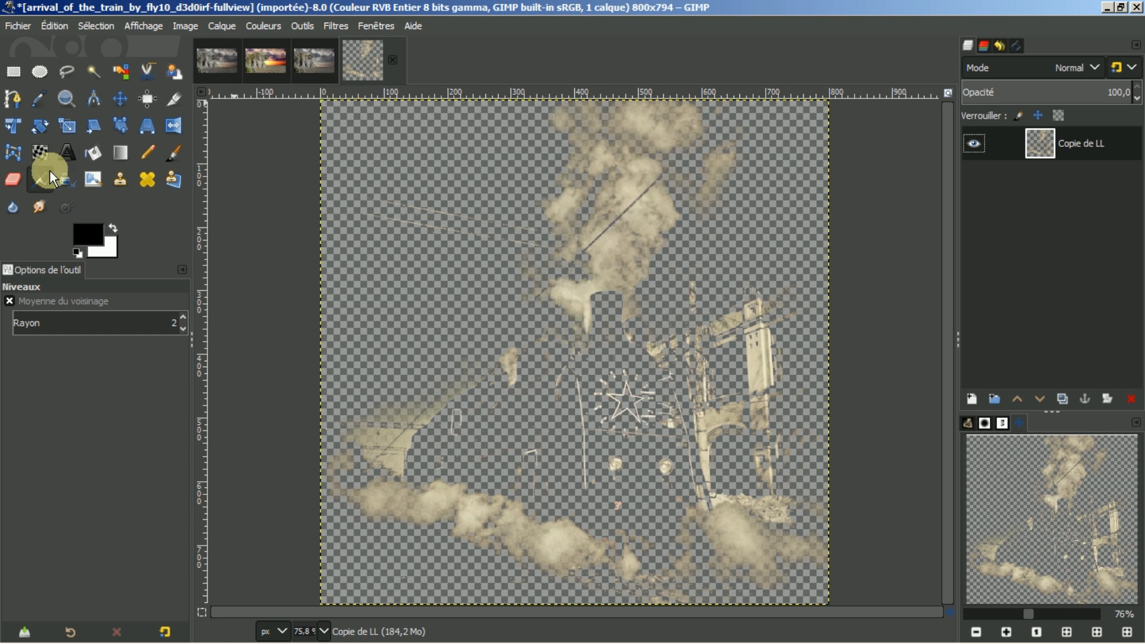
- Erase part of the building remnants around the smoke with the Eraser at size 51
left_click(12, 177)
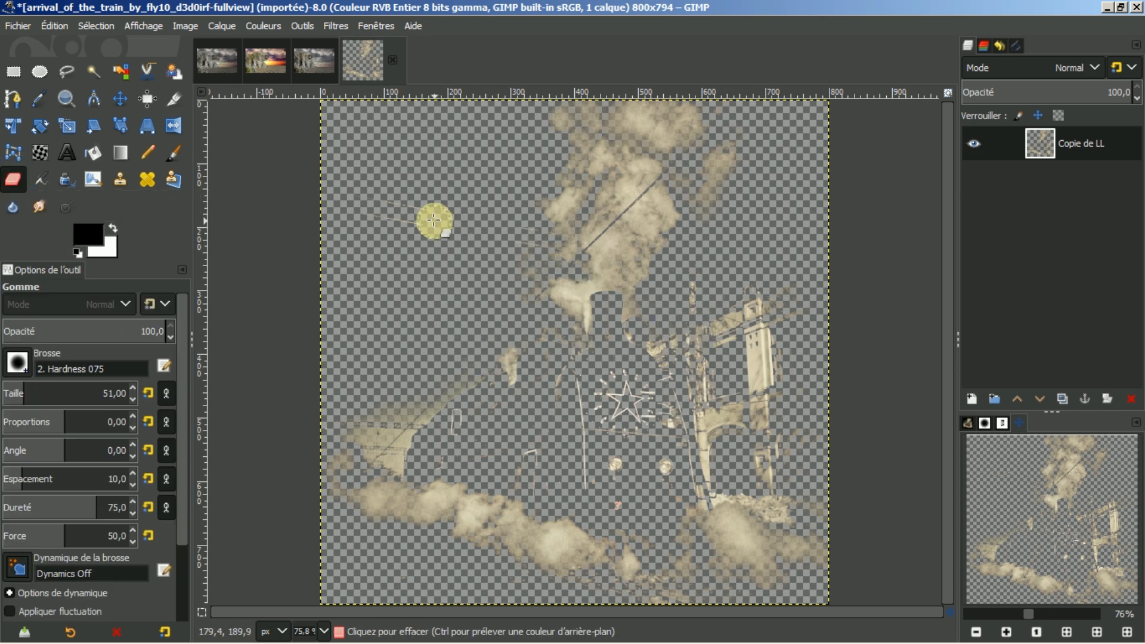
left_click(657, 317)
mouse_move(753, 319)
left_mouse_down()
mouse_move(772, 369)
mouse_move(759, 418)
left_mouse_up()
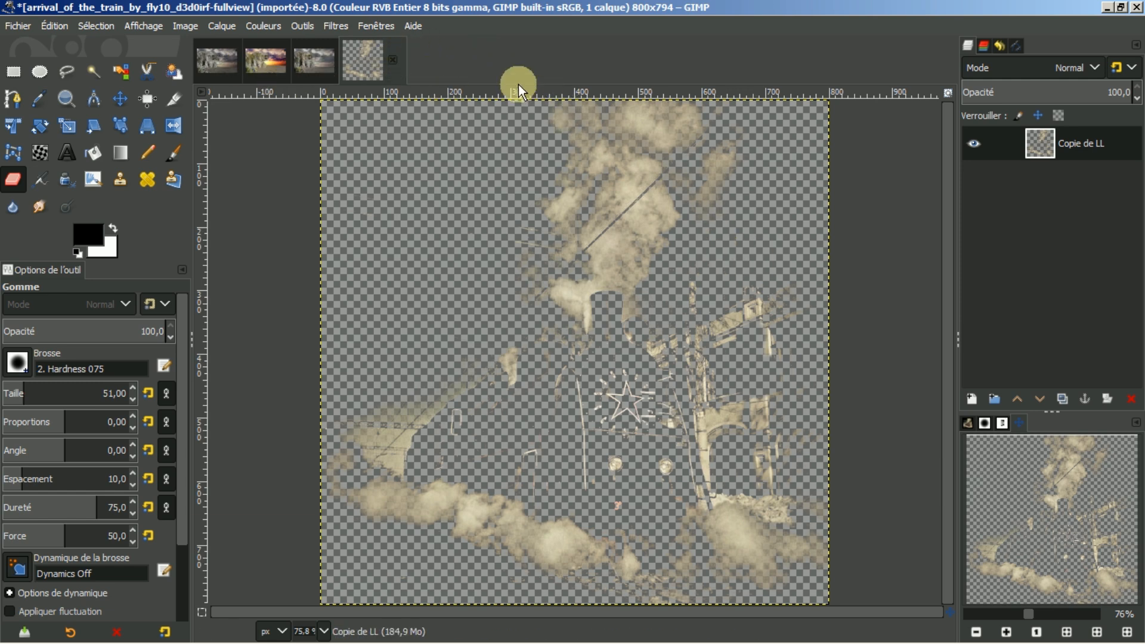
- Close the edited train image without saving and open the recently used fumée.png
left_click(390, 60)
left_click(617, 426)
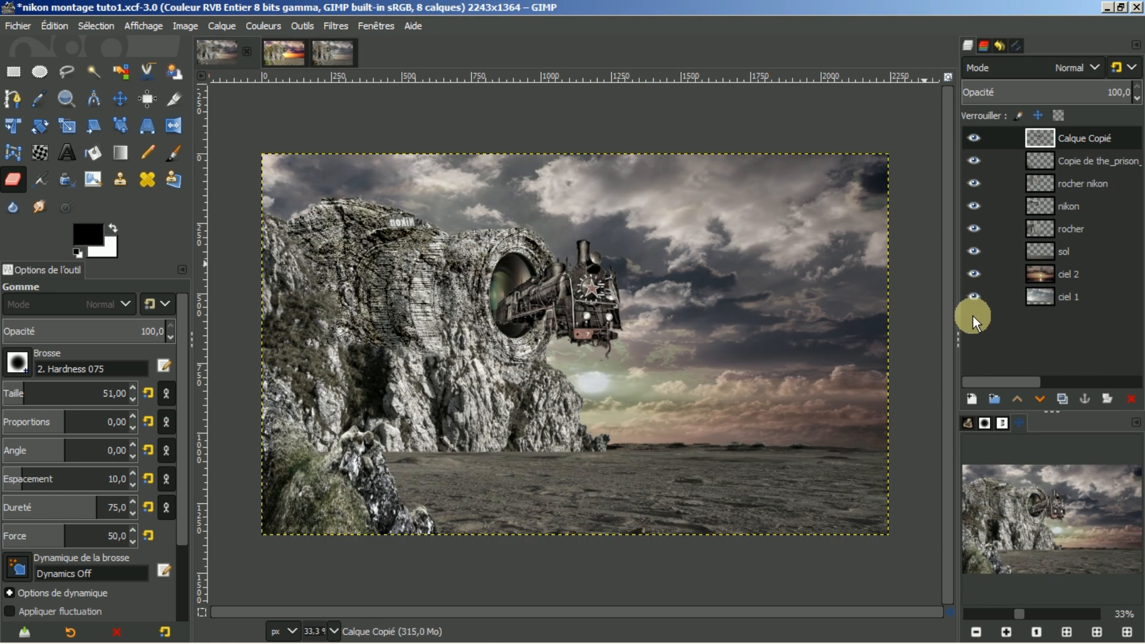
left_click(968, 424)
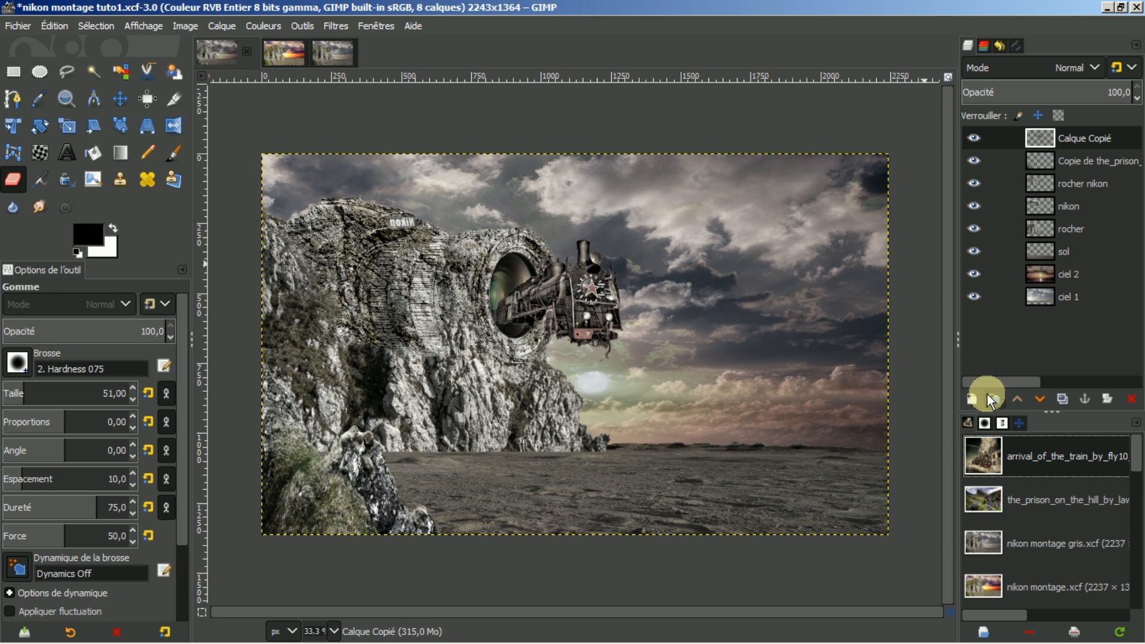
scroll(1029, 483, "down", 2)
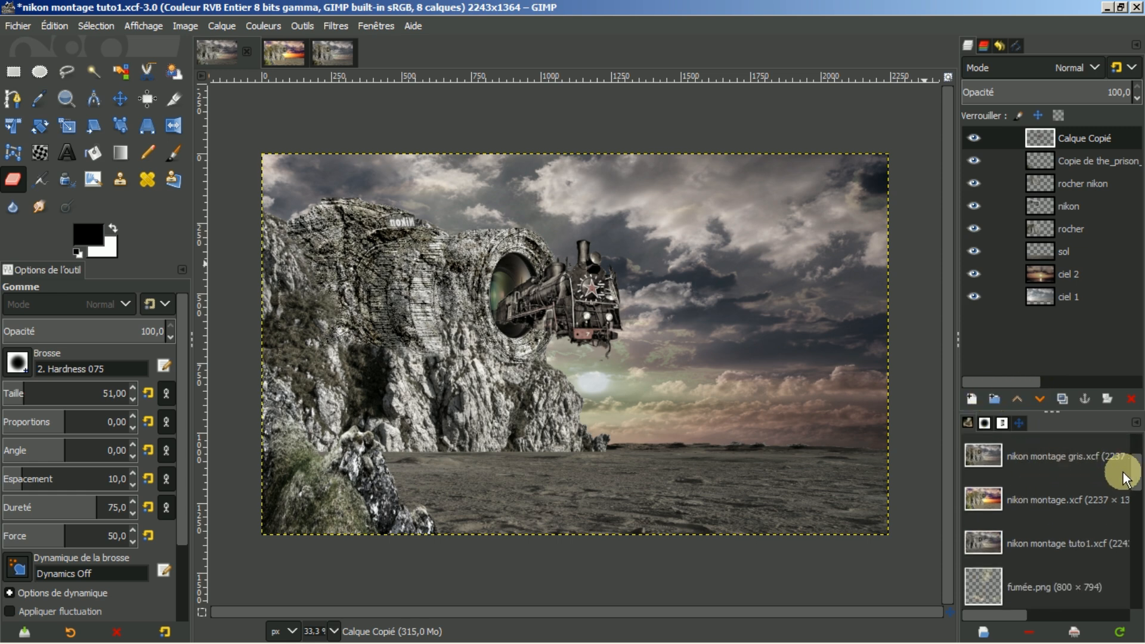
left_click(1032, 585)
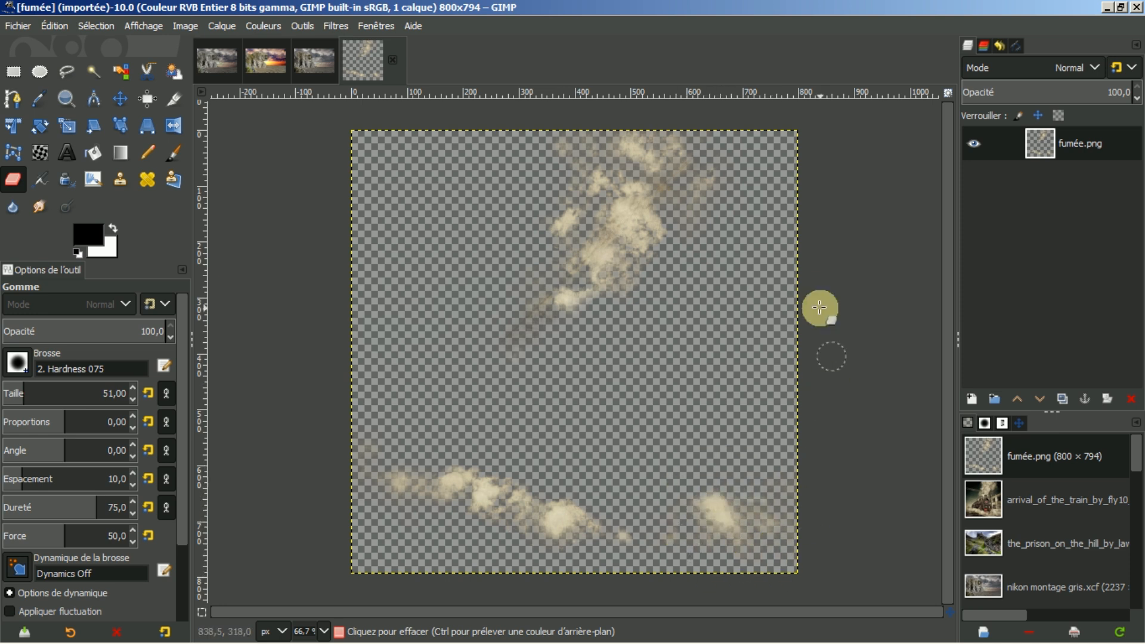
- Copy the smoke layer of fumée.png and close that image
left_click(54, 25)
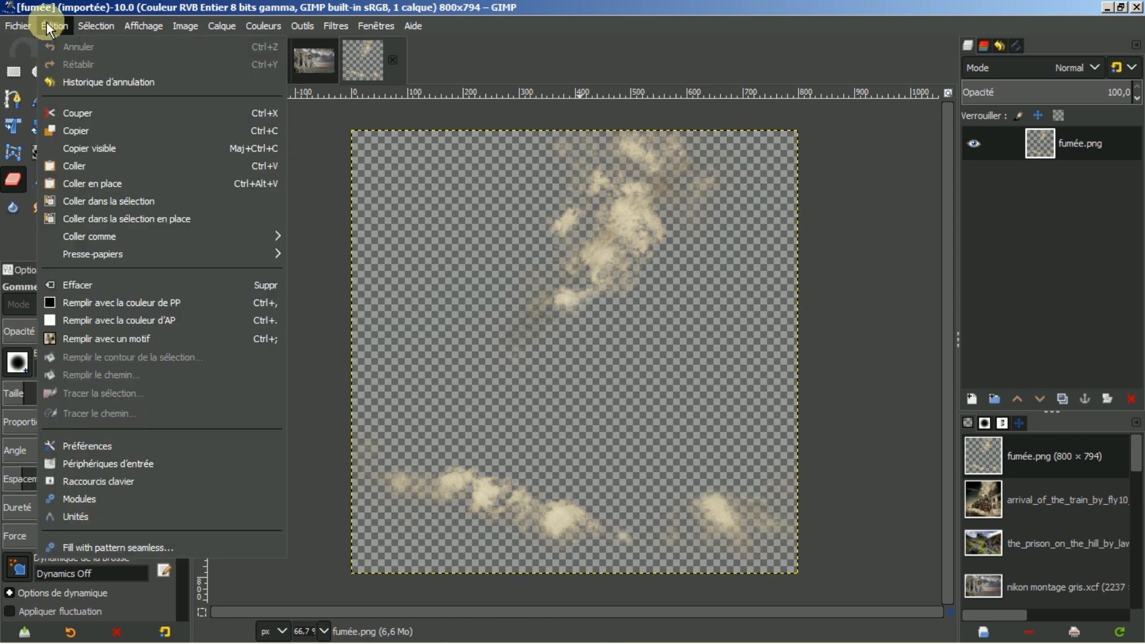
left_click(60, 135)
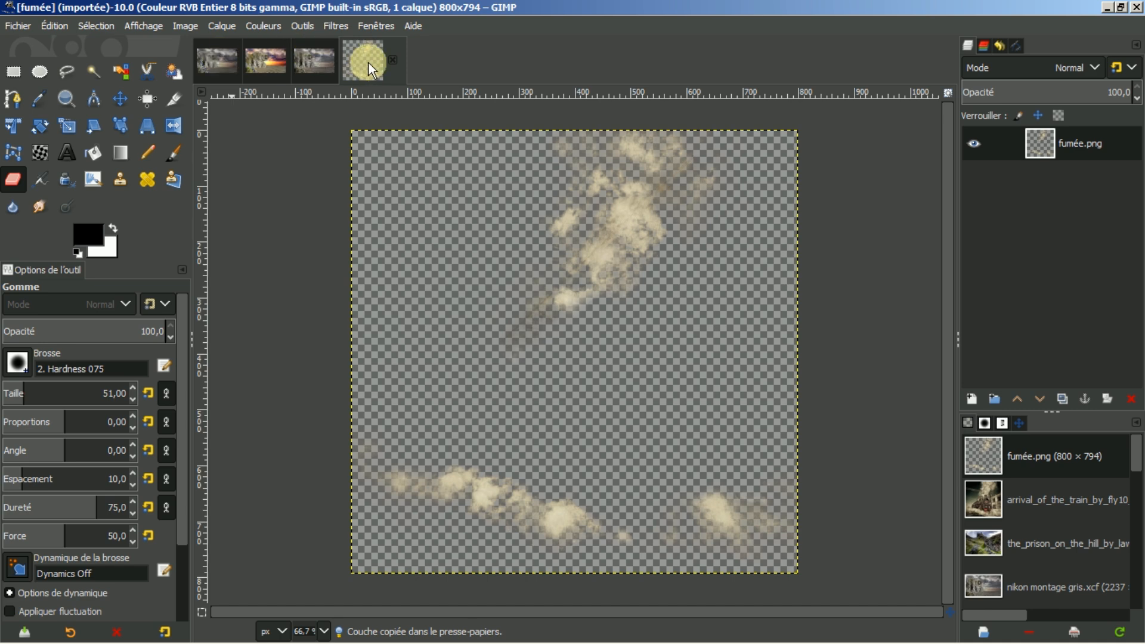
left_click(396, 59)
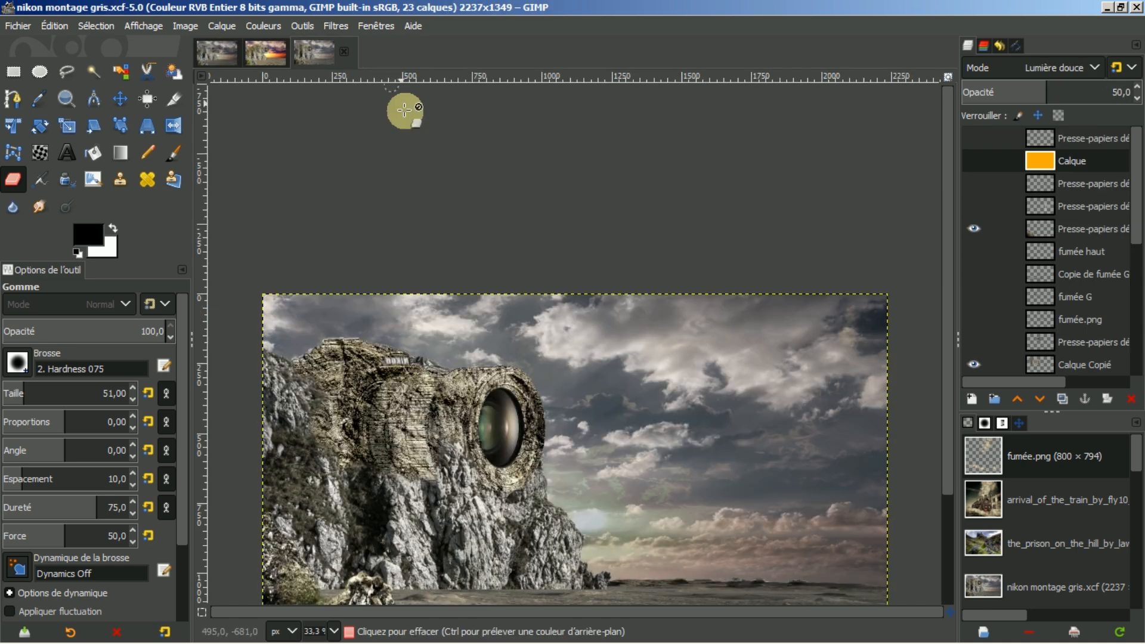
- Paste the copied smoke as a new layer in nikon montage gris.xcf
scroll(947, 248, "down", 3)
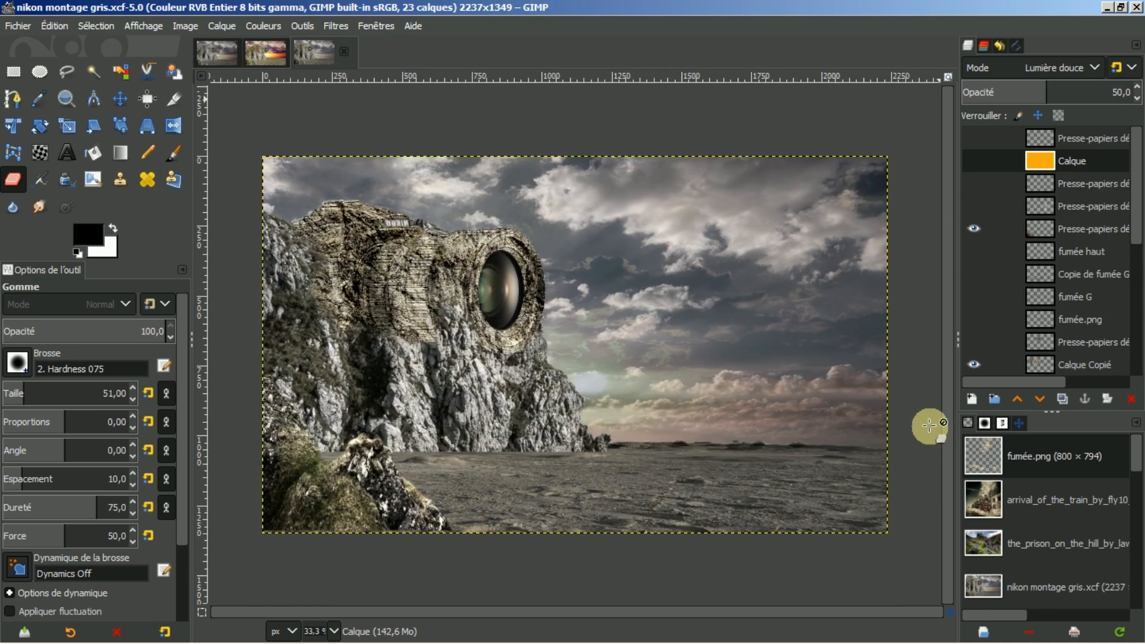
left_click(55, 26)
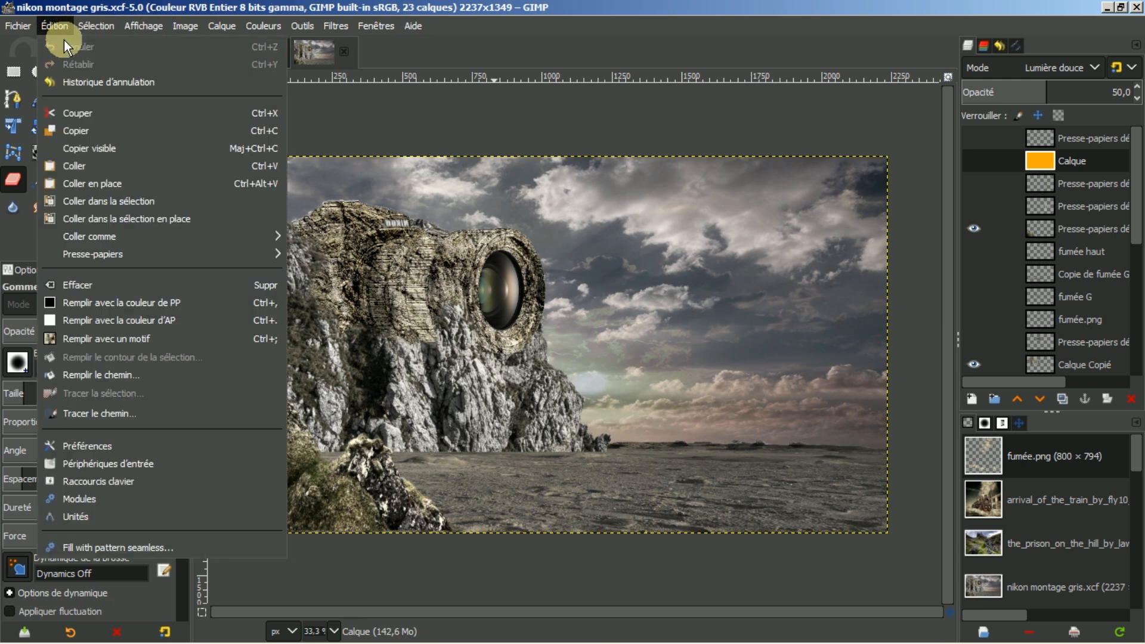
left_click(59, 170)
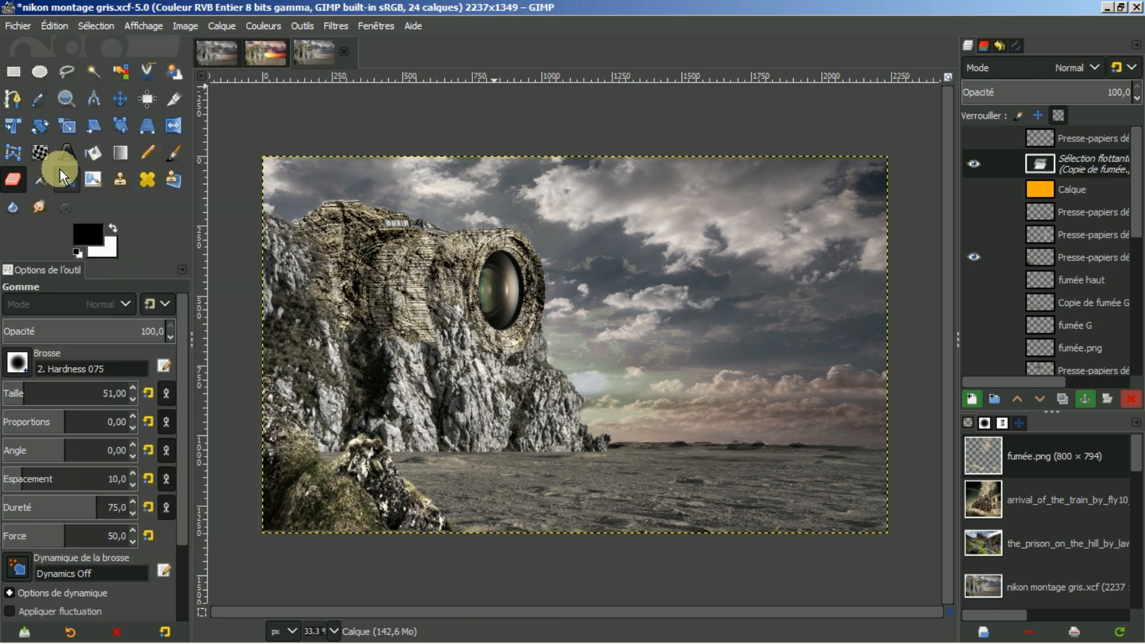
left_click(971, 399)
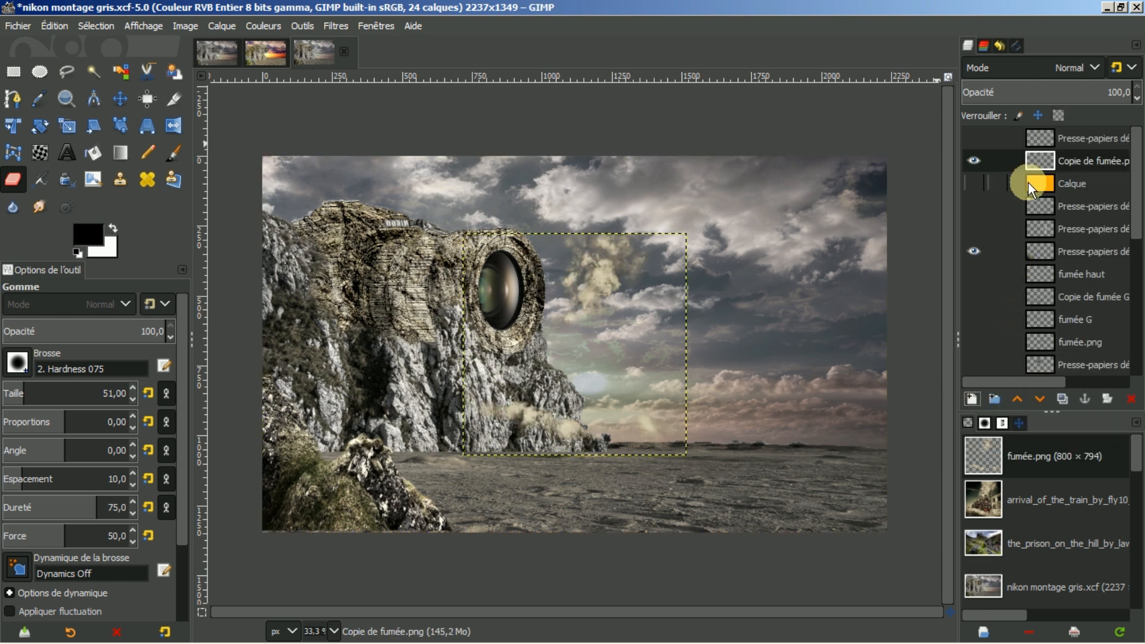
left_click(971, 141)
left_click(971, 141)
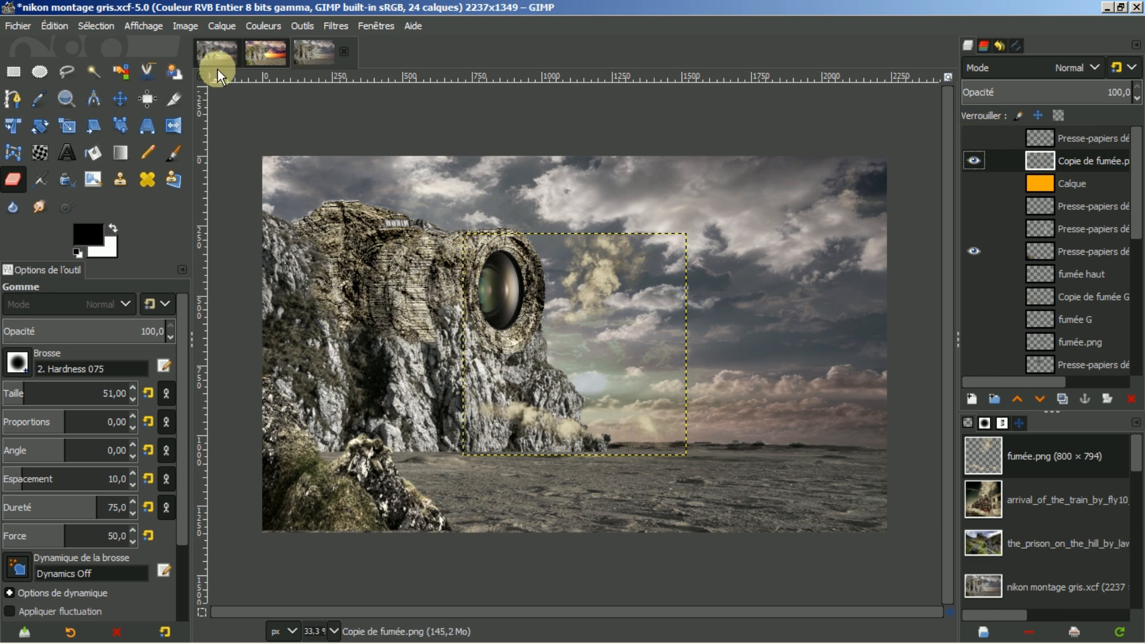
- Paste the copied smoke as a new layer in nikon montage tuto1.xcf and move it into the sky in front of the locomotive
left_click(214, 49)
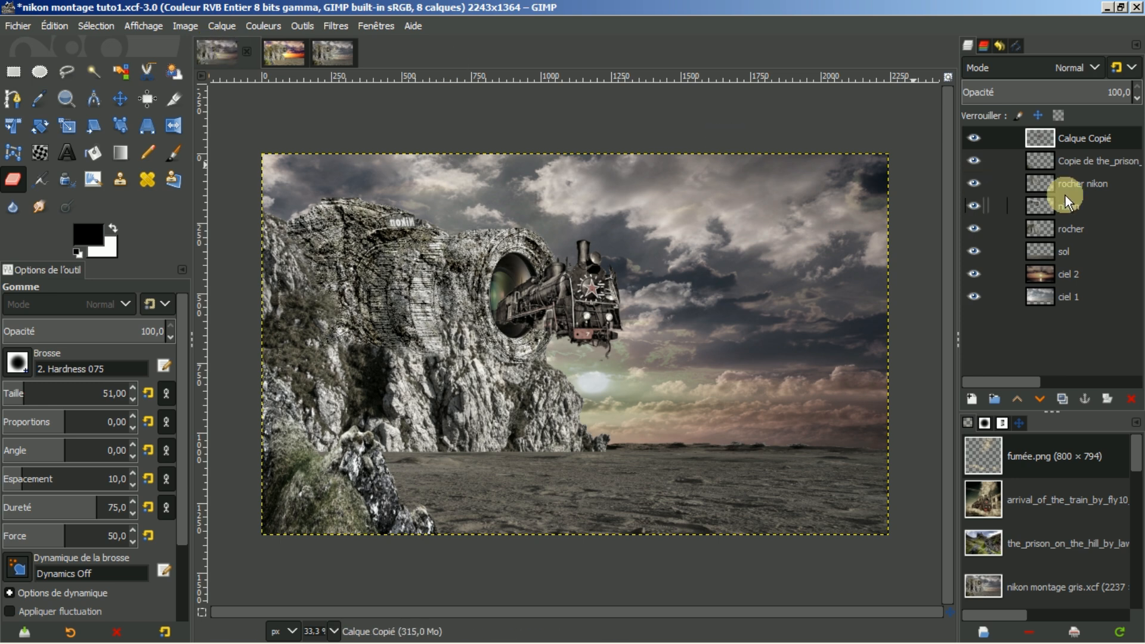
left_click(325, 51)
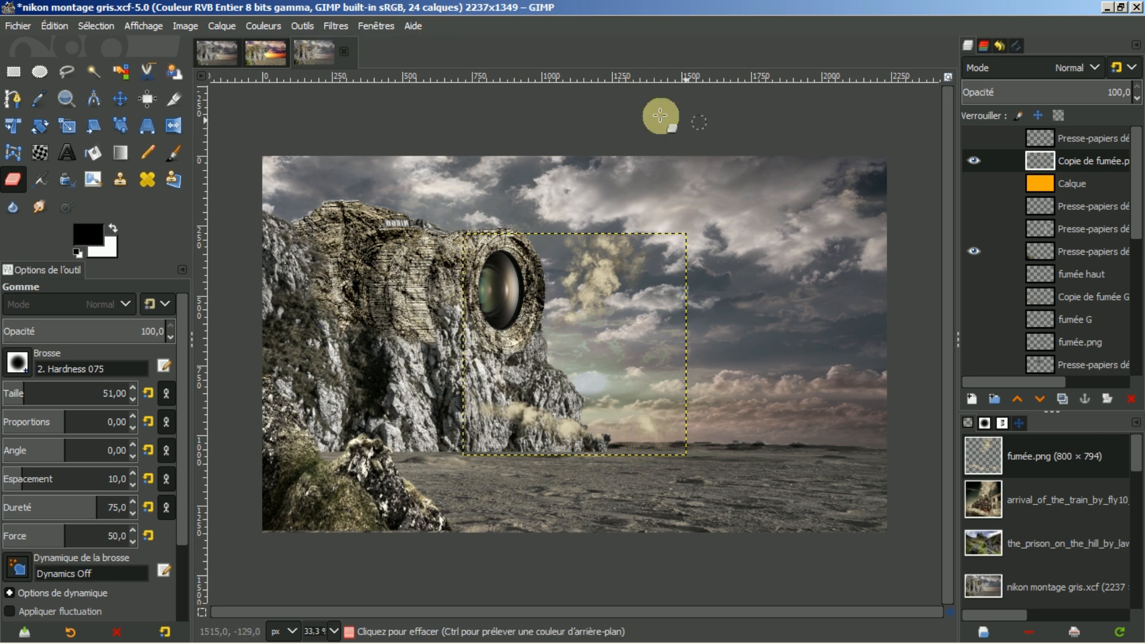
left_click(222, 49)
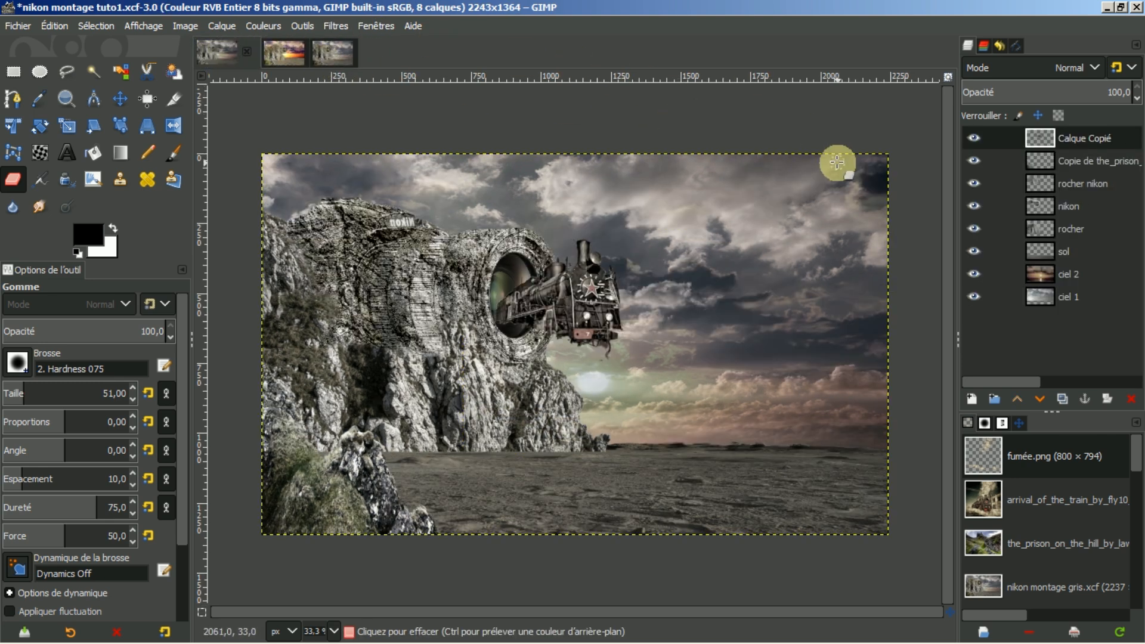
key("ctrl+v")
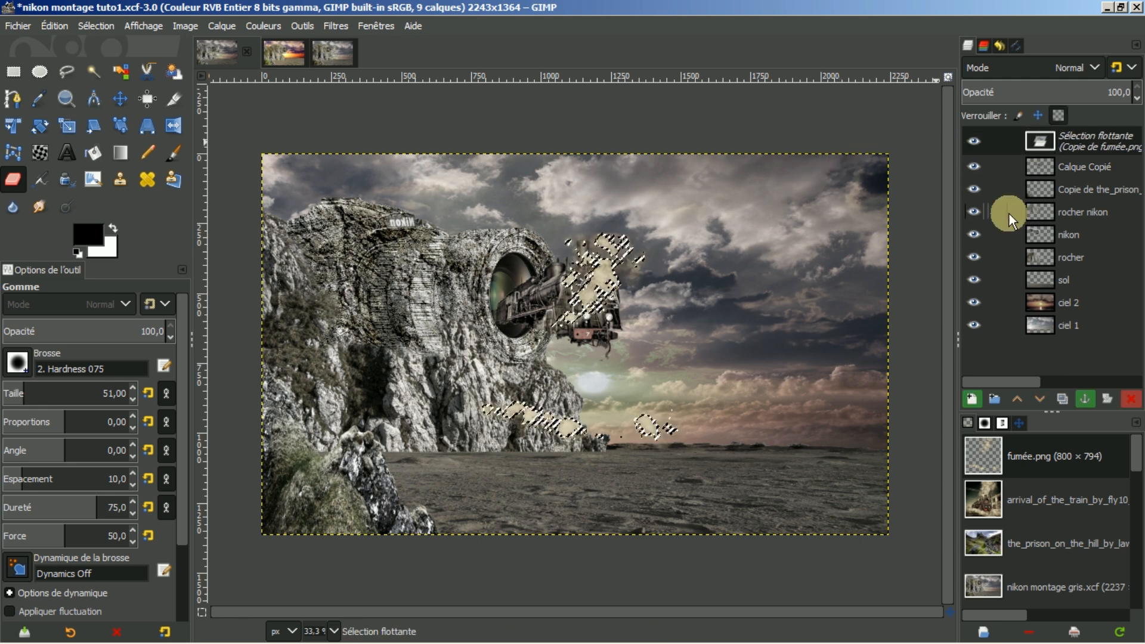
left_click(971, 398)
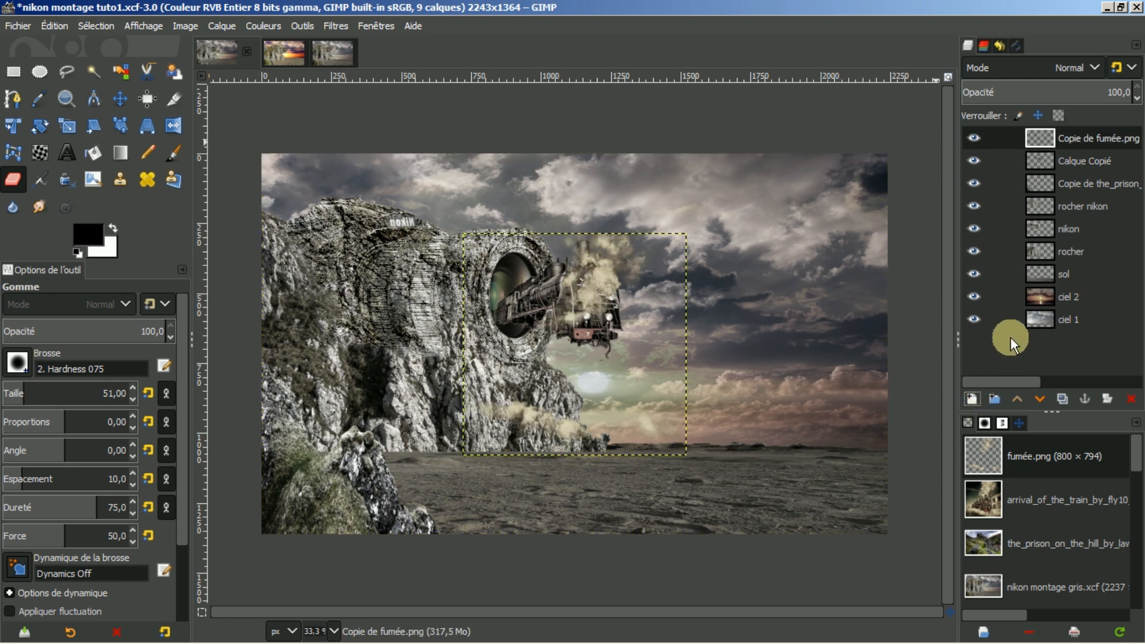
left_click(118, 99)
left_click_drag(623, 332, 778, 274)
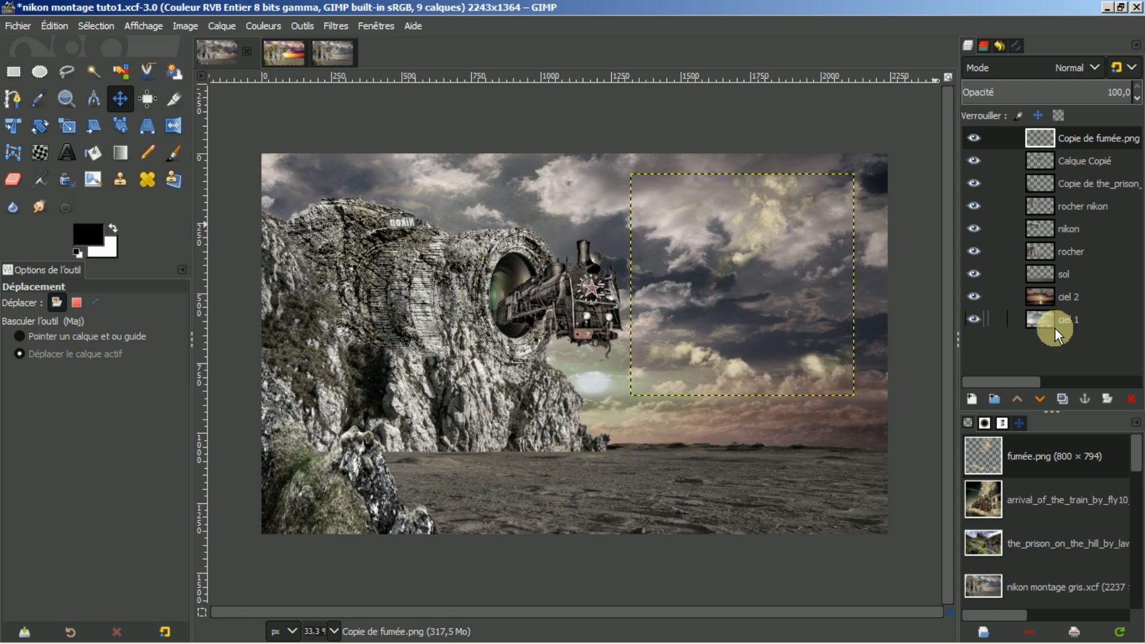
- Duplicate the smoke layer and merge the duplicate down onto the original to strengthen it
left_click(1065, 399)
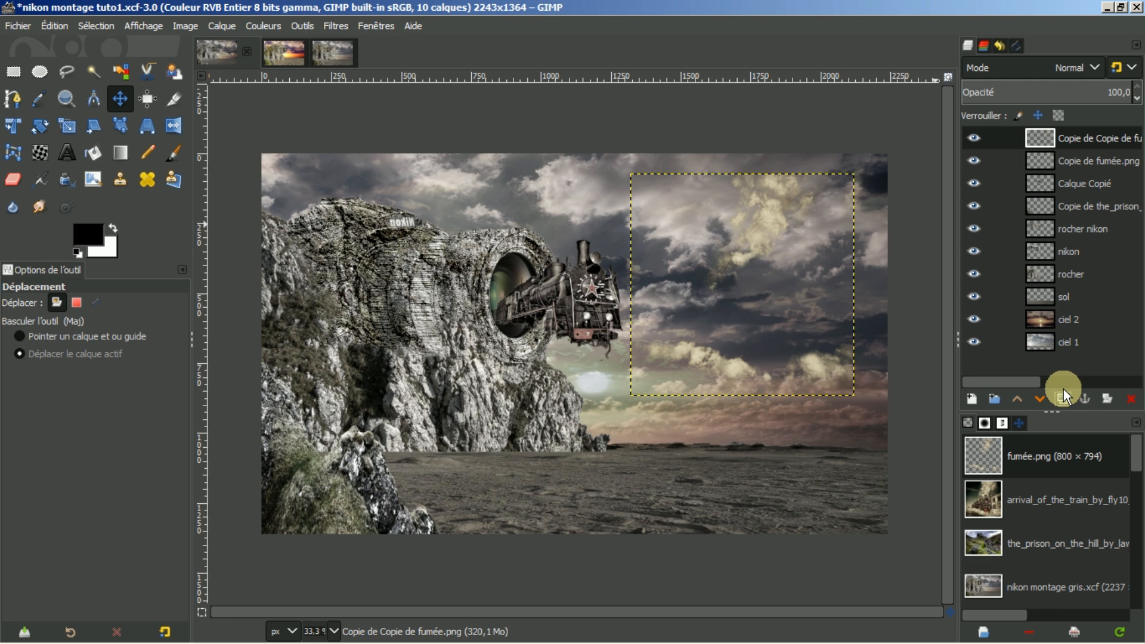
right_click(1088, 138)
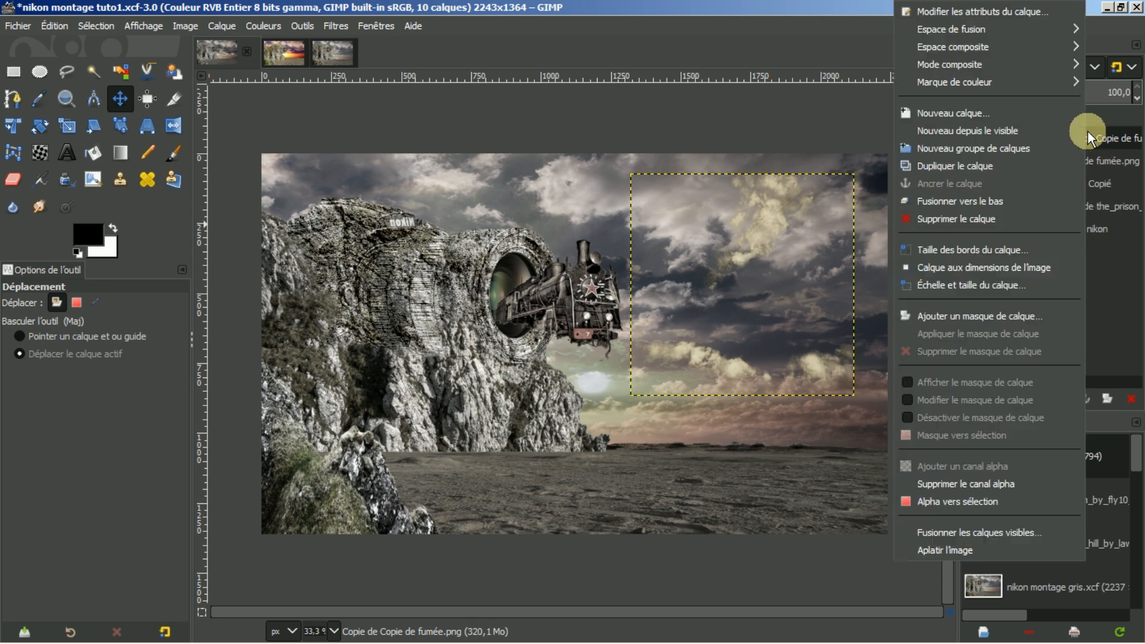
left_click(986, 201)
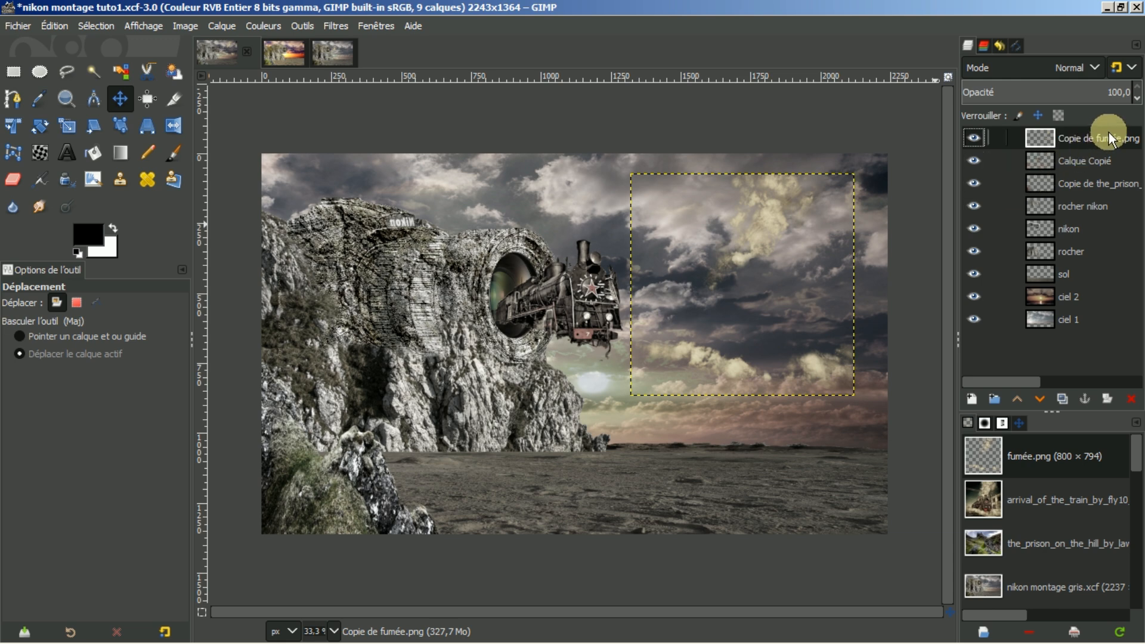
- Rename the foreground rock layer, the copy of the prison image, as "rocher avant"
left_click(979, 156)
left_click(976, 182)
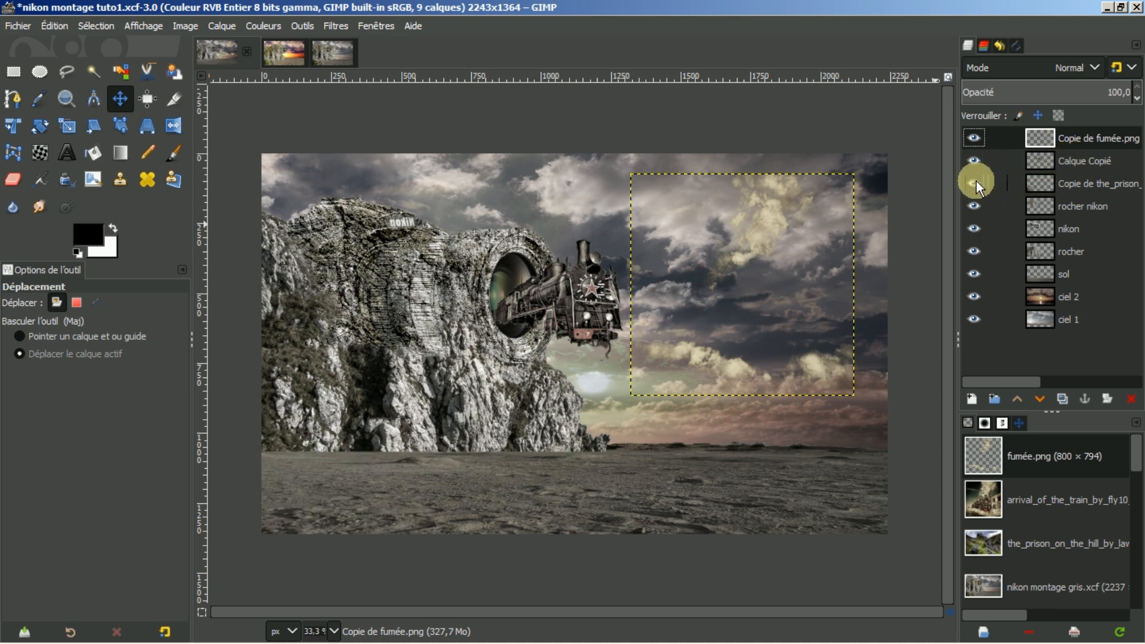
double_click(1057, 183)
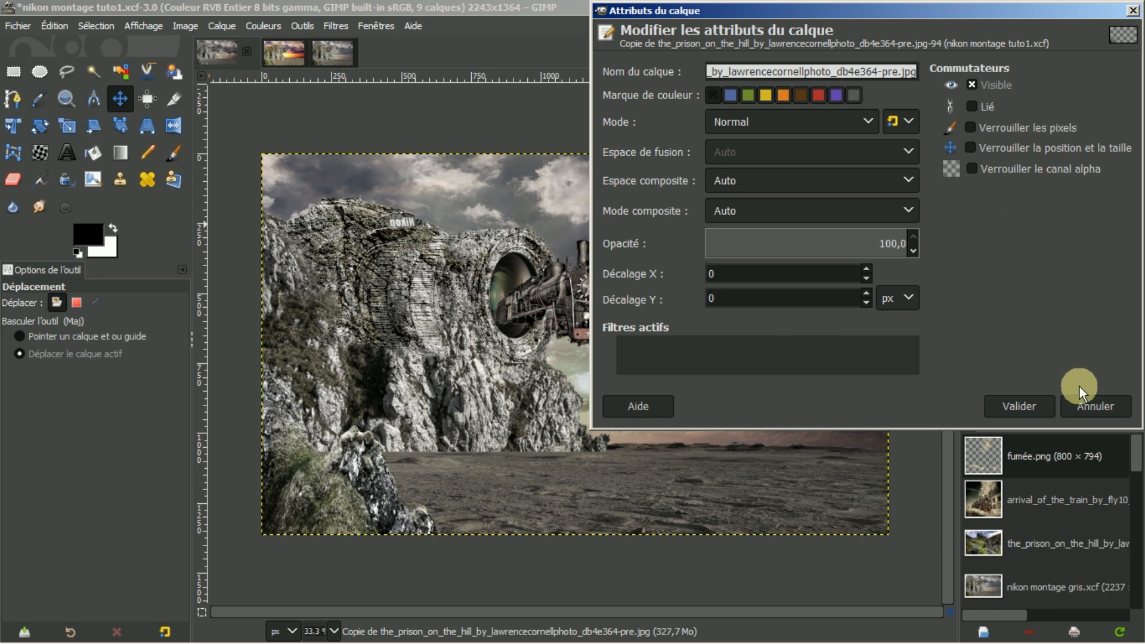
left_click(1081, 403)
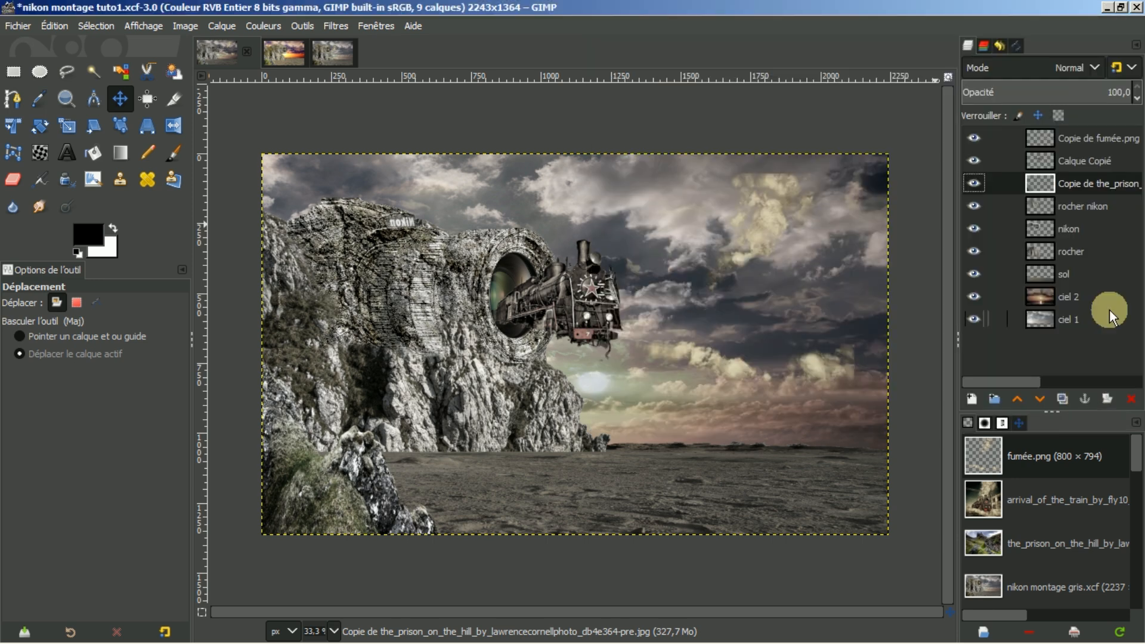
double_click(1088, 184)
type("r")
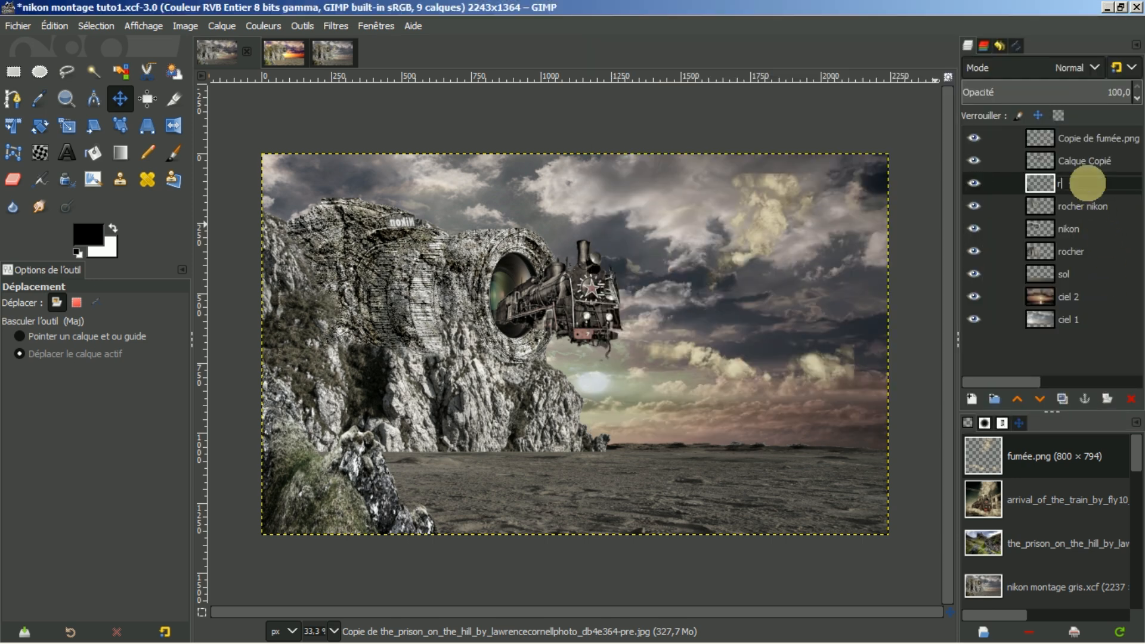
type("ocher aval")
key("Return")
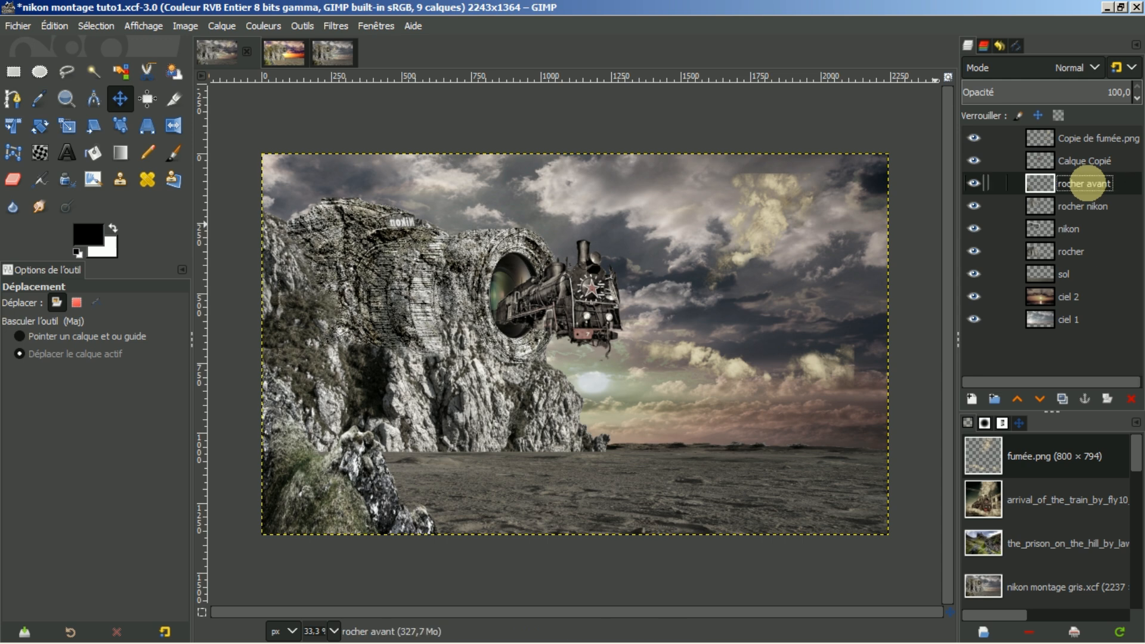
- Rename the locomotive layer "Calque Copié" as "train"
left_click(974, 159)
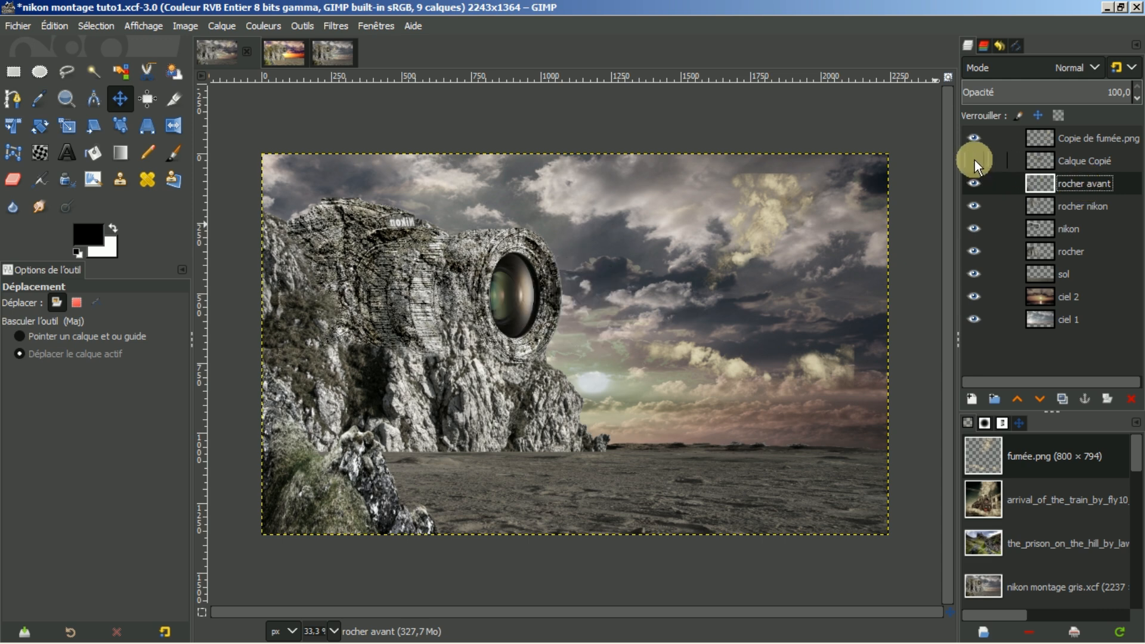
left_click(1067, 162)
double_click(1068, 161)
type("train")
key("Return")
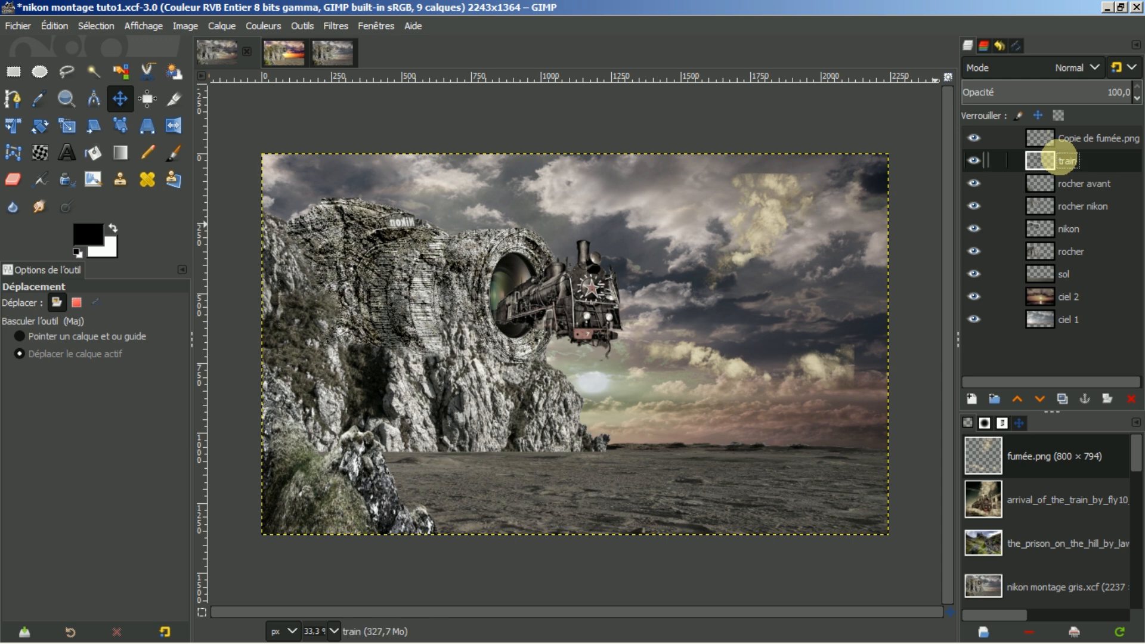
- Move the smoke layer down so its lower clouds lie on the ground, and fit the layer to the image size
left_click(1092, 138)
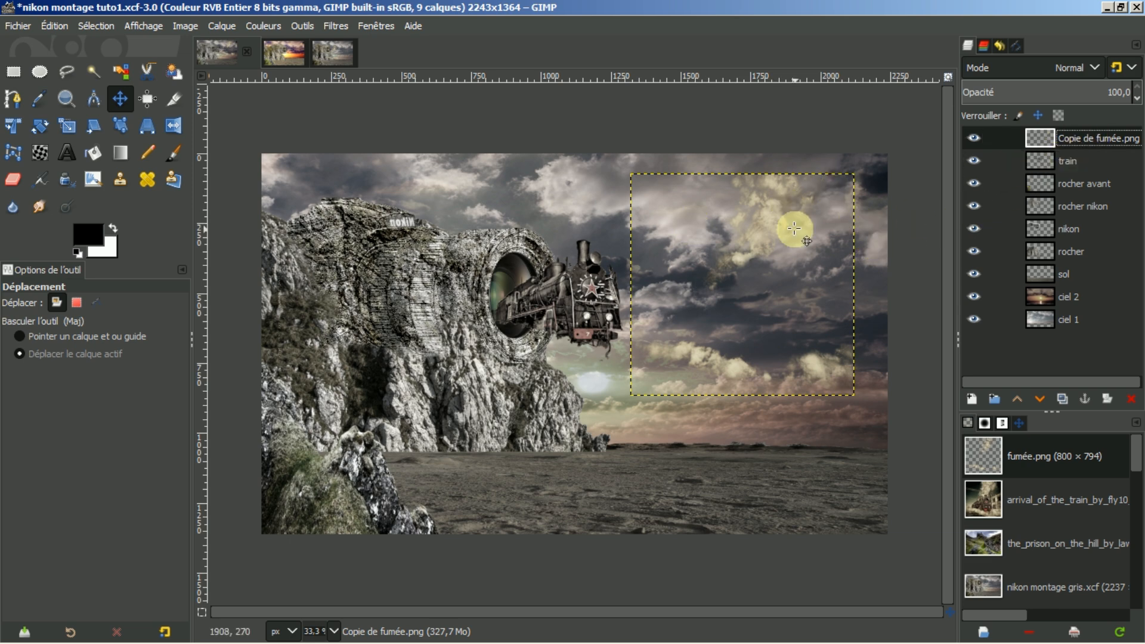
left_click_drag(747, 279, 706, 376)
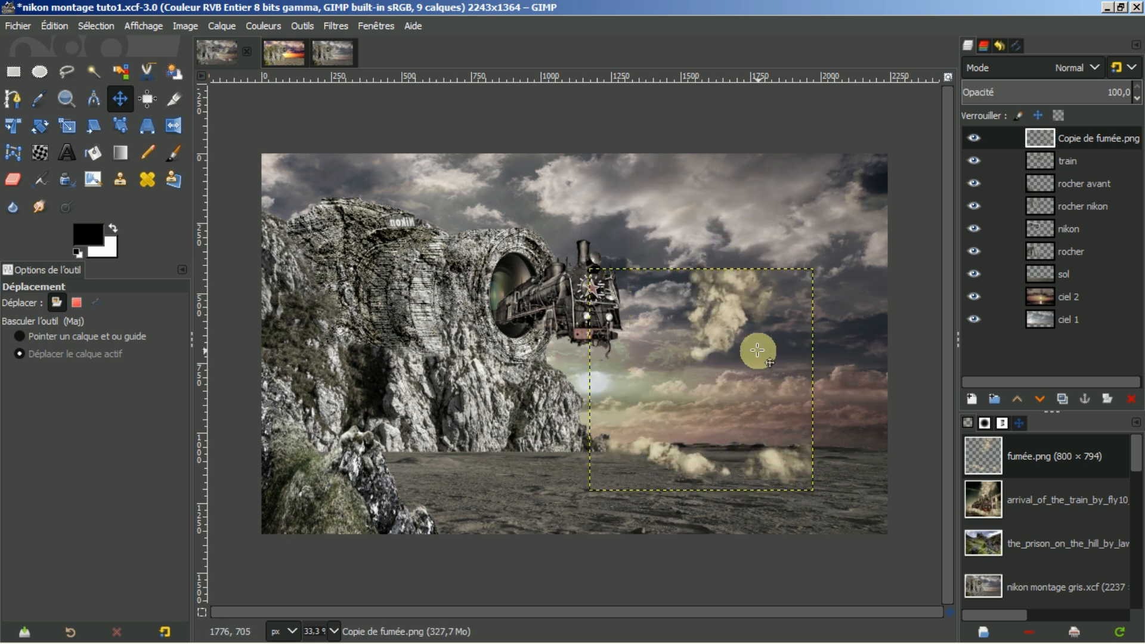
right_click(1090, 136)
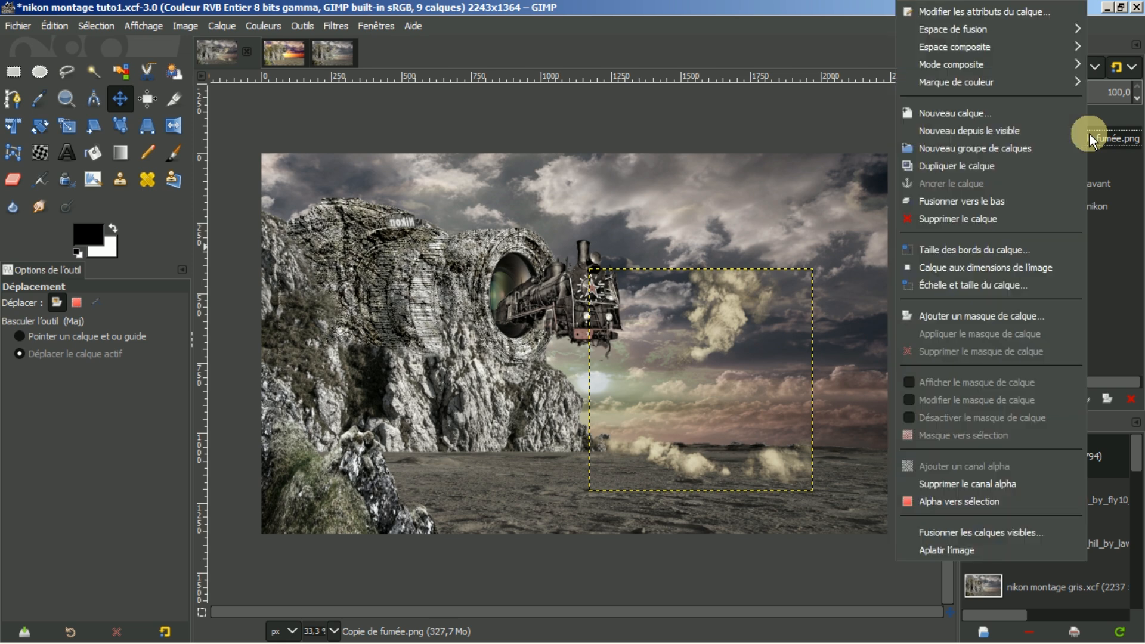
left_click(951, 267)
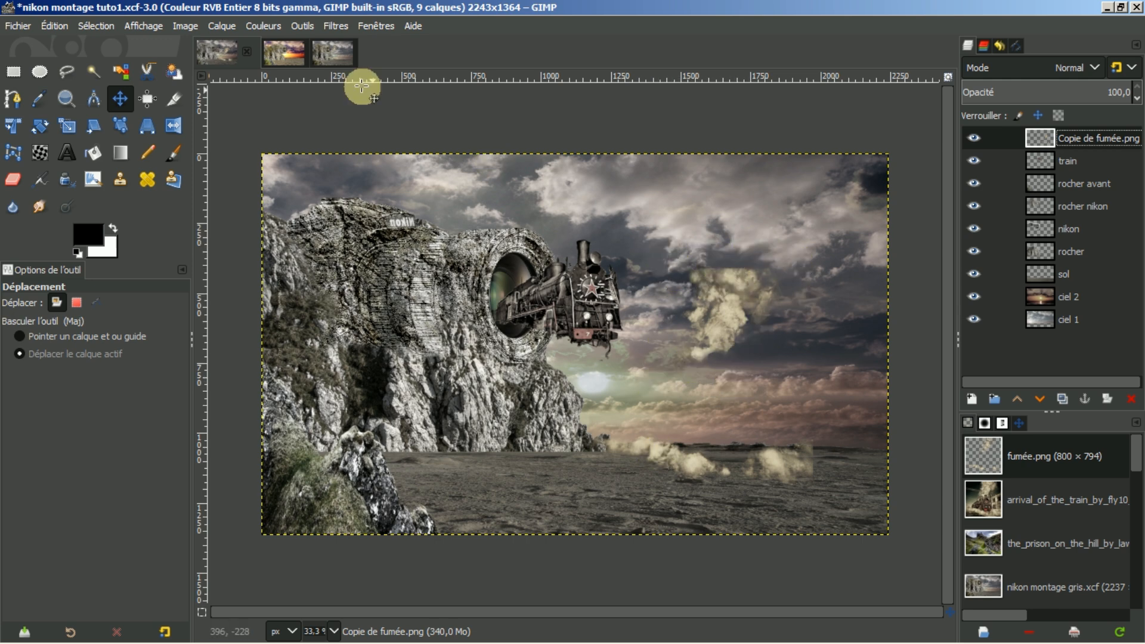
- Cut the upper smoke plume from the smoke layer with a rectangular selection of about 549 × 456 px and paste it into a new layer
left_click(13, 73)
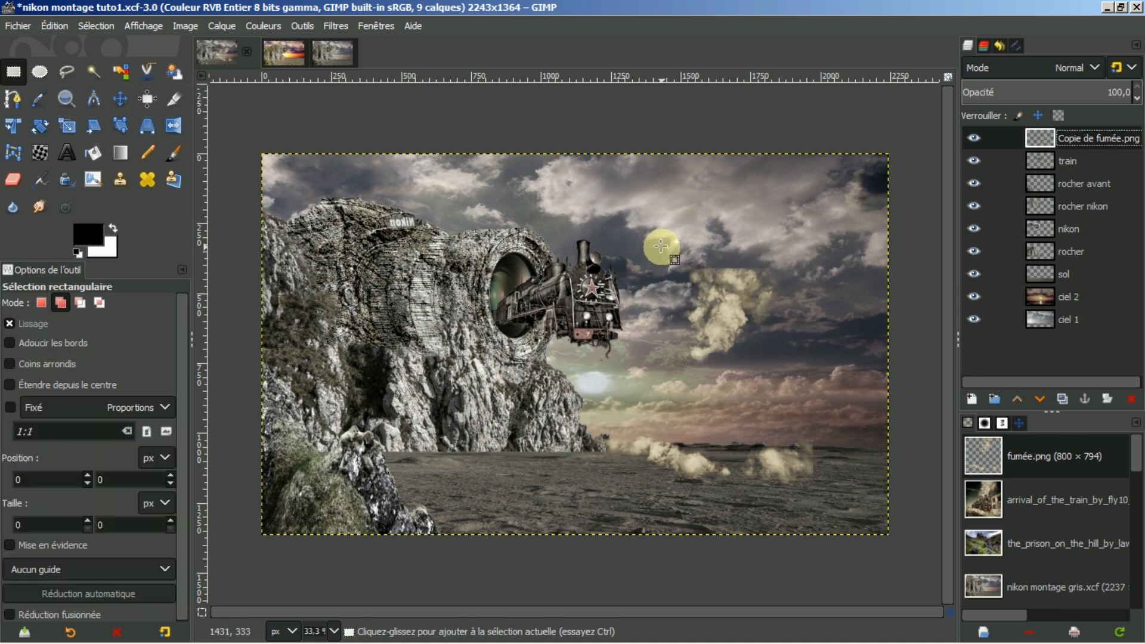
left_click(973, 138)
left_click_drag(662, 245, 814, 371)
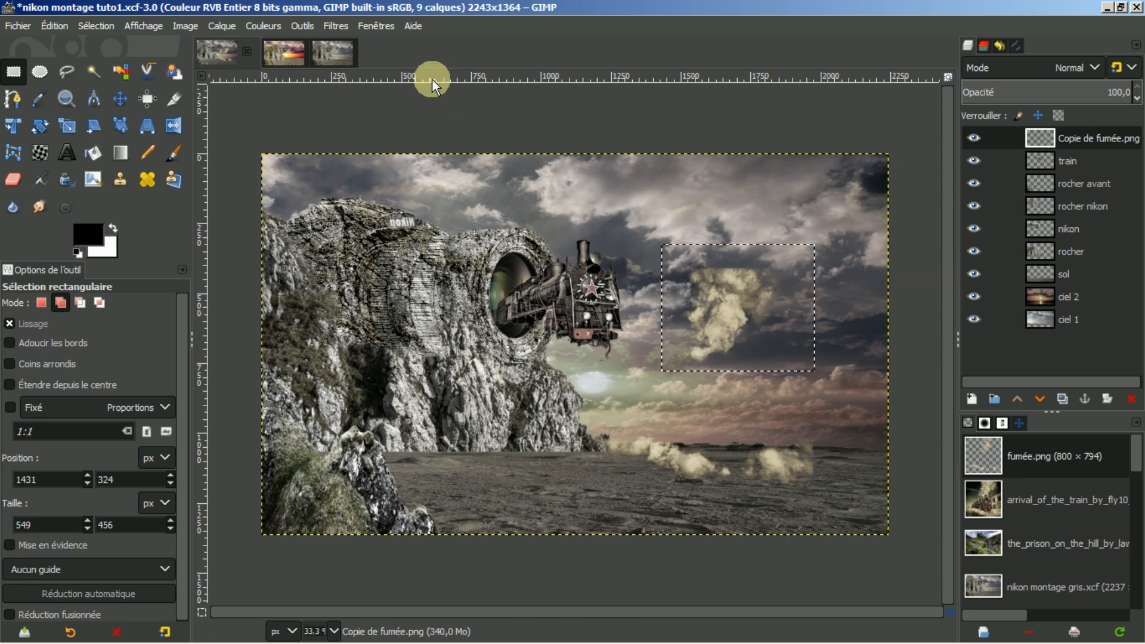
left_click(55, 26)
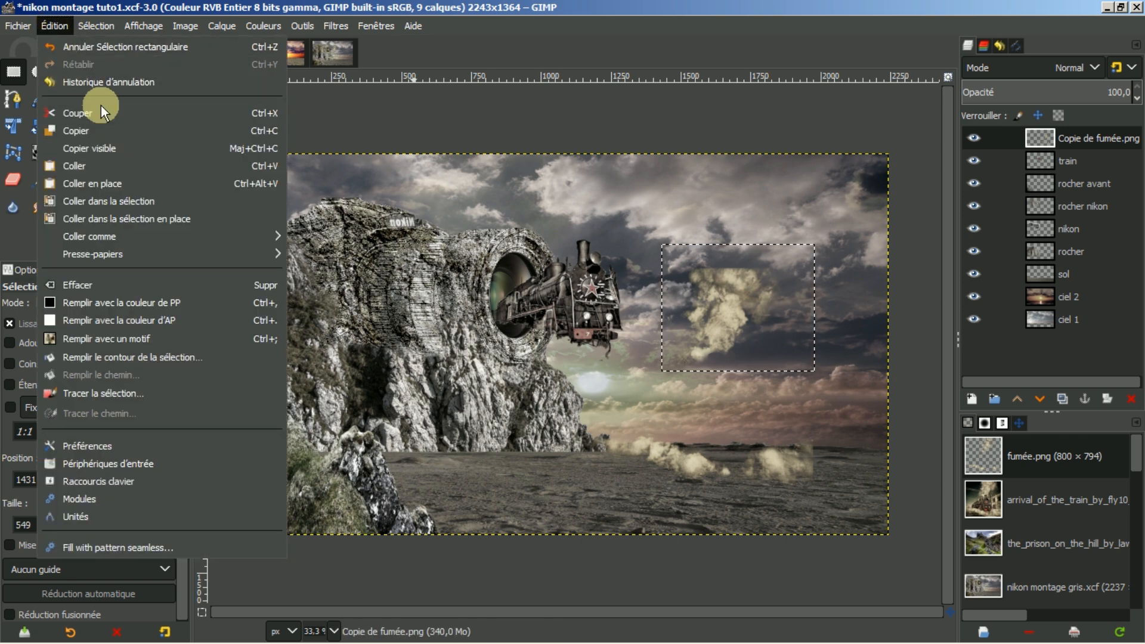
left_click(450, 127)
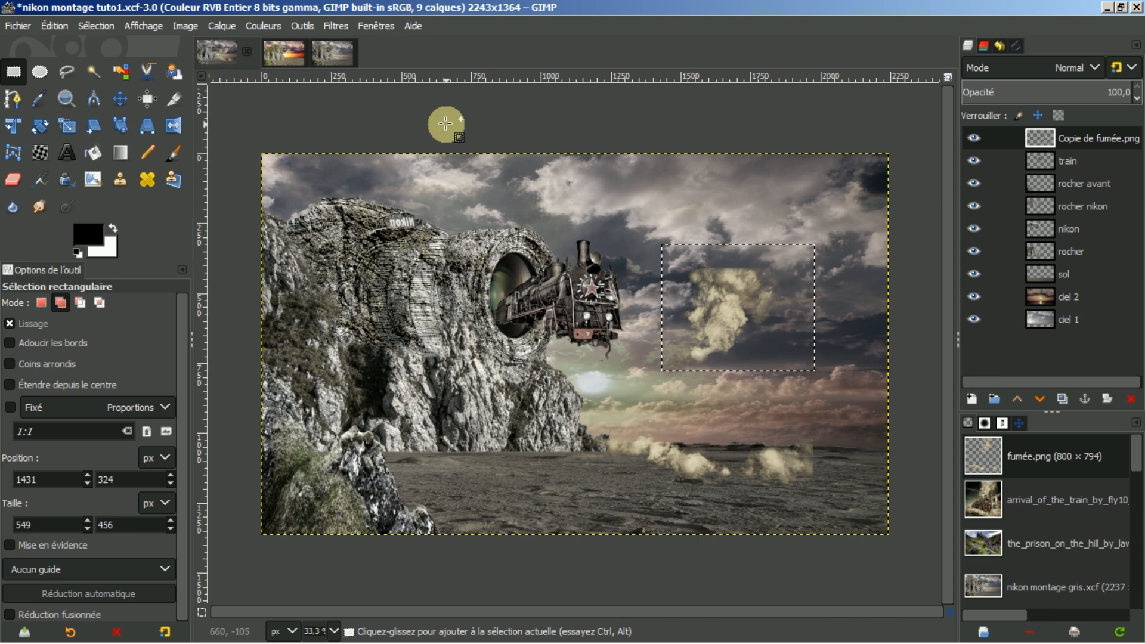
key("ctrl+x")
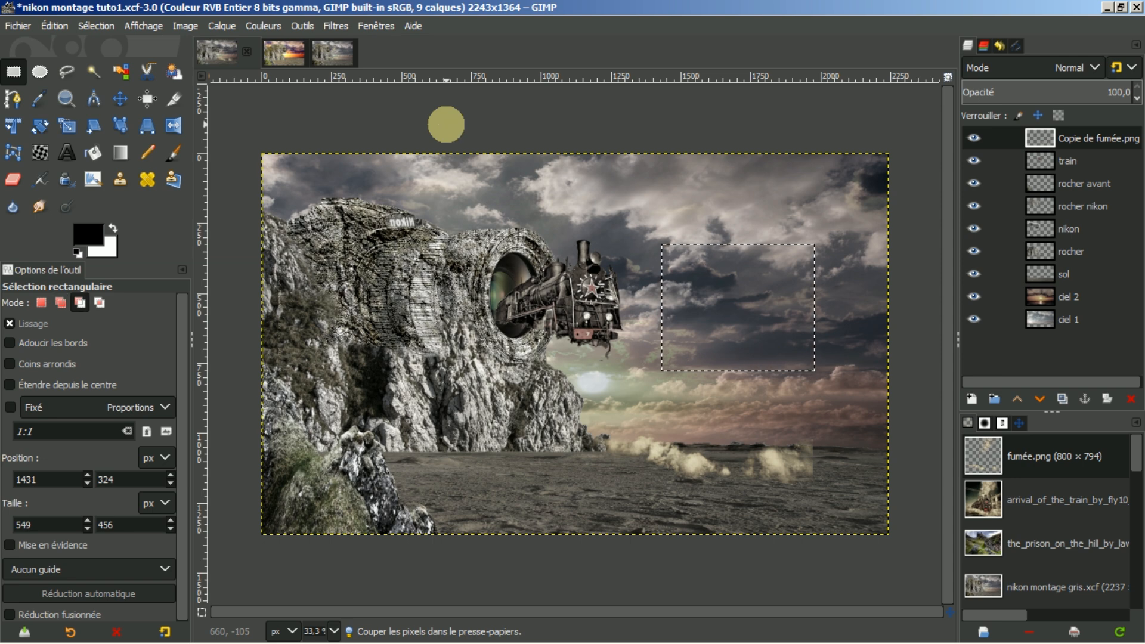
key("ctrl+v")
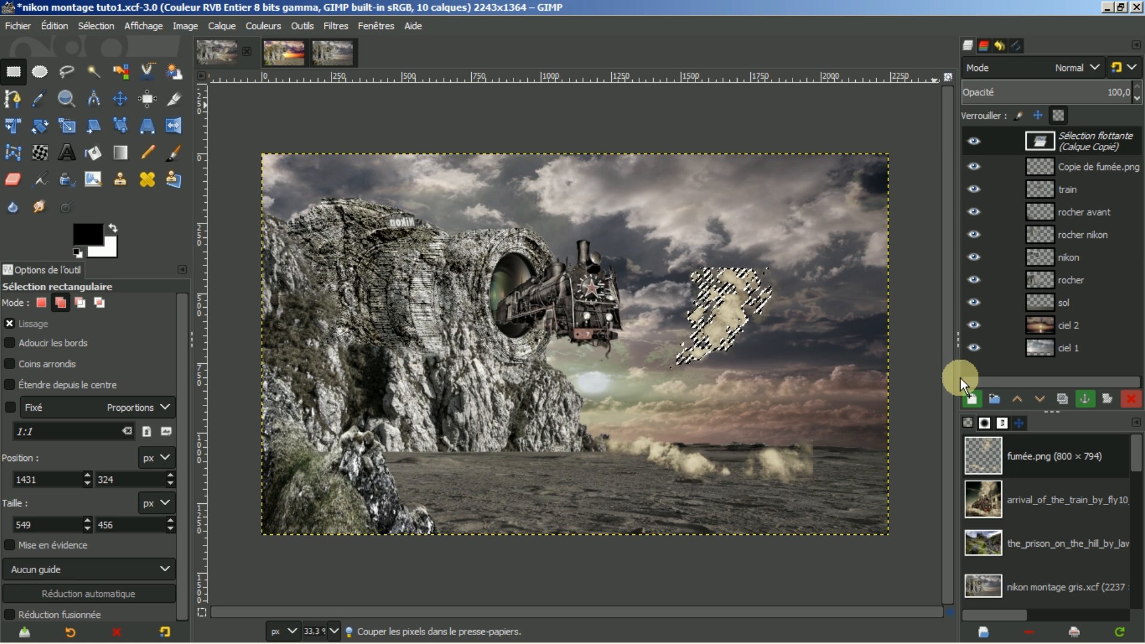
left_click(970, 396)
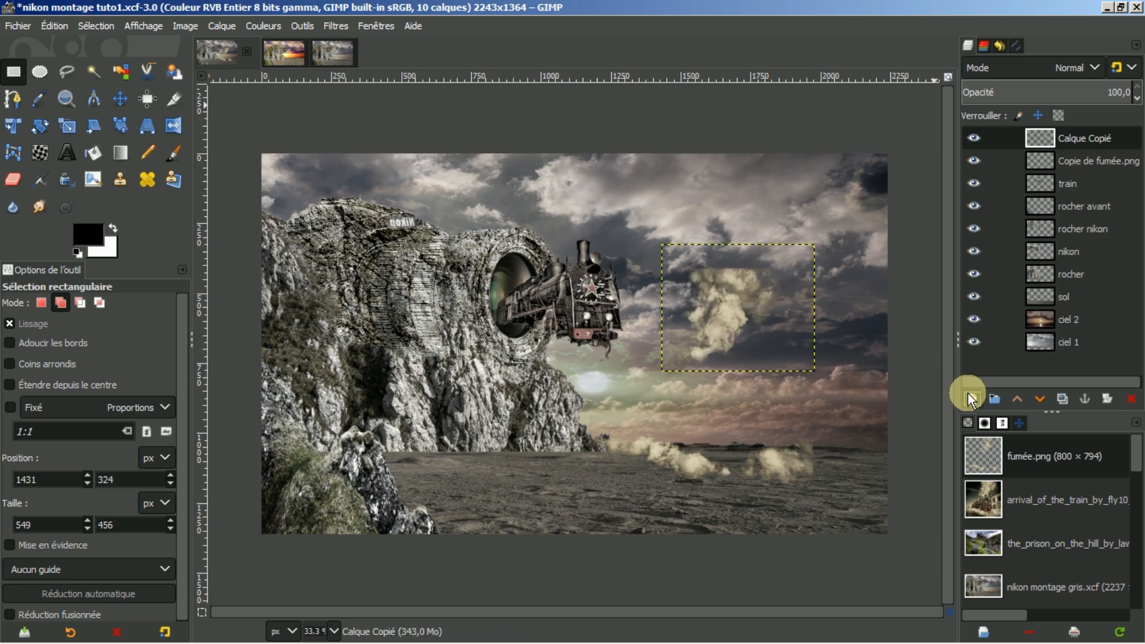
- Rename the new layer holding the upper smoke plume as "fumée haut"
double_click(1075, 139)
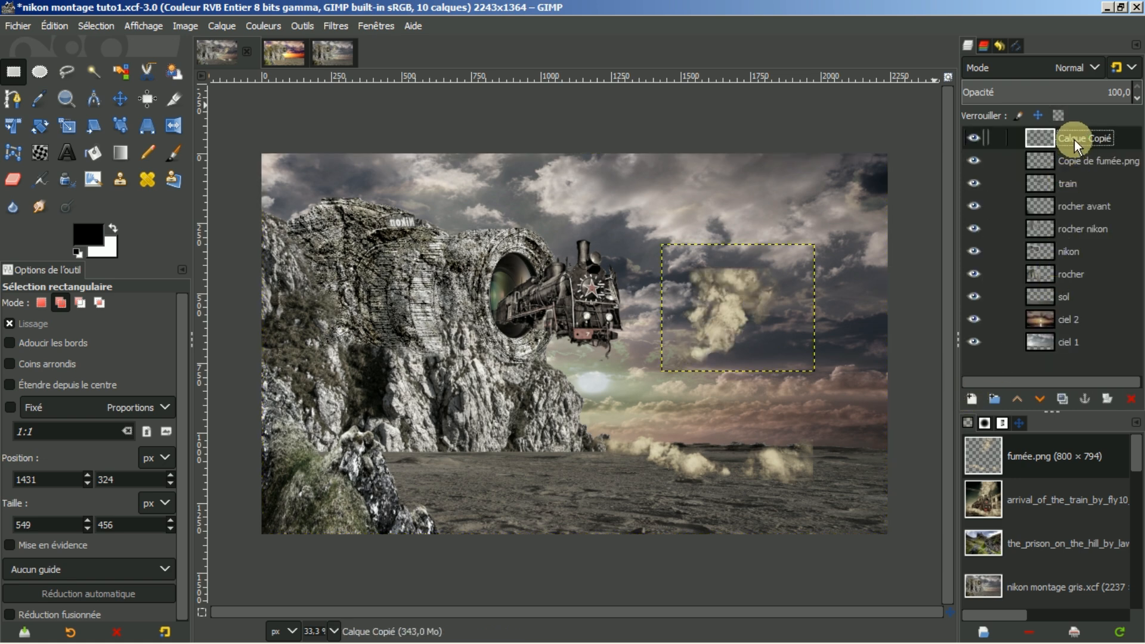
type("fumée haut")
key("Return")
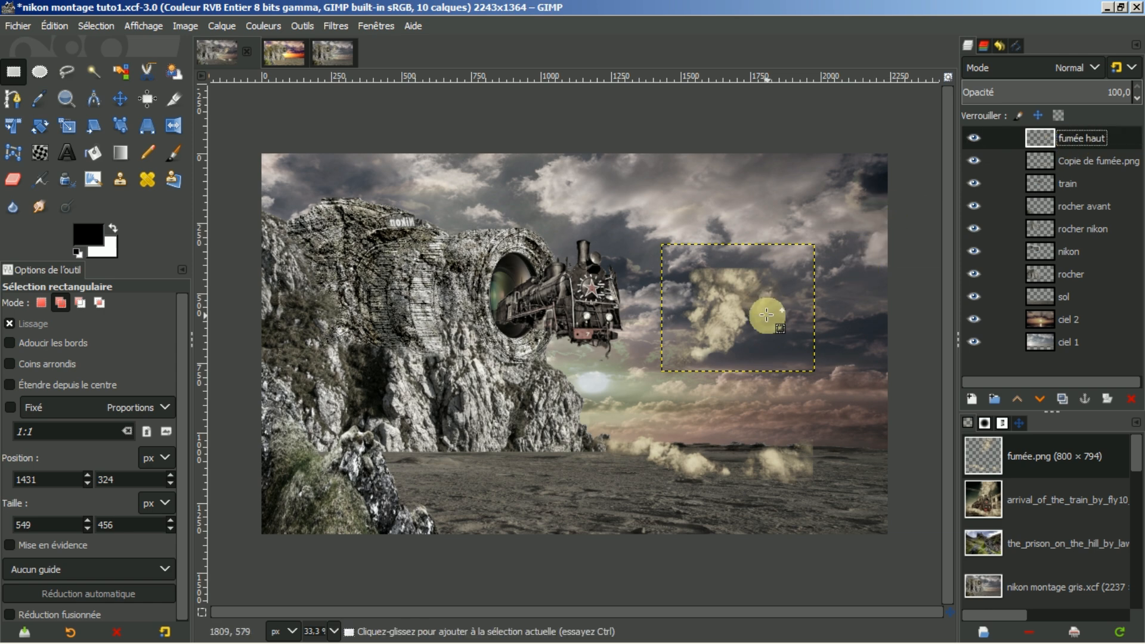
- Move the "fumée haut" plume onto the locomotive's chimney and fit the layer to the image size
left_click(121, 98)
left_click_drag(726, 311, 591, 203)
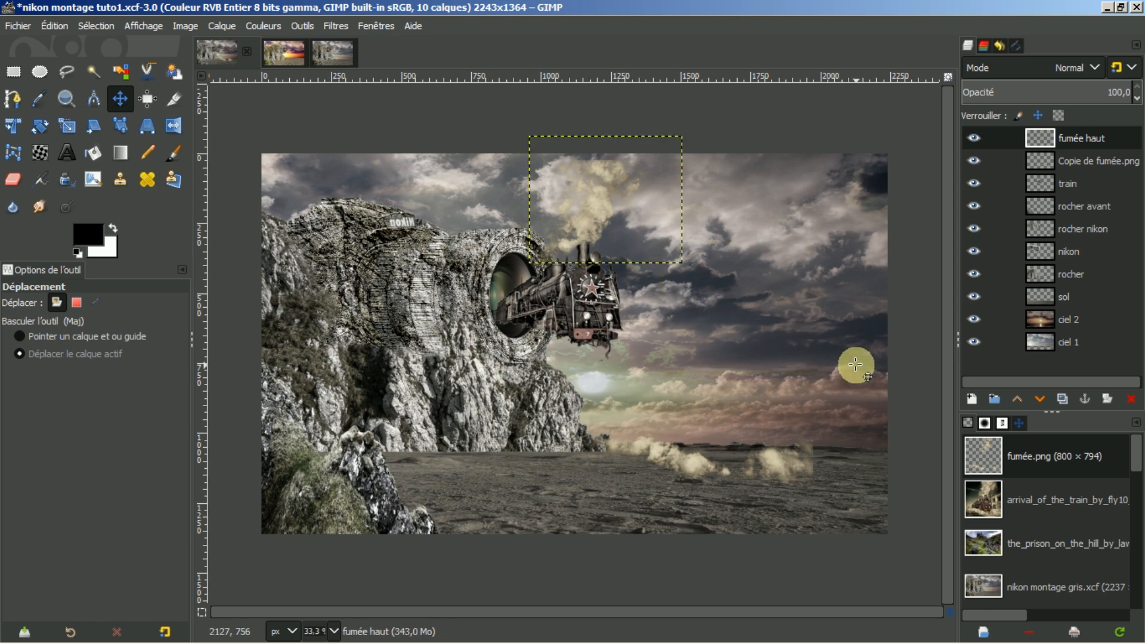
left_click_drag(583, 190, 577, 189)
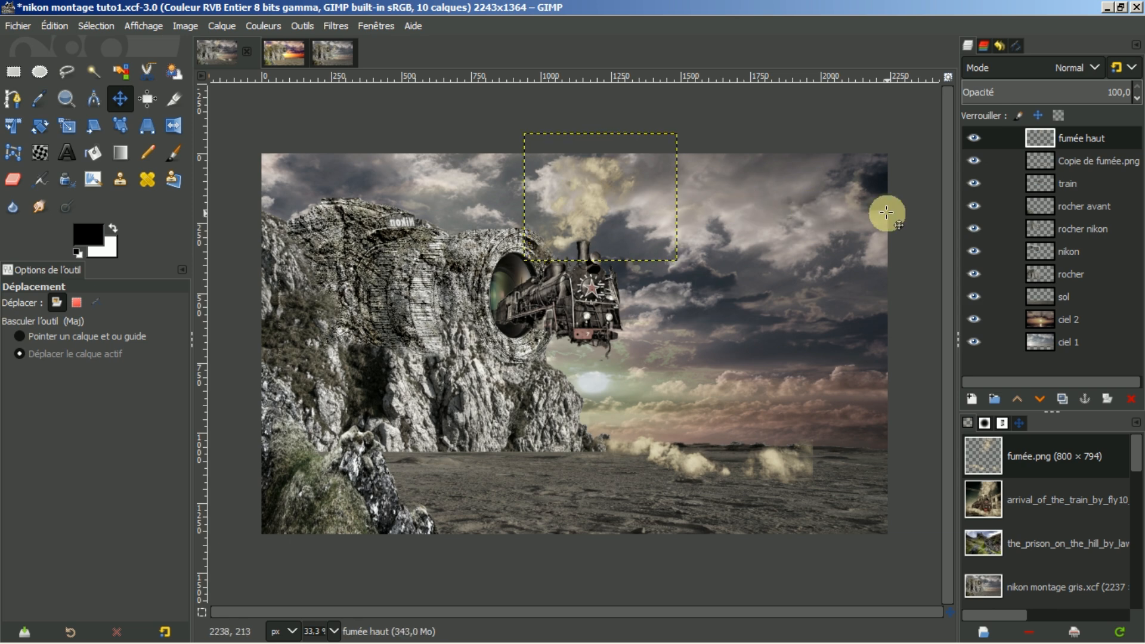
right_click(1084, 141)
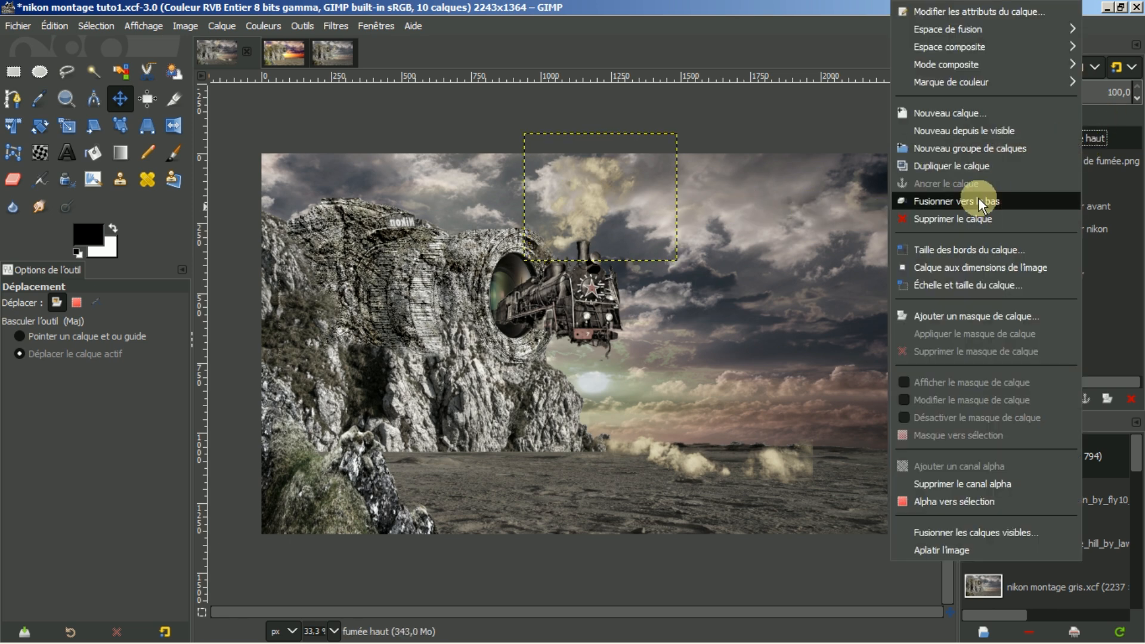
left_click(960, 269)
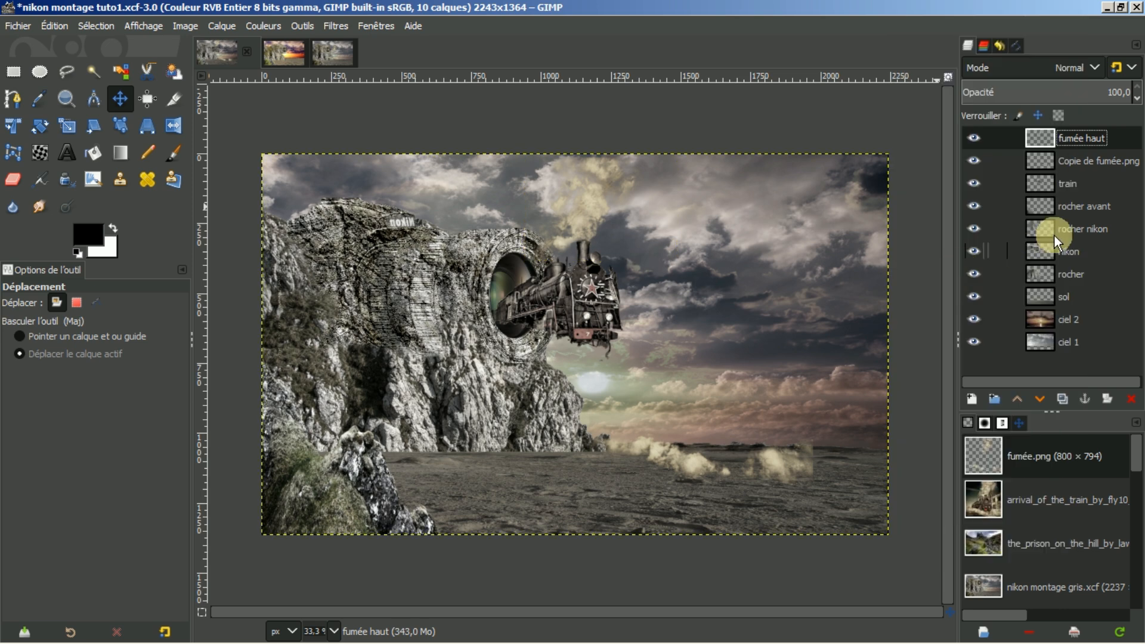
- Cut the left ground cloud from "Copie de fumée.png" with a rectangle of about 603 × 354 px and paste it into a new layer
left_click(1072, 160)
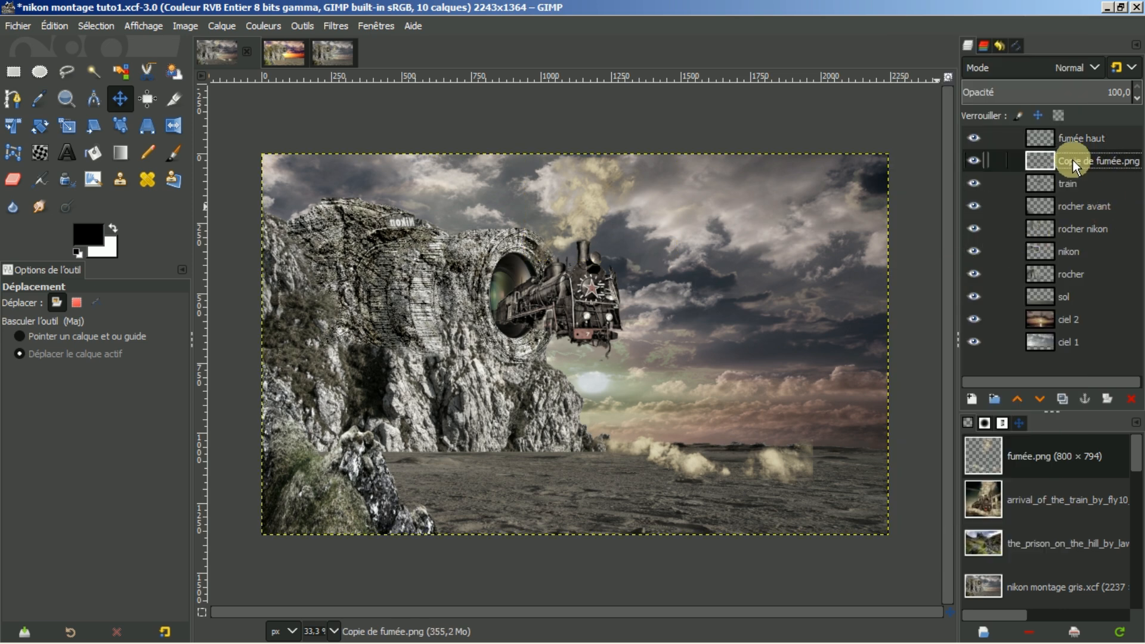
left_click(975, 160)
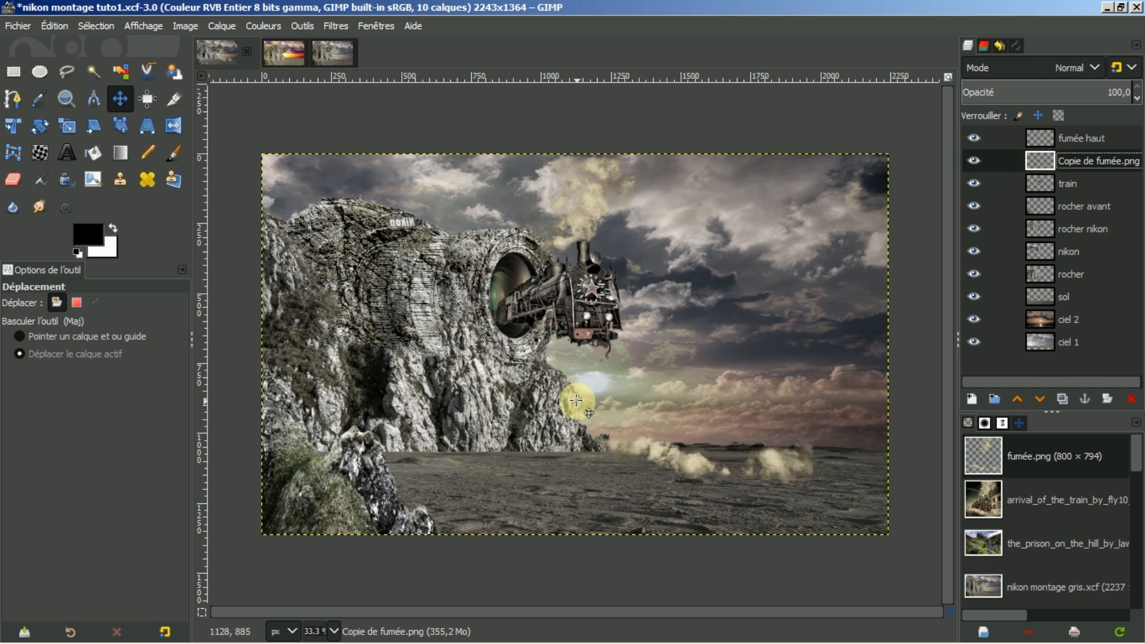
left_click(13, 72)
left_click_drag(572, 407, 740, 505)
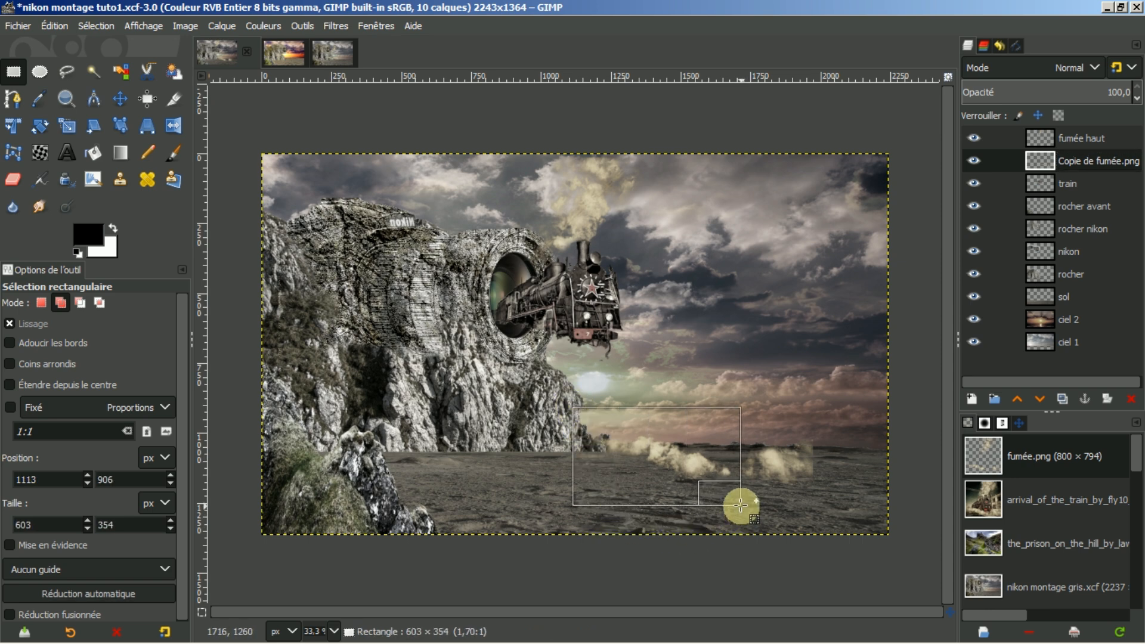
left_click(656, 444)
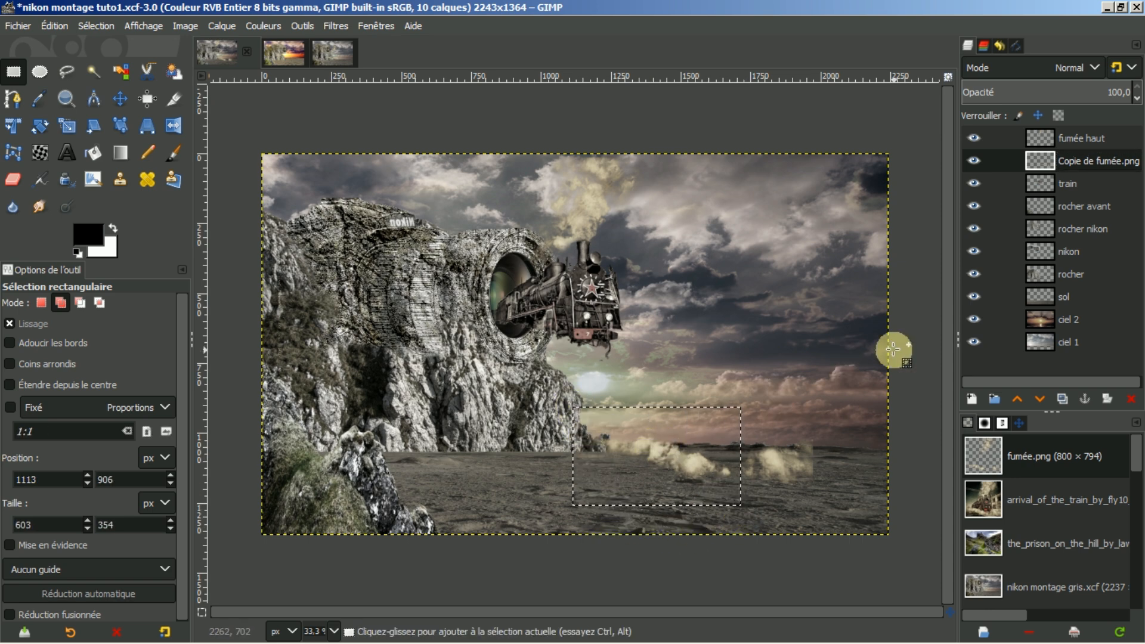
key("ctrl+x")
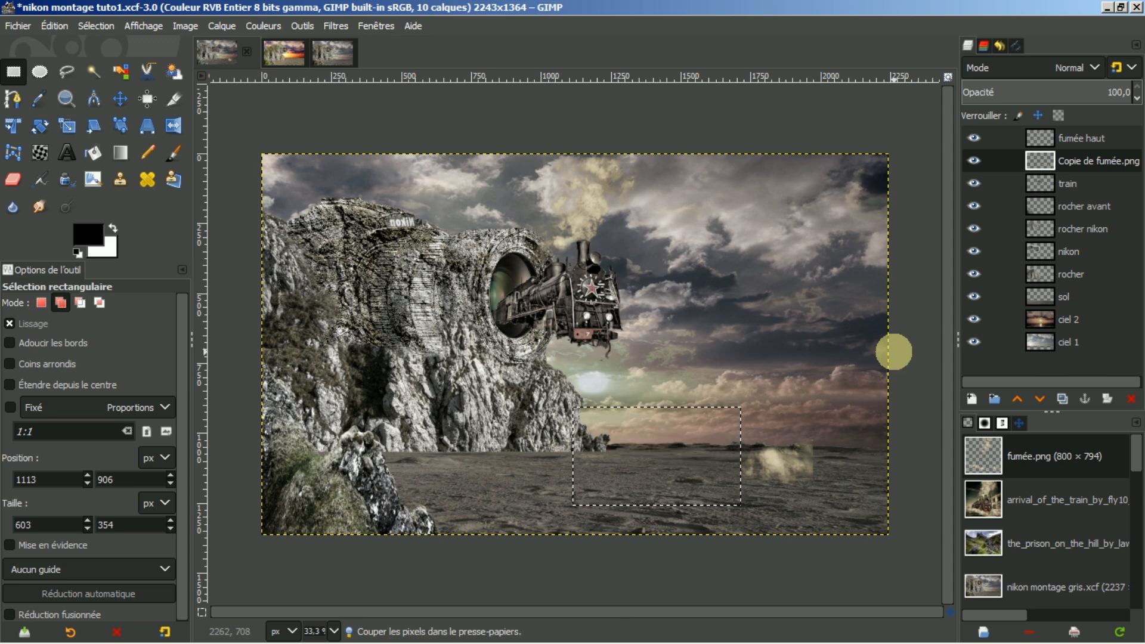
key("ctrl+v")
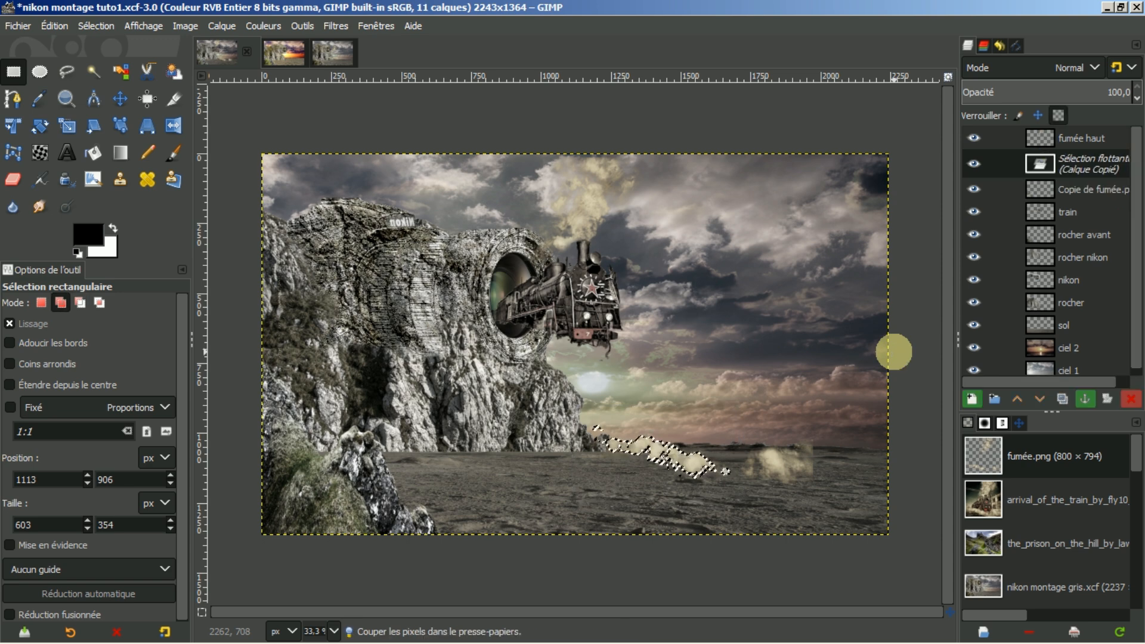
left_click(970, 400)
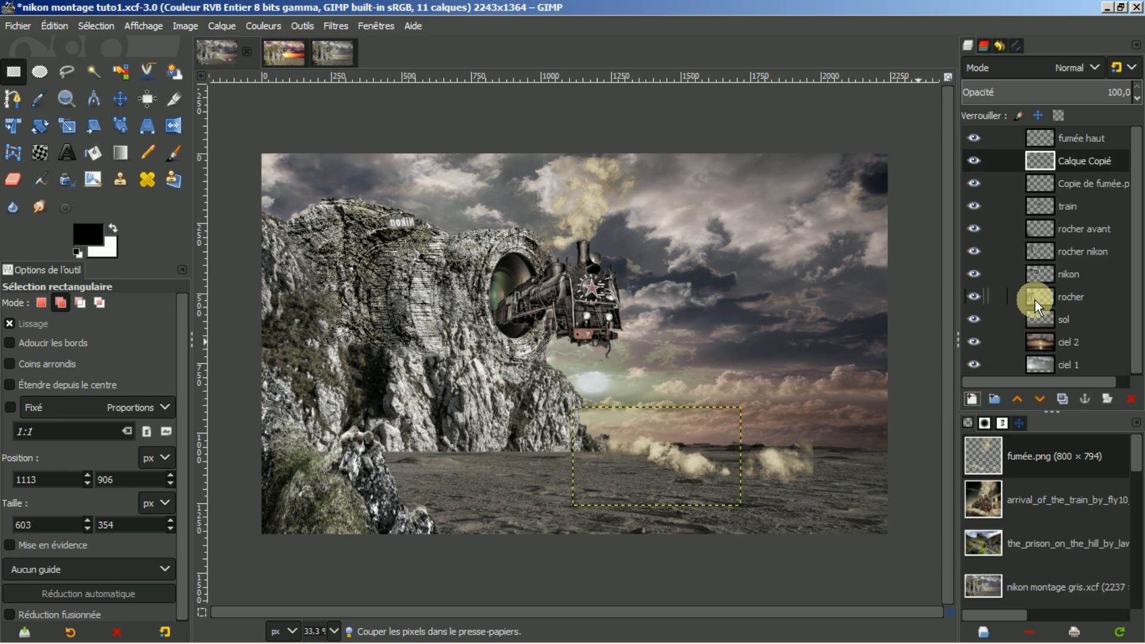
- Rename the left cloud's new layer as "fumée G" and move it up along the locomotive's underside at the lens opening
double_click(1082, 161)
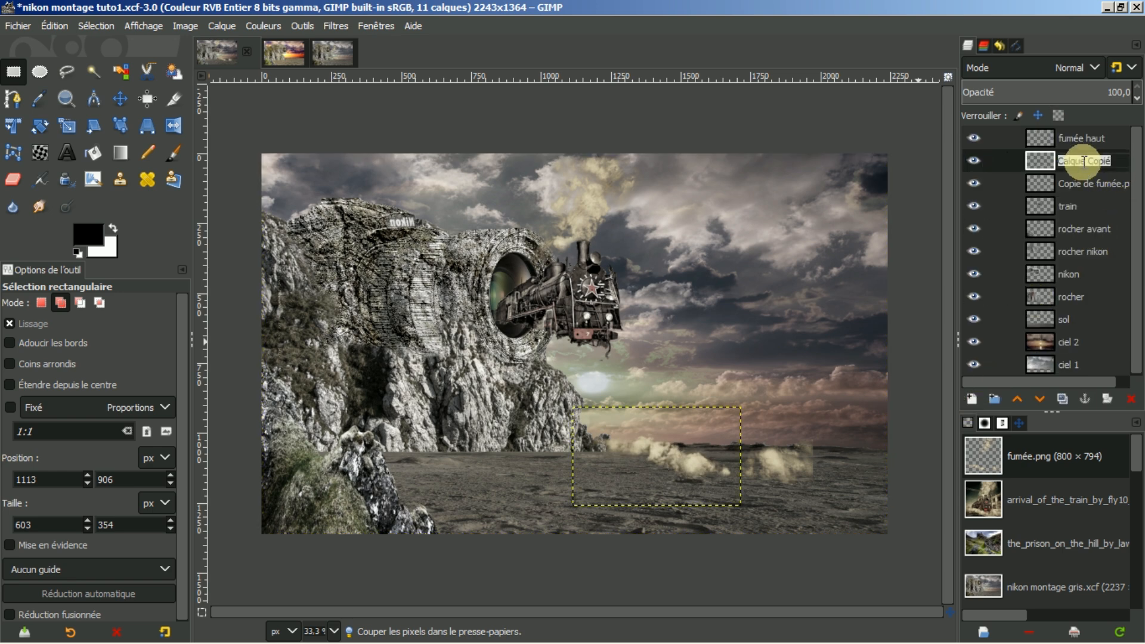
type("fumée G")
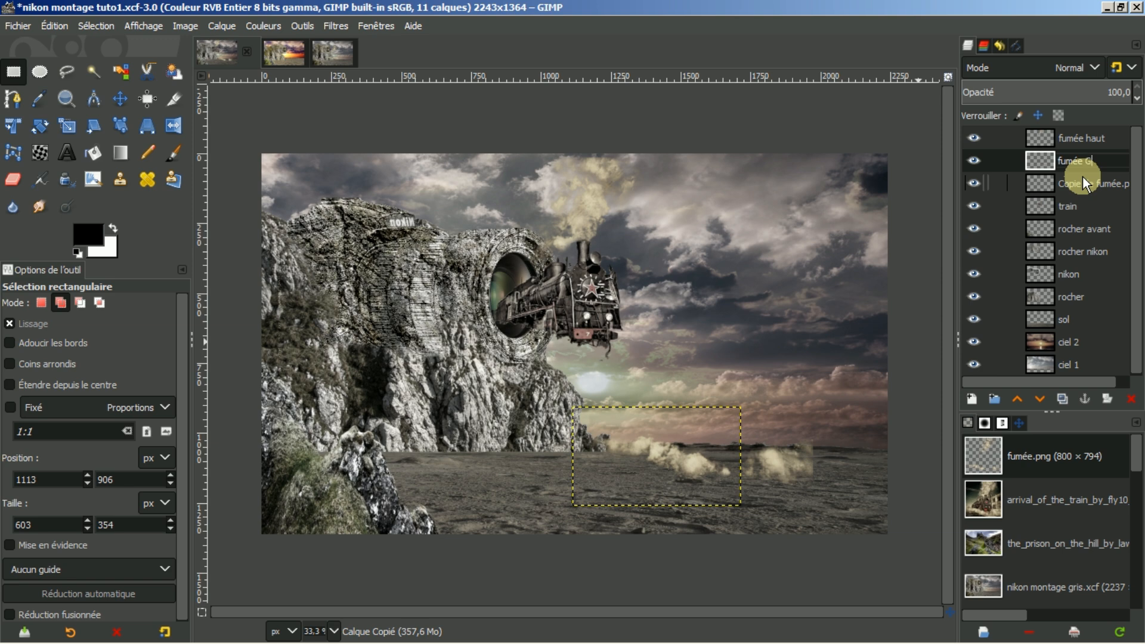
key("Return")
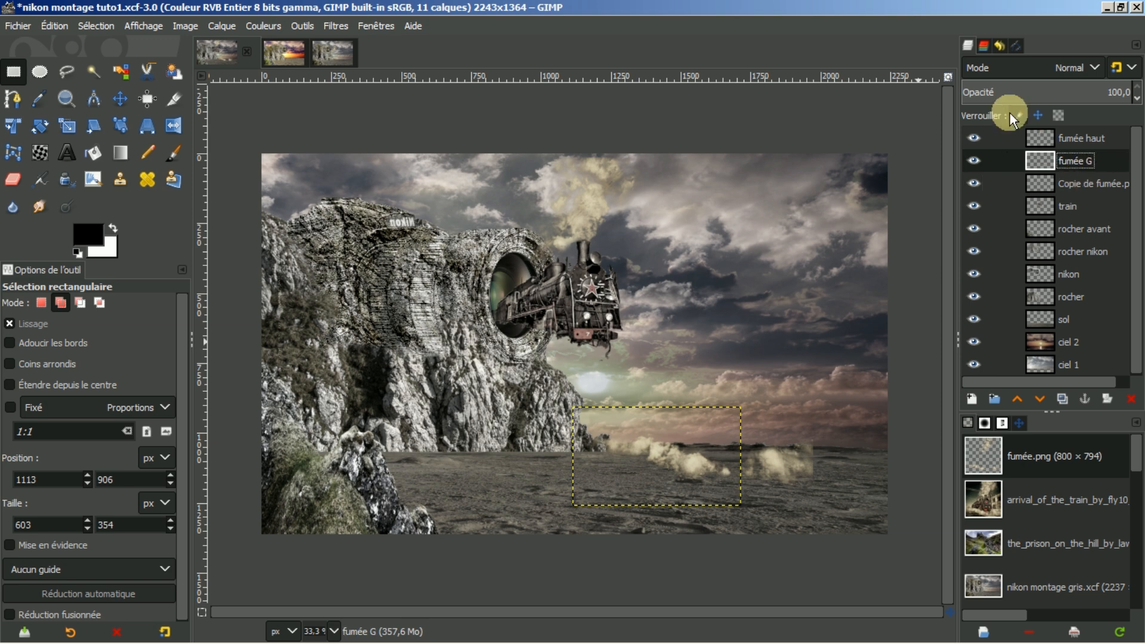
left_click(122, 97)
left_click_drag(695, 465, 558, 340)
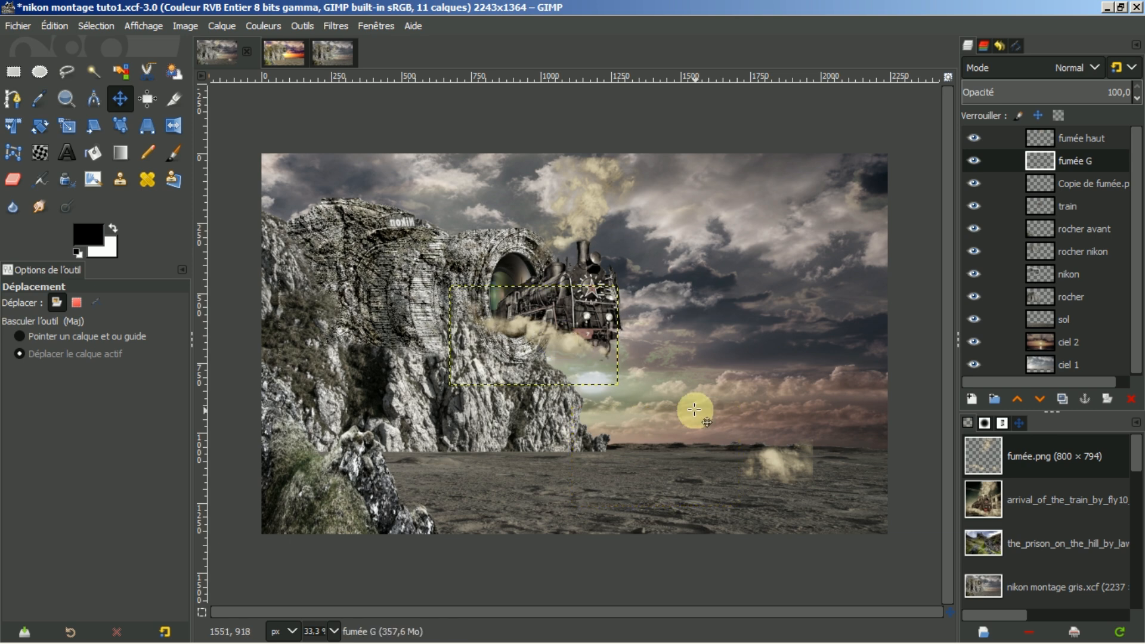
- Cut the remaining right cloud from "Copie de fumée.png" with a rectangle of about 495 × 366 px and paste it into a new layer
left_click(1079, 185)
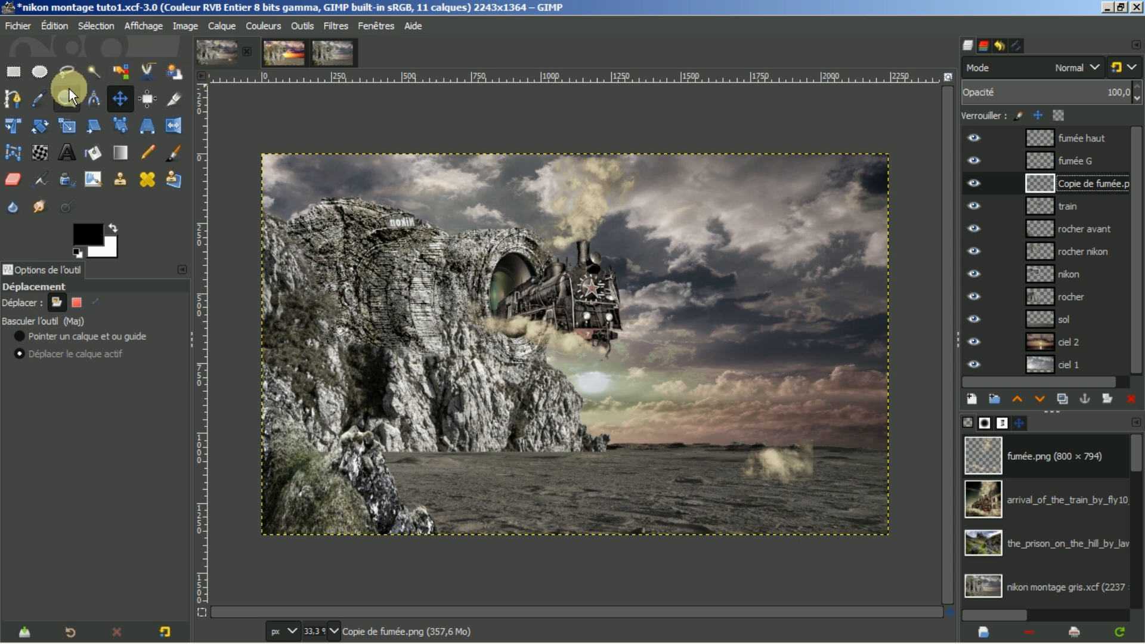
left_click(12, 70)
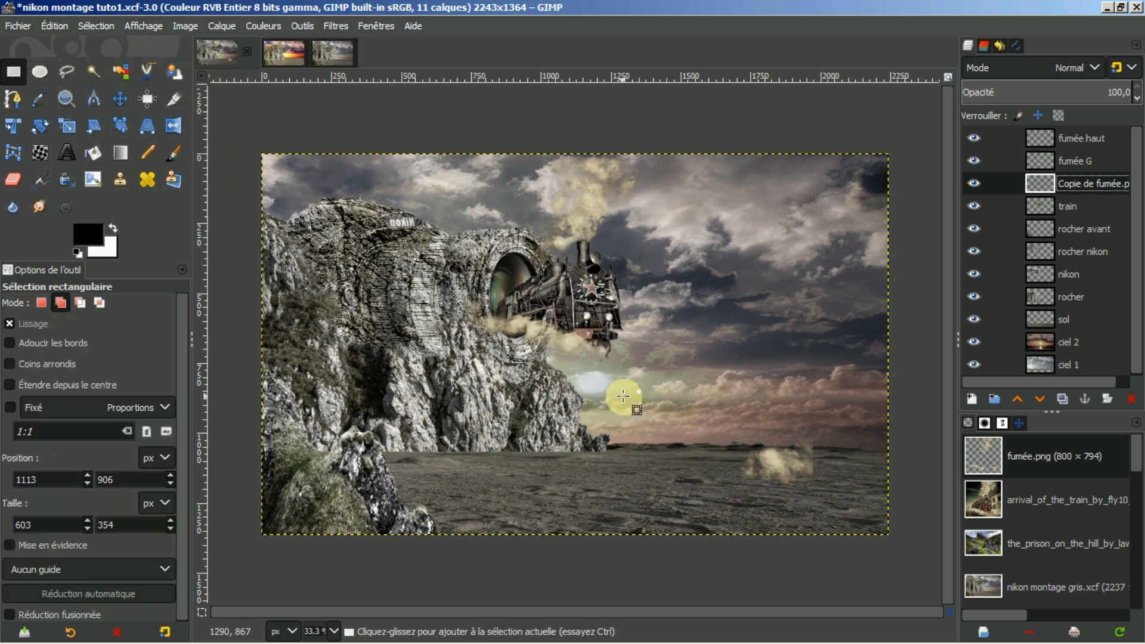
left_click_drag(708, 411, 710, 440)
left_click_drag(807, 511, 849, 511)
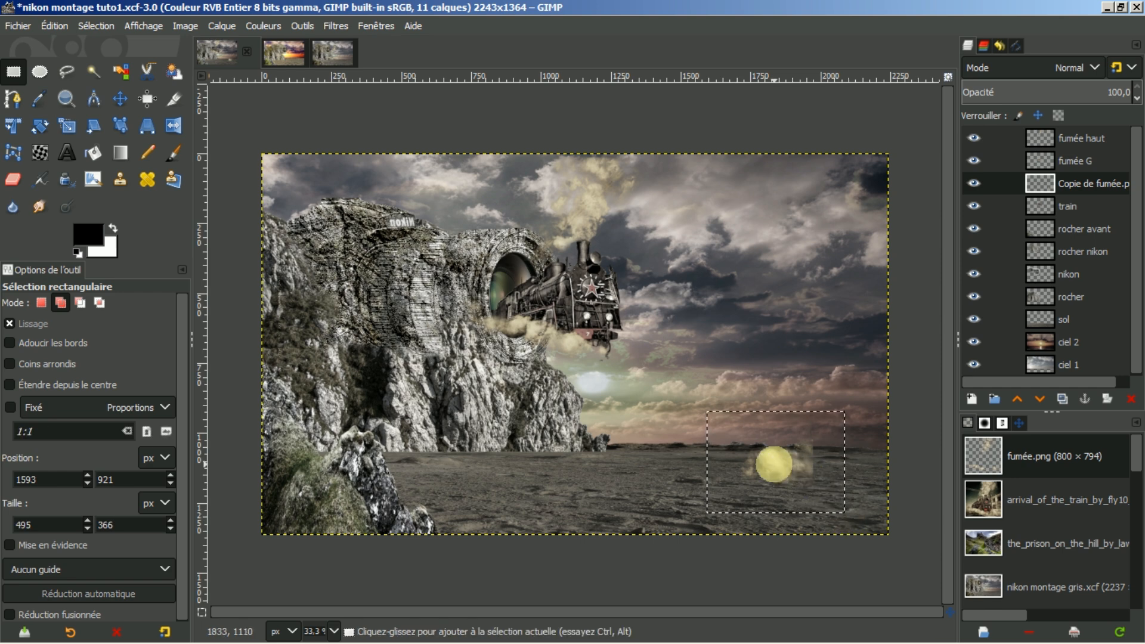
key("ctrl+x")
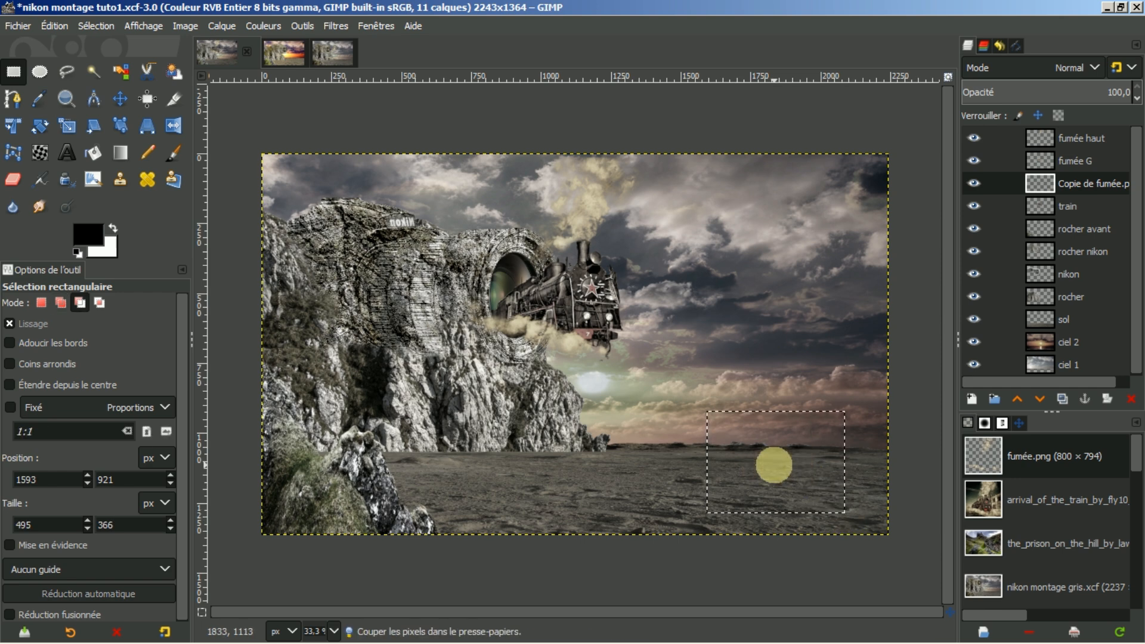
key("ctrl+v")
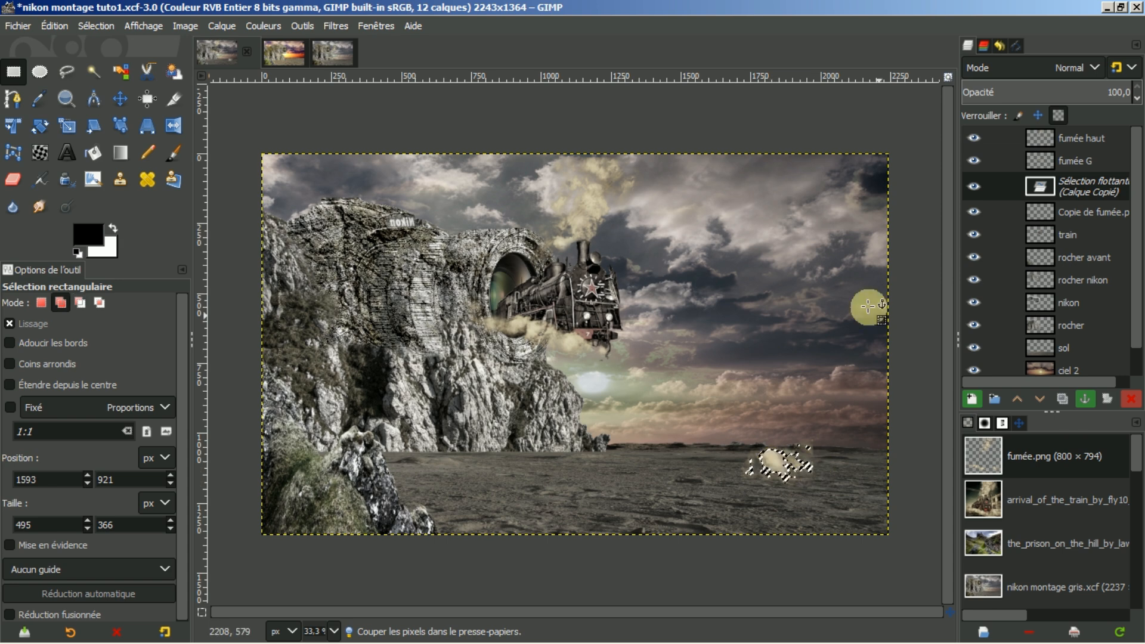
left_click(973, 400)
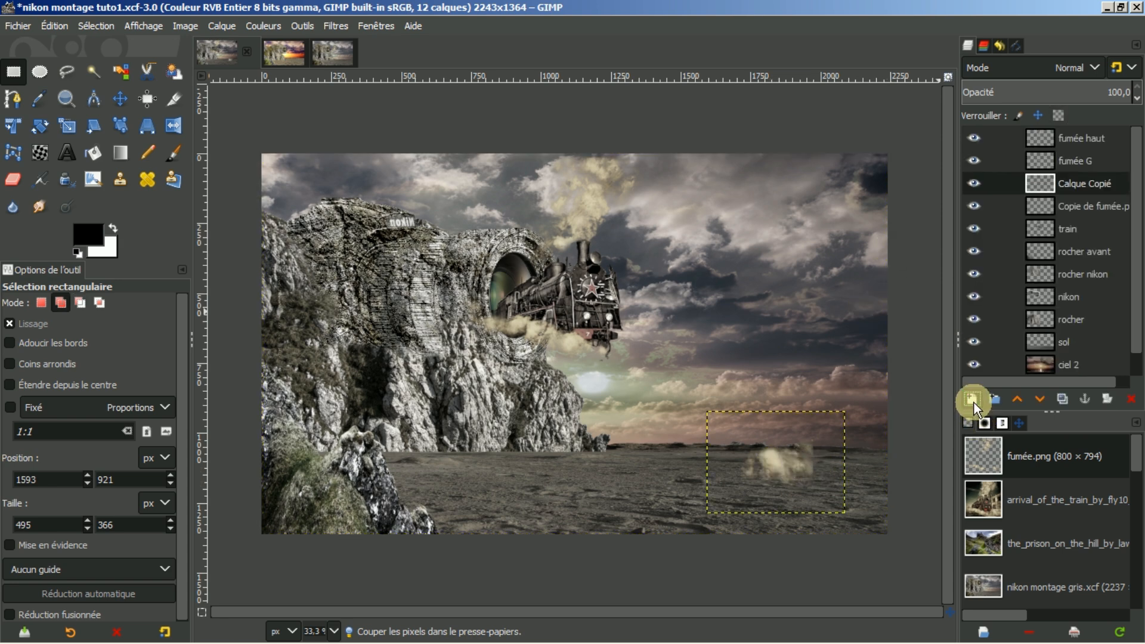
- Rename the new layer holding the right cloud as "fumée D"
double_click(1083, 185)
type("fumée D")
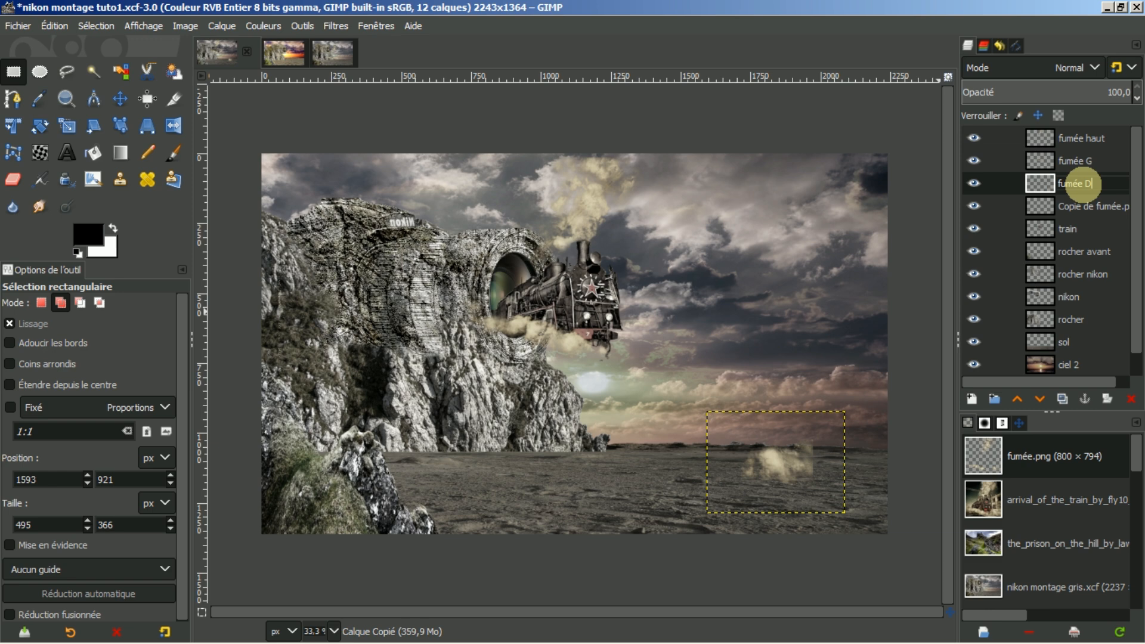
key("Return")
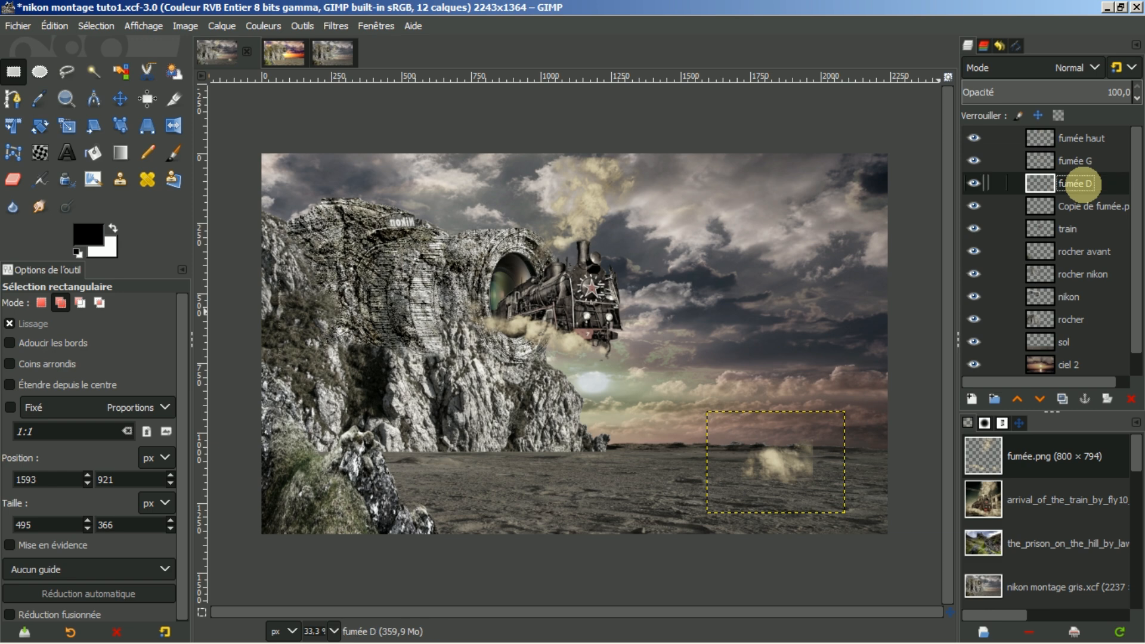
- Delete the emptied "Copie de fumée.png" layer and make "fumée D" the active layer
left_click(1083, 207)
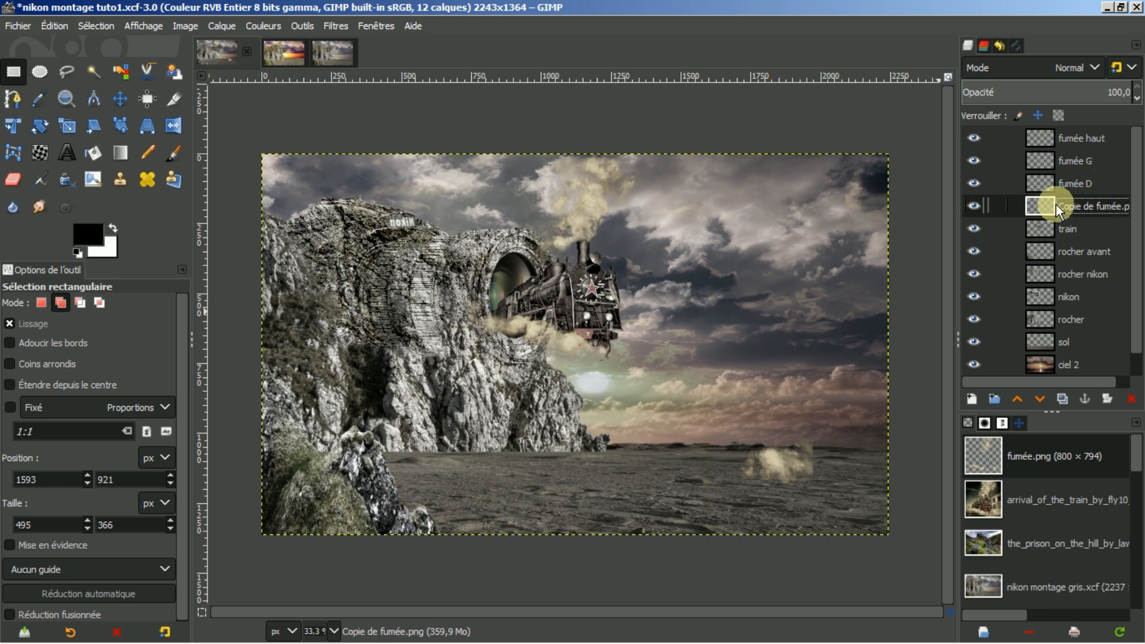
left_click(1131, 398)
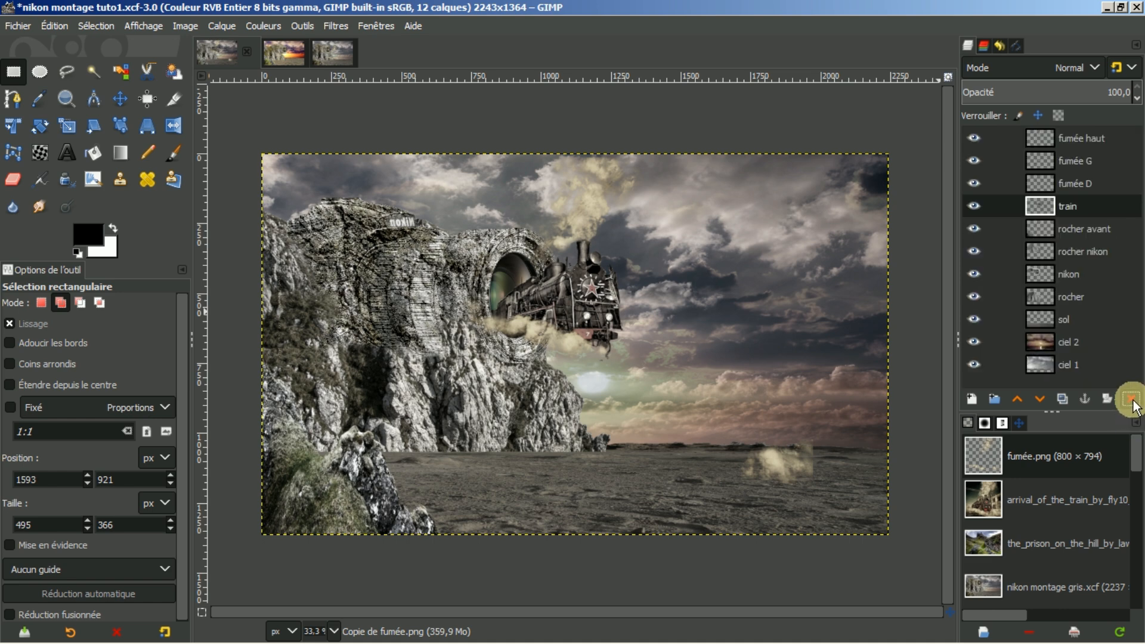
left_click(1082, 182)
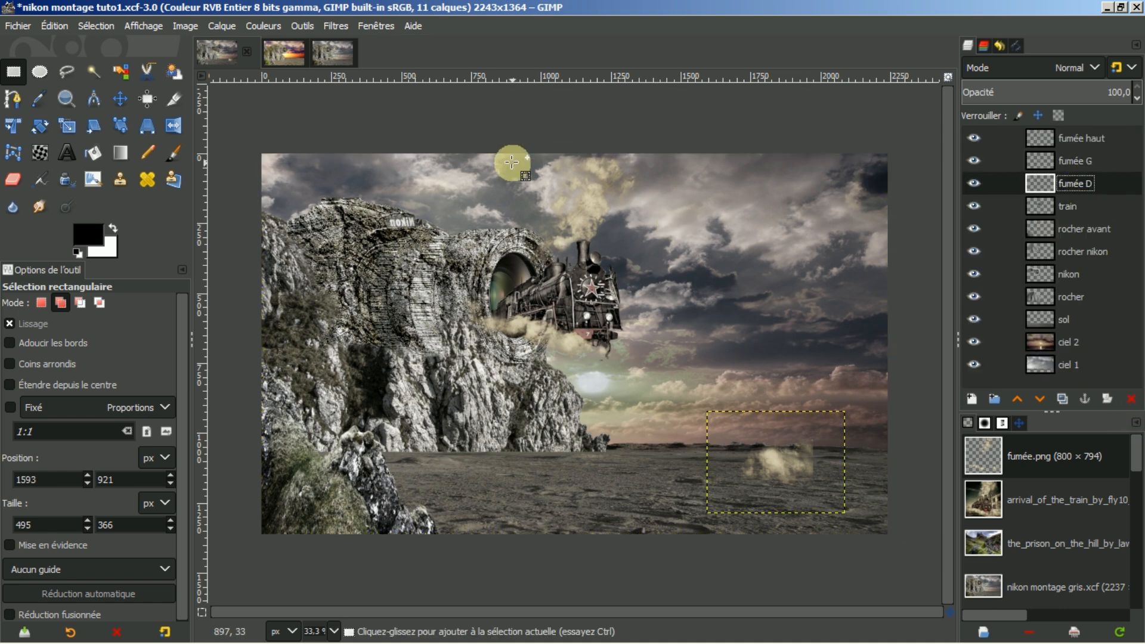
- Move the "fumée D" cloud up beneath the front of the locomotive and expand its layer to the image size
left_click(120, 99)
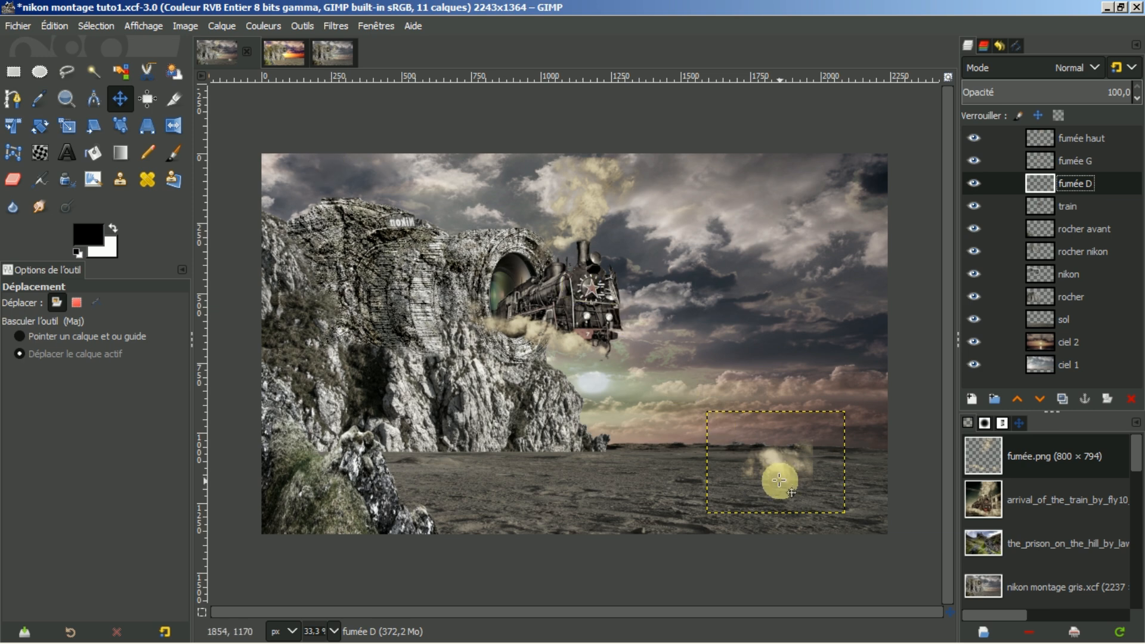
left_click_drag(768, 468, 623, 346)
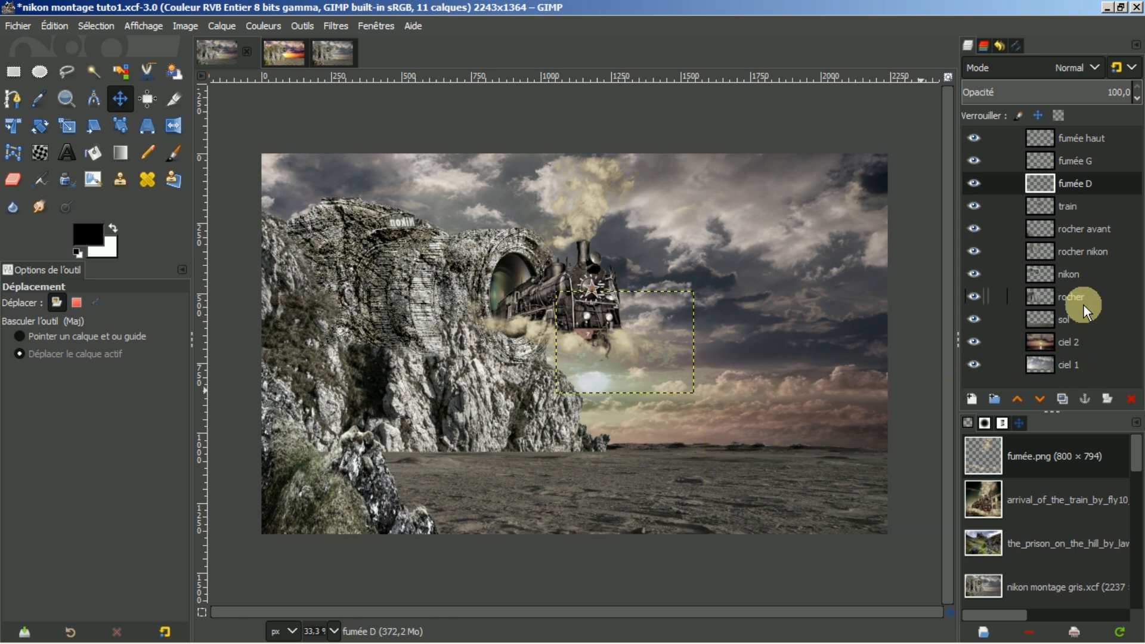
right_click(1074, 187)
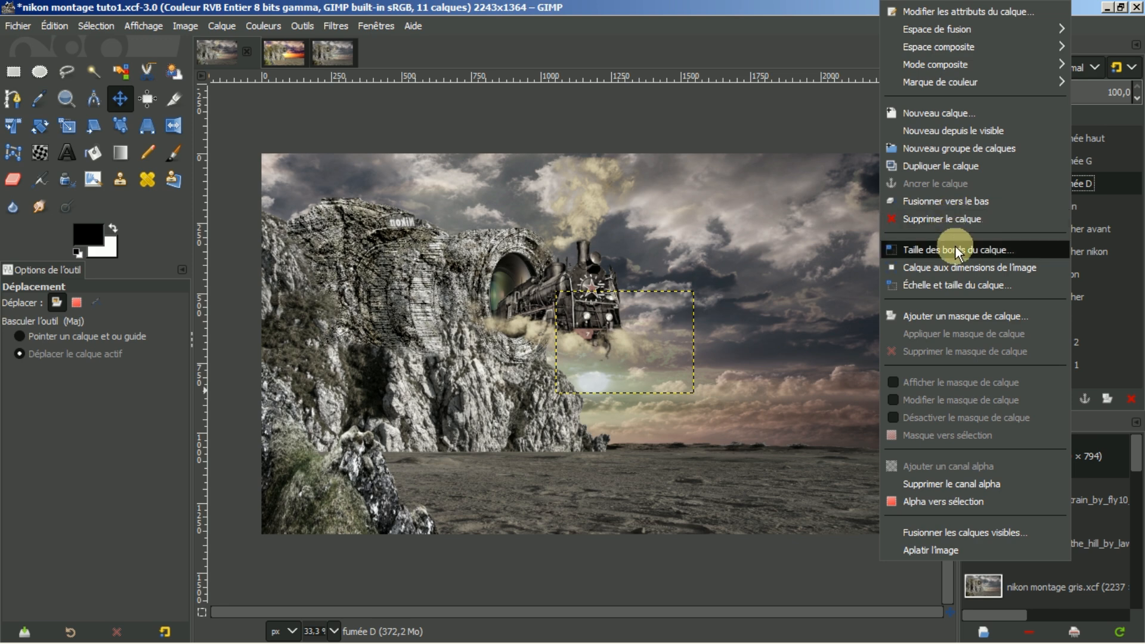
left_click(963, 268)
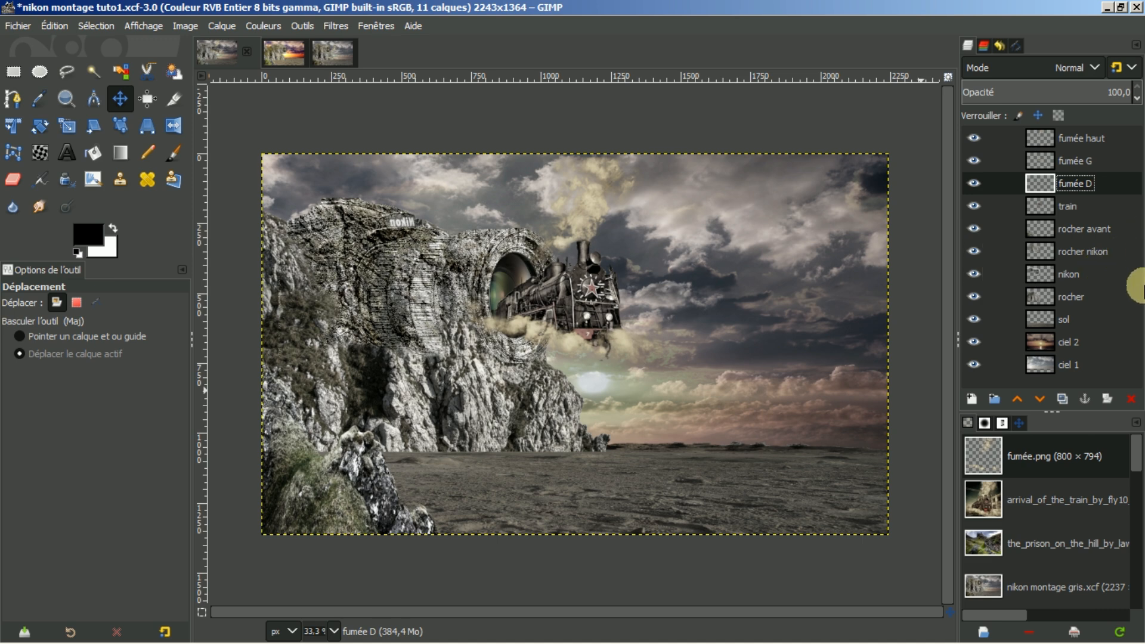
- Open the black-and-white "follow_the_rails" photo as a separate image
scroll(1026, 513, "down", 4)
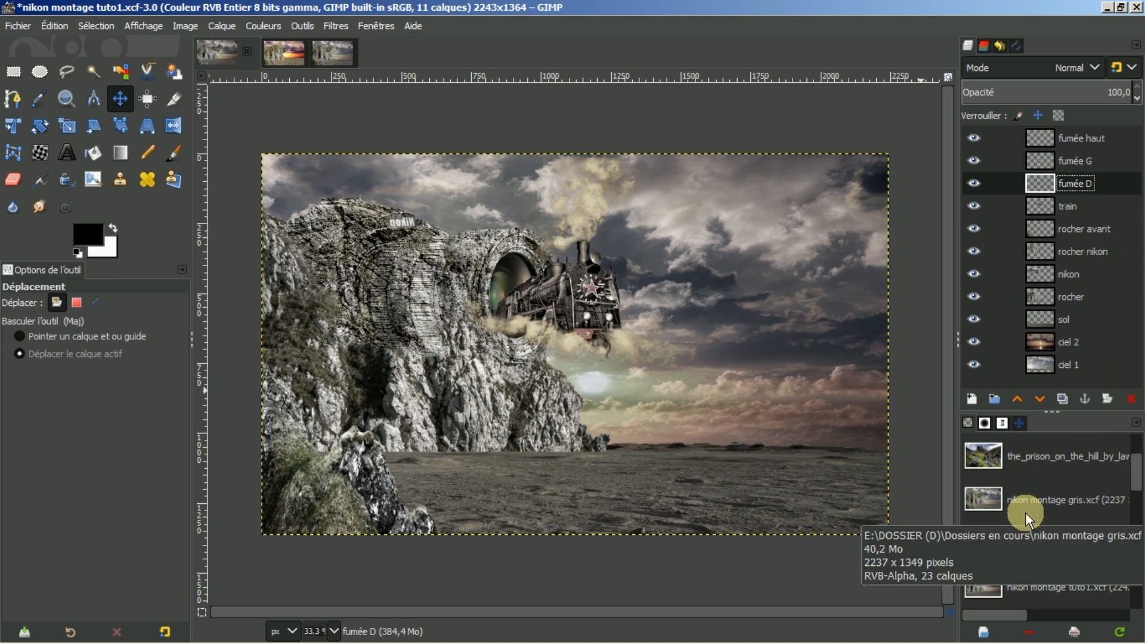
scroll(1113, 490, "down", 1)
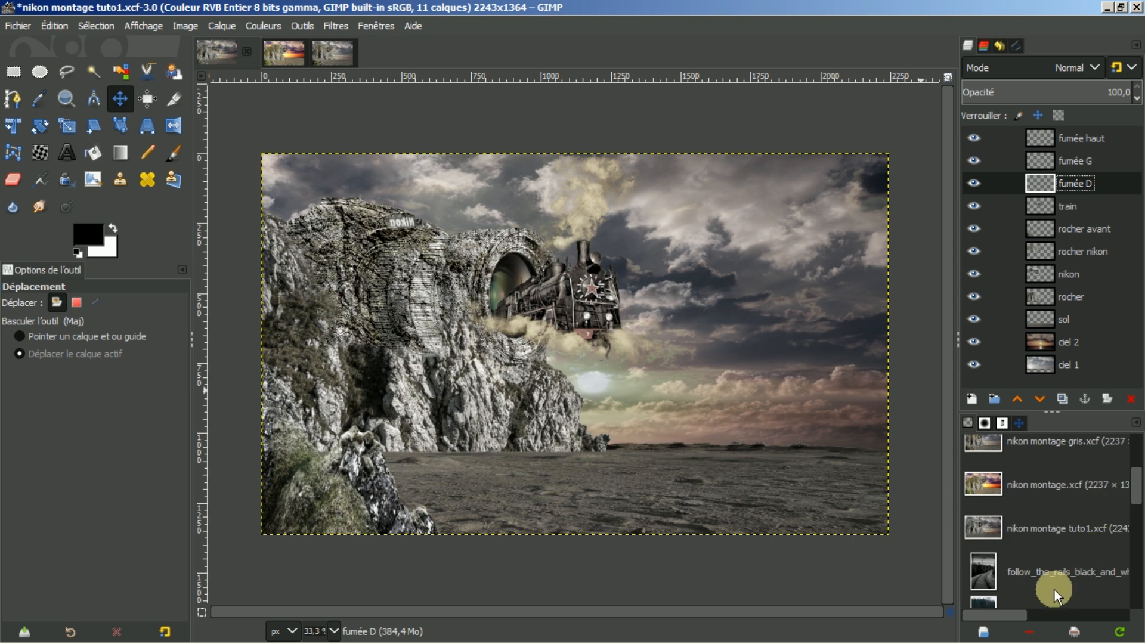
left_click(1037, 574)
double_click(1038, 574)
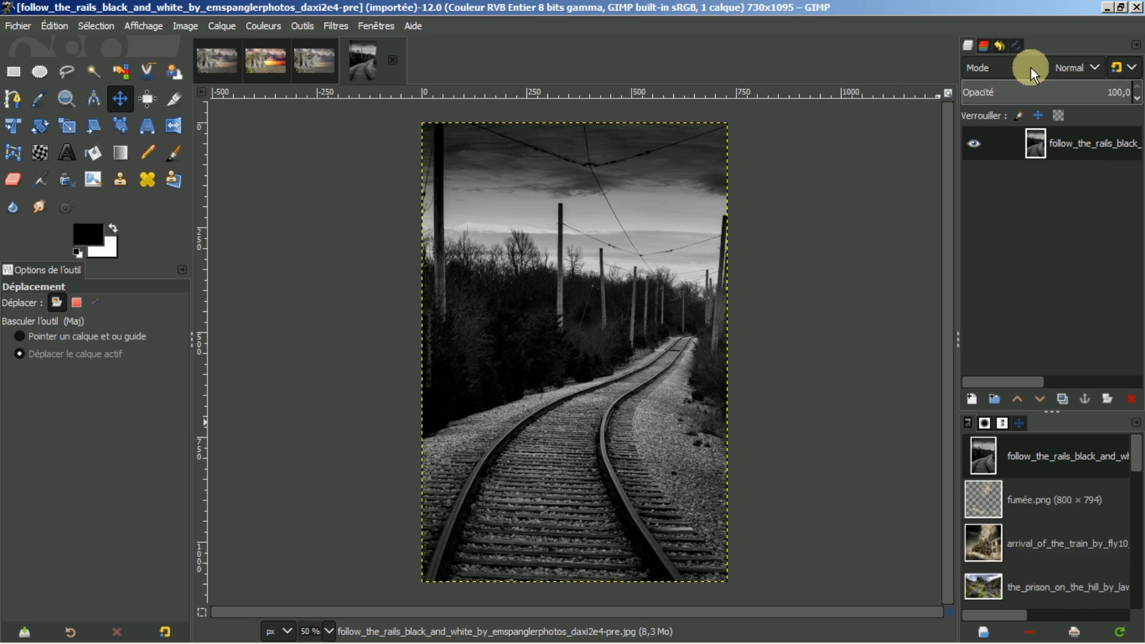
- Import the path file "rails.svg" into the railway photo
left_click(1017, 48)
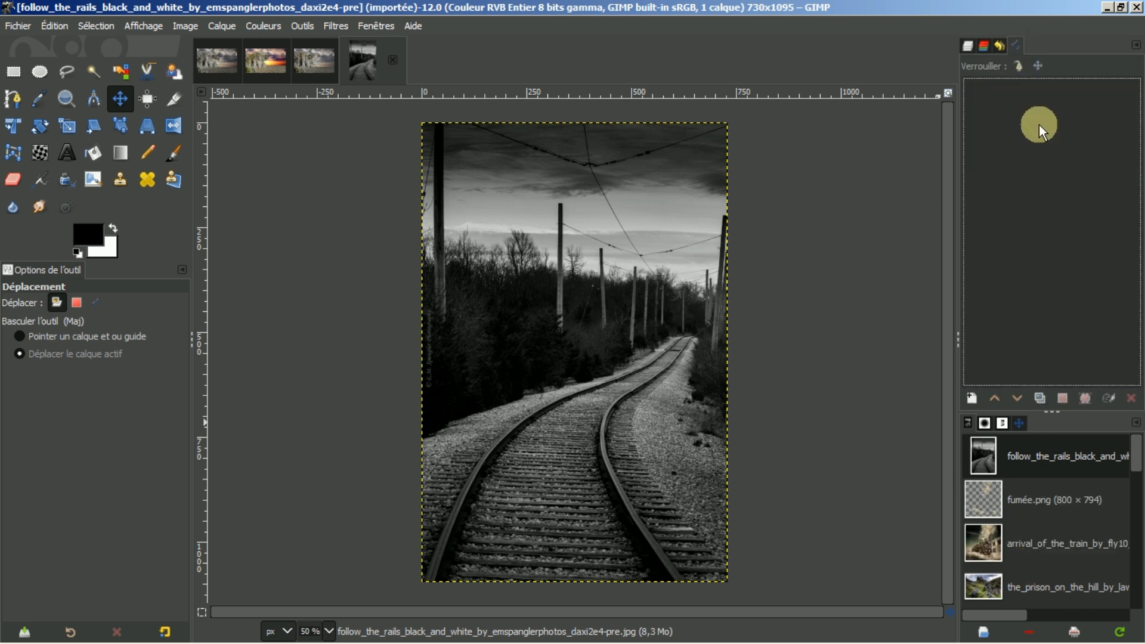
right_click(1027, 206)
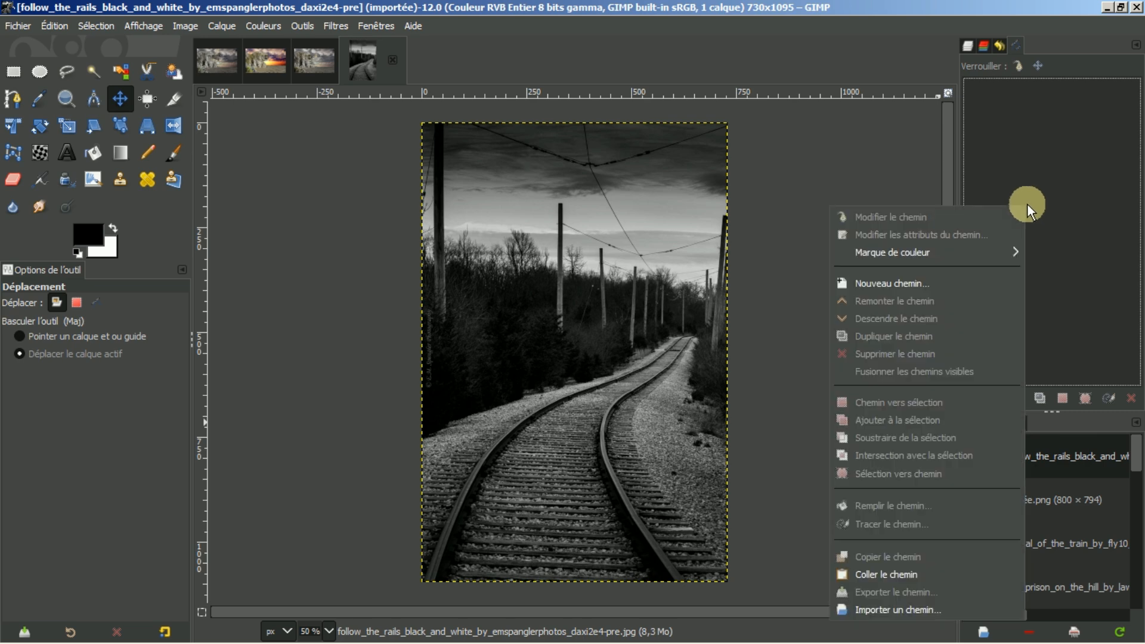
left_click(902, 612)
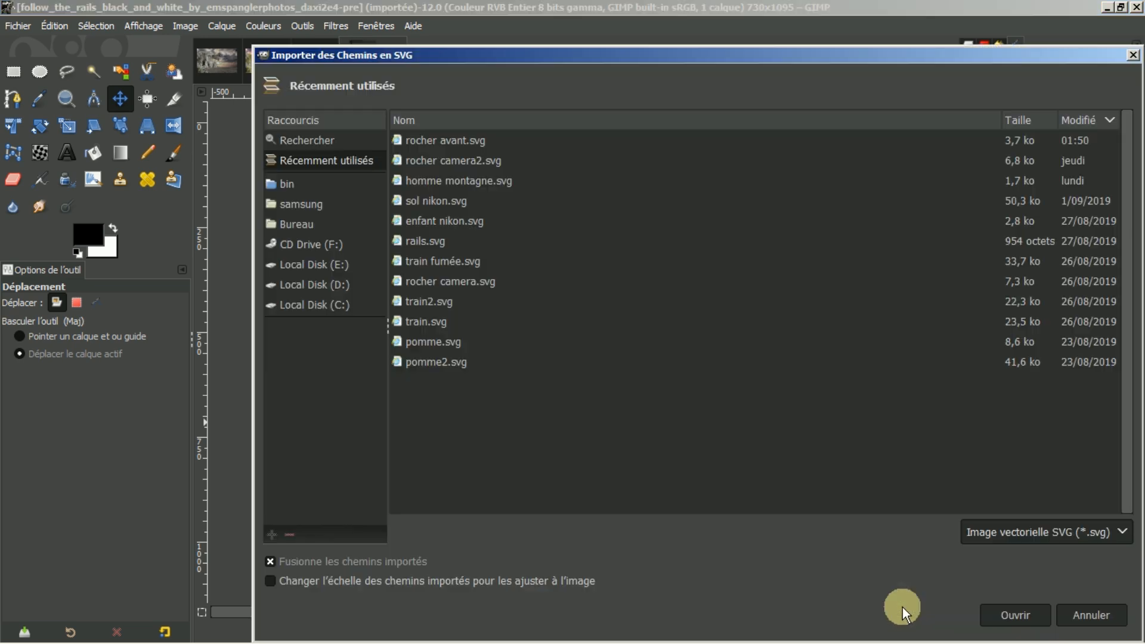
left_click(428, 241)
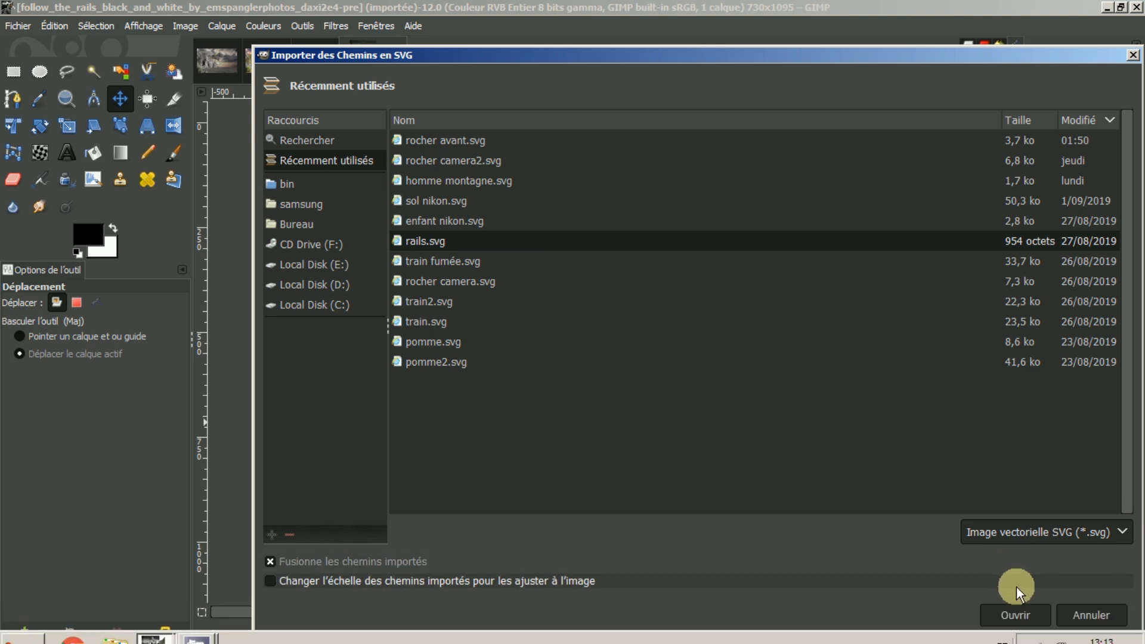
left_click(1016, 613)
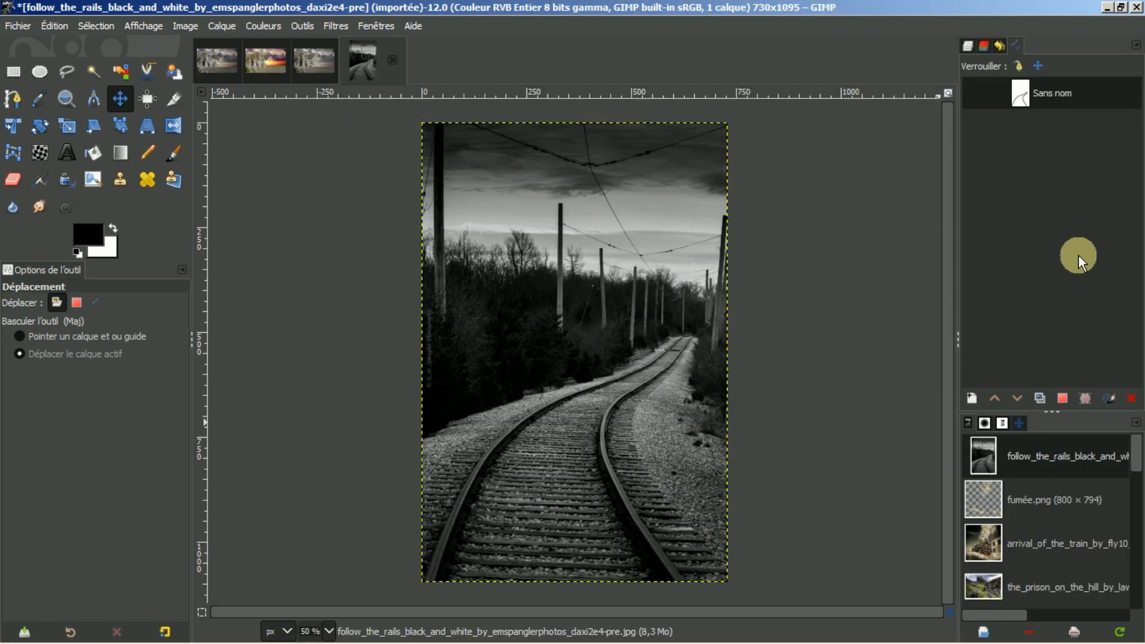
- Copy the track area selected from the imported path and close the railway photo, discarding its changes
left_click(1064, 399)
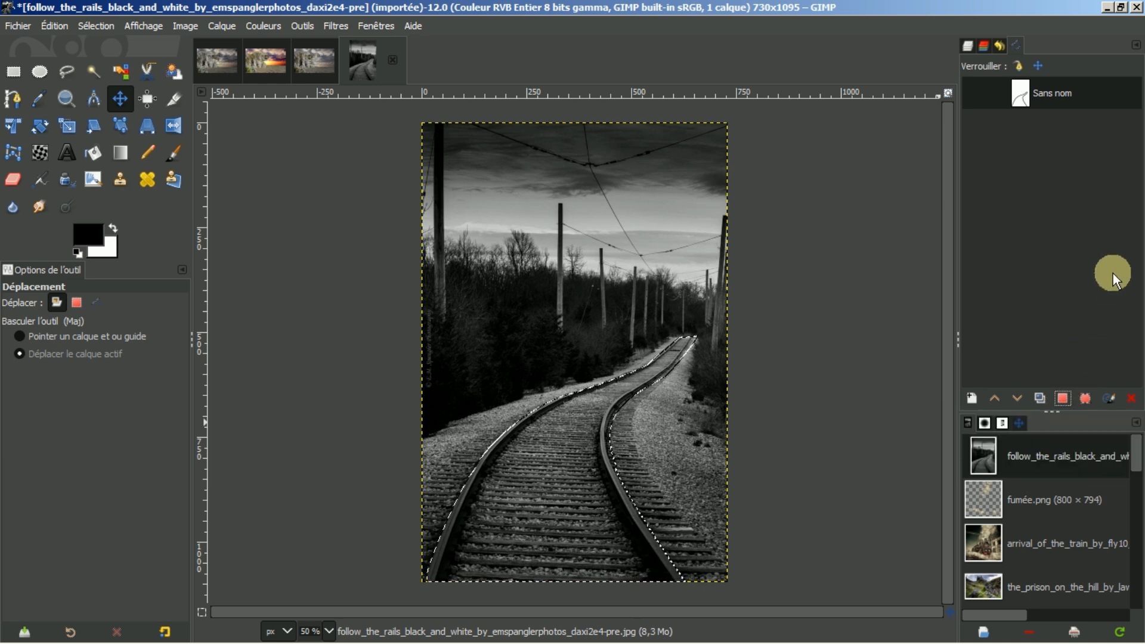
key("ctrl+c")
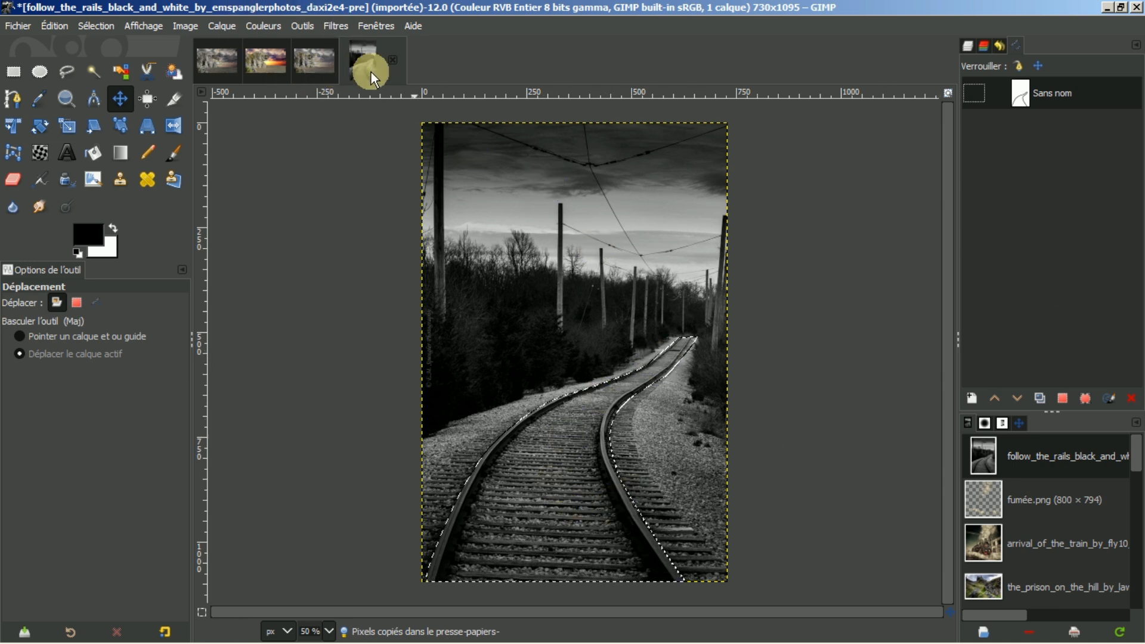
left_click(392, 58)
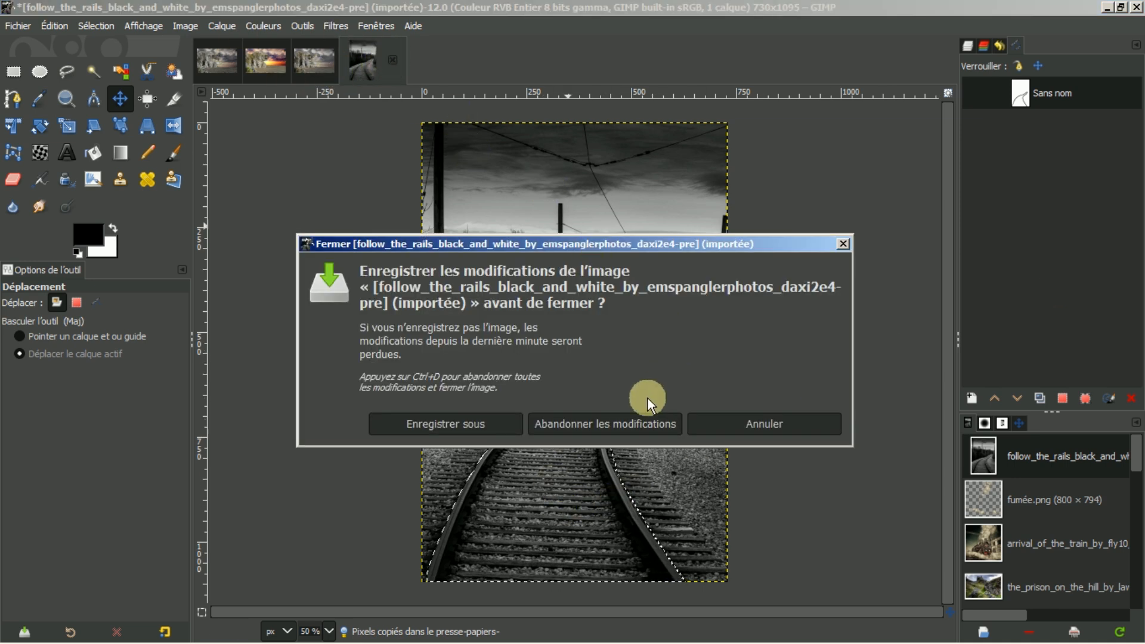
left_click(627, 425)
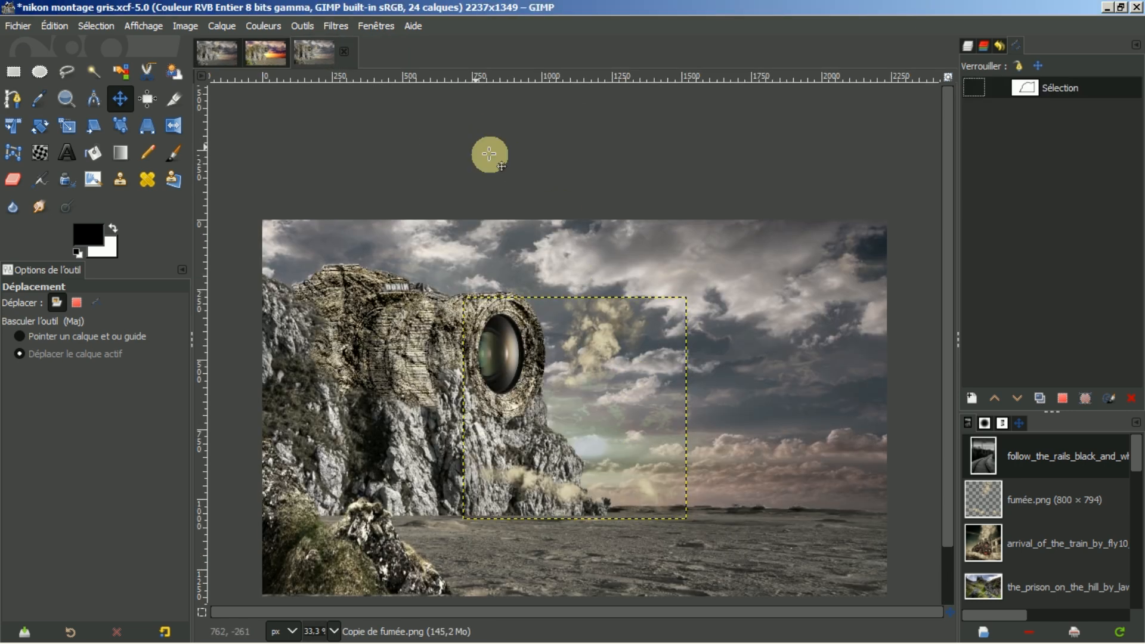
- Paste the copied rails into "nikon montage tuto1.xcf" as a new layer
left_click_drag(946, 337, 940, 445)
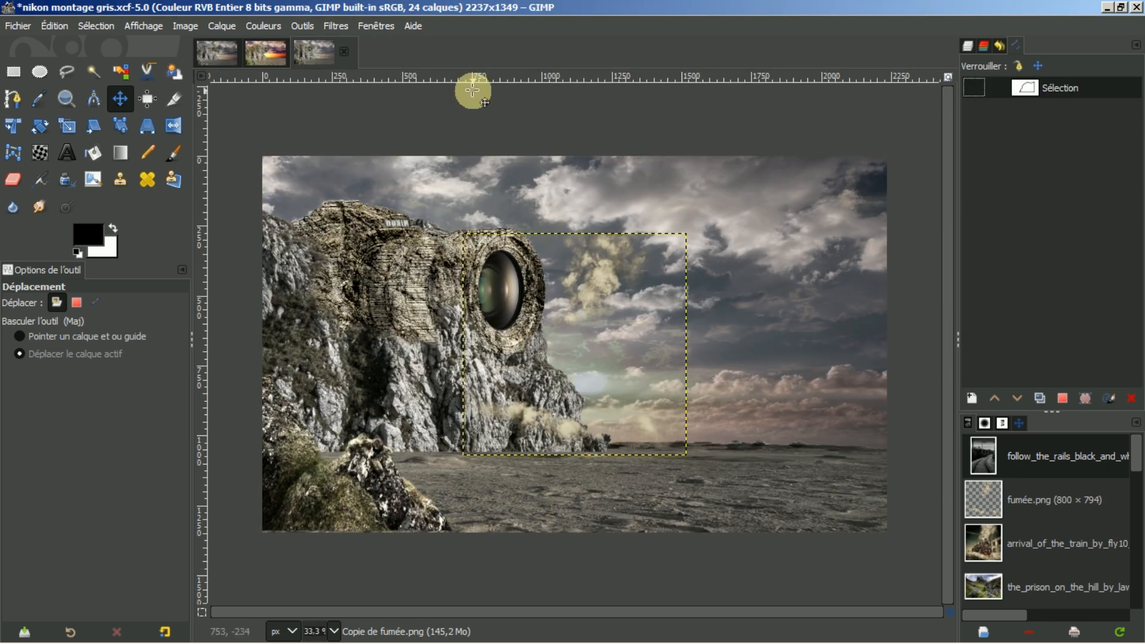
left_click(210, 43)
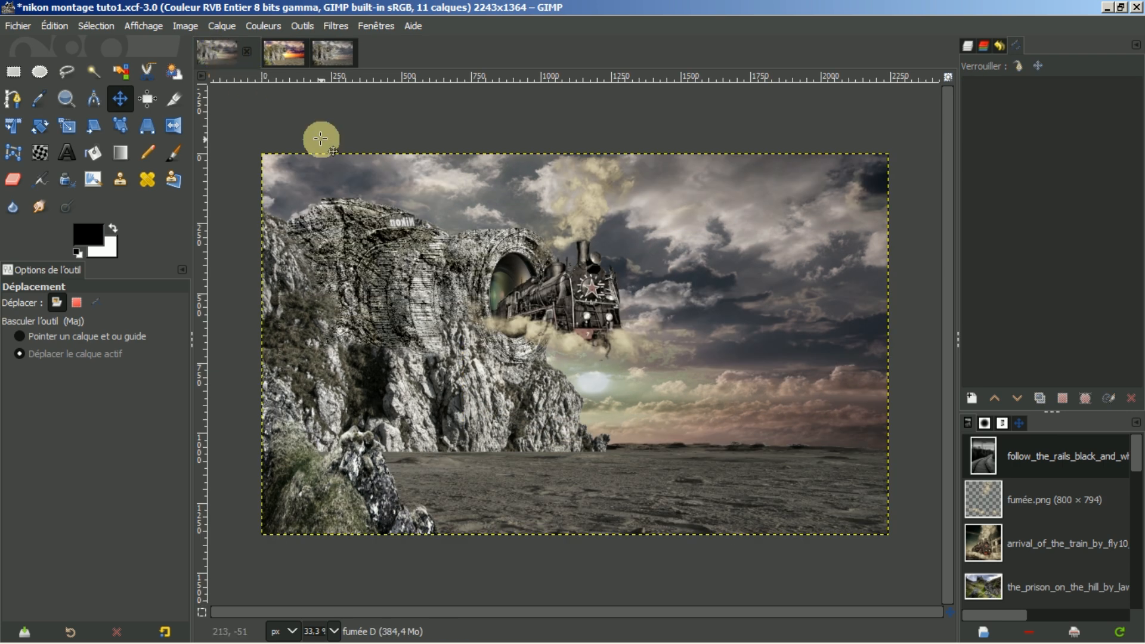
left_click(968, 44)
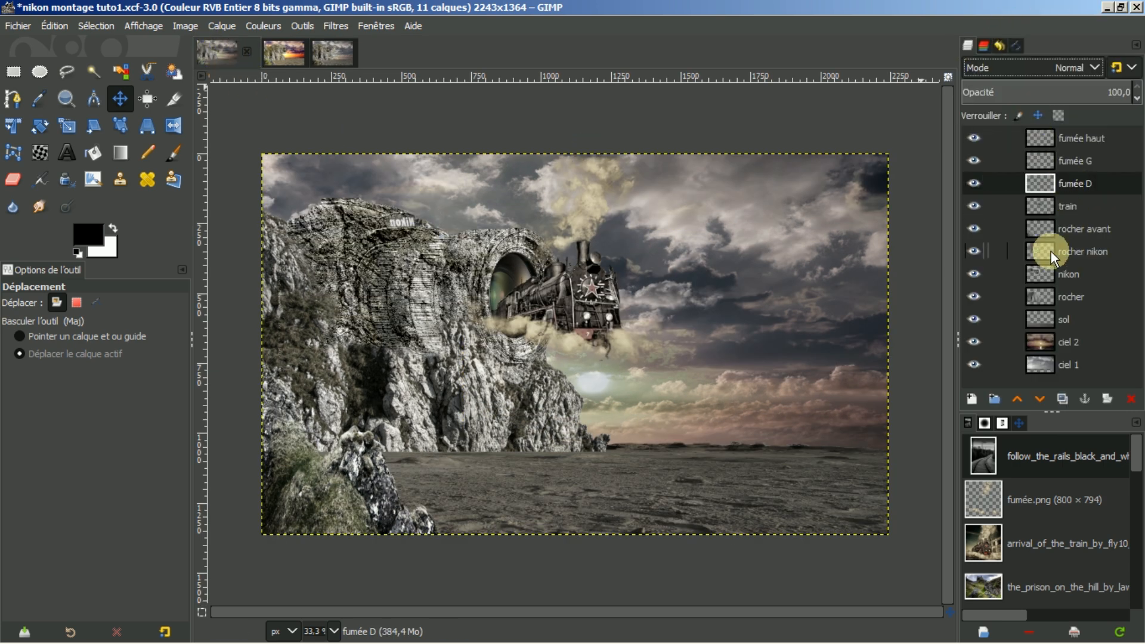
key("ctrl+v")
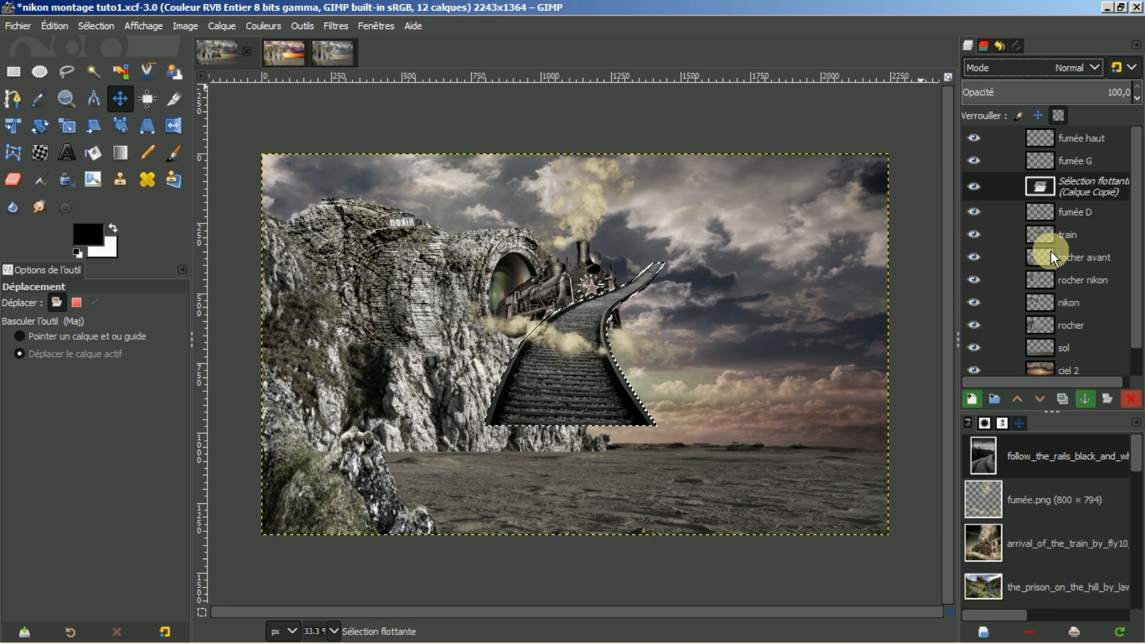
left_click(971, 398)
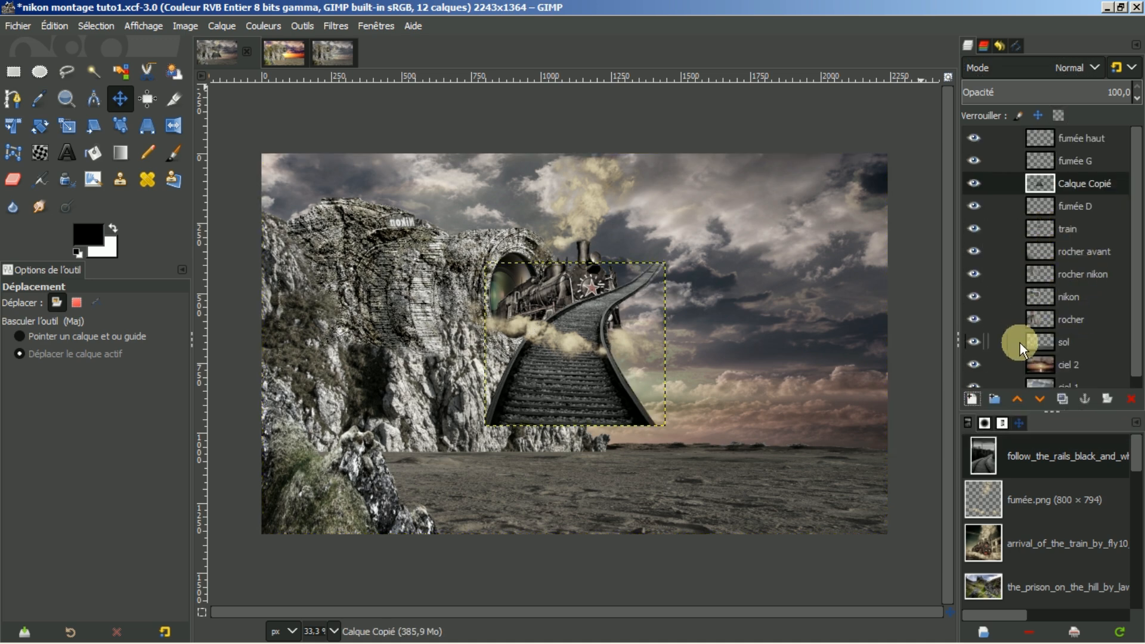
- Raise the pasted rails layer to the top of the stack and move it right and down beside the locomotive
left_click(1018, 399)
left_click(1018, 400)
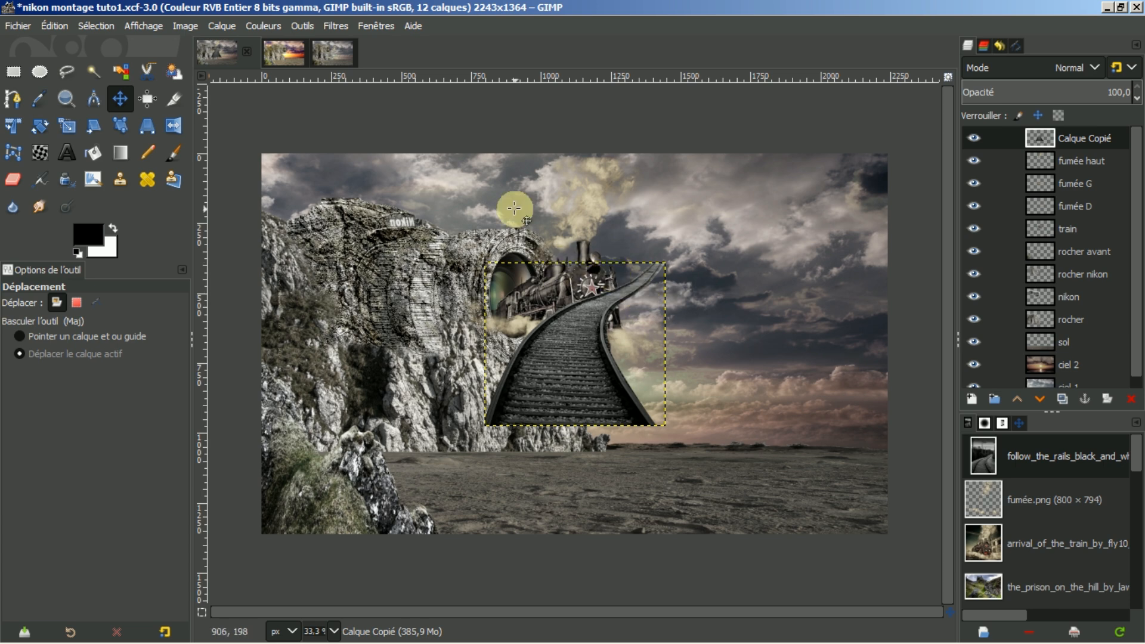
left_click(120, 102)
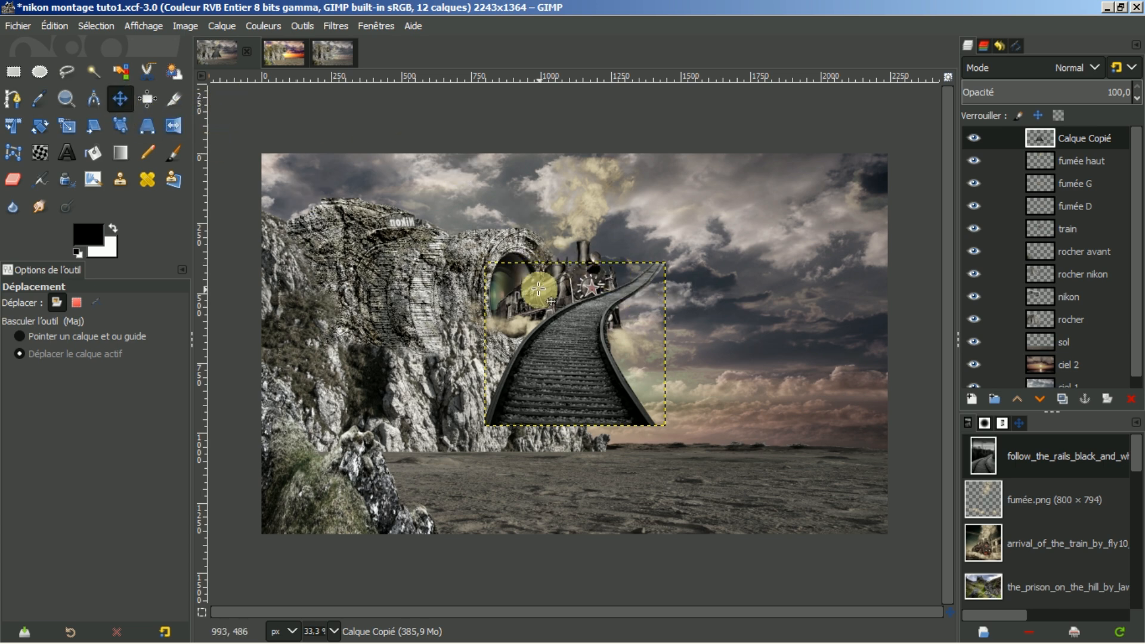
left_click_drag(584, 350, 646, 379)
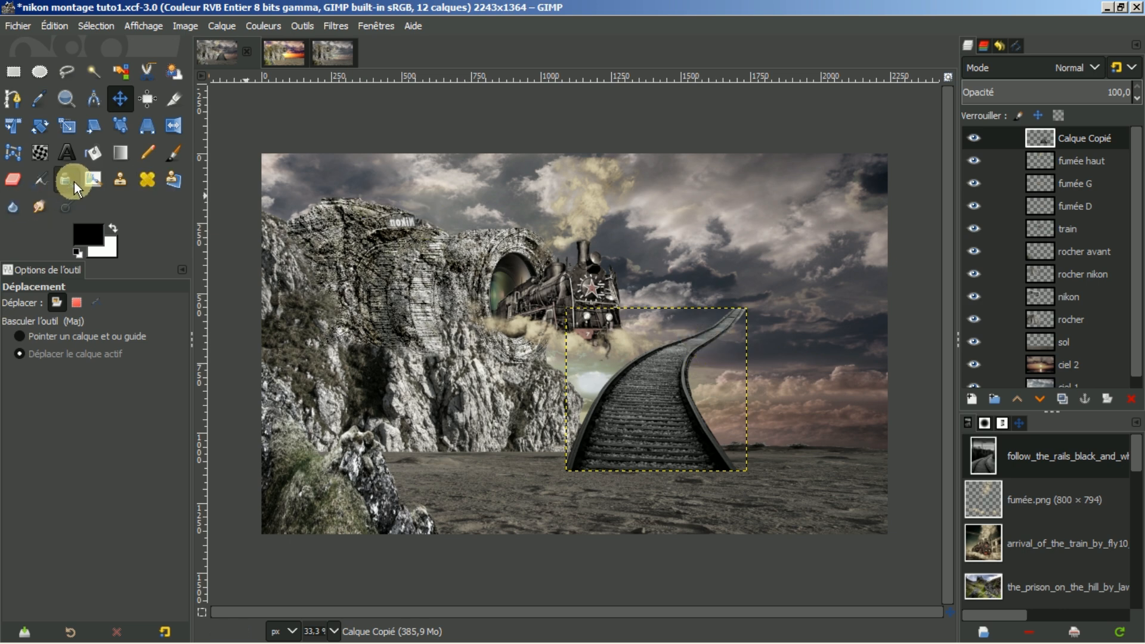
- Stretch the rails layer upward only with Unified Transform, to about 1.33 times its height, keeping its width
left_click(12, 125)
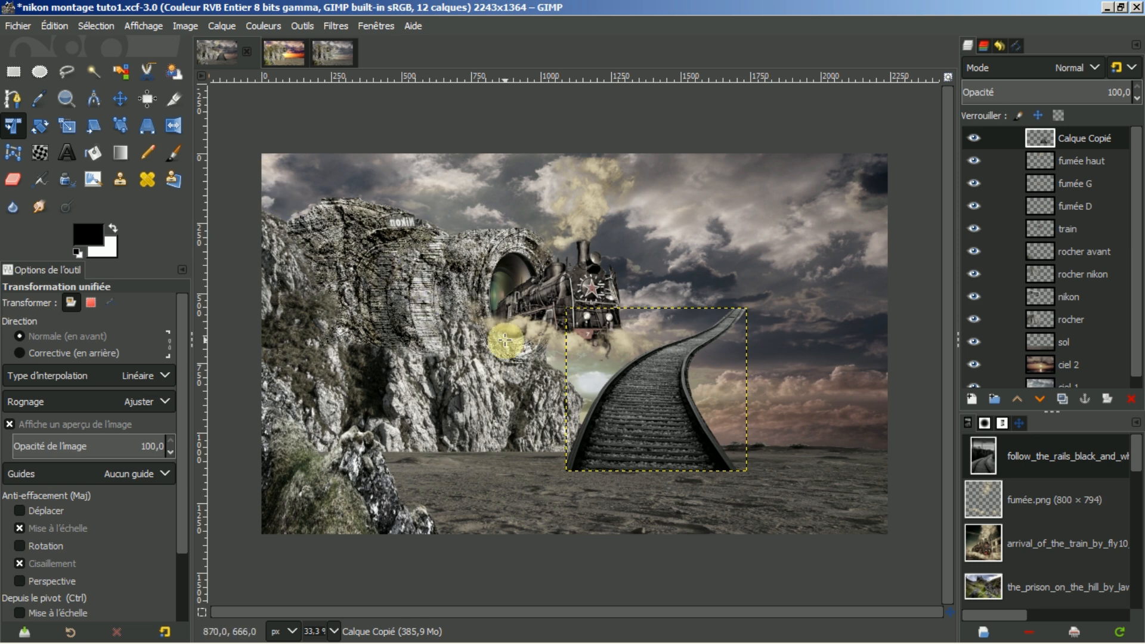
left_click(647, 386)
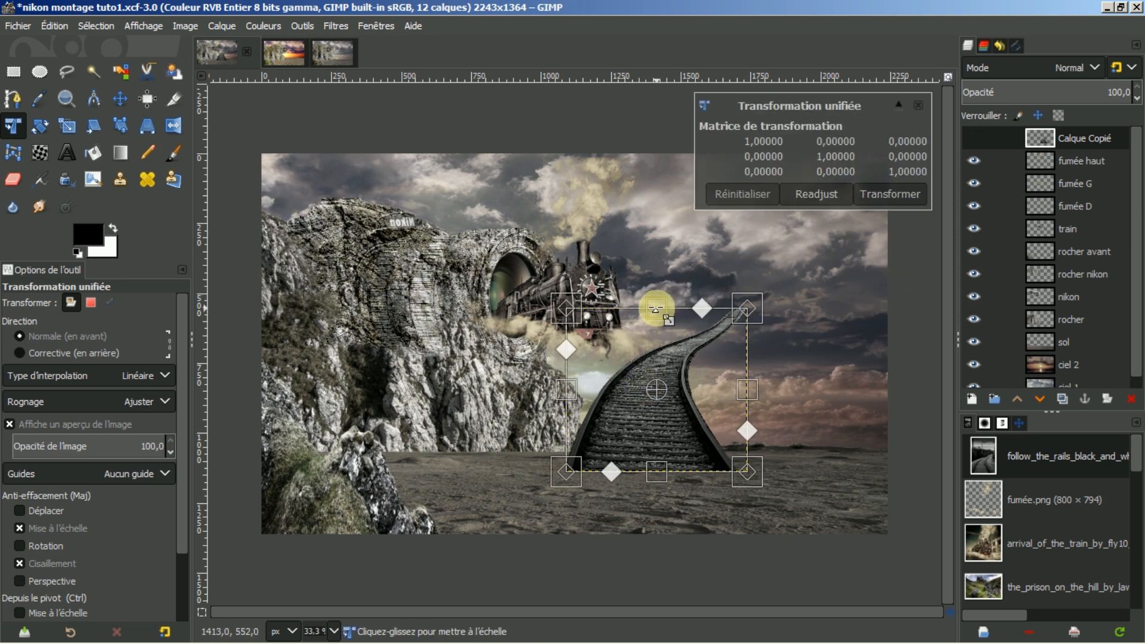
left_click_drag(656, 306, 656, 280)
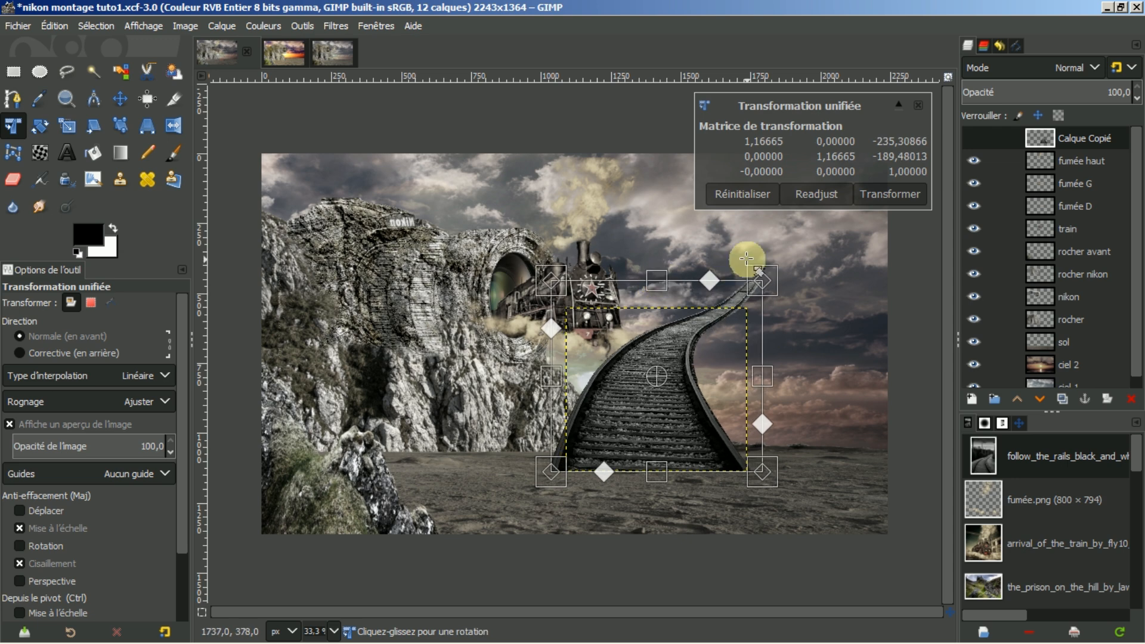
key("ctrl+z")
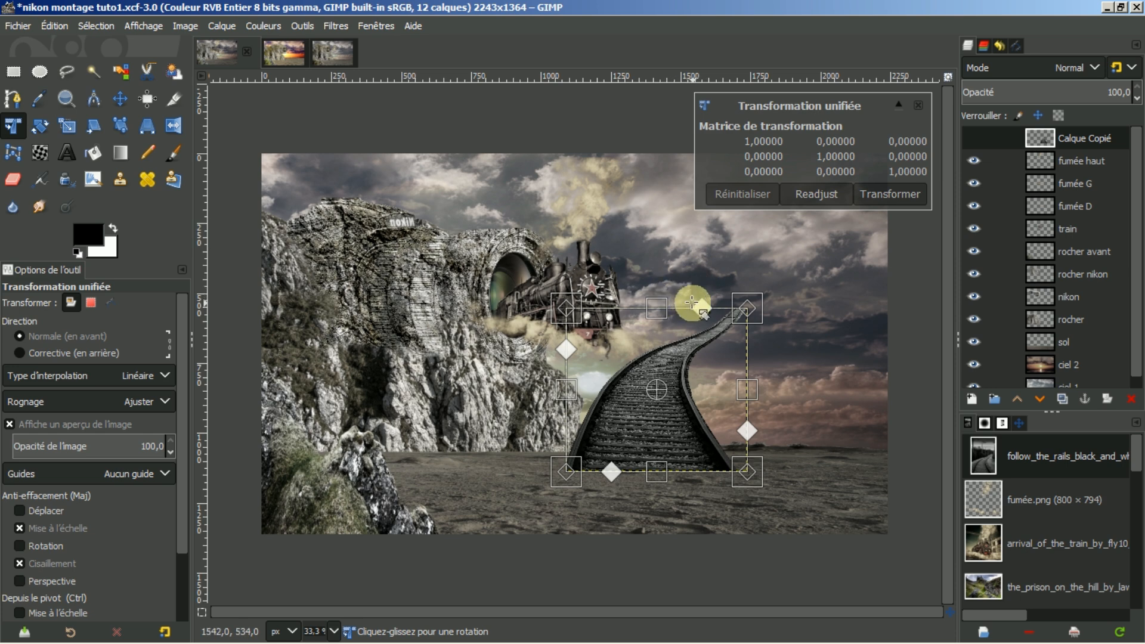
key("shift")
left_click_drag(655, 305, 672, 248)
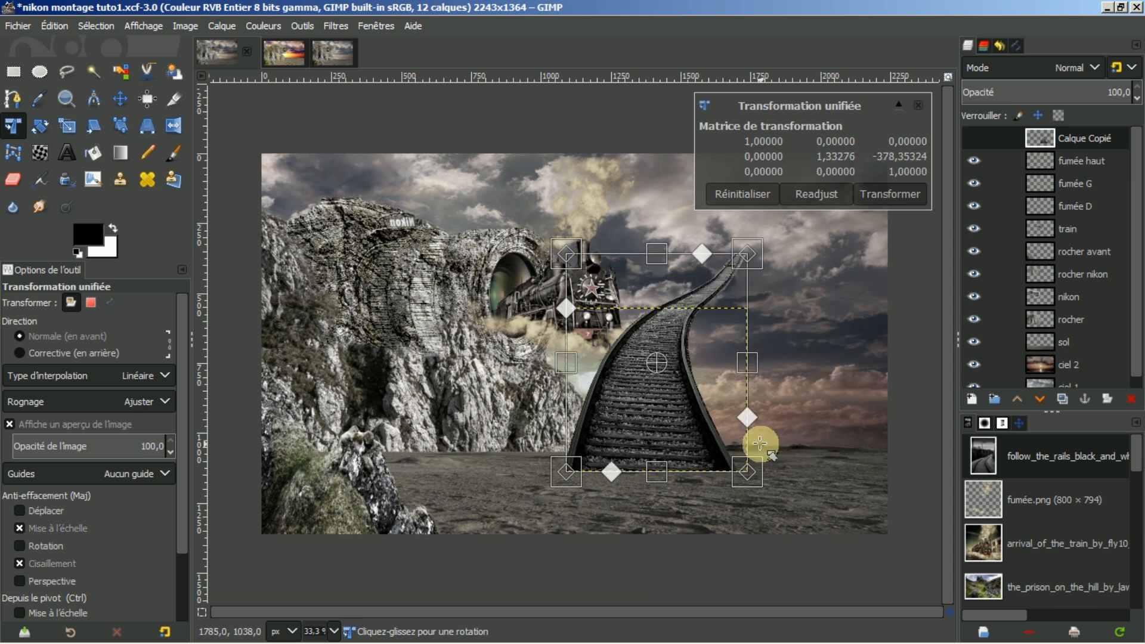
- Narrow the lower end of the rails by pulling both bottom corners inward in perspective, and apply the transformation
left_click_drag(746, 472, 695, 471)
left_click_drag(562, 474, 621, 476)
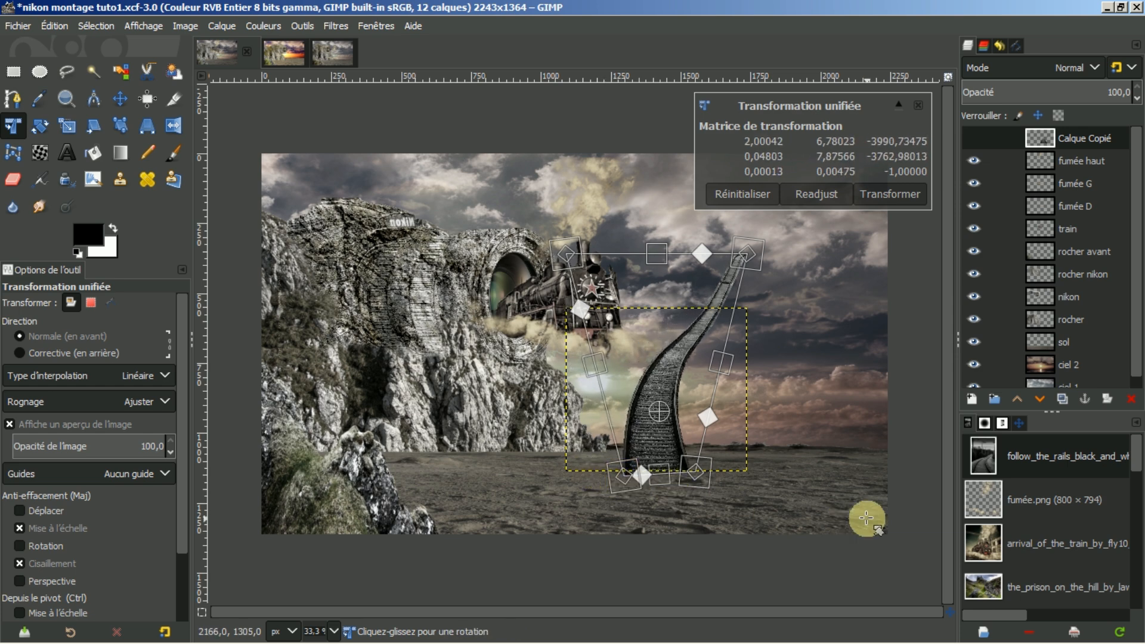
left_click_drag(698, 470, 695, 473)
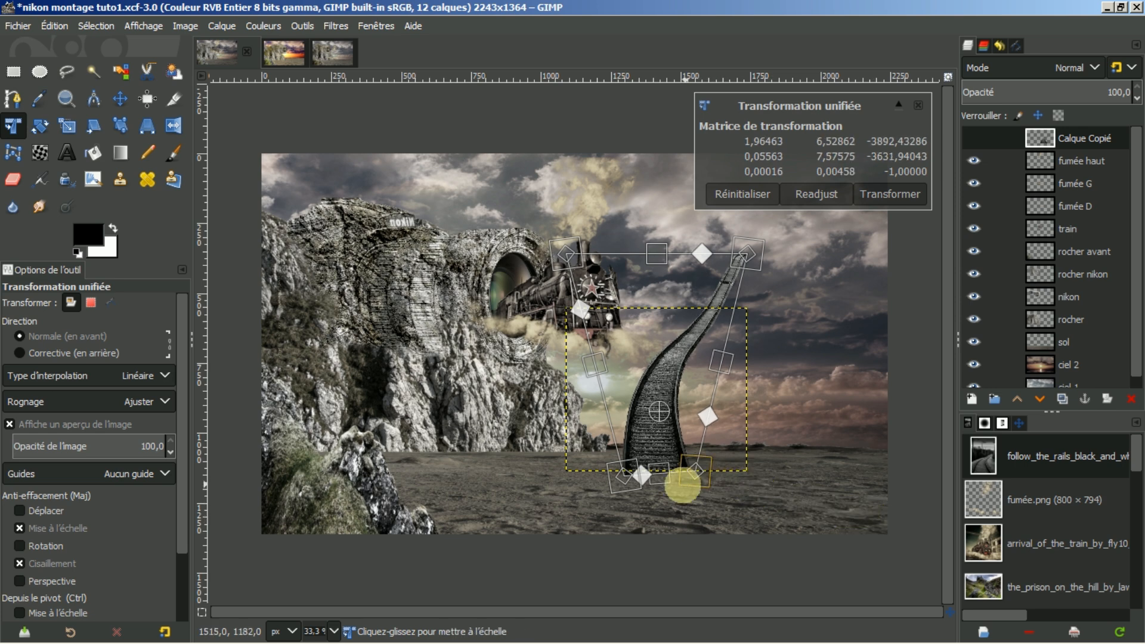
left_click_drag(626, 478, 630, 475)
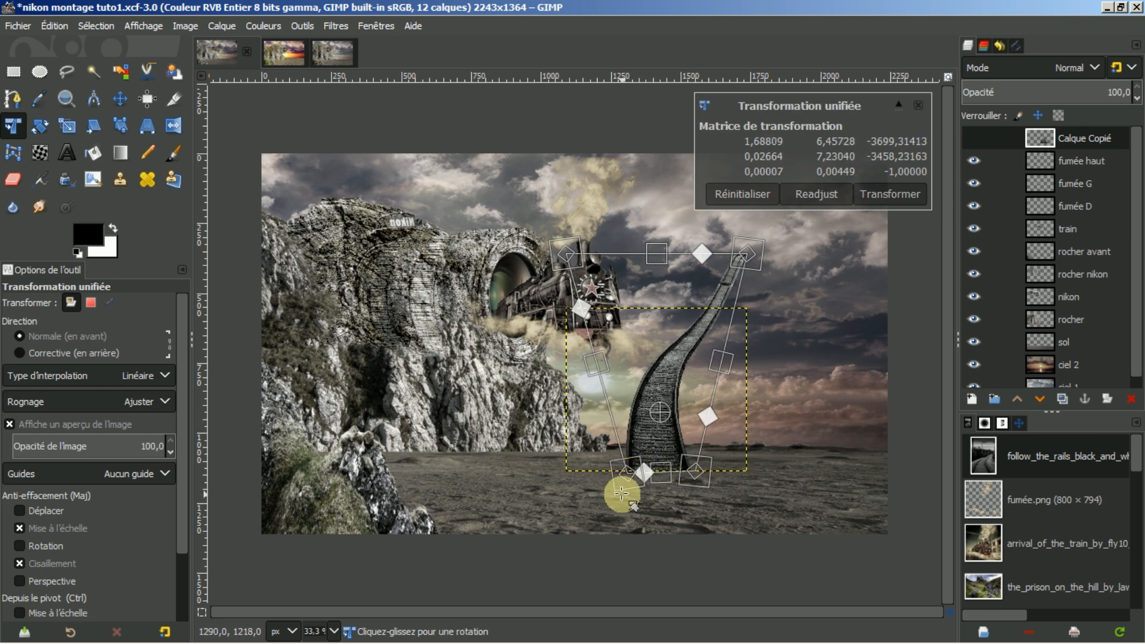
left_click_drag(628, 476, 626, 476)
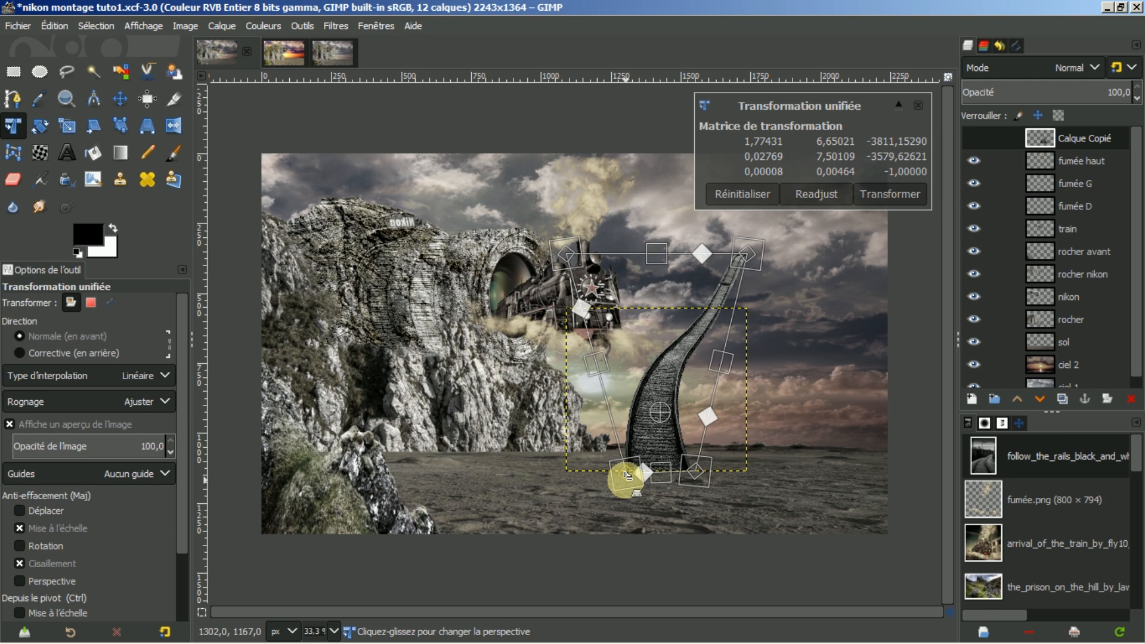
left_click(892, 194)
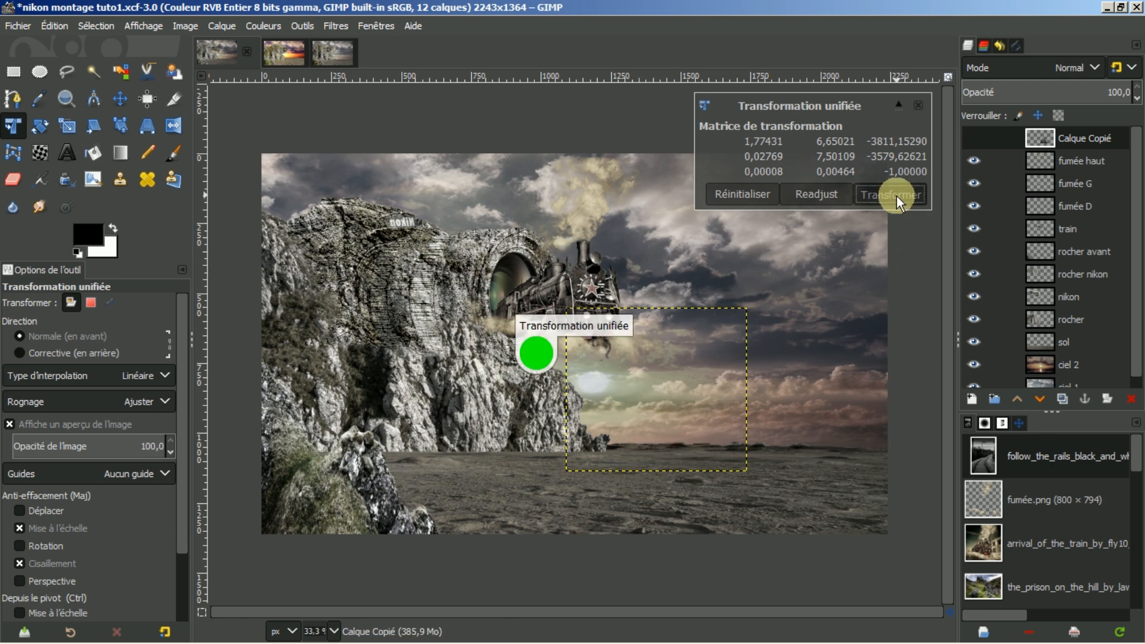
- Rename the pasted rails layer to "rail G" and flip it horizontally
double_click(1082, 137)
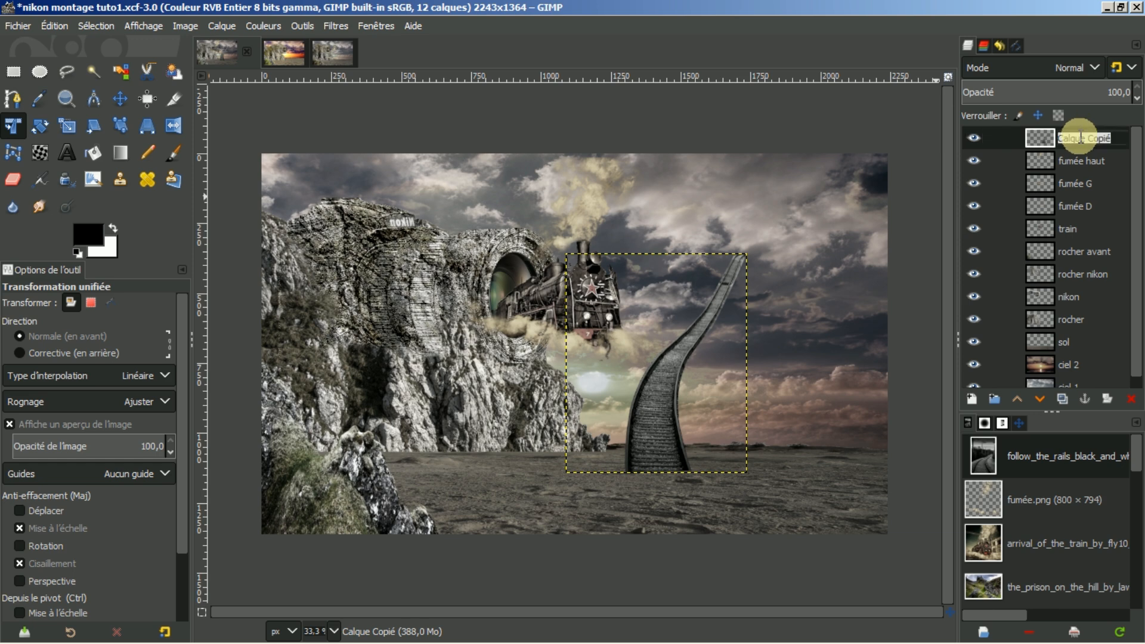
type("r")
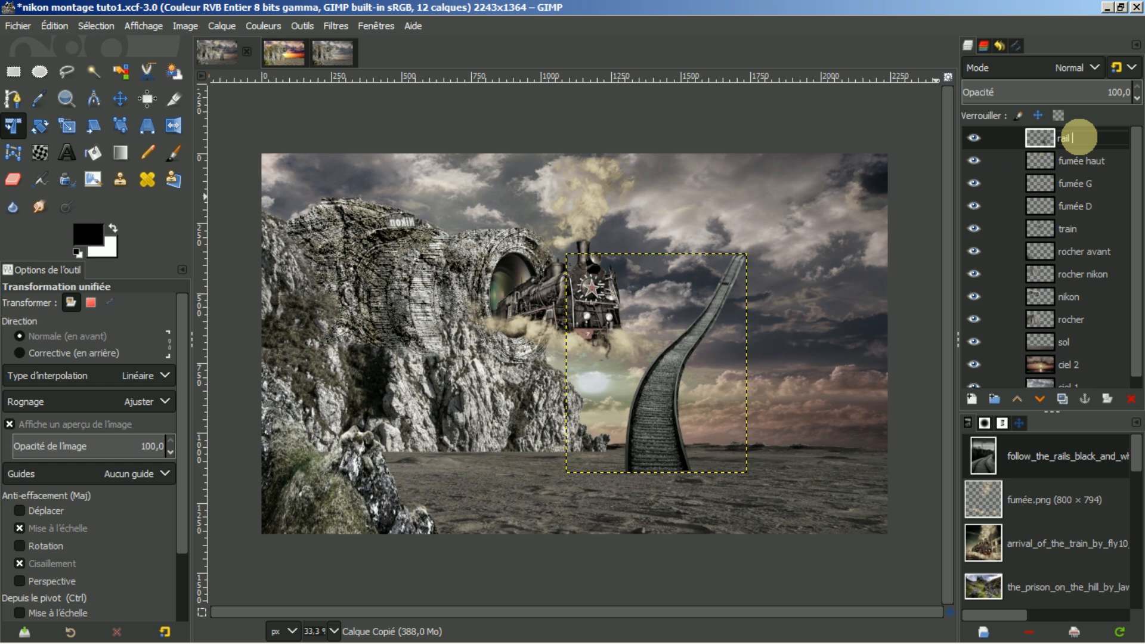
type("ail G")
key("Return")
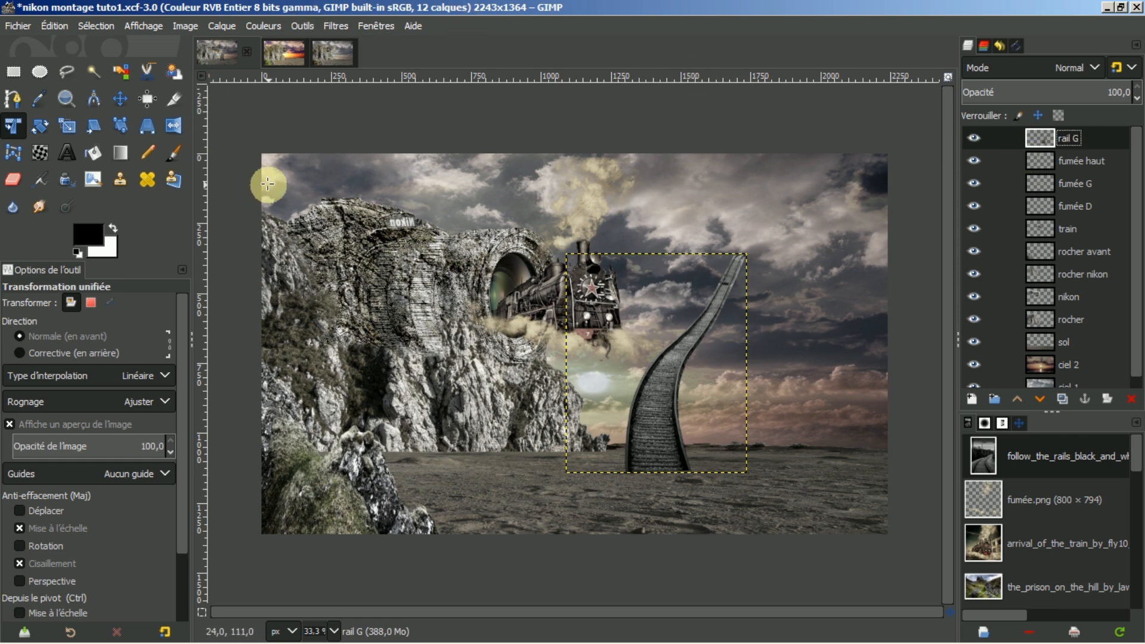
left_click(173, 126)
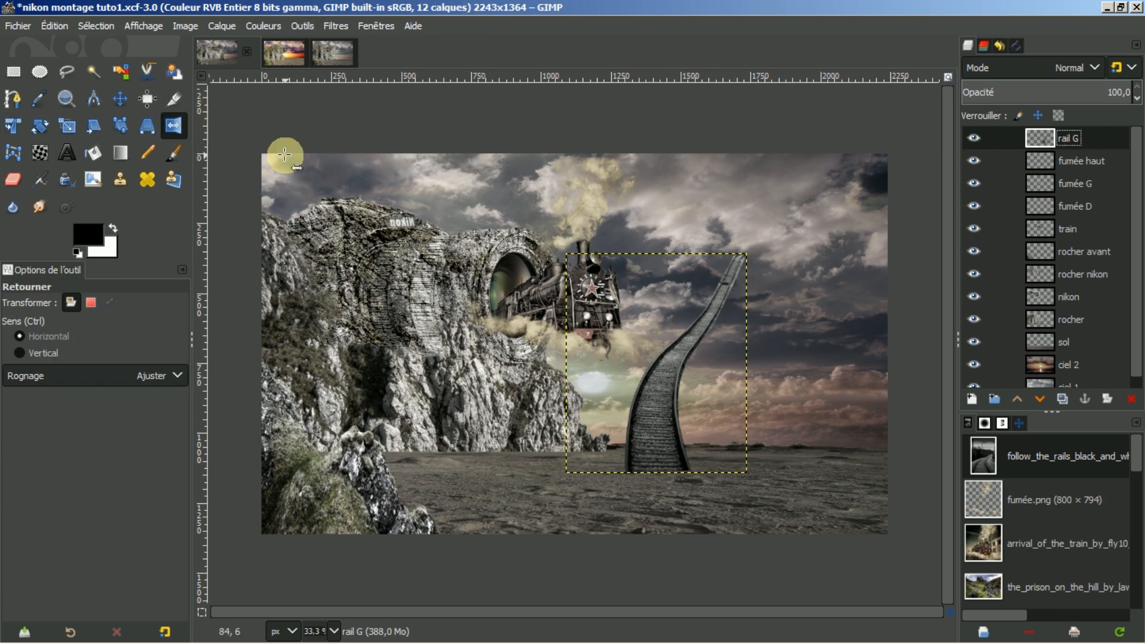
left_click(674, 350)
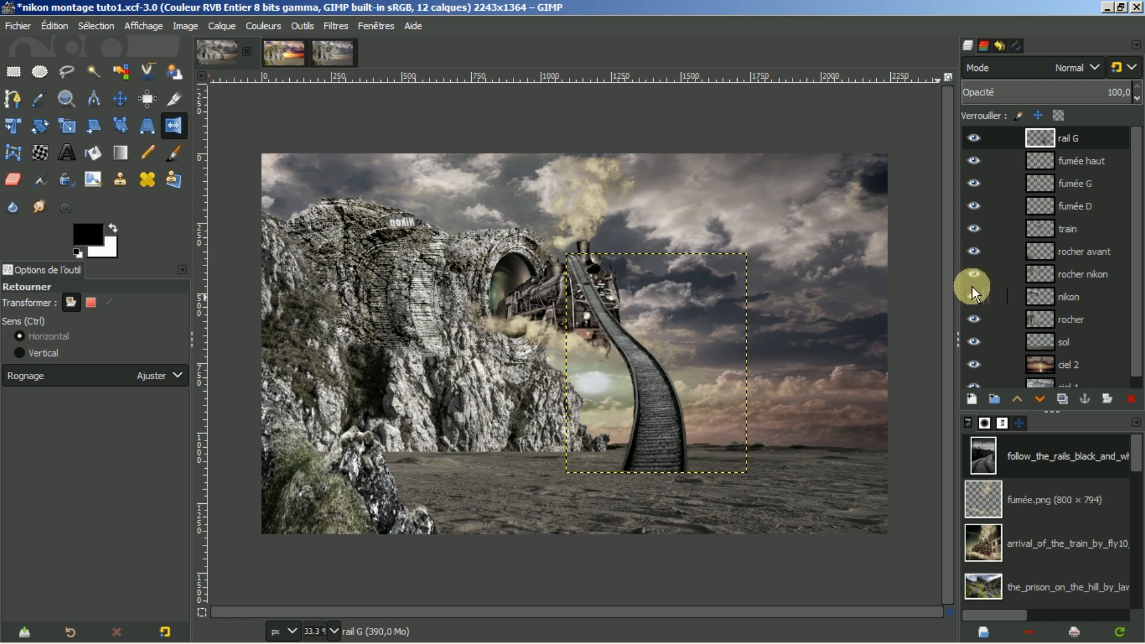
- Lower the "rail G" layer to just beneath "train" and shift the rails left and slightly down under the locomotive
left_click(1039, 395)
left_click(1039, 395)
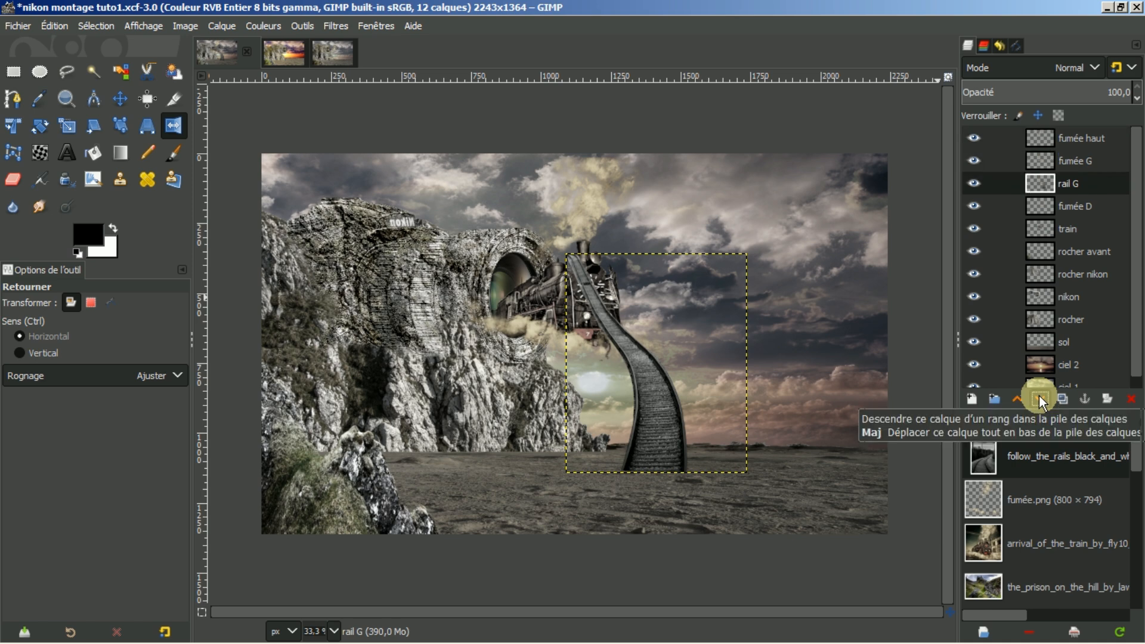
left_click(1038, 398)
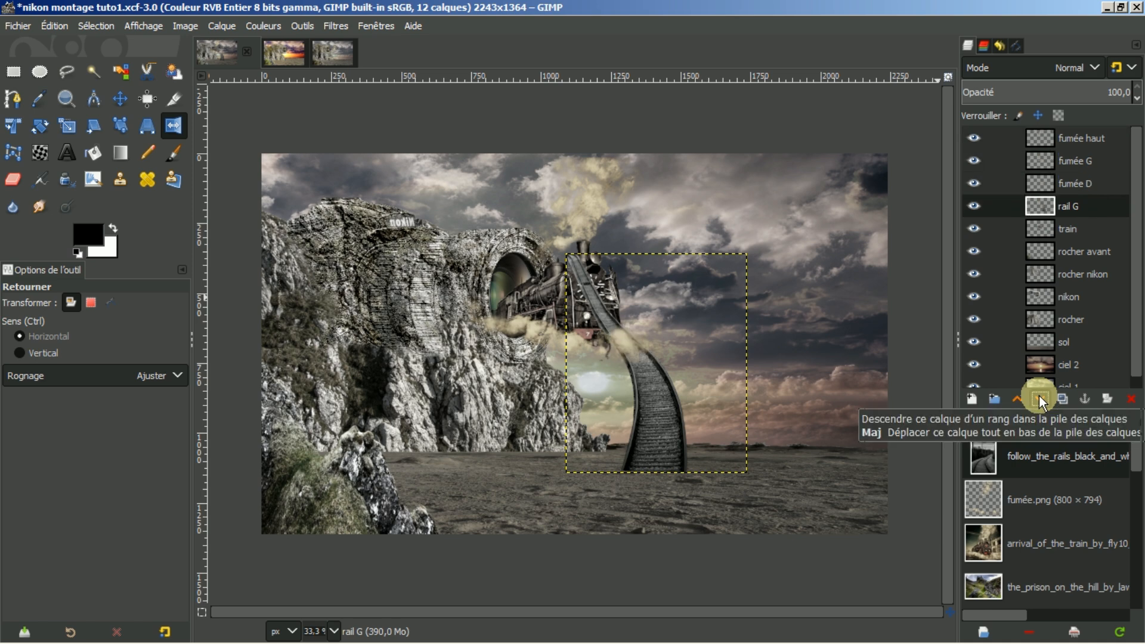
left_click(1039, 398)
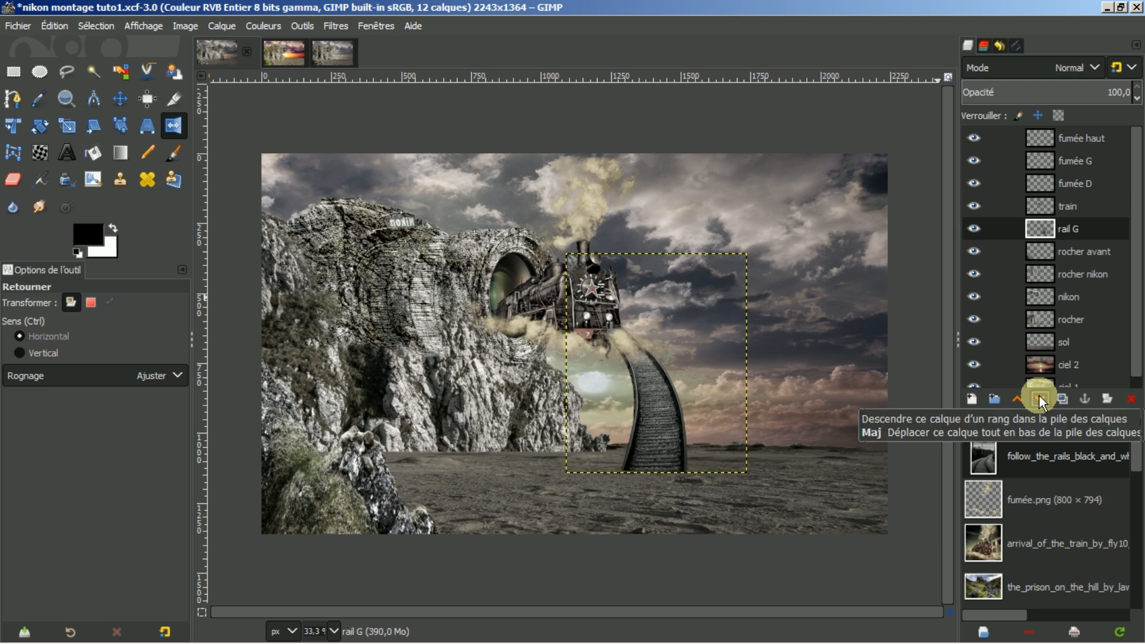
left_click(119, 98)
left_click_drag(639, 389, 617, 394)
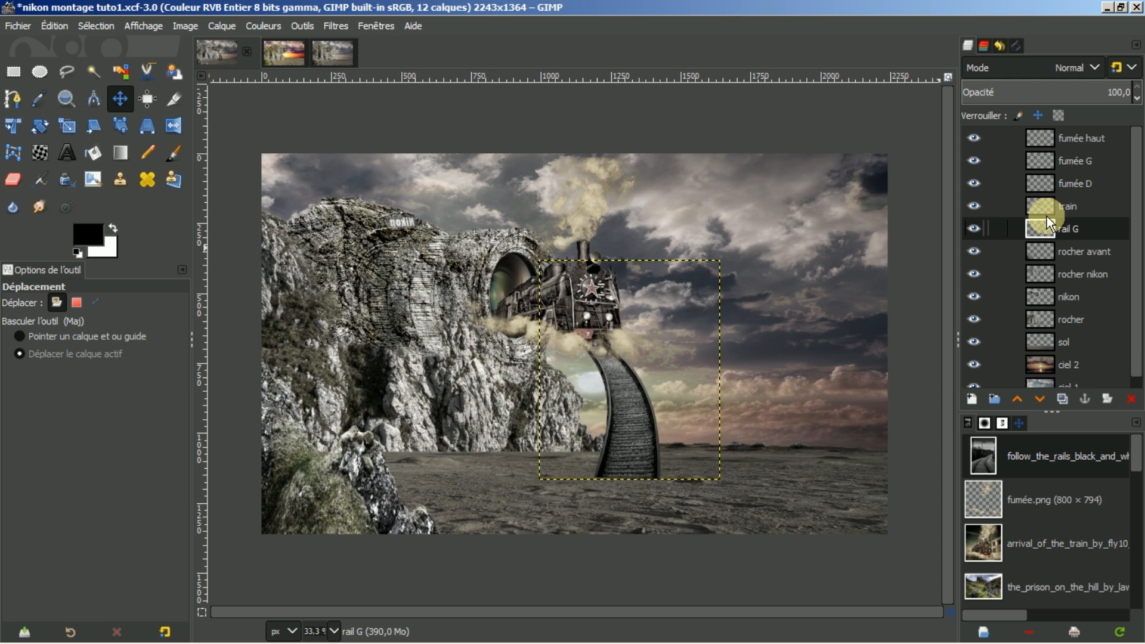
- Duplicate the "rail G" layer and name the copy "rail D"
left_click(1062, 399)
double_click(1078, 231)
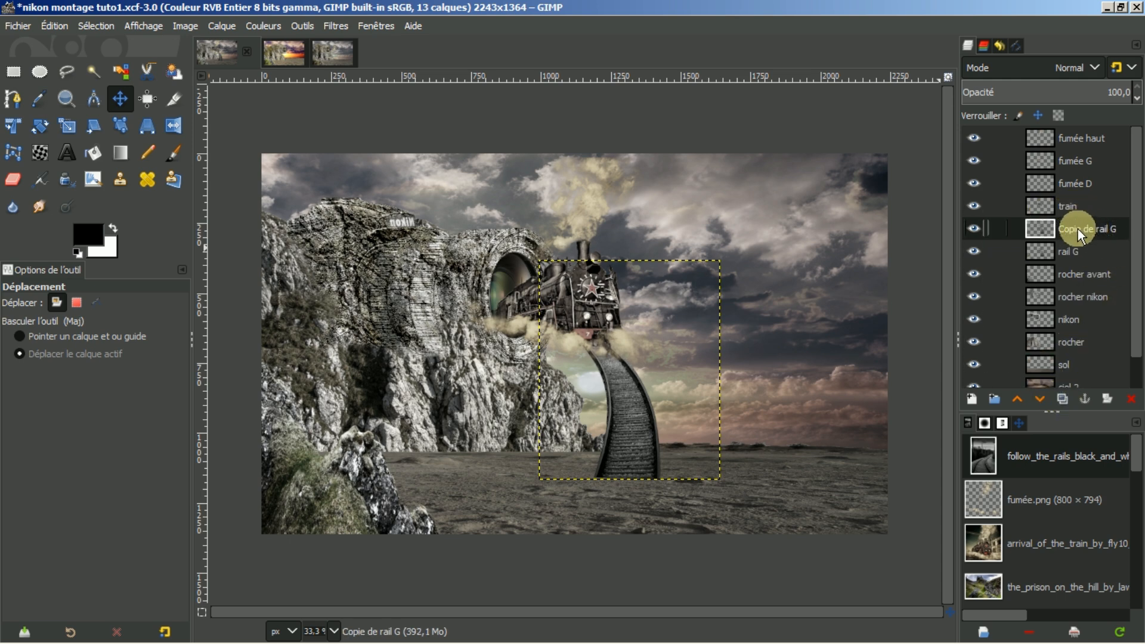
type("rail D")
key("Return")
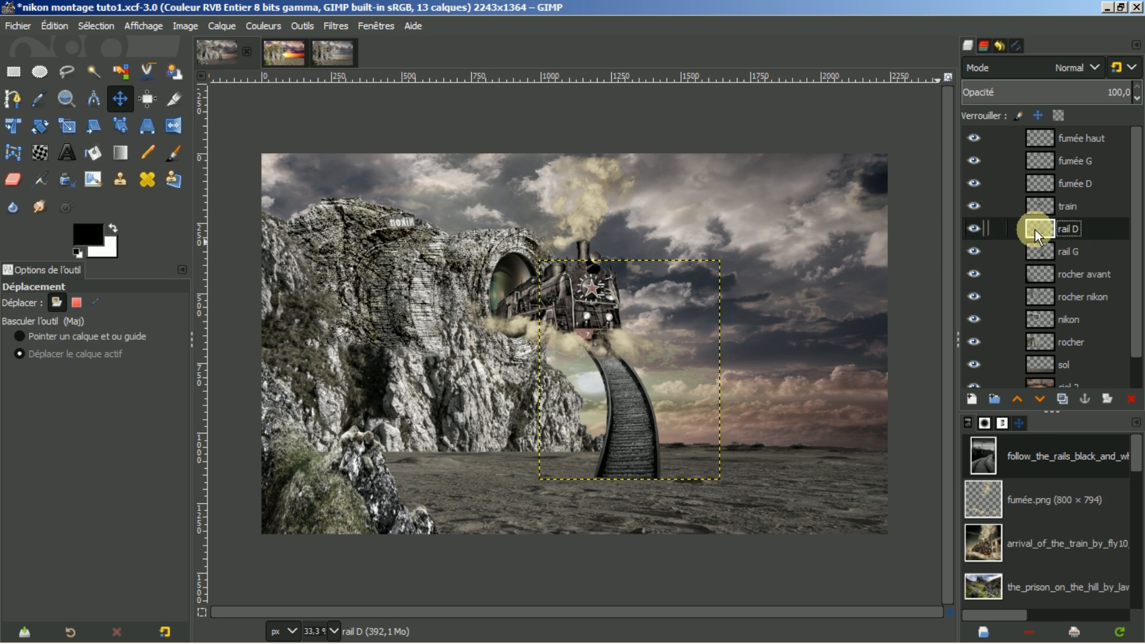
- Move the "rail D" copy well to the right of the first rails and flip it horizontally
left_click(121, 100)
left_click_drag(622, 382, 769, 390)
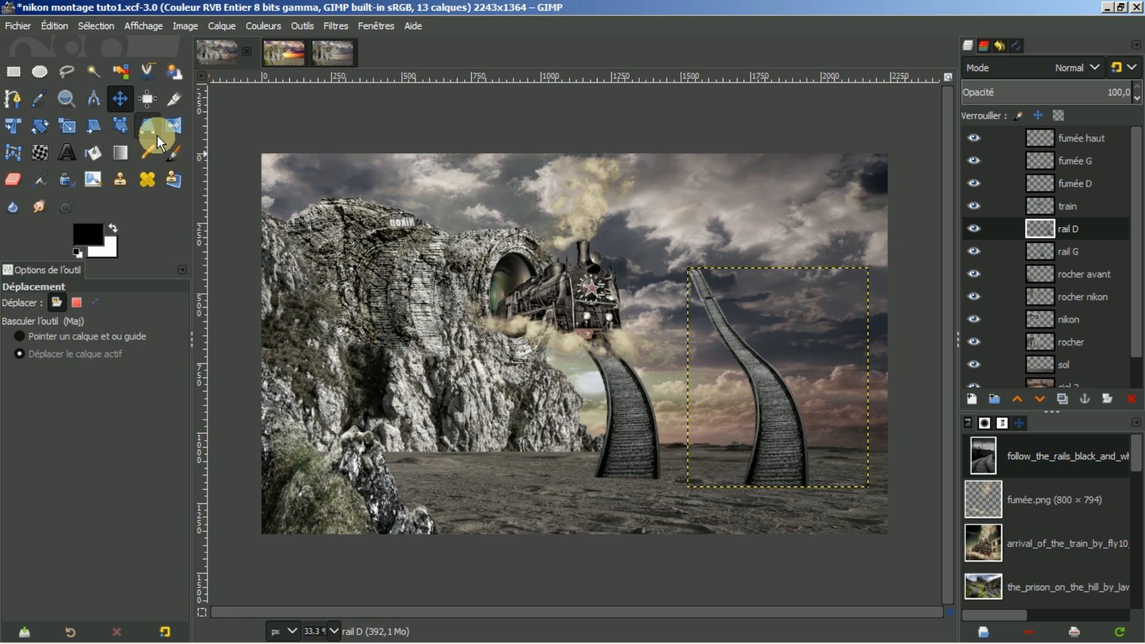
left_click(173, 127)
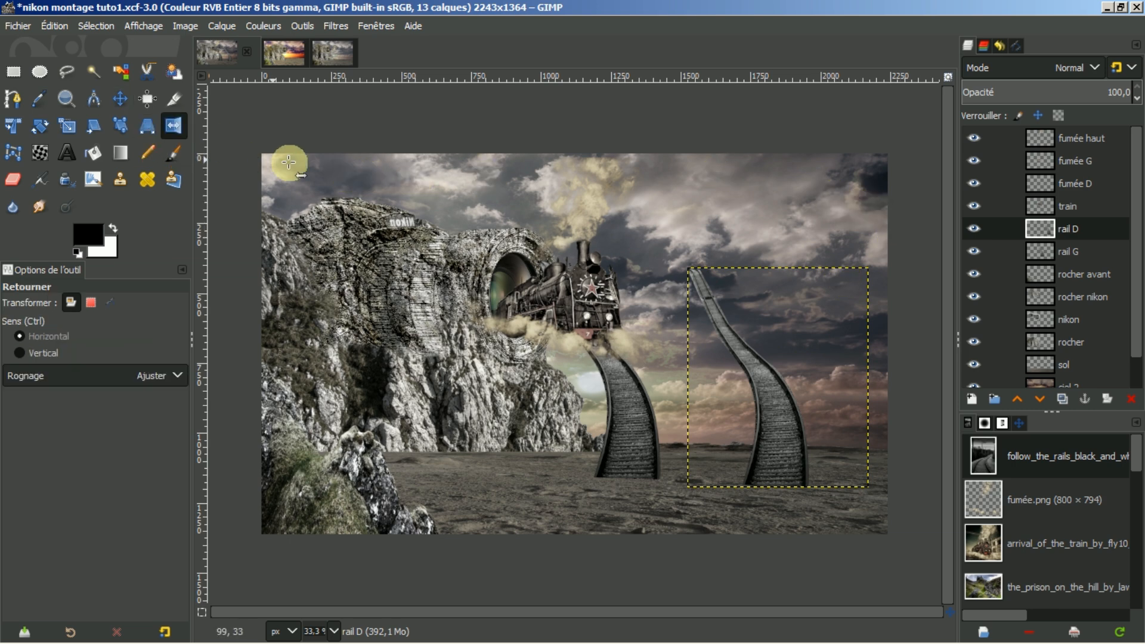
left_click(806, 407)
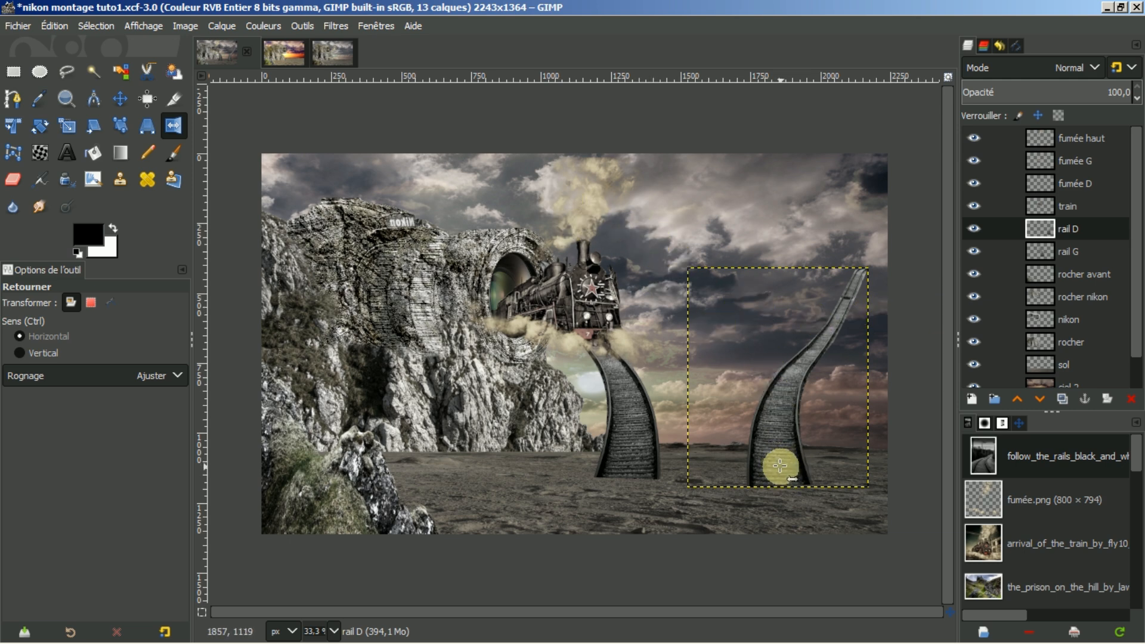
- With Unified Transform, stretch "rail D" upward to about 1.15 times its height, pull both bottom corners inward in perspective, and apply it
left_click(13, 125)
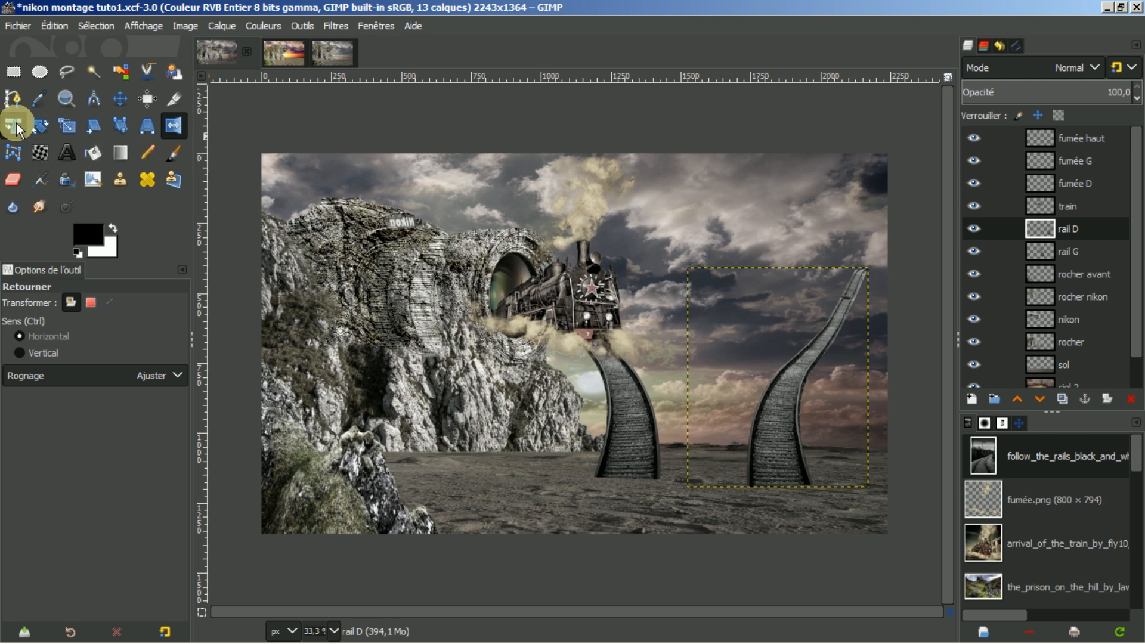
left_click(774, 298)
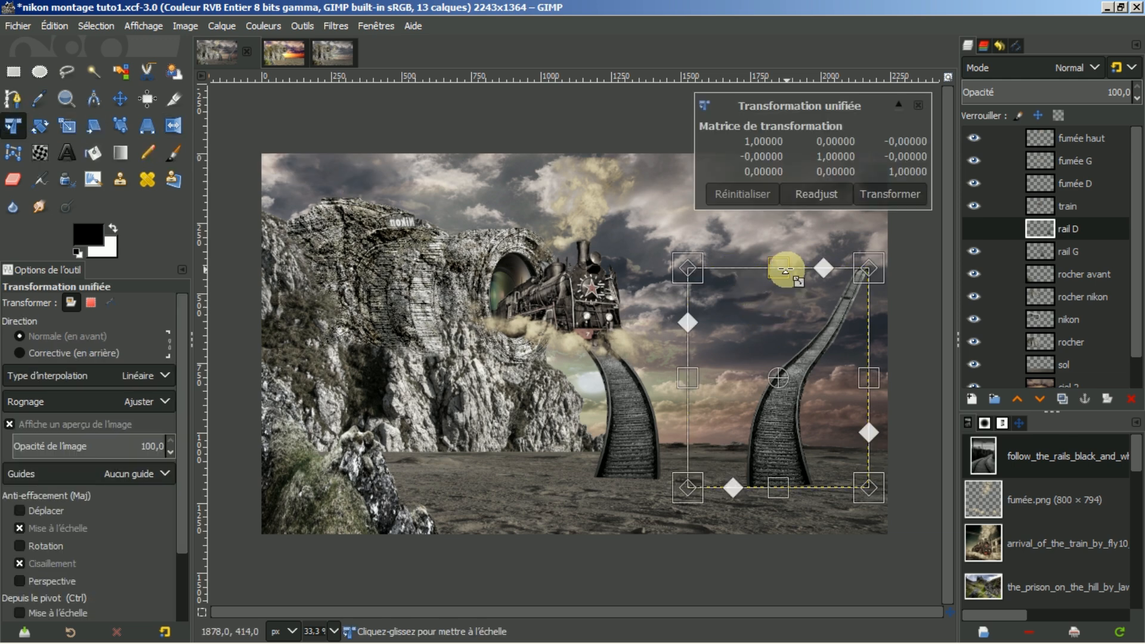
left_click_drag(780, 270, 778, 235)
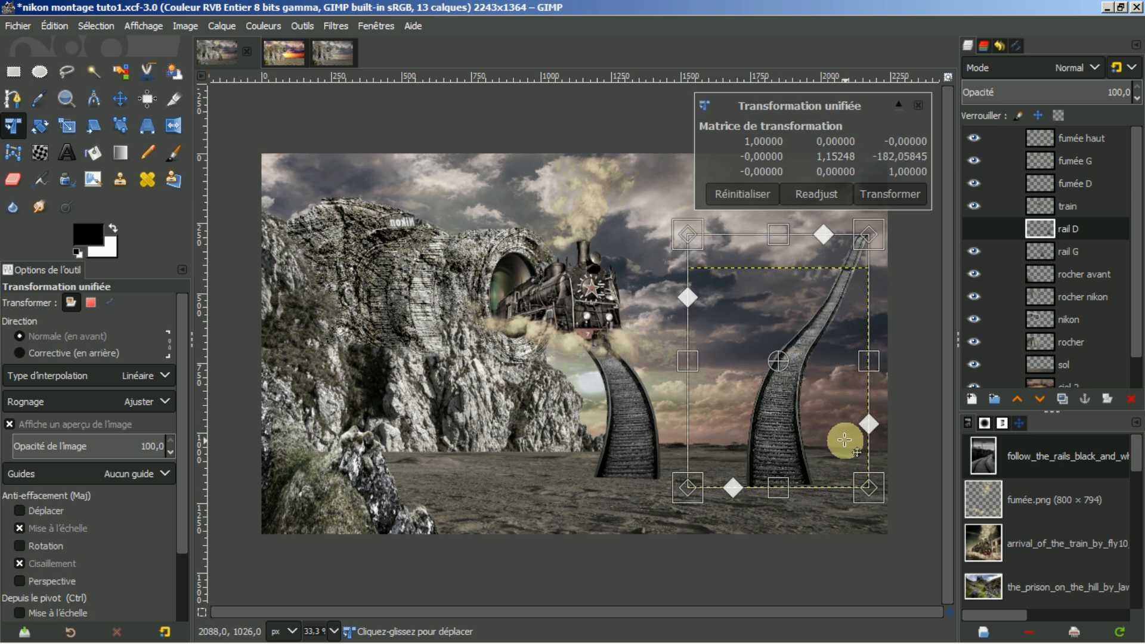
left_click_drag(869, 486, 836, 489)
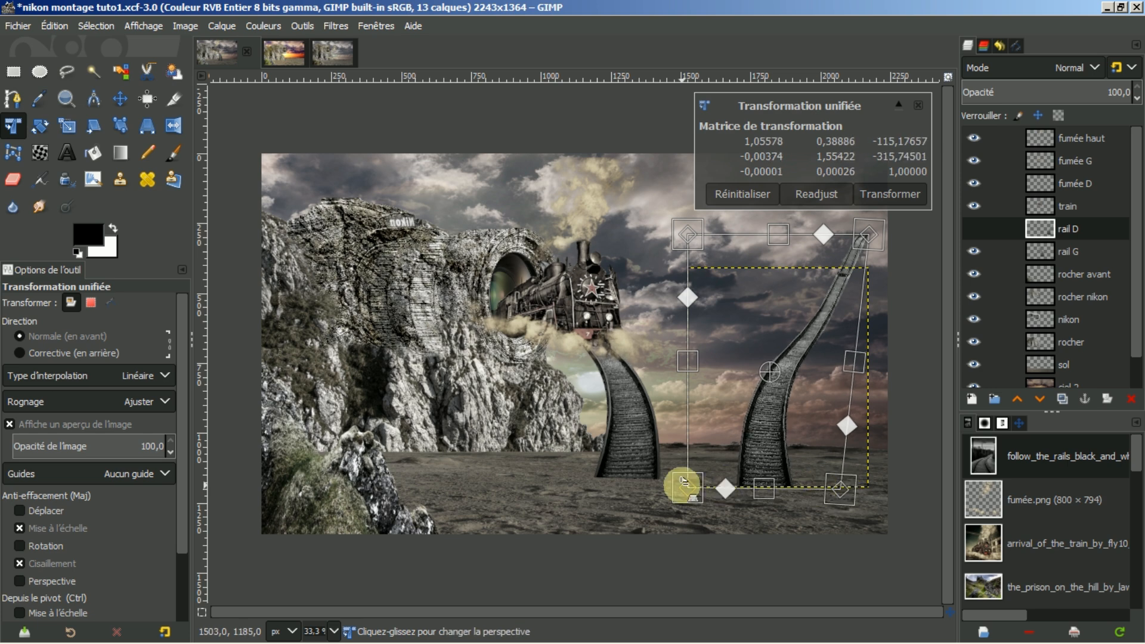
left_click_drag(686, 488, 706, 484)
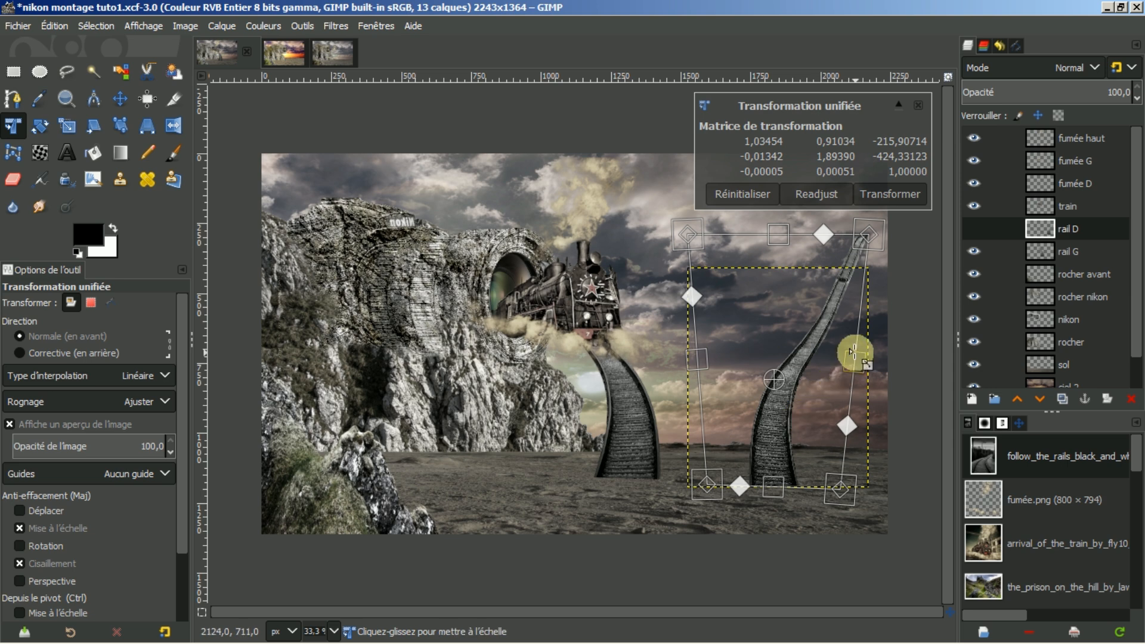
left_click(911, 194)
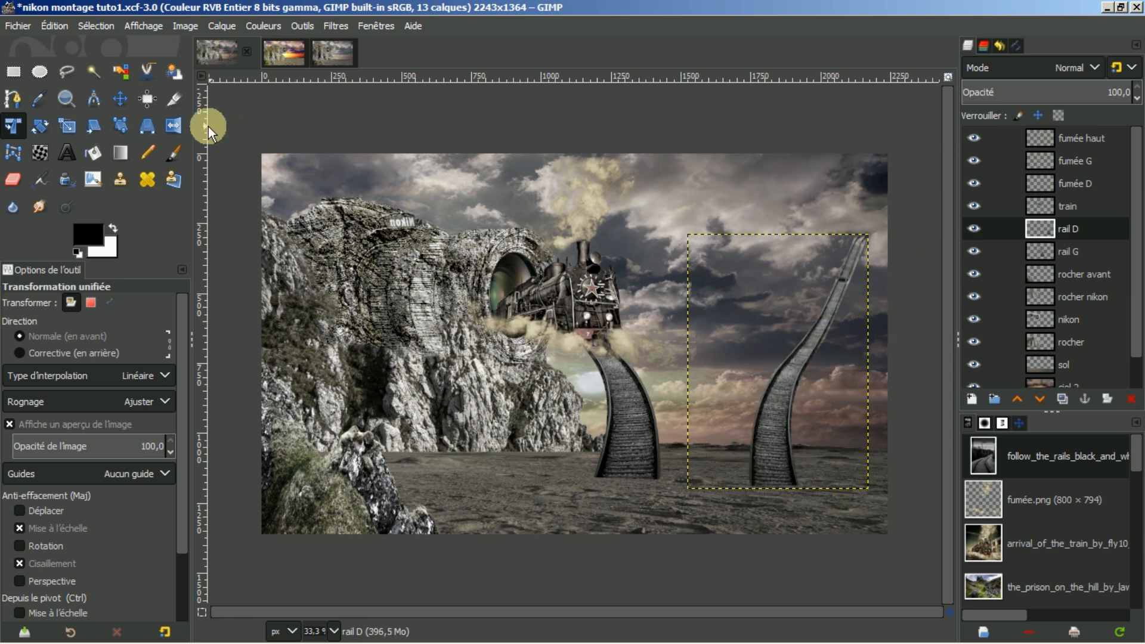
- Start a Handle Transform on "rail D" and place handles at the top centre, bottom centre and left side of the layer
left_click(117, 123)
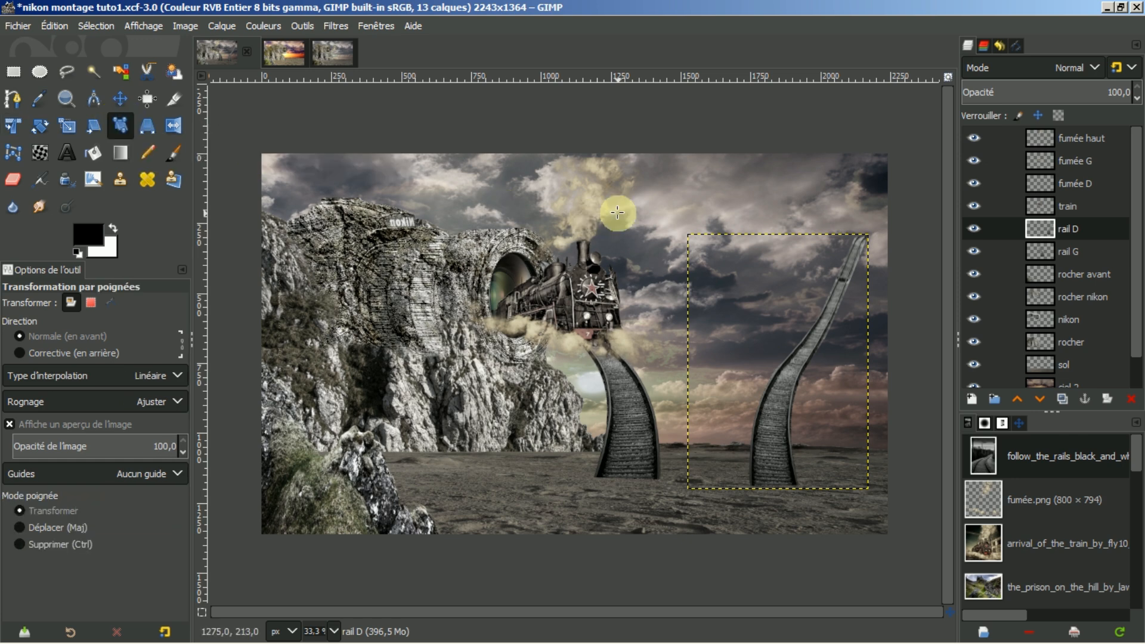
left_click(777, 243)
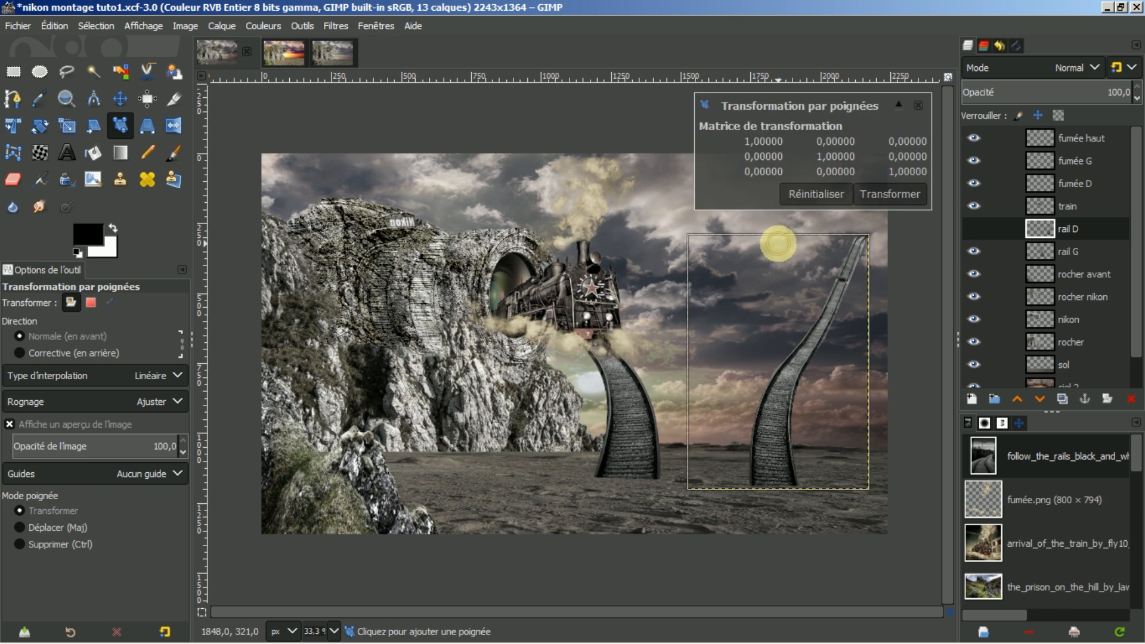
left_click(779, 479)
left_click(707, 359)
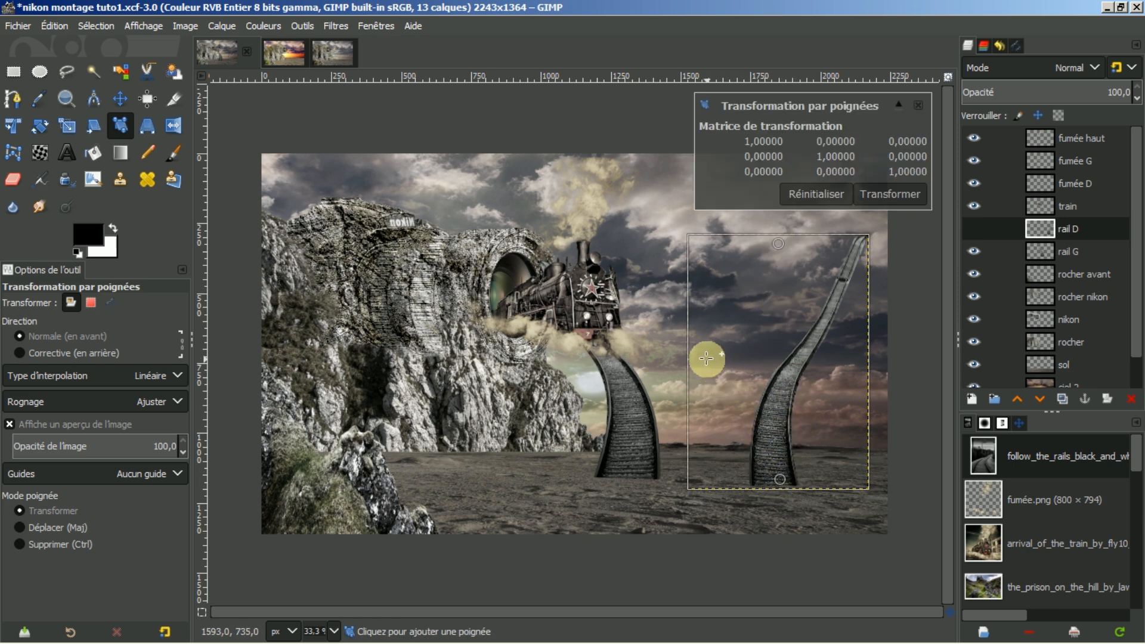
- Adjust the rail D layer with a third transform handle, apply the transformation, and move the rail slightly up and to the right
left_click(849, 356)
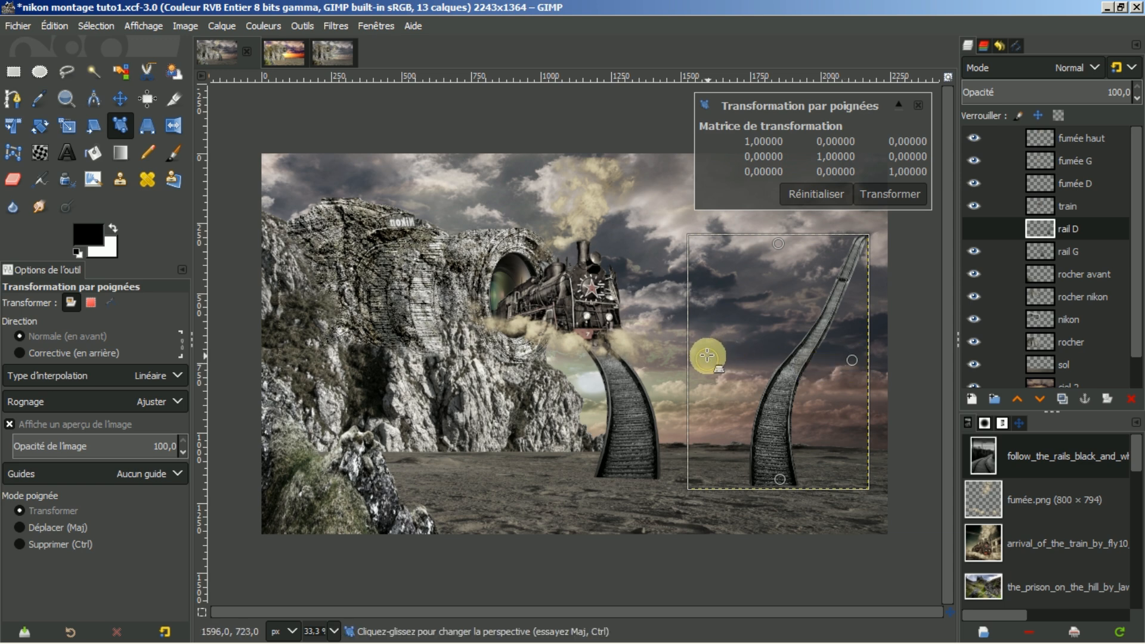
left_click_drag(706, 356, 714, 360)
left_click(906, 195)
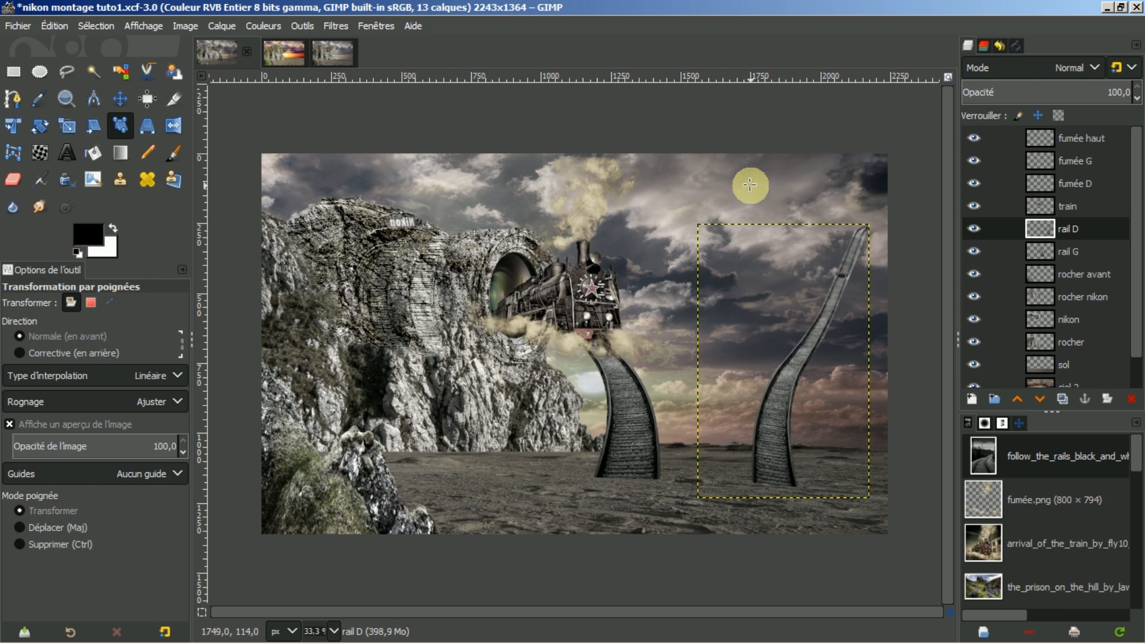
left_click(120, 99)
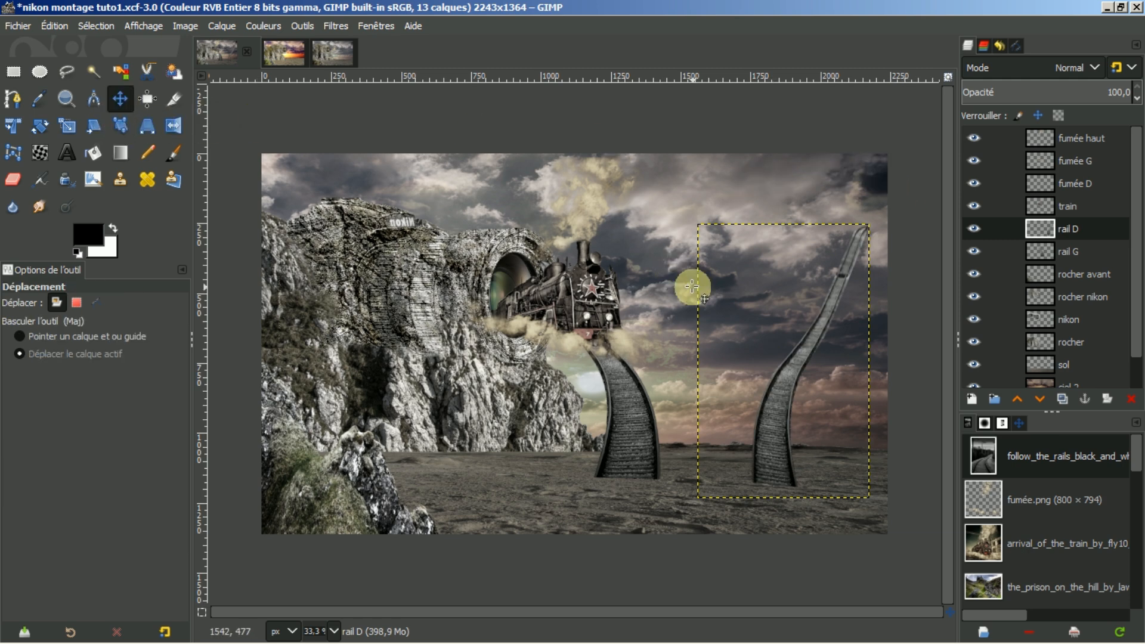
left_click_drag(784, 411, 791, 403)
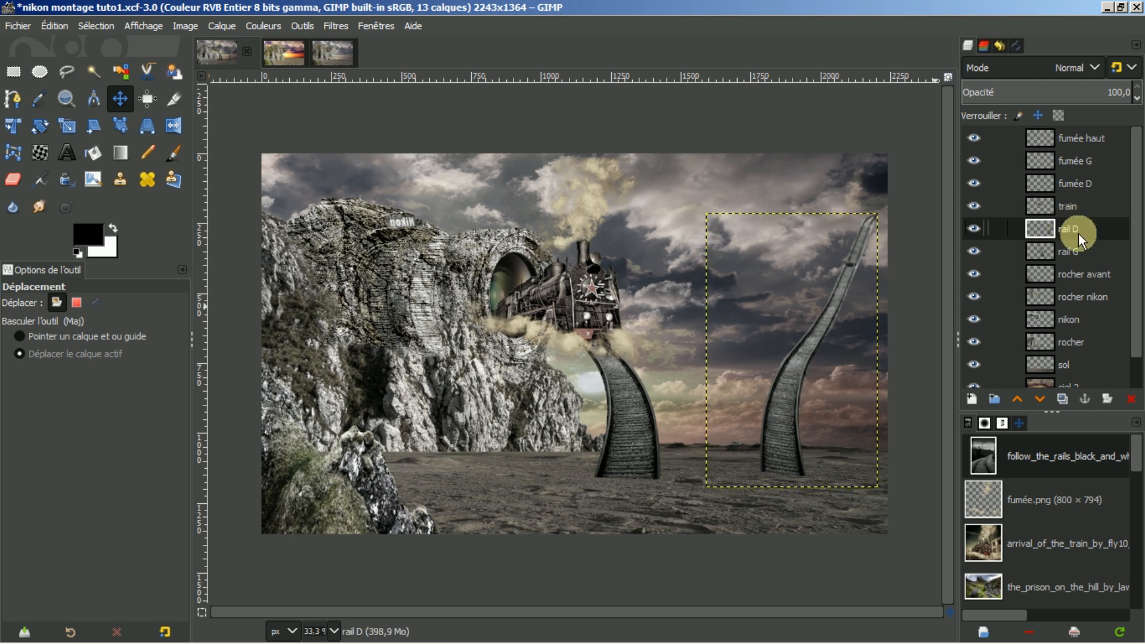
- Move the rail G layer slightly down and expand its boundary to the image dimensions
left_click(1061, 250)
left_click_drag(626, 382, 628, 388)
left_click(1011, 257)
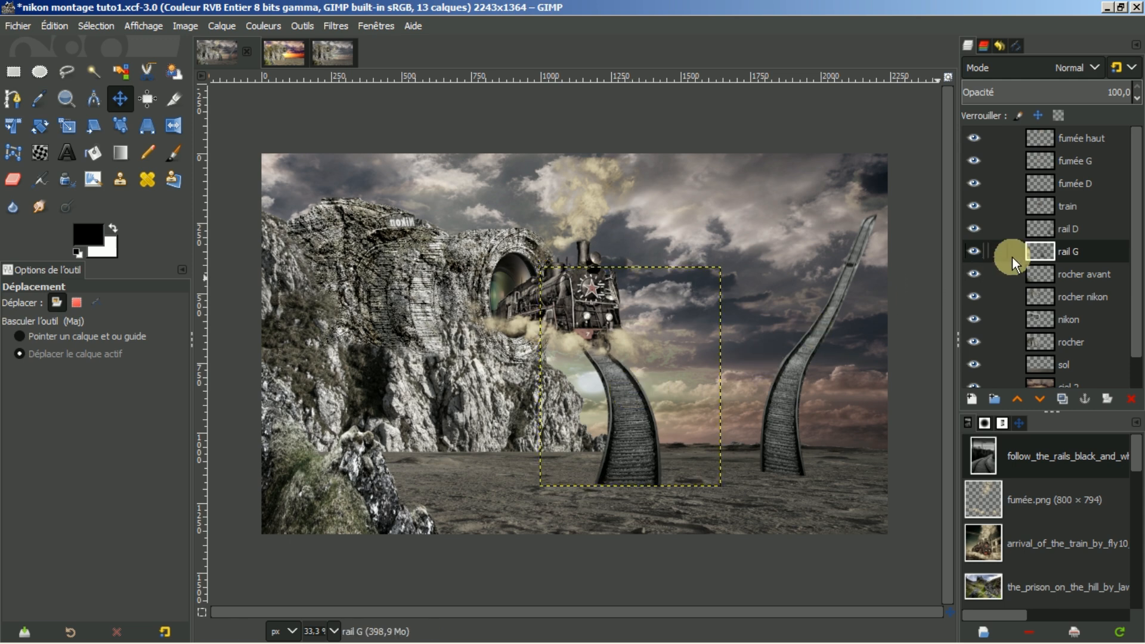
right_click(1078, 249)
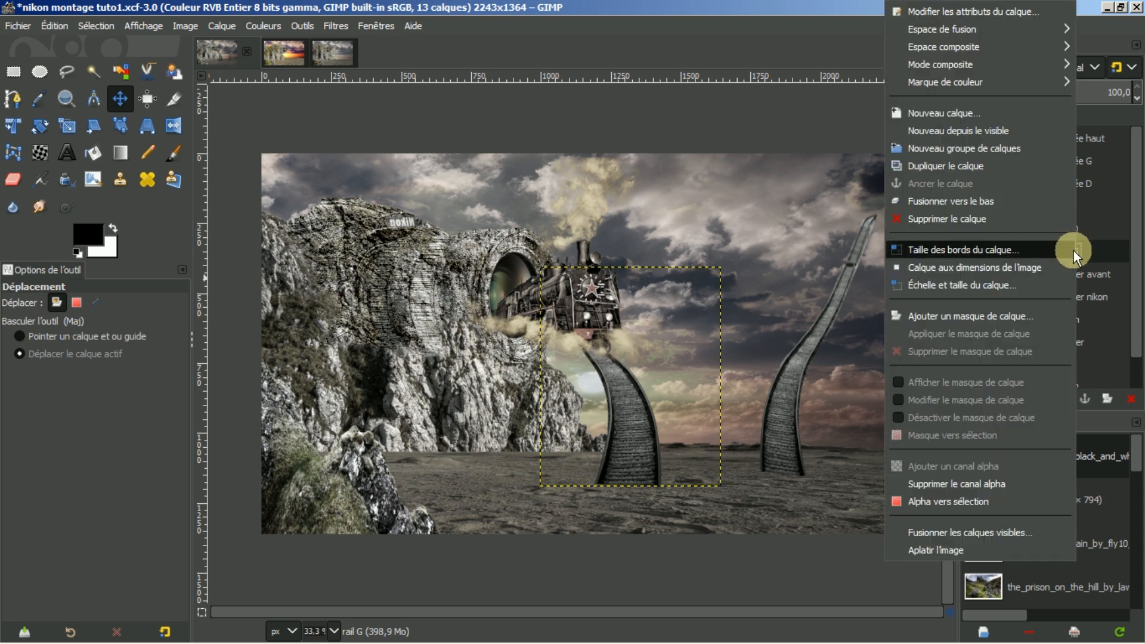
left_click(1012, 268)
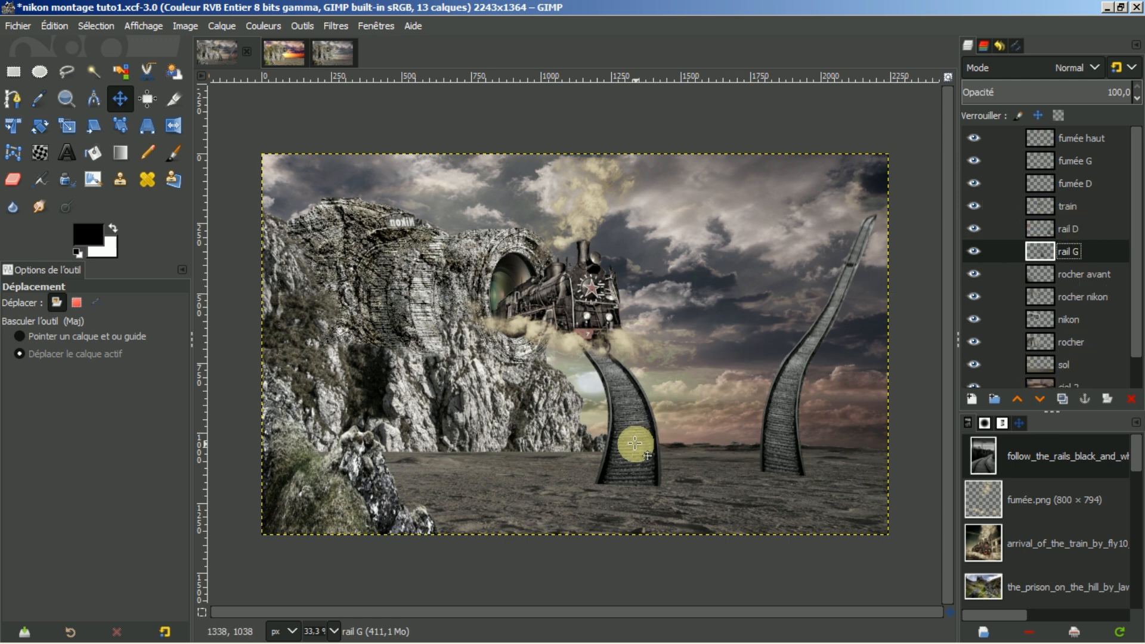
- Add a new transparent layer above the fumée haut layer
scroll(635, 442, "up", 2)
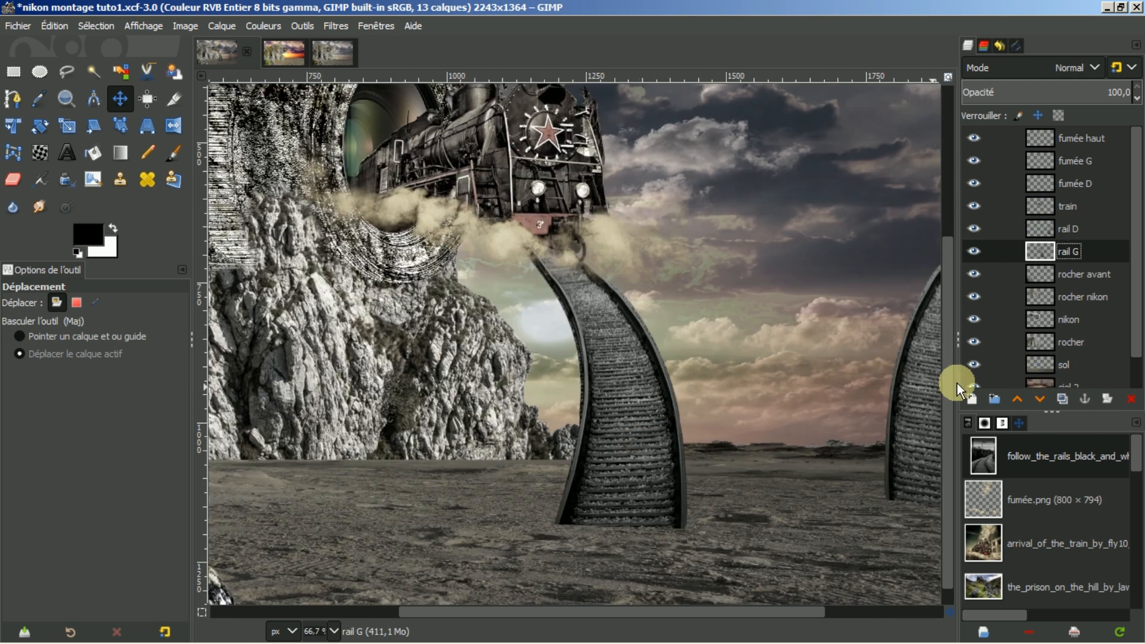
scroll(946, 378, "down", 1)
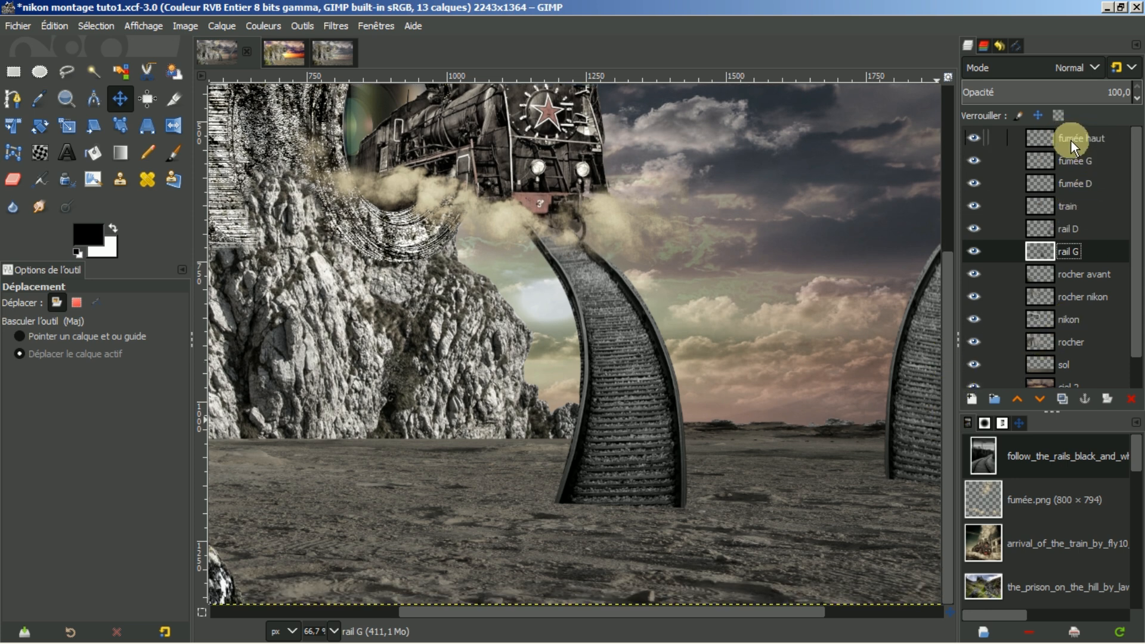
left_click(1089, 137)
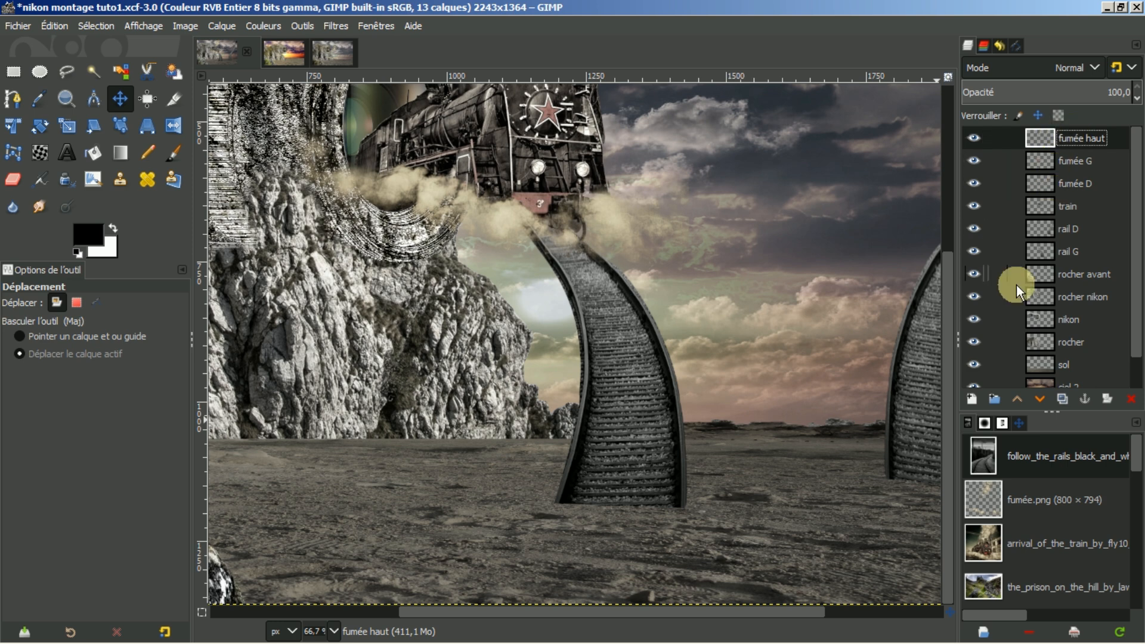
left_click(971, 400)
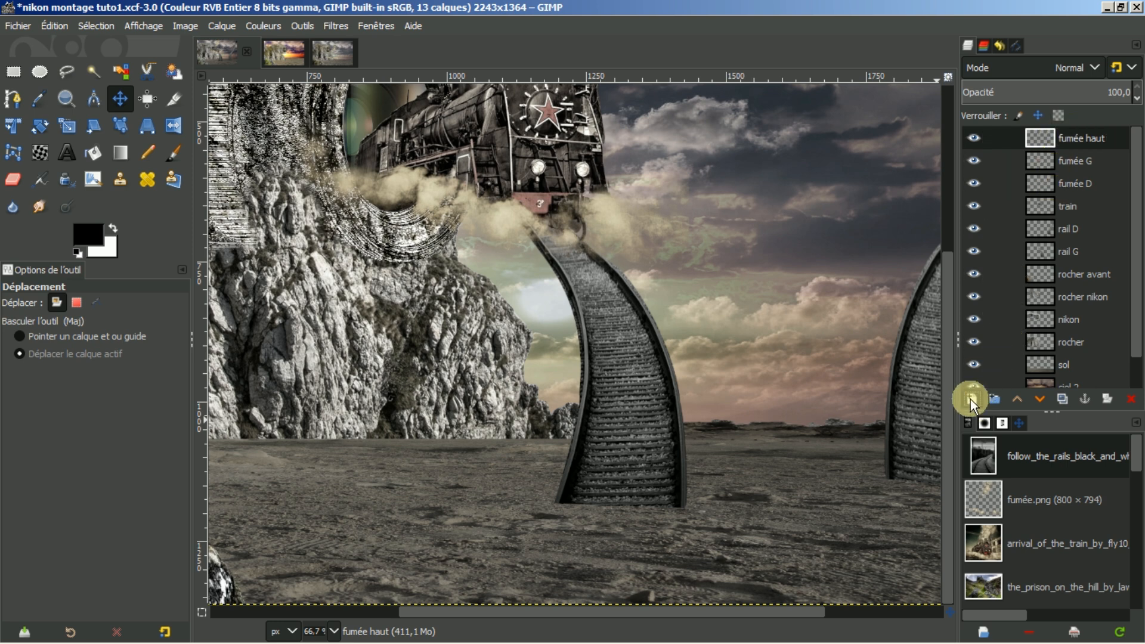
left_click(1004, 599)
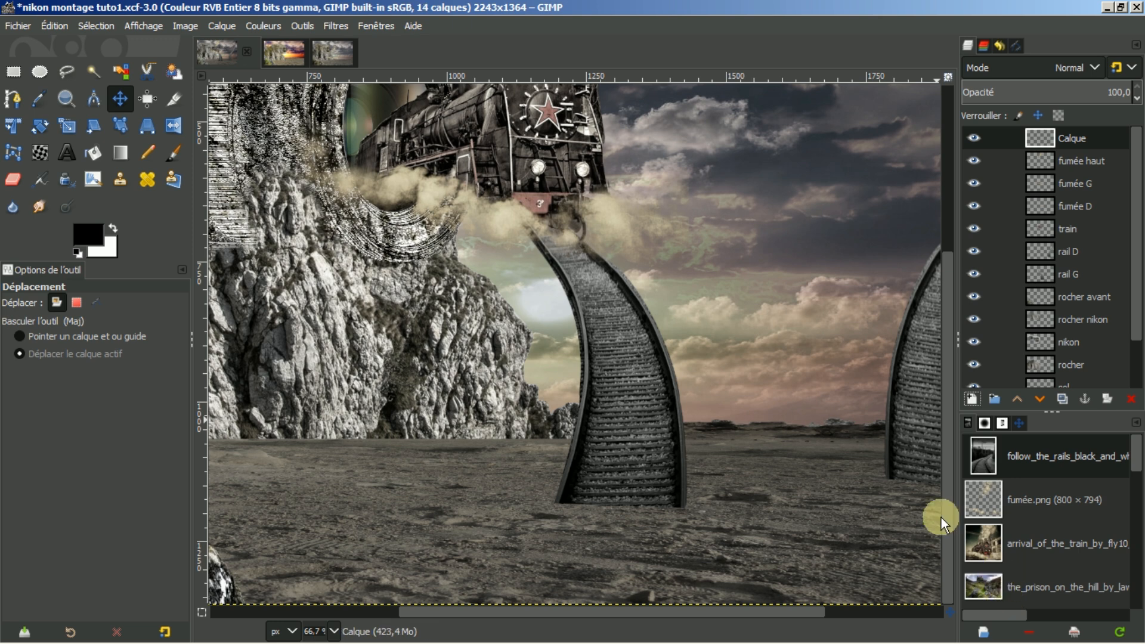
- Draw a flat elliptical selection of about 406 × 102 px around the base of the rail under the train
left_click(40, 71)
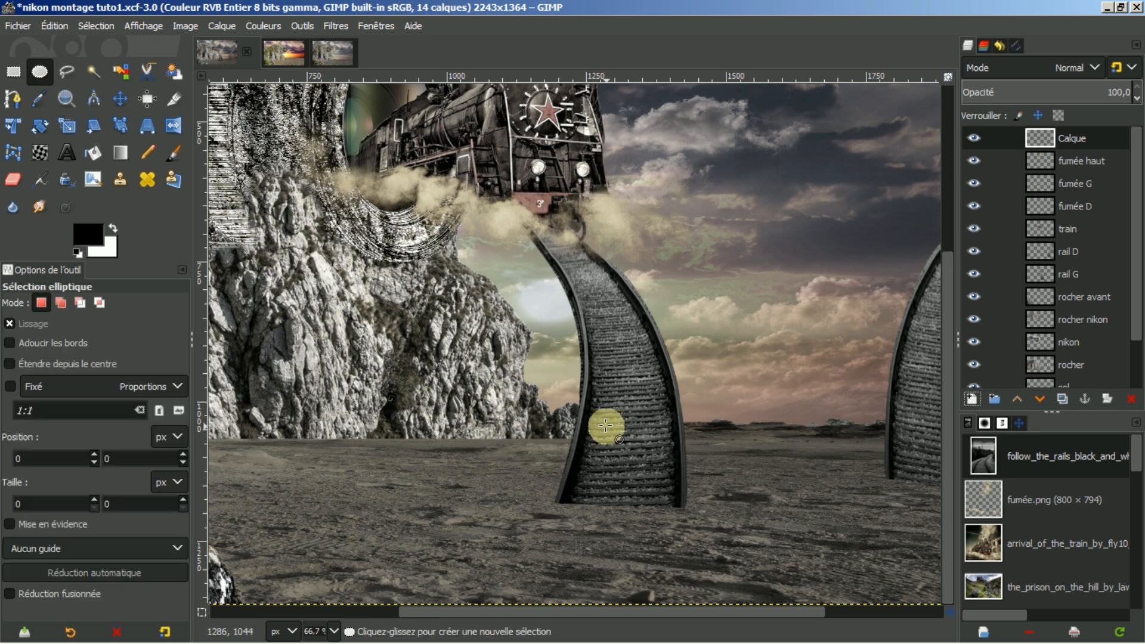
left_click_drag(529, 456, 734, 516)
left_click_drag(549, 485, 530, 485)
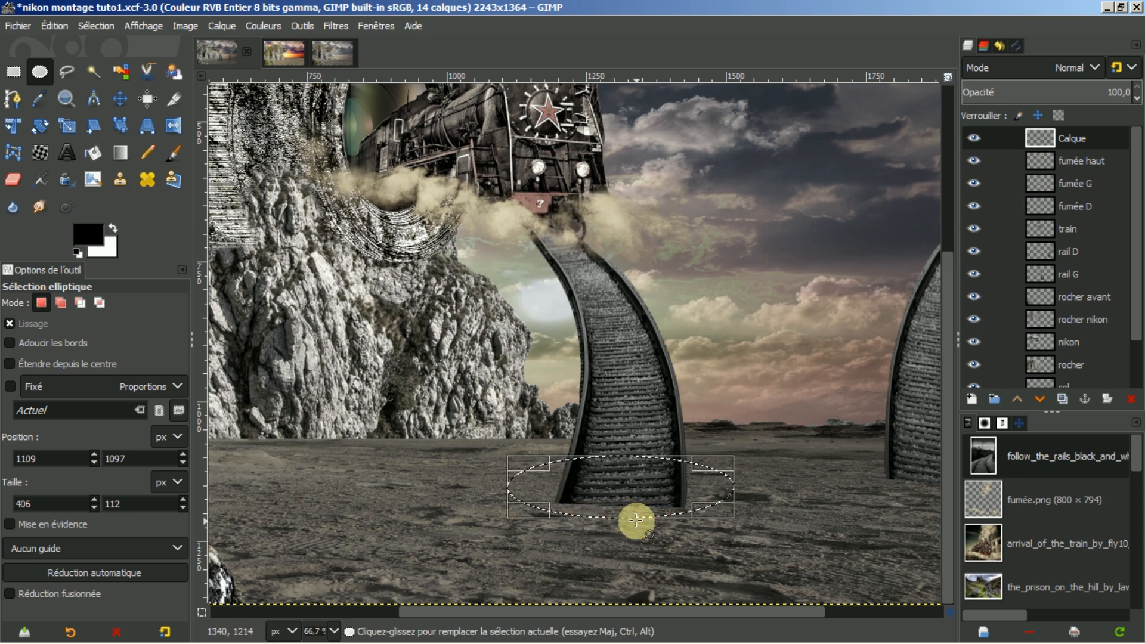
left_click_drag(624, 485, 621, 477)
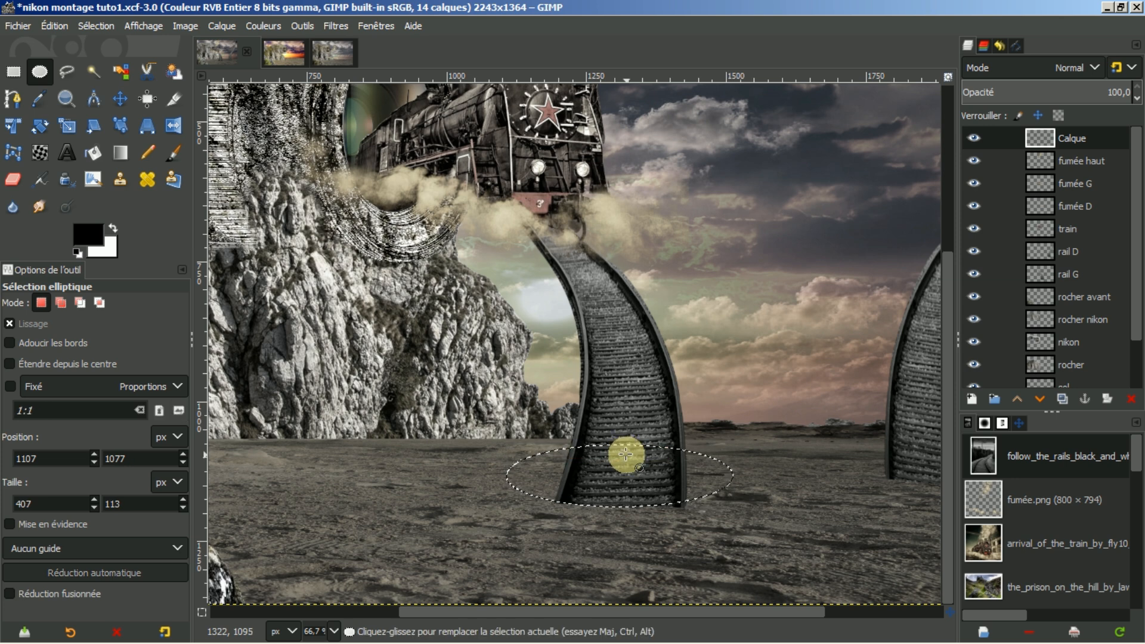
left_click_drag(624, 455, 621, 462)
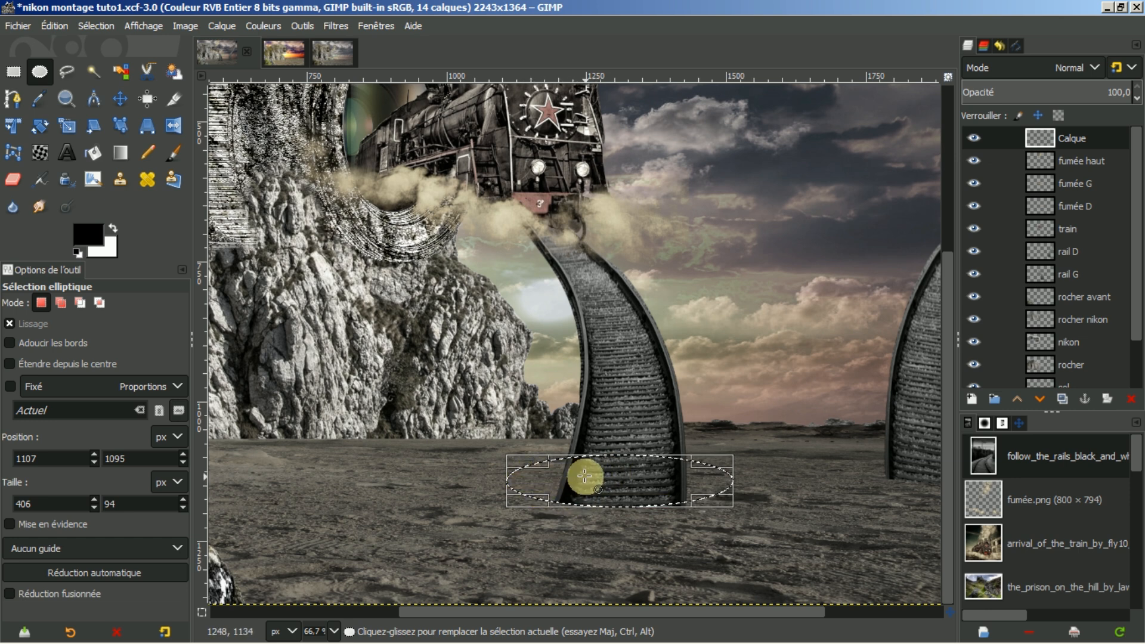
left_click_drag(620, 464, 619, 459)
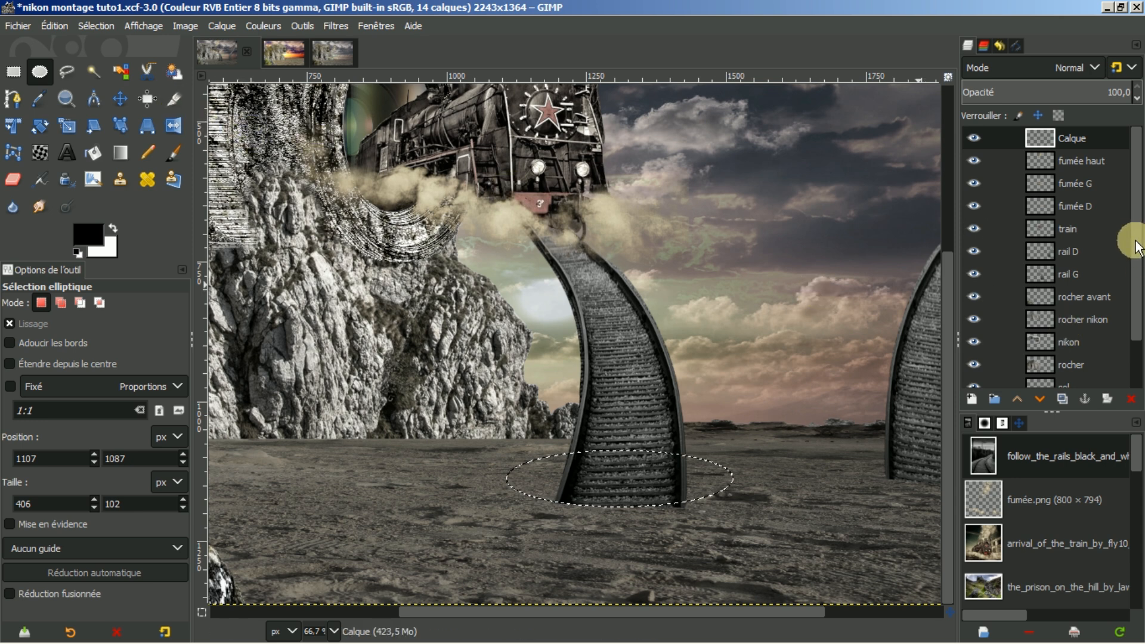
- Sample a dark grey from the ground on the sol layer as the foreground colour
scroll(1136, 248, "down", 3)
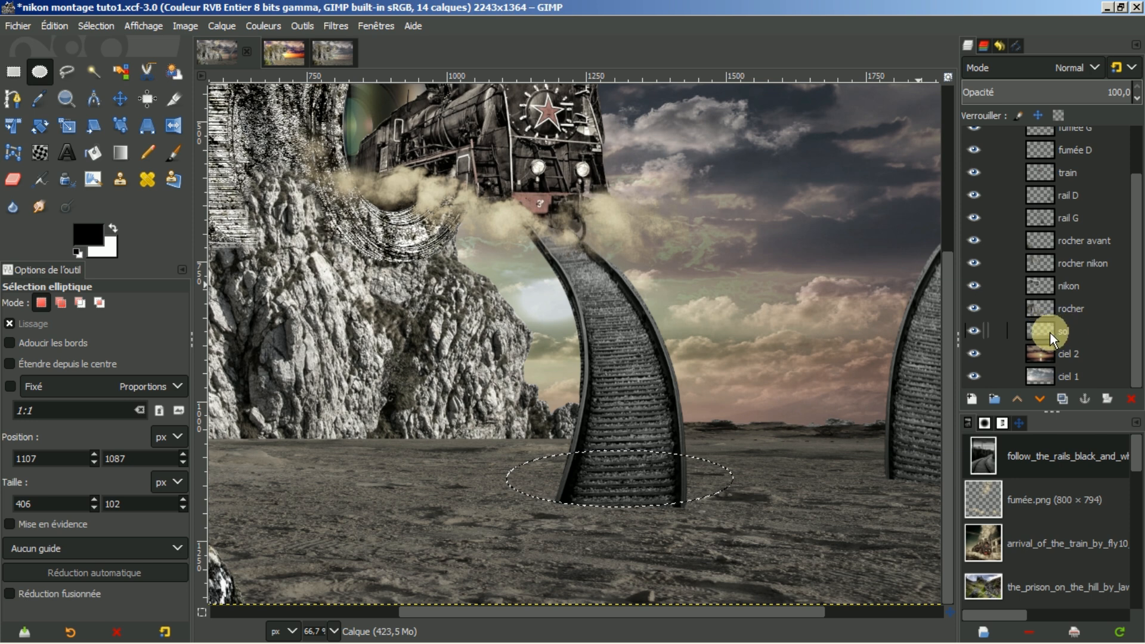
left_click(1040, 329)
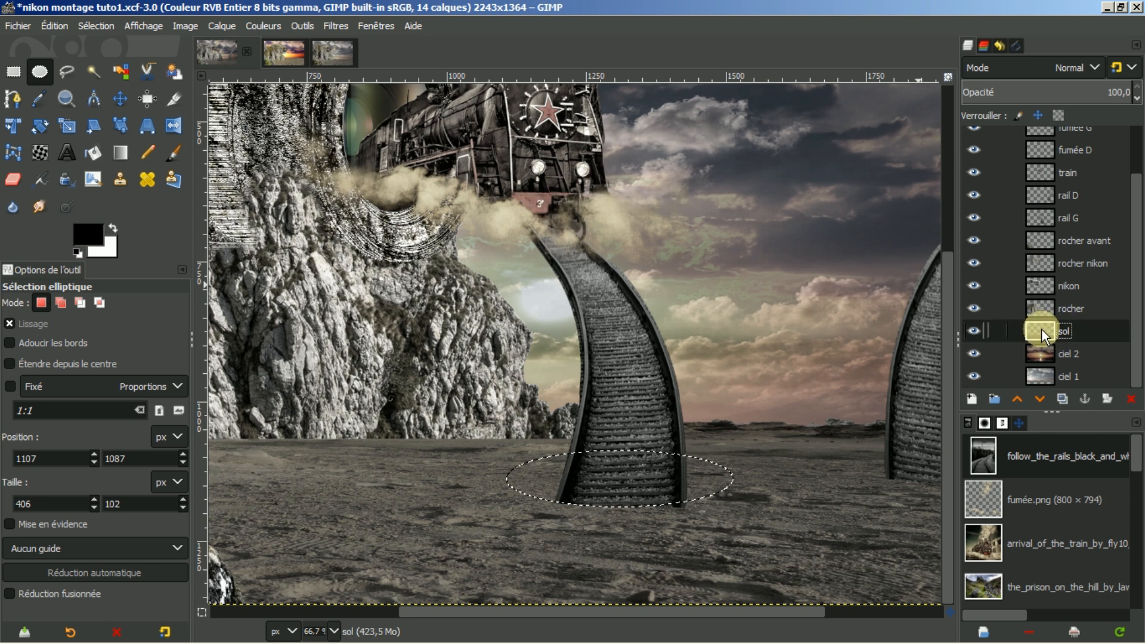
left_click(34, 101)
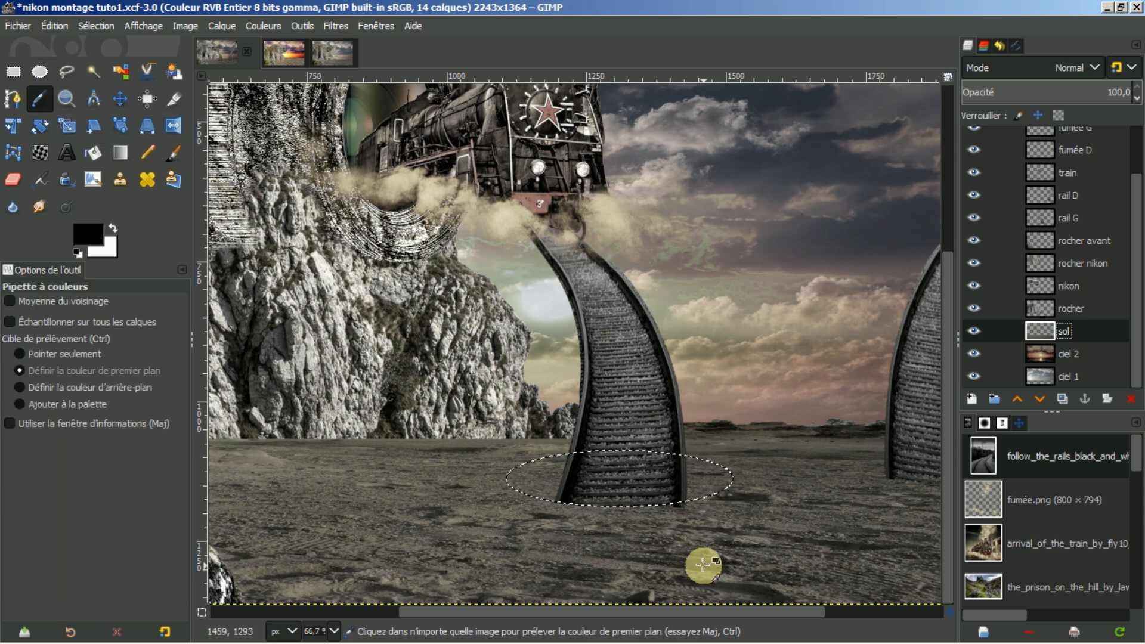
left_click(762, 590)
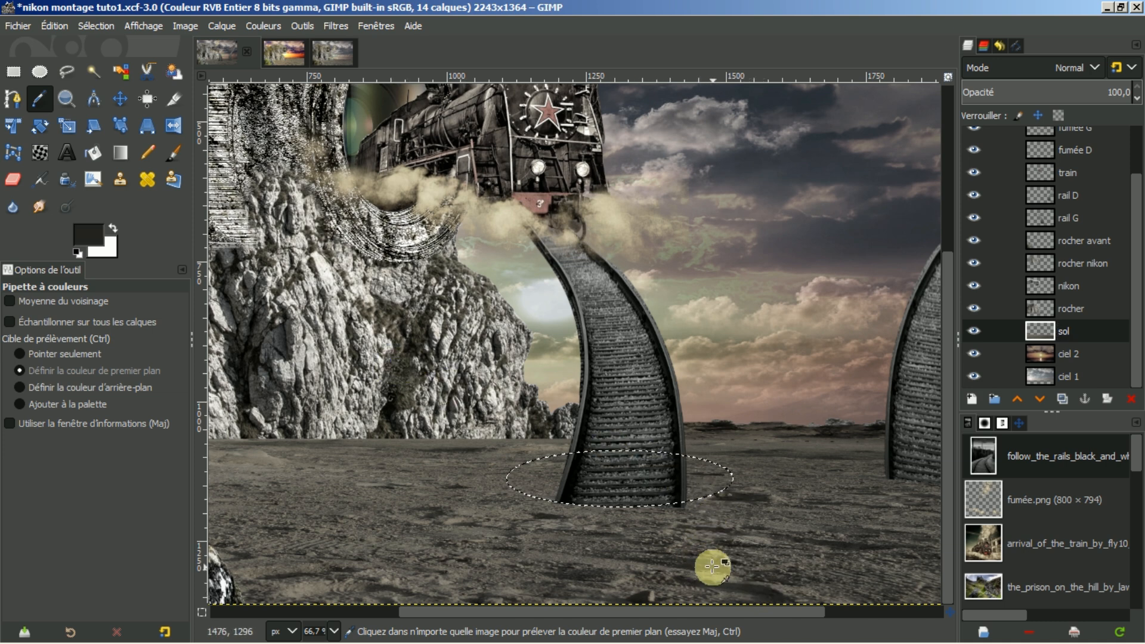
left_click(657, 555)
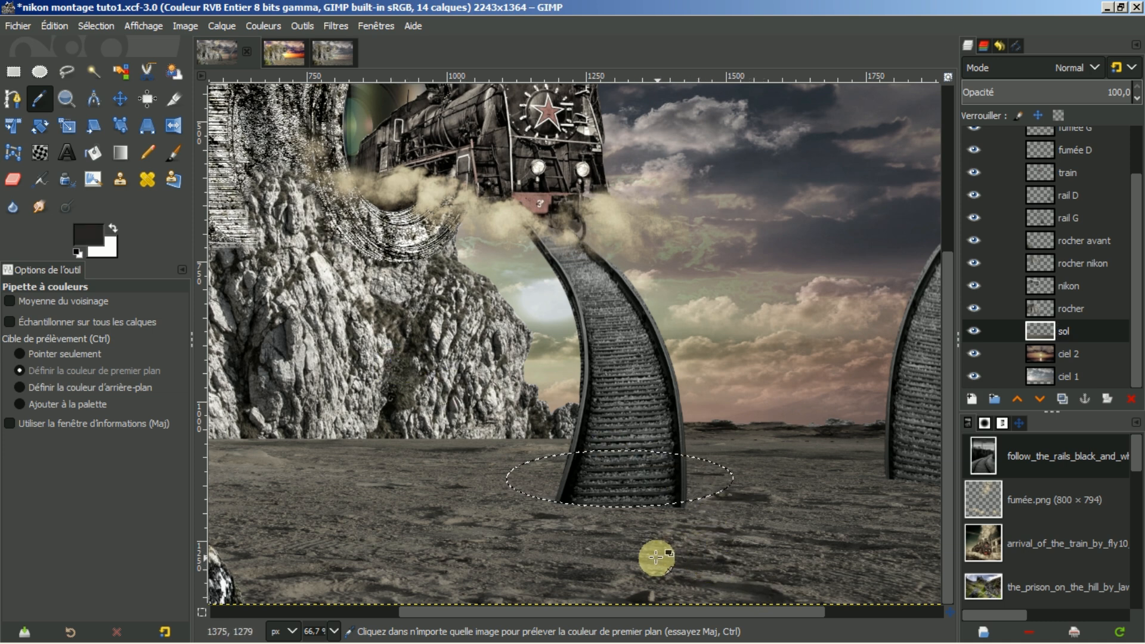
left_click_drag(642, 546, 682, 555)
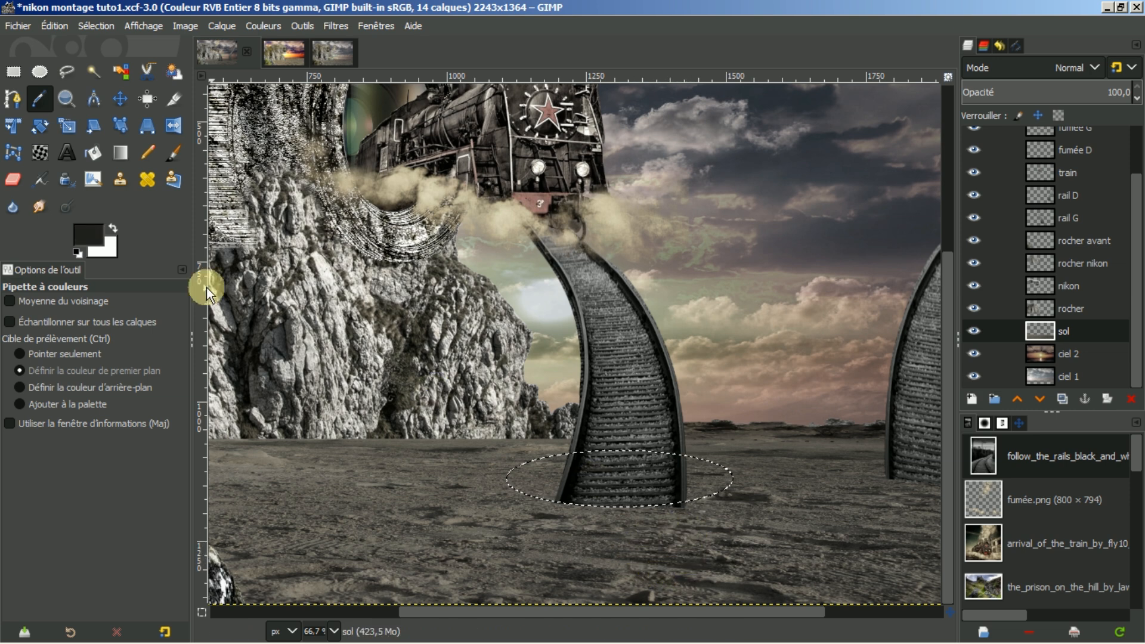
left_click_drag(748, 502, 684, 557)
left_click(684, 555)
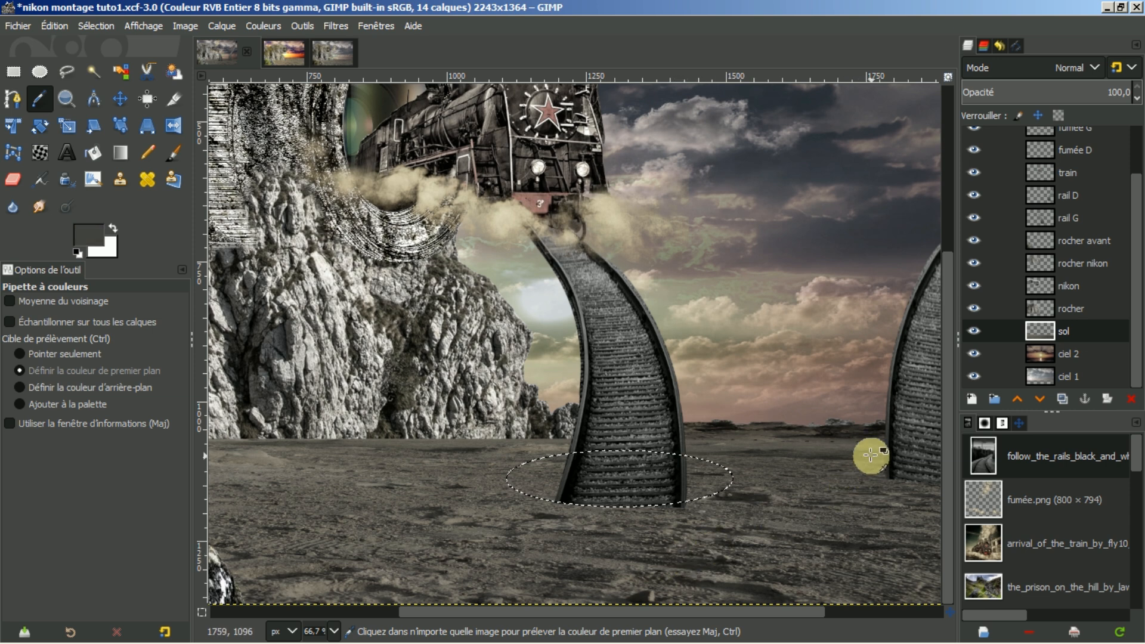
- Fill the elliptical selection with the sampled grey on the new Calque layer instead of the sol layer
left_click(92, 155)
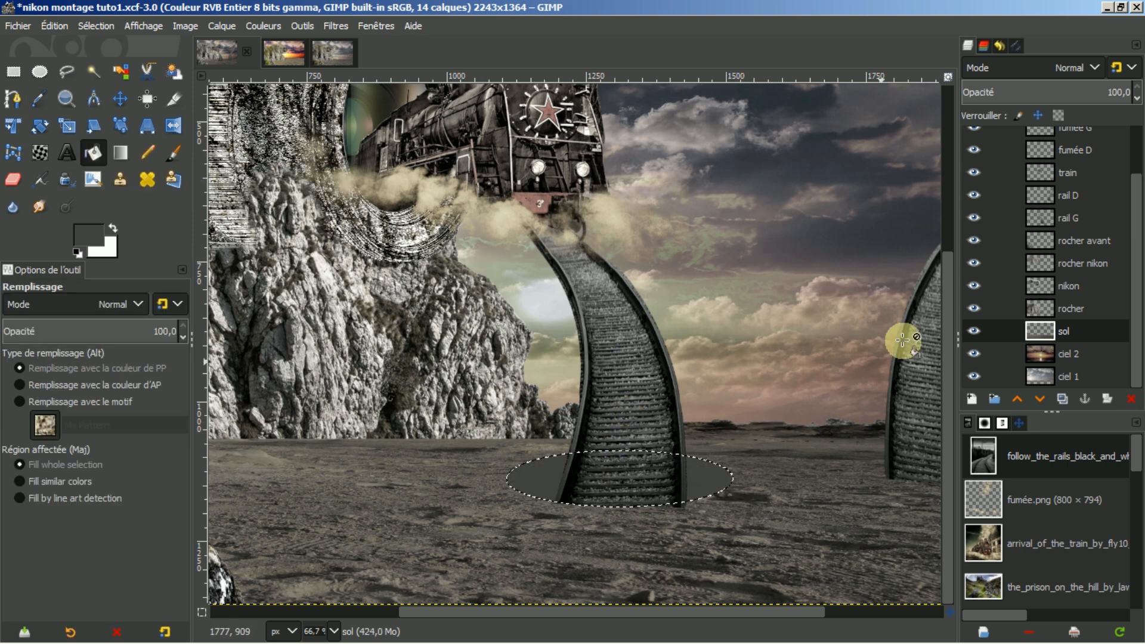
key("ctrl+z")
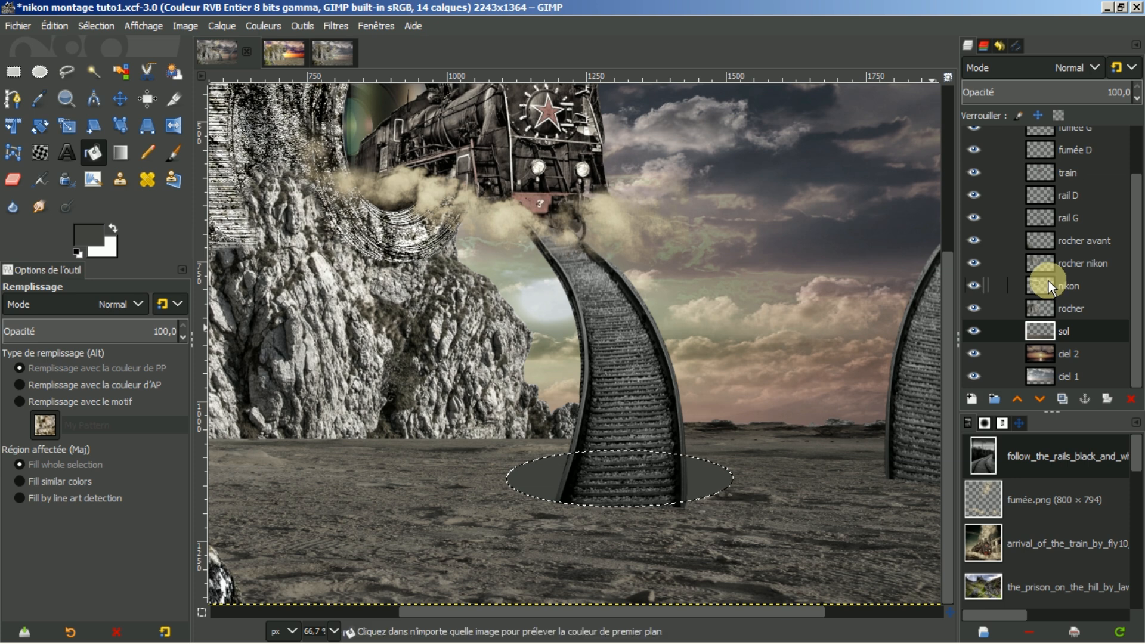
scroll(1136, 239, "up", 2)
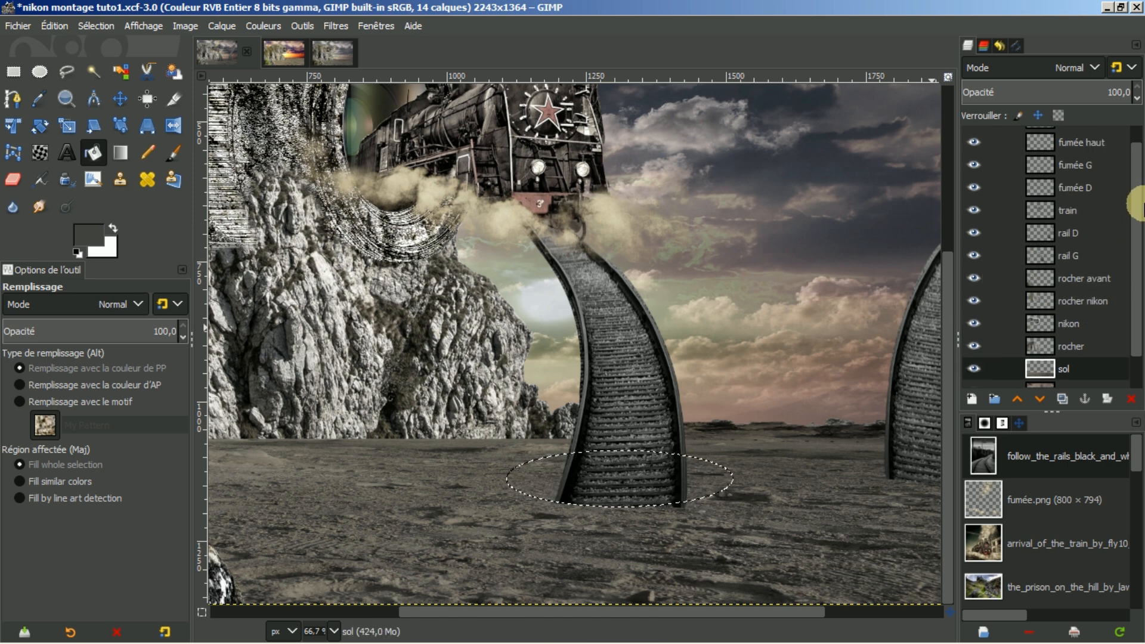
left_click(1076, 140)
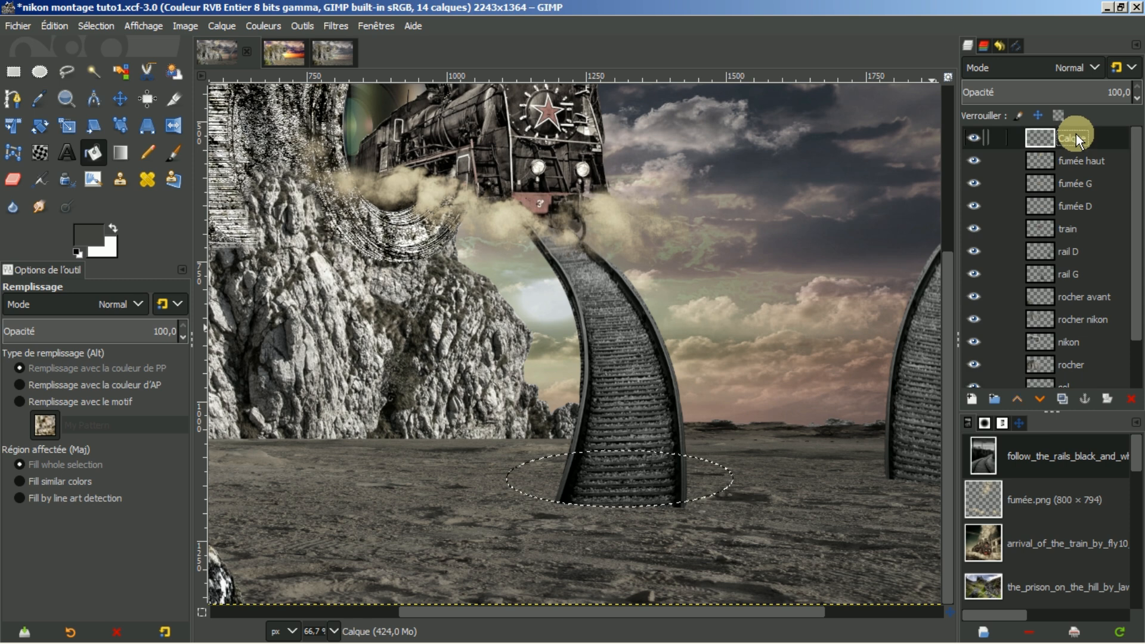
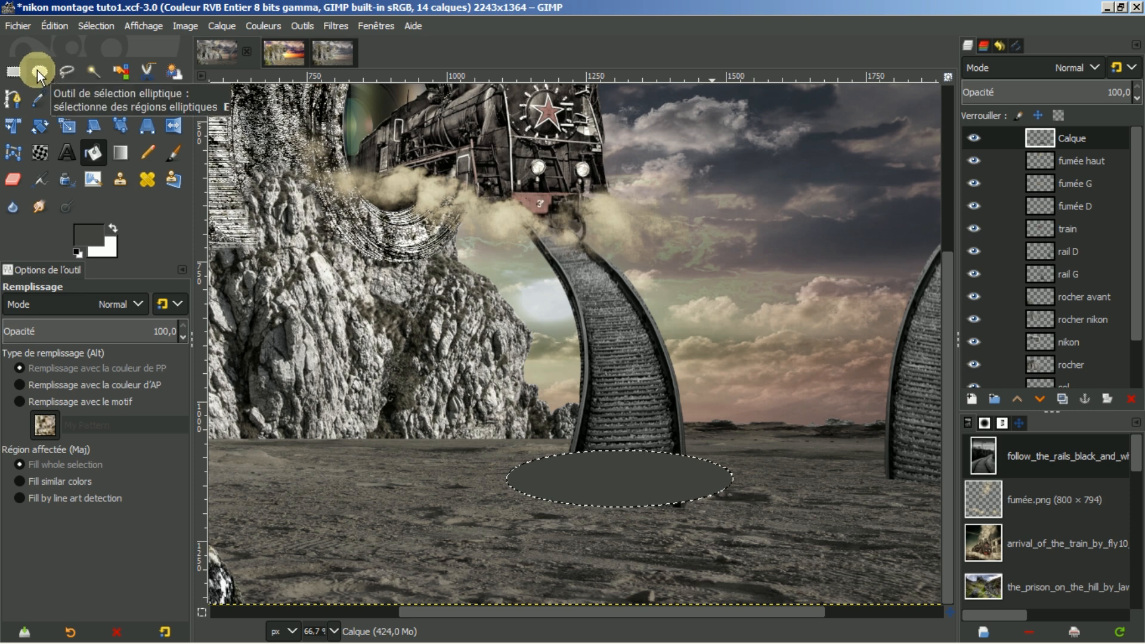
- Shrink the elliptical selection to 374 × 80 px at position 1125, 1109, leaving a grey rim along the top and sides
left_click(40, 72)
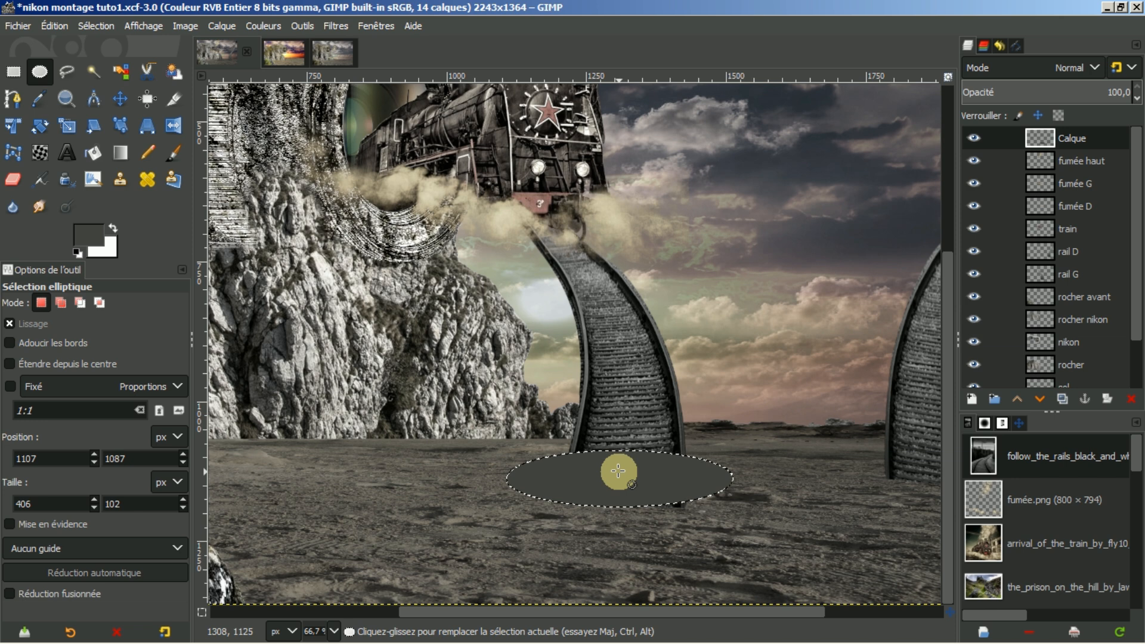
left_click(618, 471)
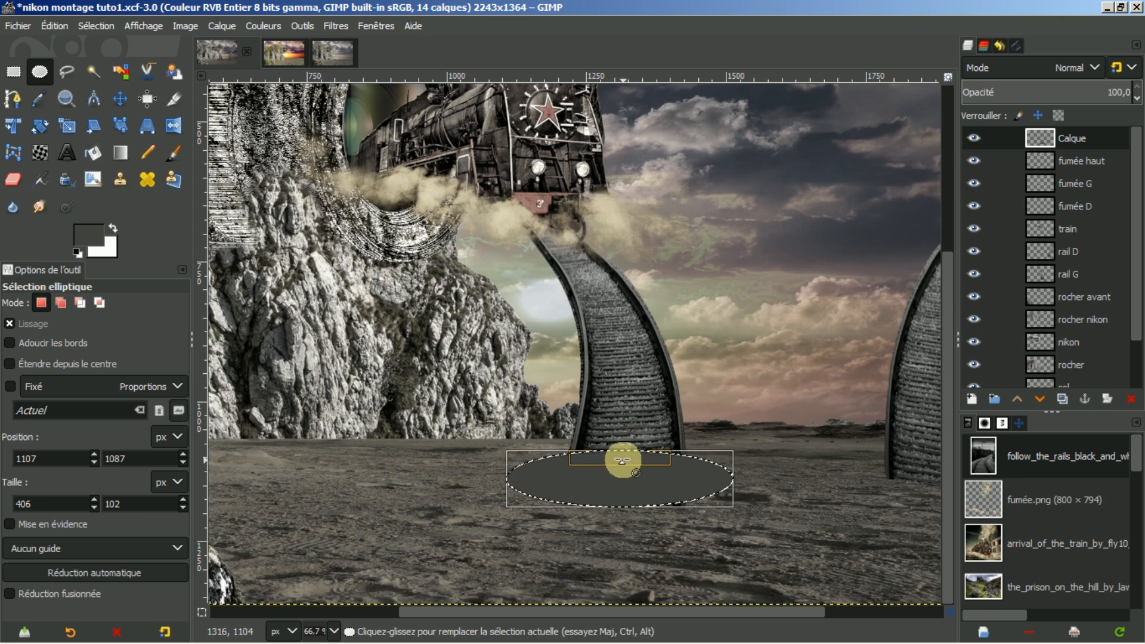
left_click_drag(621, 457, 623, 470)
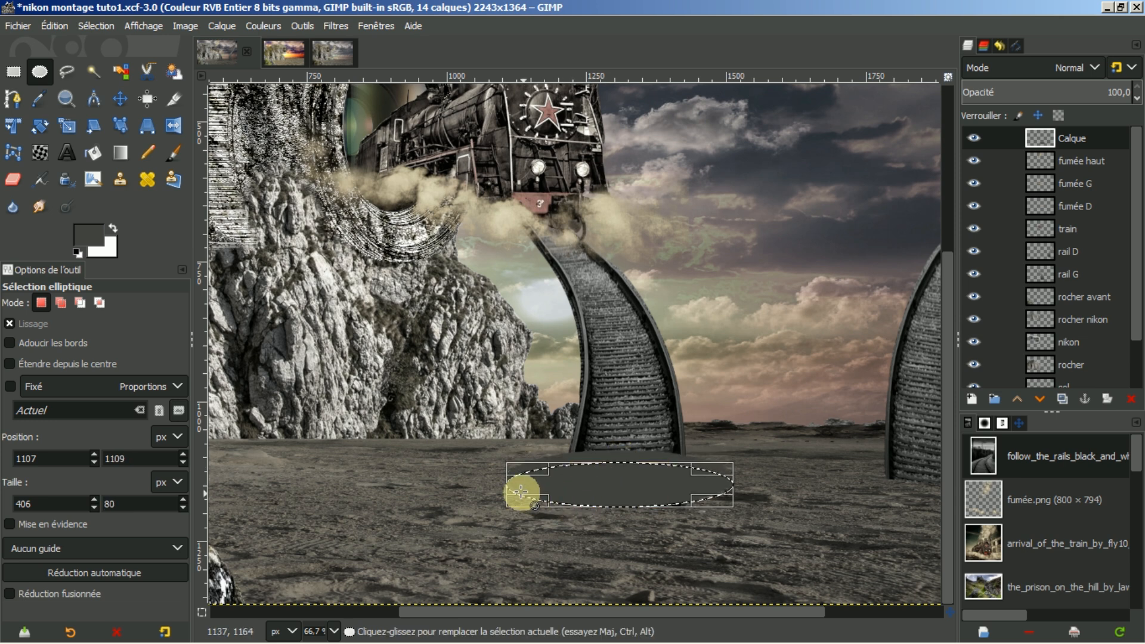
left_click_drag(523, 488, 530, 488)
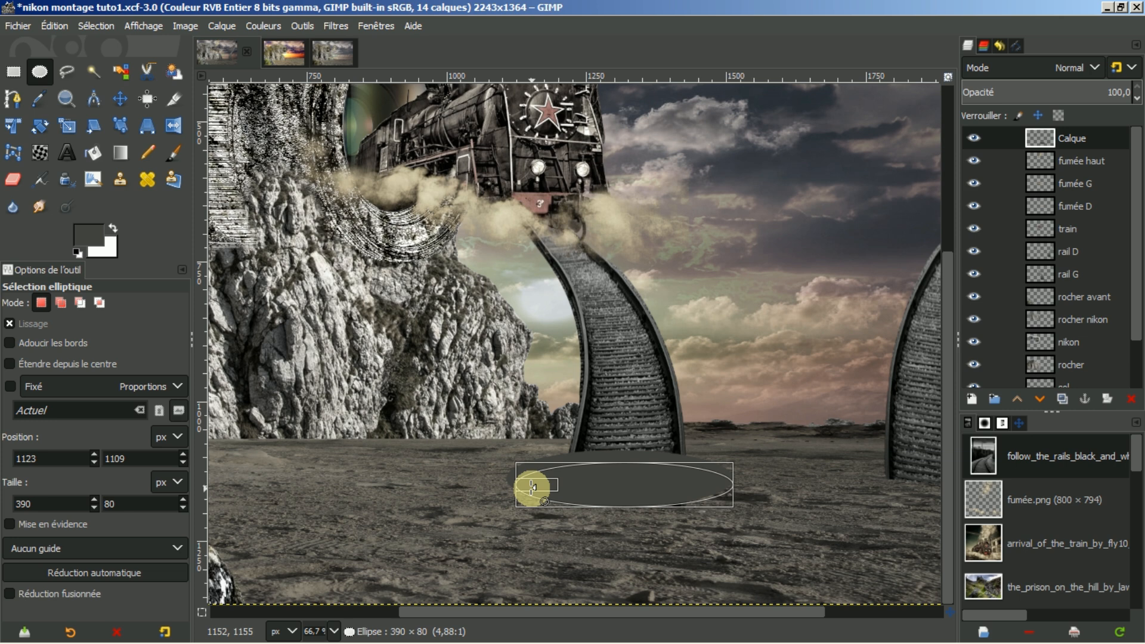
left_click_drag(529, 486, 531, 486)
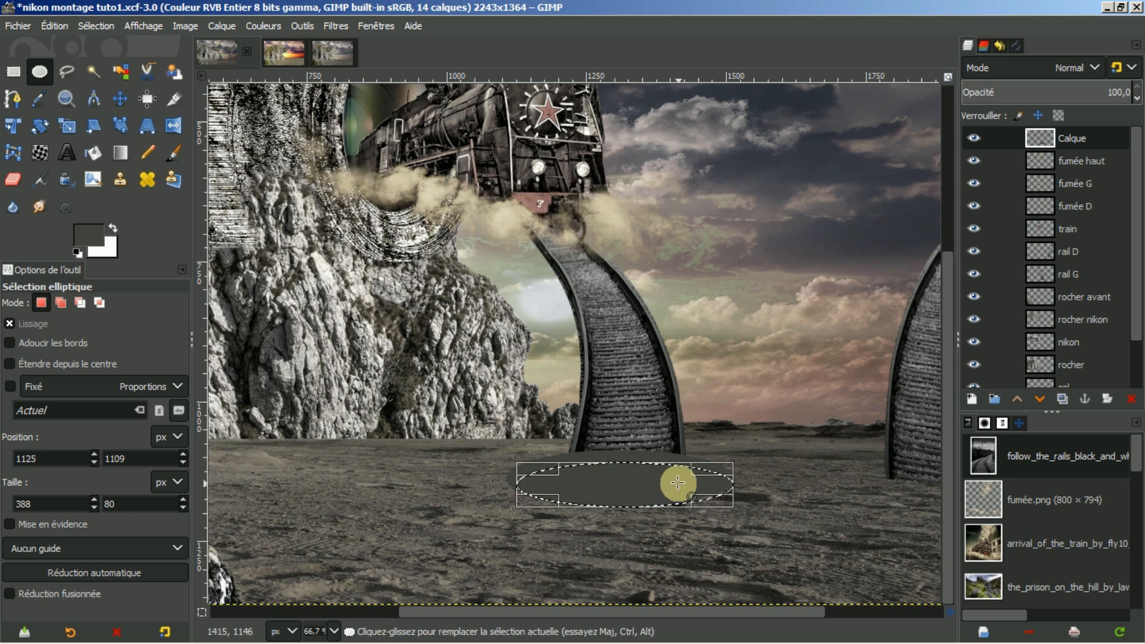
left_click_drag(718, 486, 711, 484)
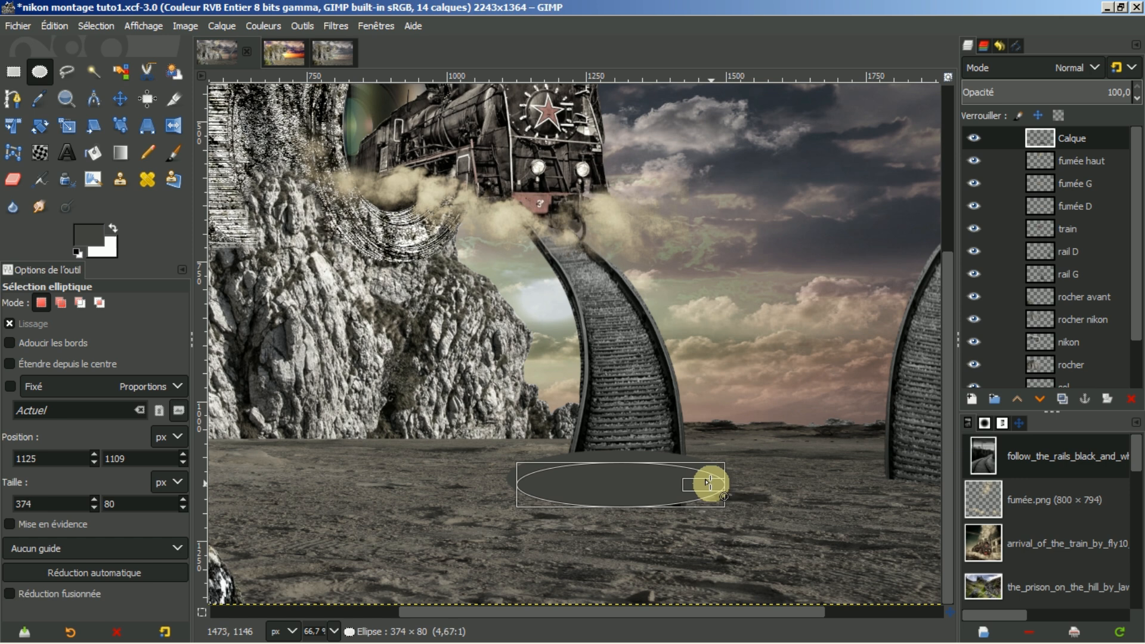
left_click_drag(708, 483, 708, 483)
left_click(620, 488)
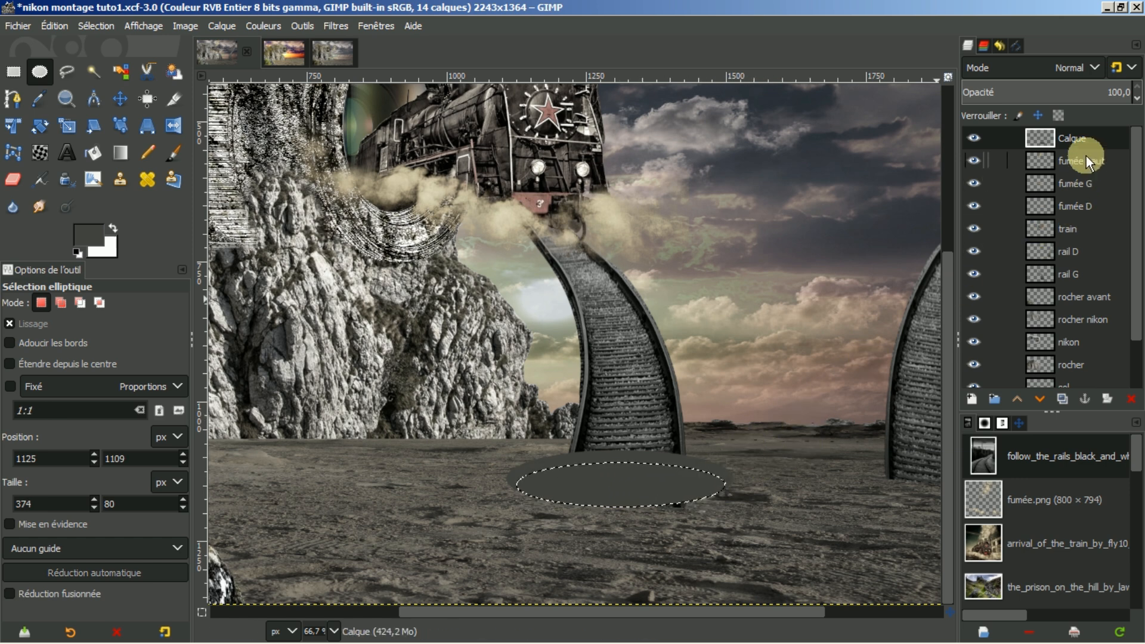
- Shade the ellipse's left half with a linear black PP vers Transparent gradient running towards the centre, with its midpoint at about 71
left_click_drag(76, 254, 74, 252)
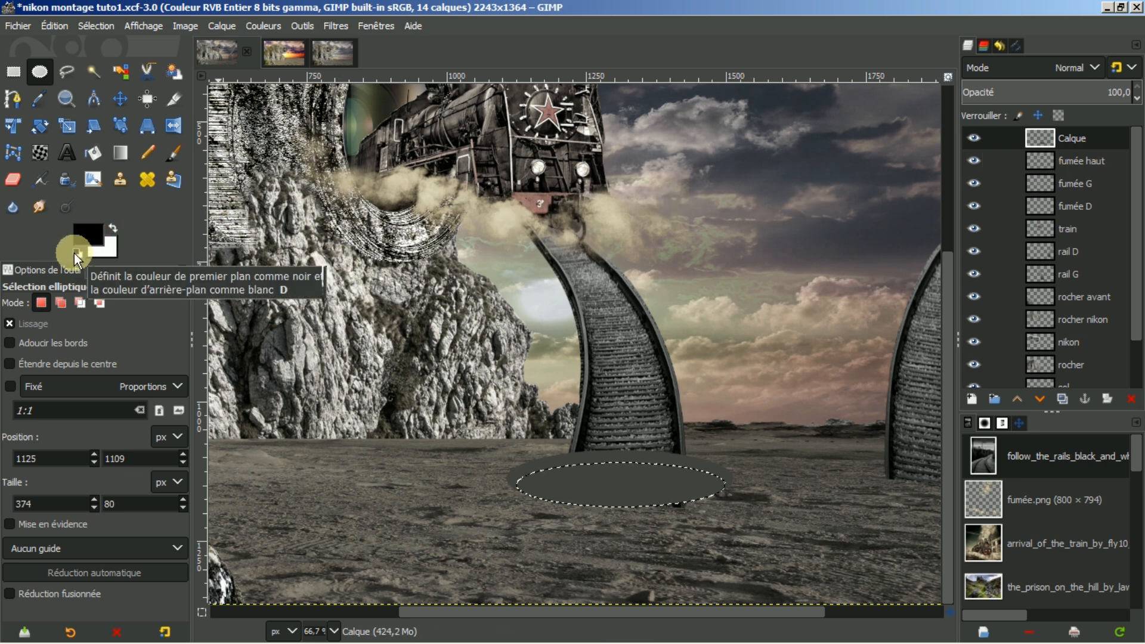
left_click(120, 154)
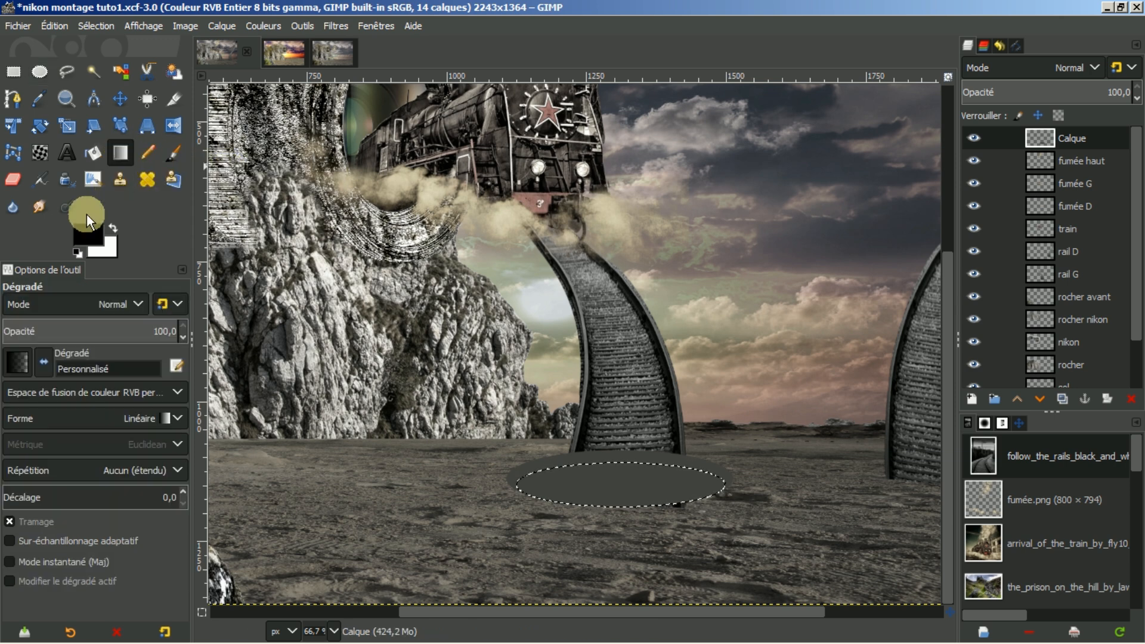
left_click(16, 365)
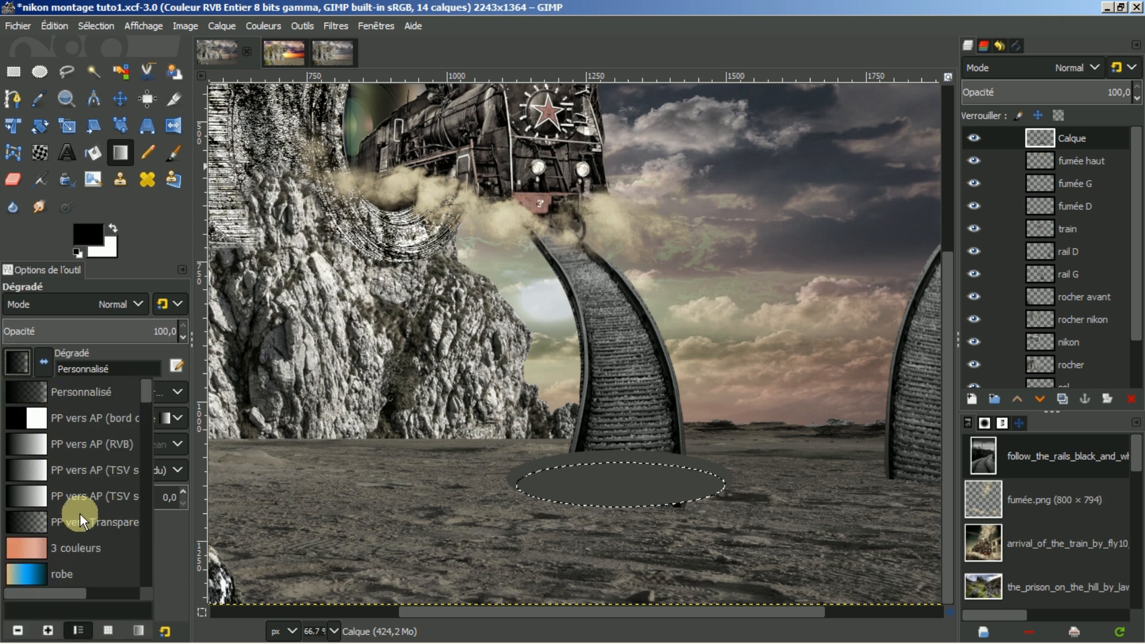
left_click(31, 525)
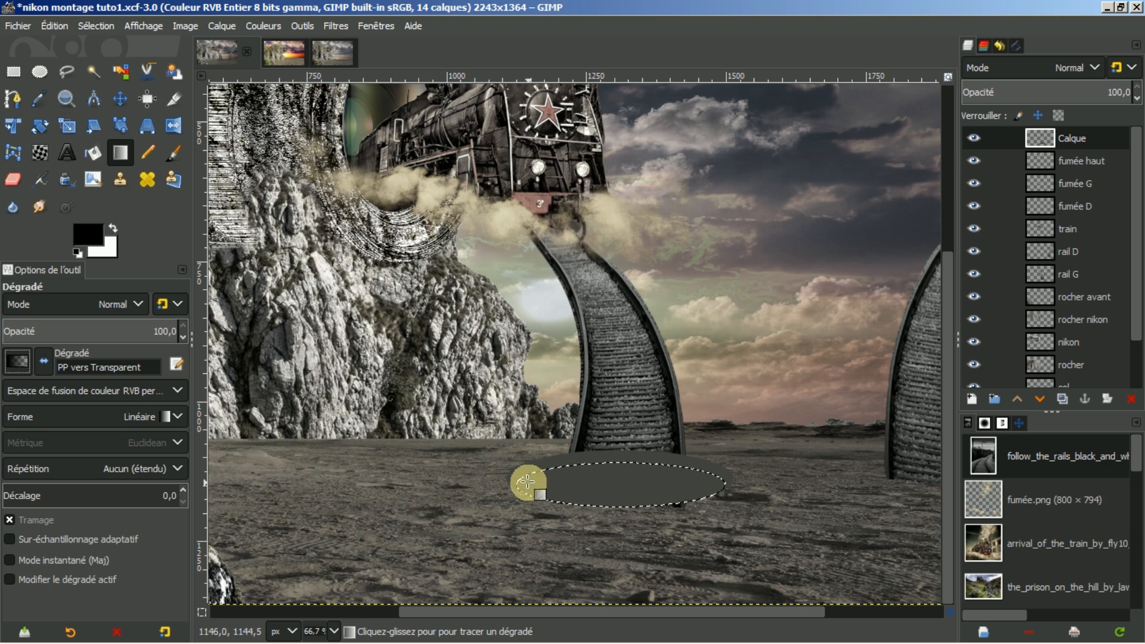
left_click_drag(518, 484, 632, 483)
left_click_drag(529, 482, 546, 480)
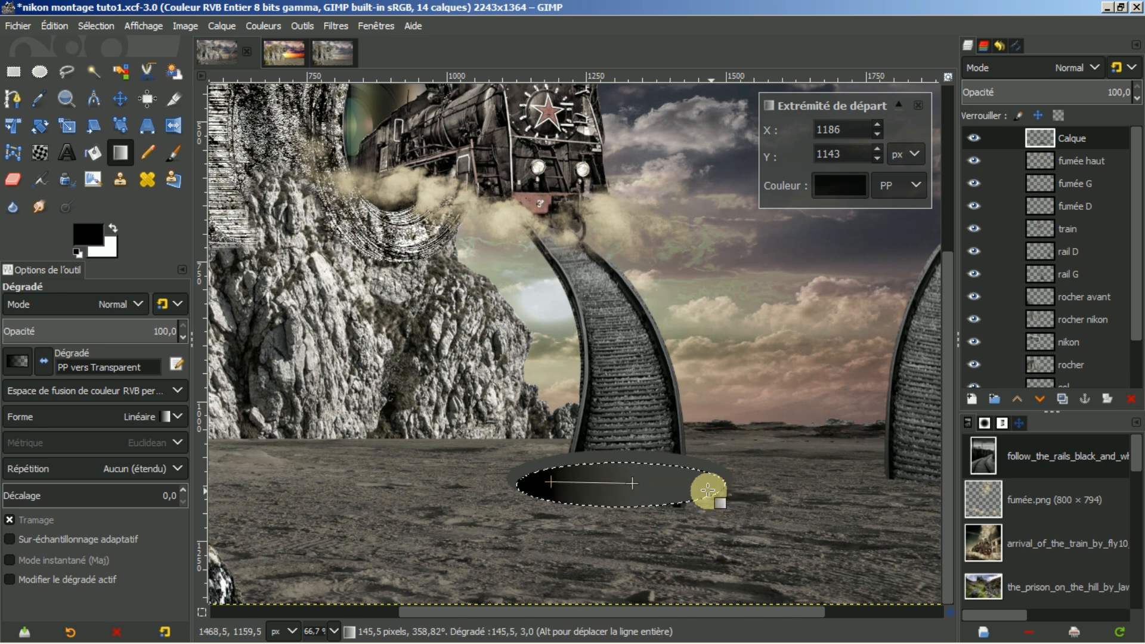
left_click_drag(591, 482, 602, 483)
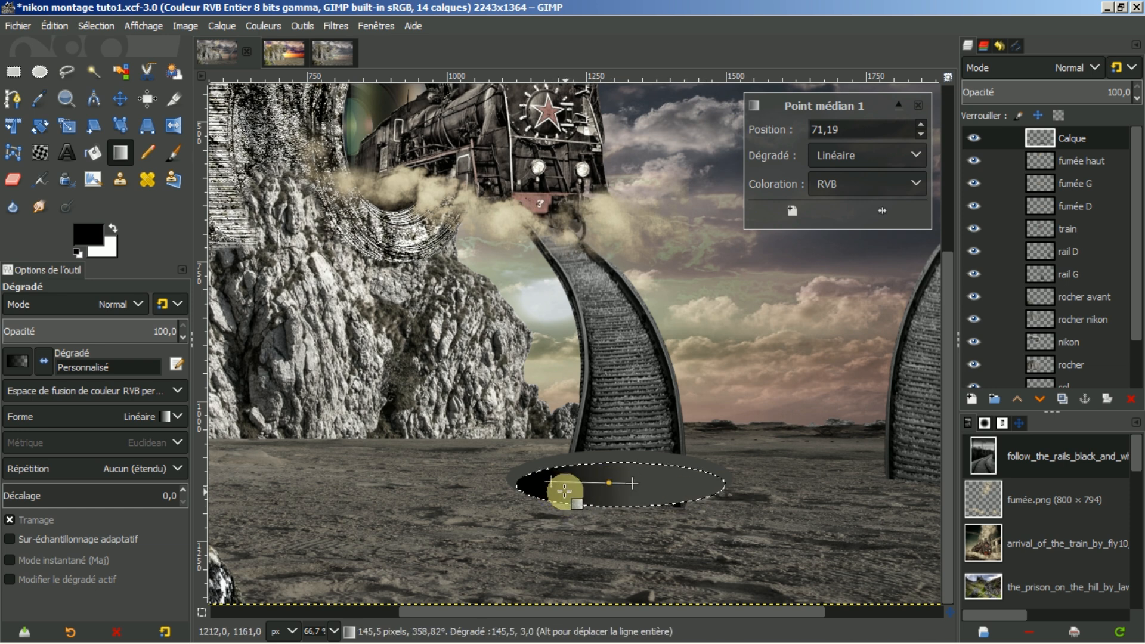
key("Return")
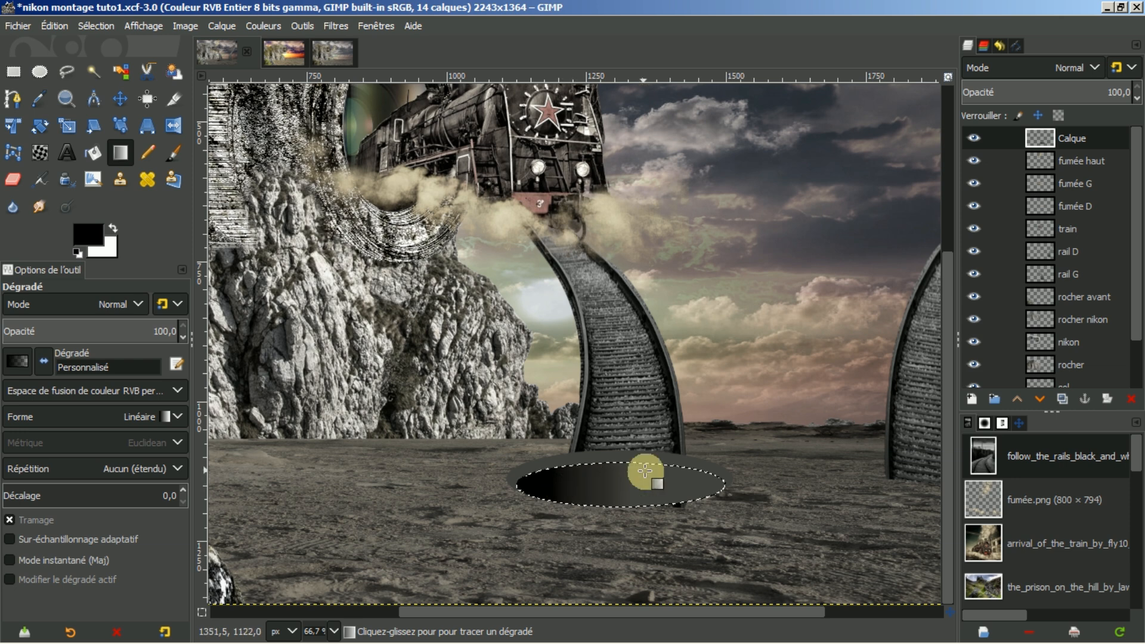
- Shade the ellipse's right half with the same black-to-transparent gradient running towards the centre, with its midpoint at about 76
left_click_drag(724, 482, 654, 480)
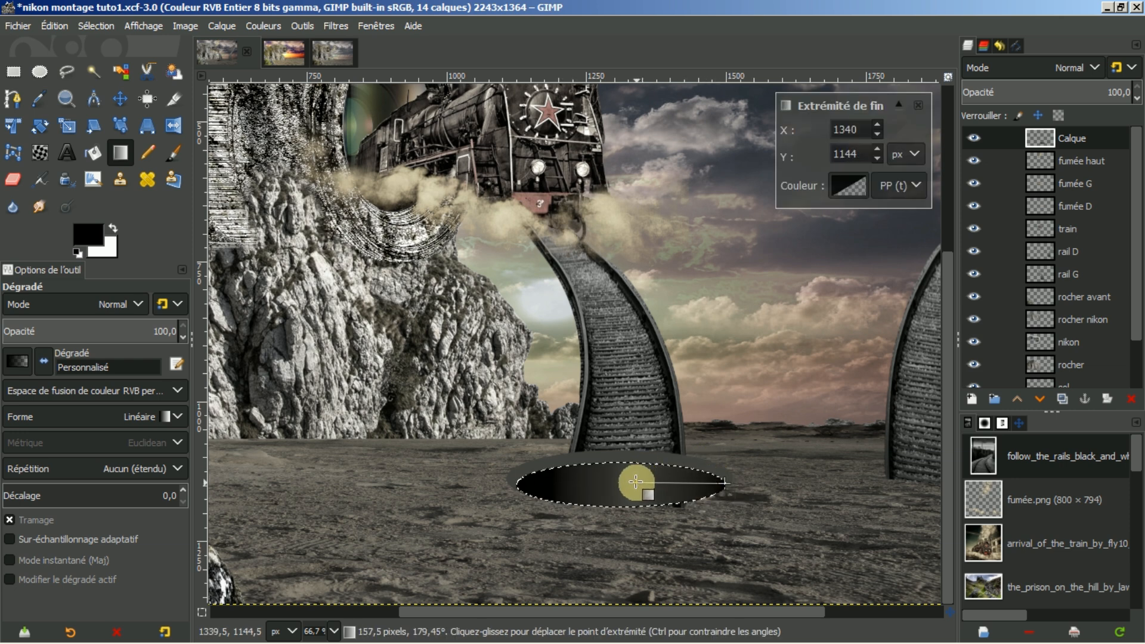
left_click_drag(723, 482, 695, 481)
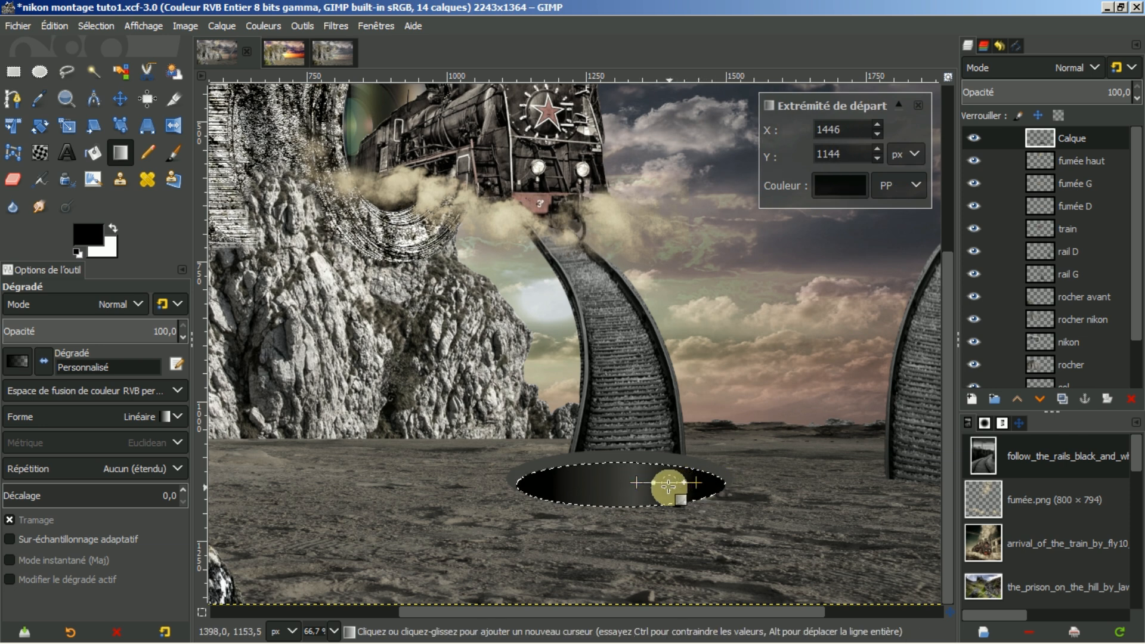
left_click(656, 483)
left_click_drag(648, 484, 650, 483)
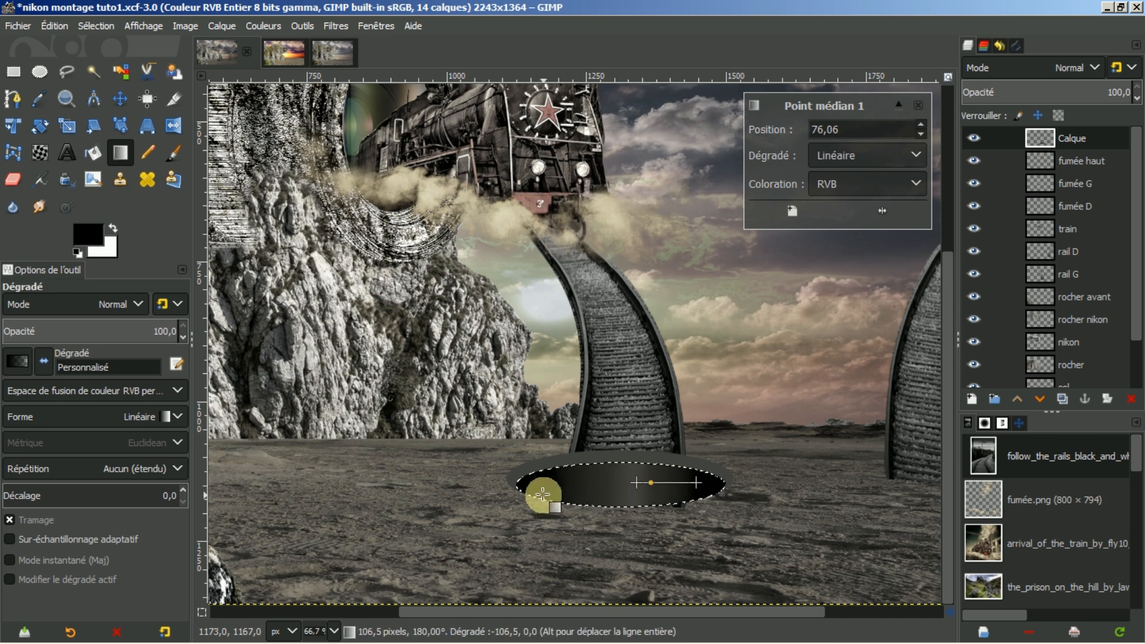
key("Return")
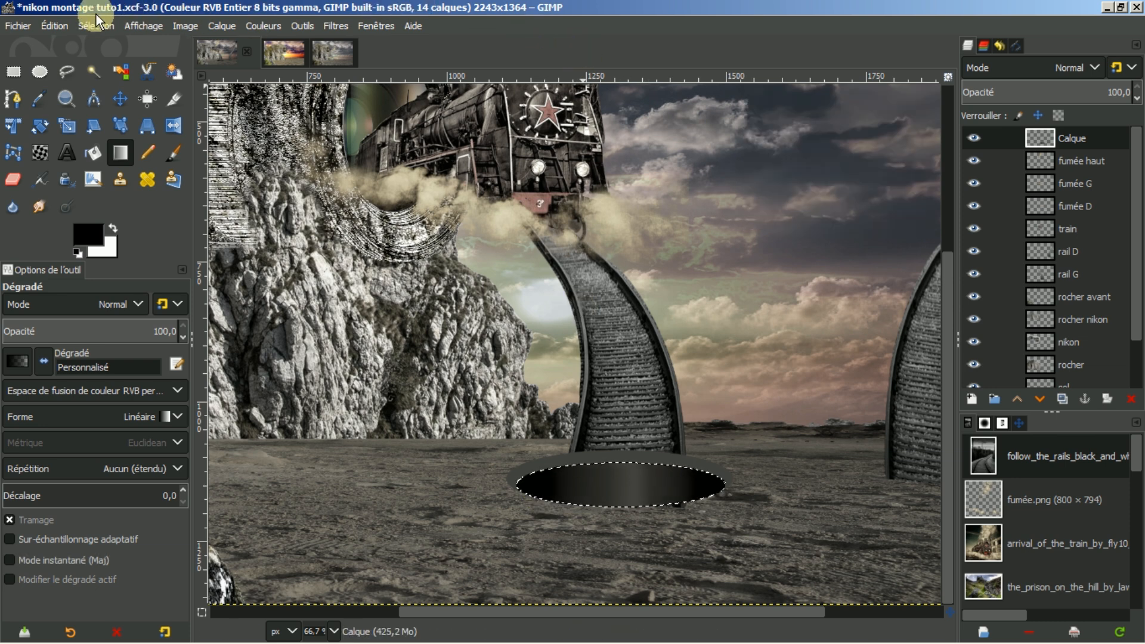
- Clear the elliptical selection and rename the Calque layer as trou G
left_click(96, 25)
left_click(113, 62)
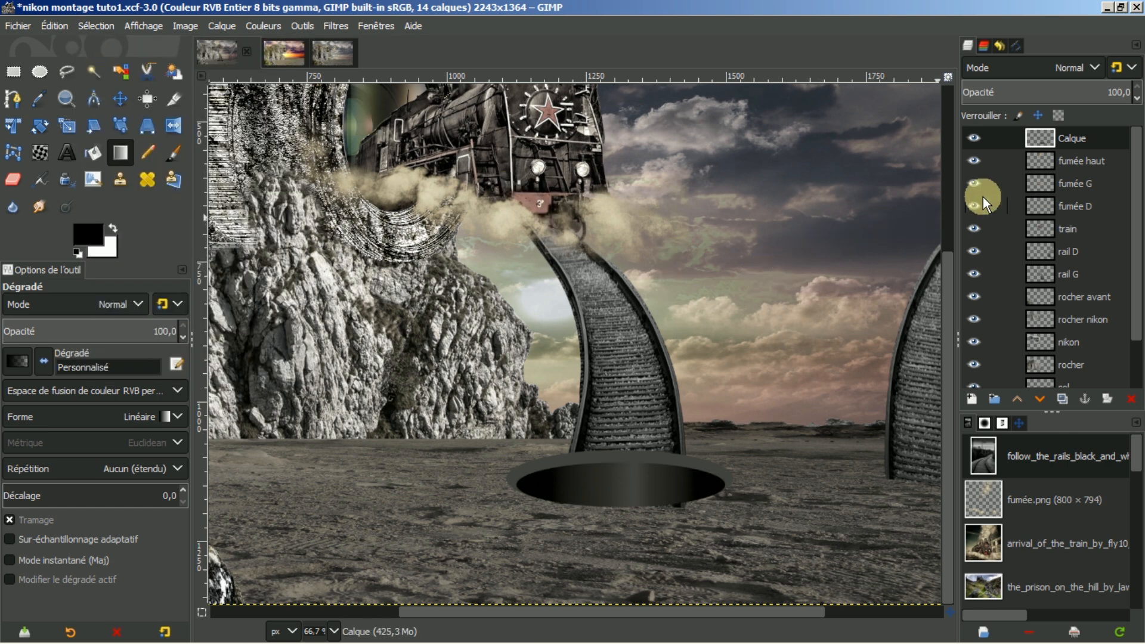
double_click(1086, 138)
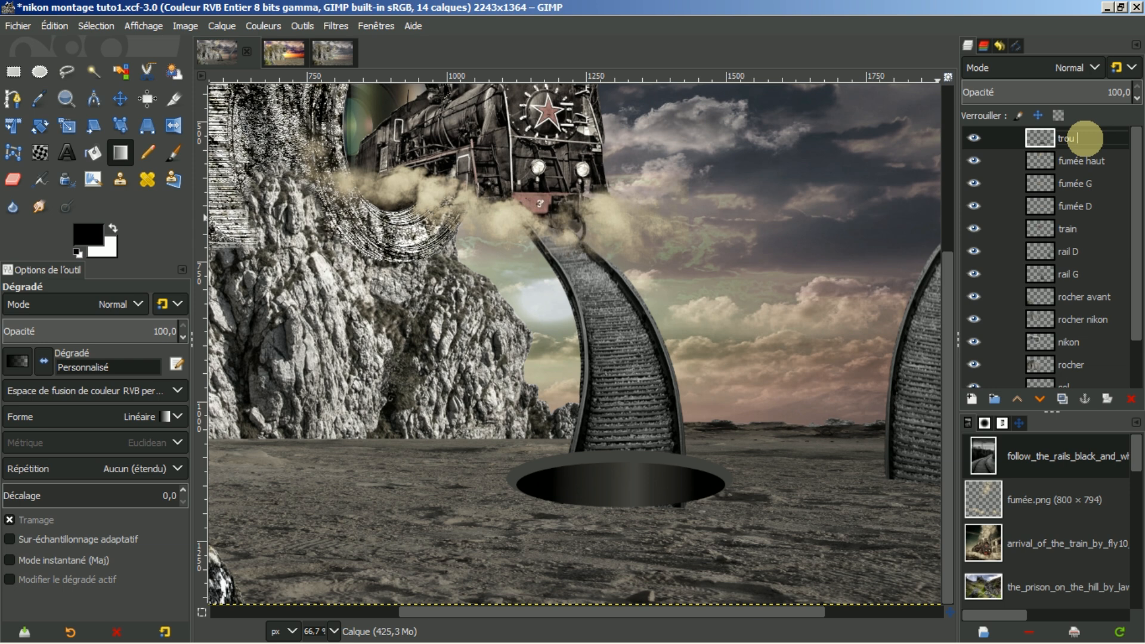
key("Return")
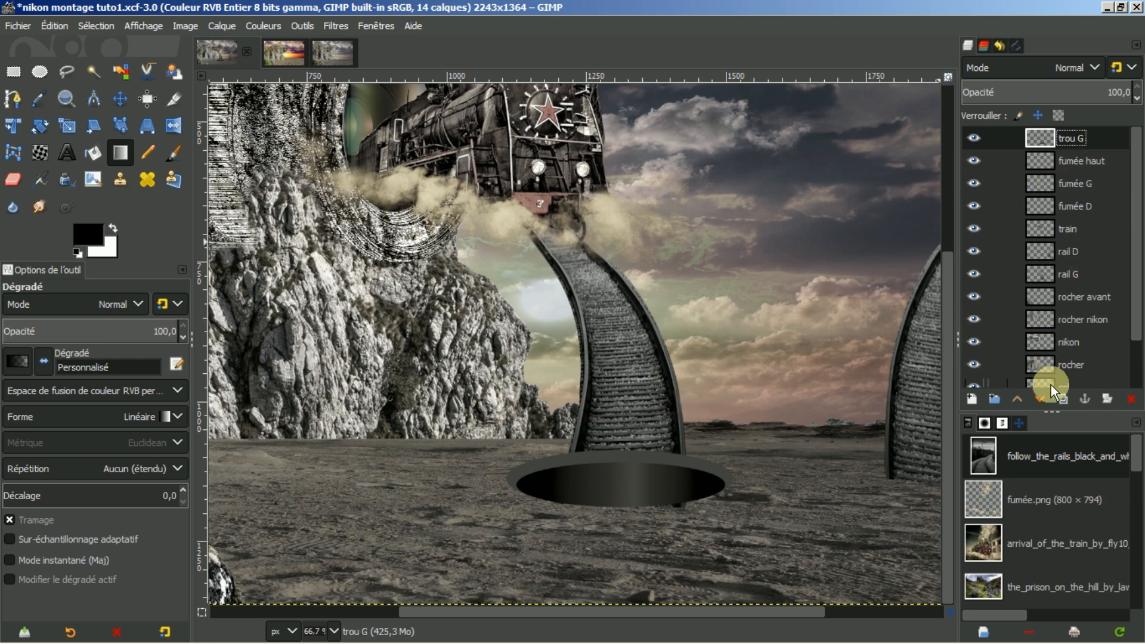
- Lower the trou G layer in the stack until it sits directly beneath the rail G layer
left_click(1041, 399)
left_click(1039, 401)
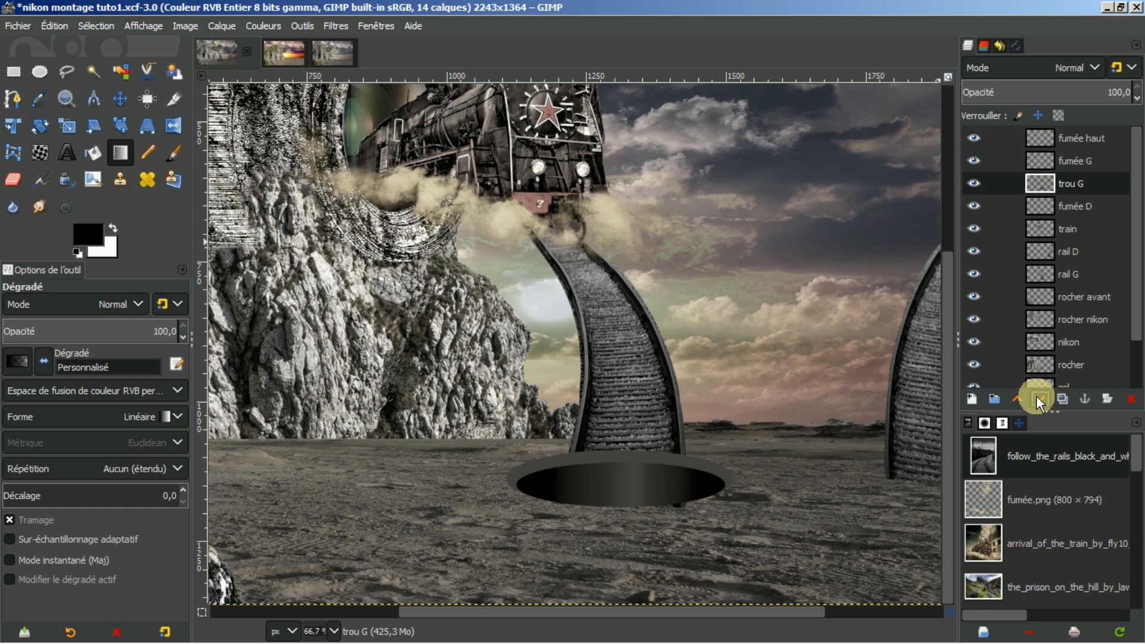
left_click(1039, 399)
left_click(1039, 399)
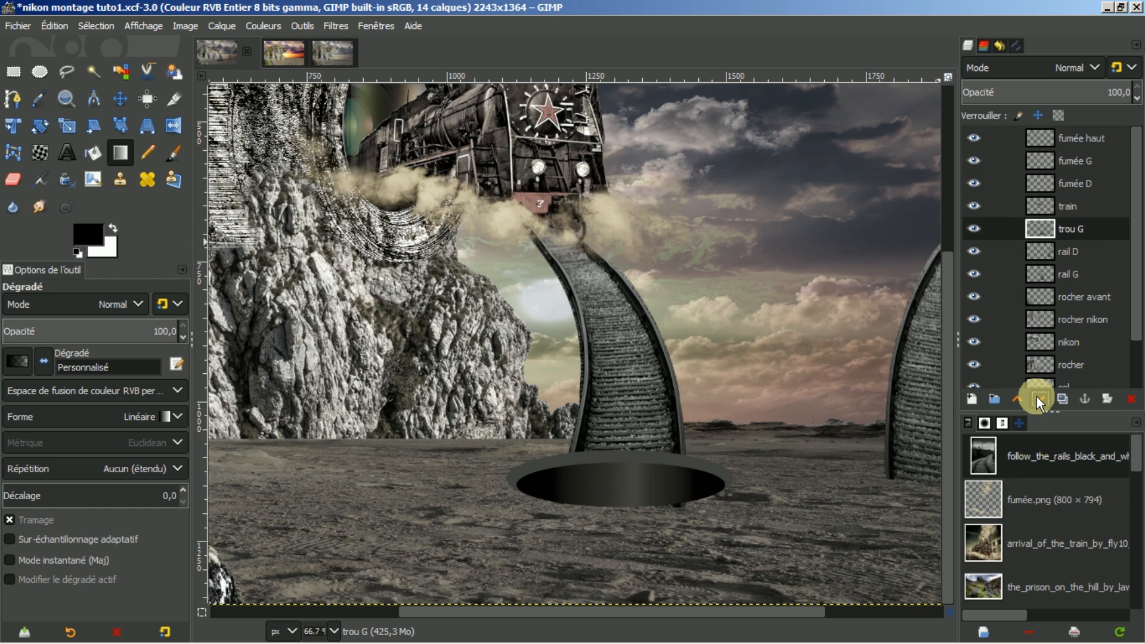
left_click(1039, 399)
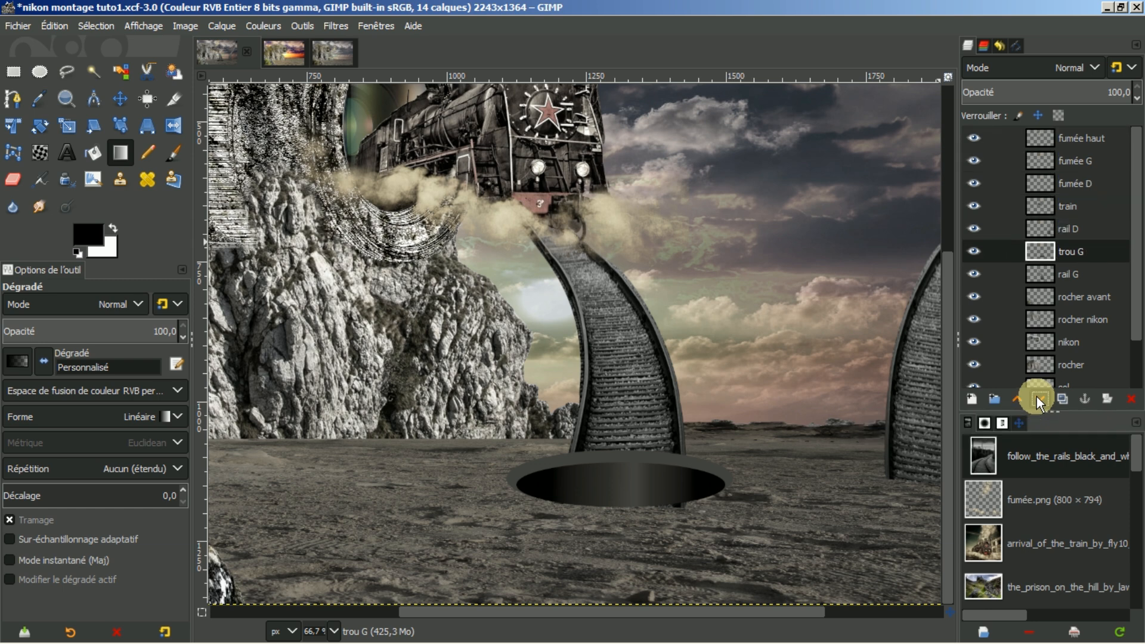
left_click(1039, 399)
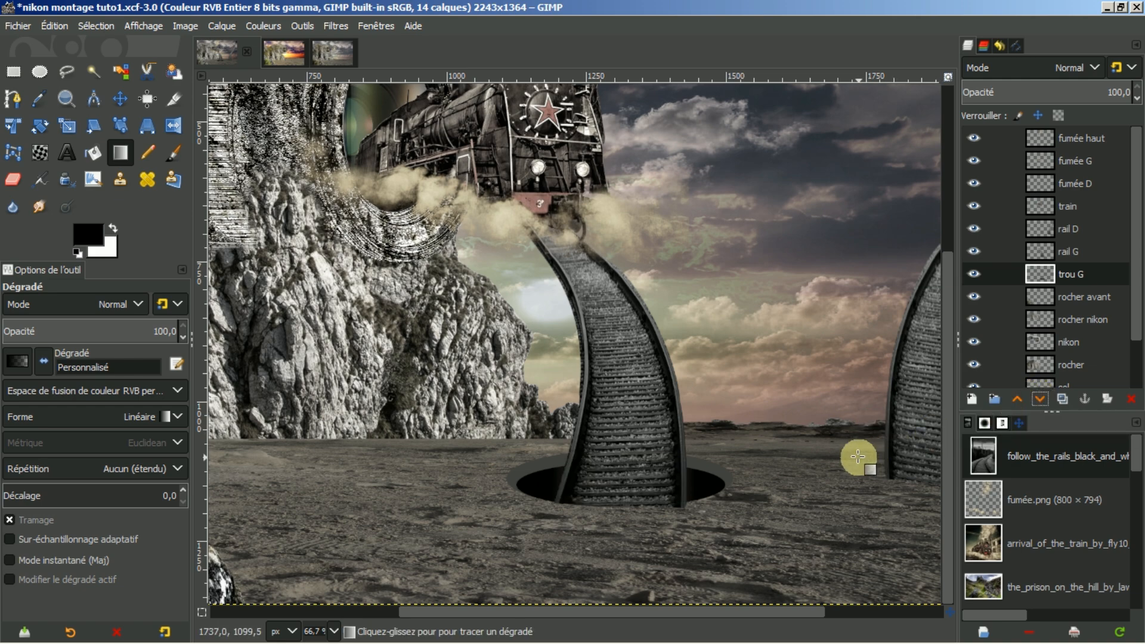
- Move the trou G layer slightly left so the hole sits centred around the base of the rail under the train
scroll(858, 456, "down", 2)
left_click_drag(648, 609, 695, 608)
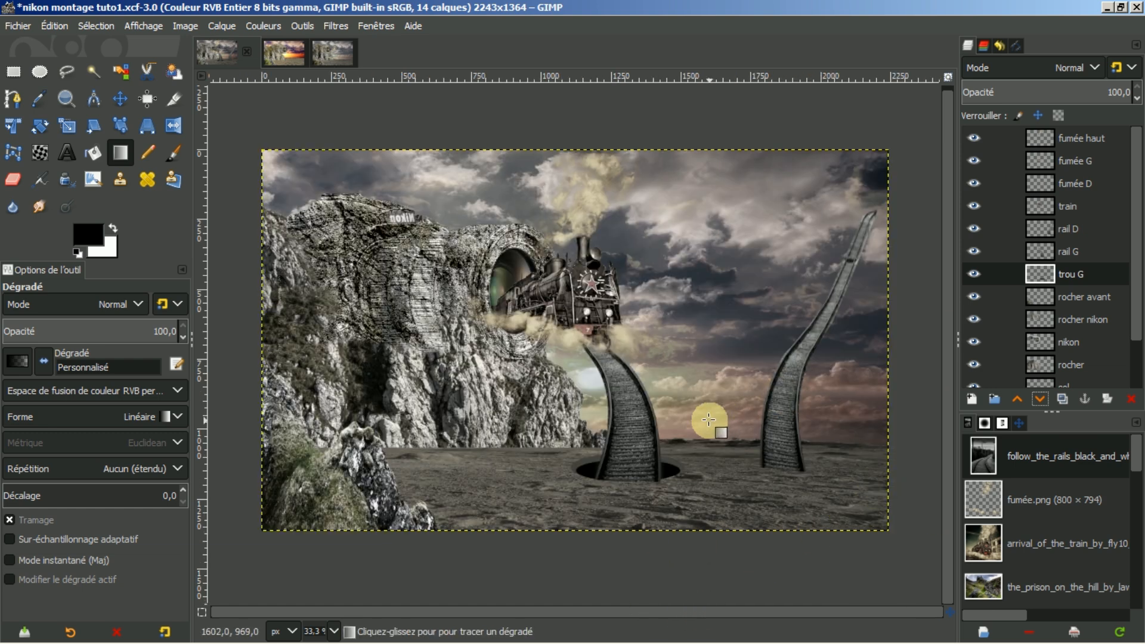
scroll(708, 419, "up", 1)
scroll(708, 419, "up", 1)
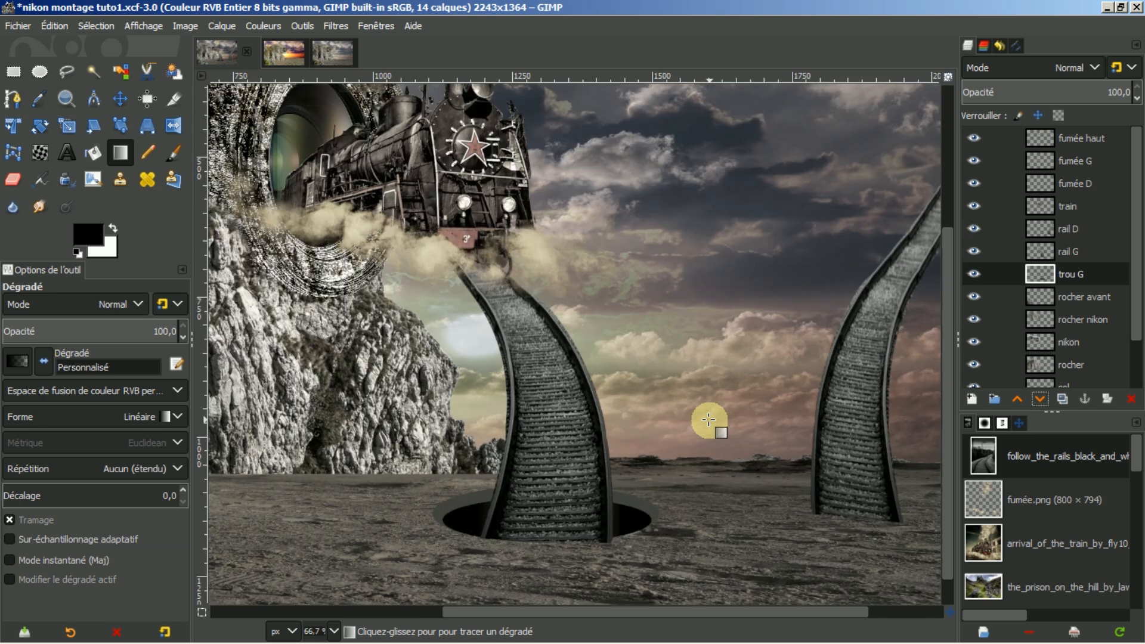
left_click_drag(617, 504, 603, 539)
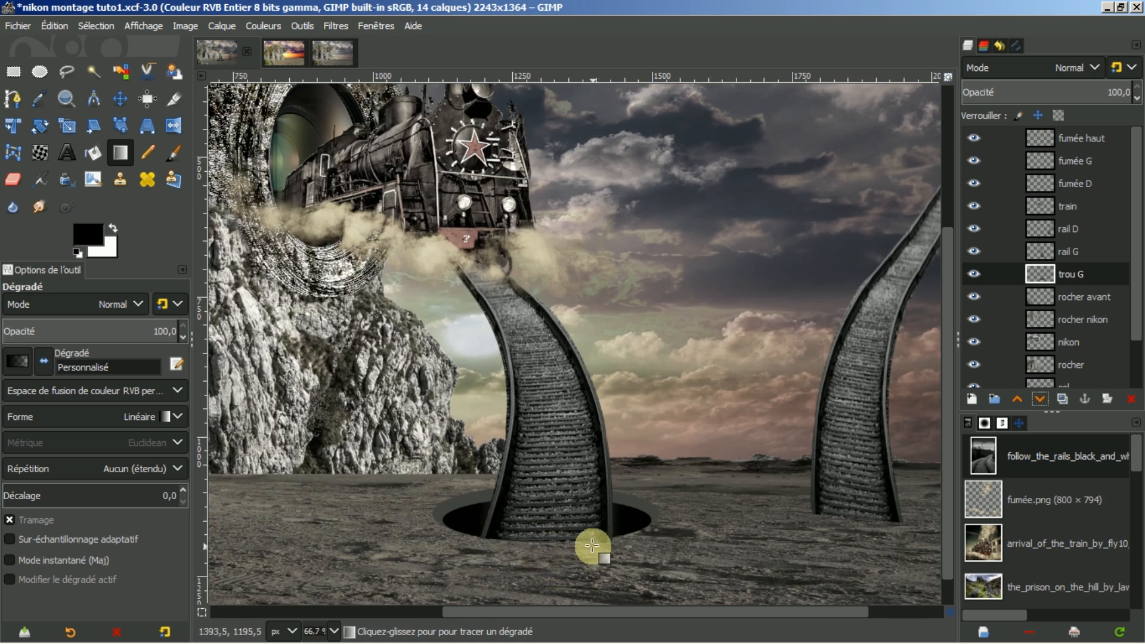
left_click(1072, 275)
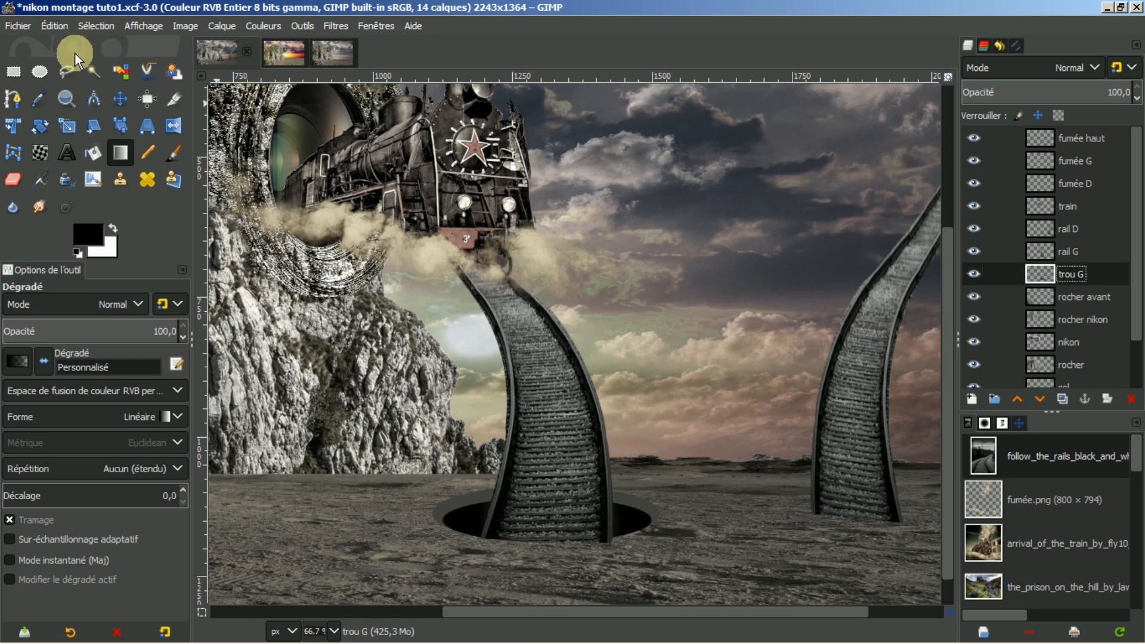
left_click(119, 99)
mouse_move(715, 422)
left_mouse_down()
mouse_move(707, 428)
mouse_move(713, 420)
left_mouse_up()
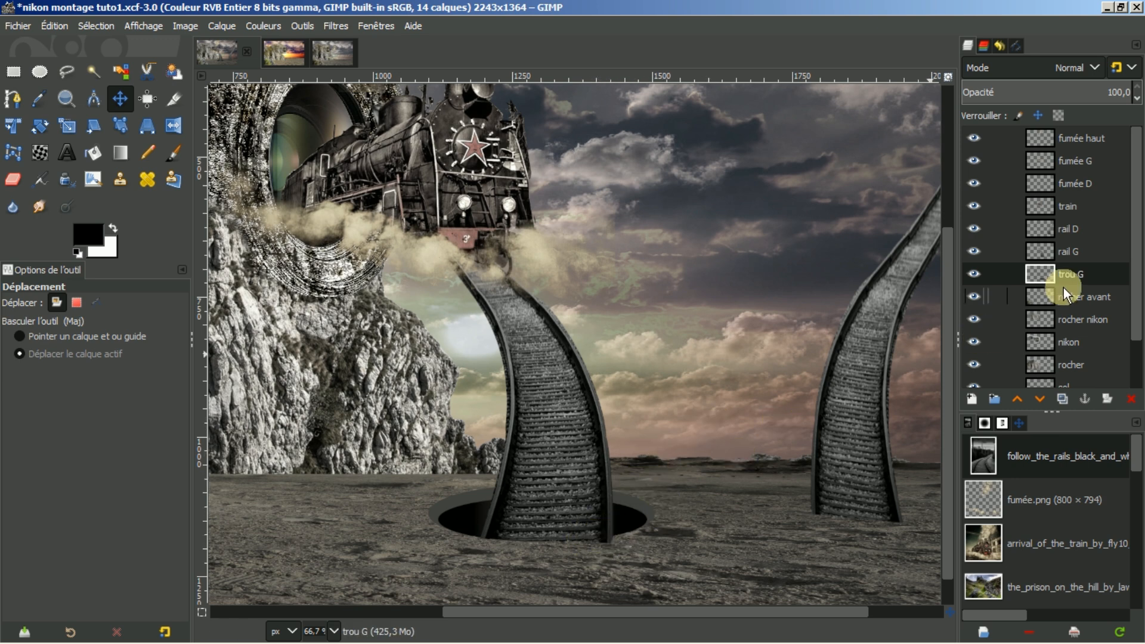
- Create a selection from the trou G layer's alpha and invert it to cover everything outside the hole
right_click(1087, 276)
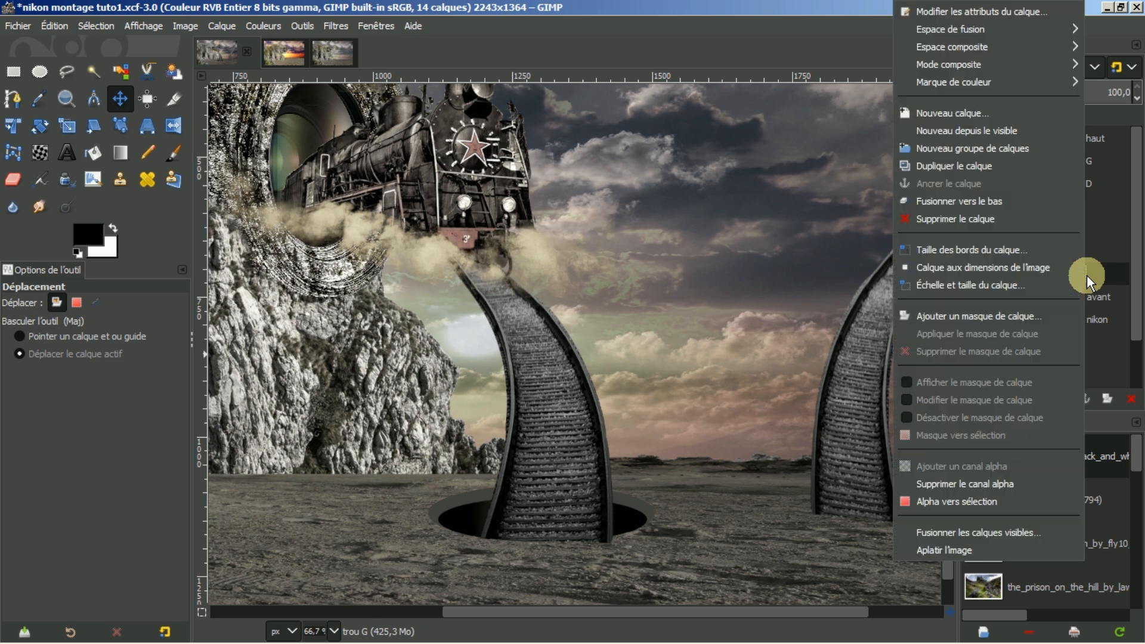
left_click(963, 504)
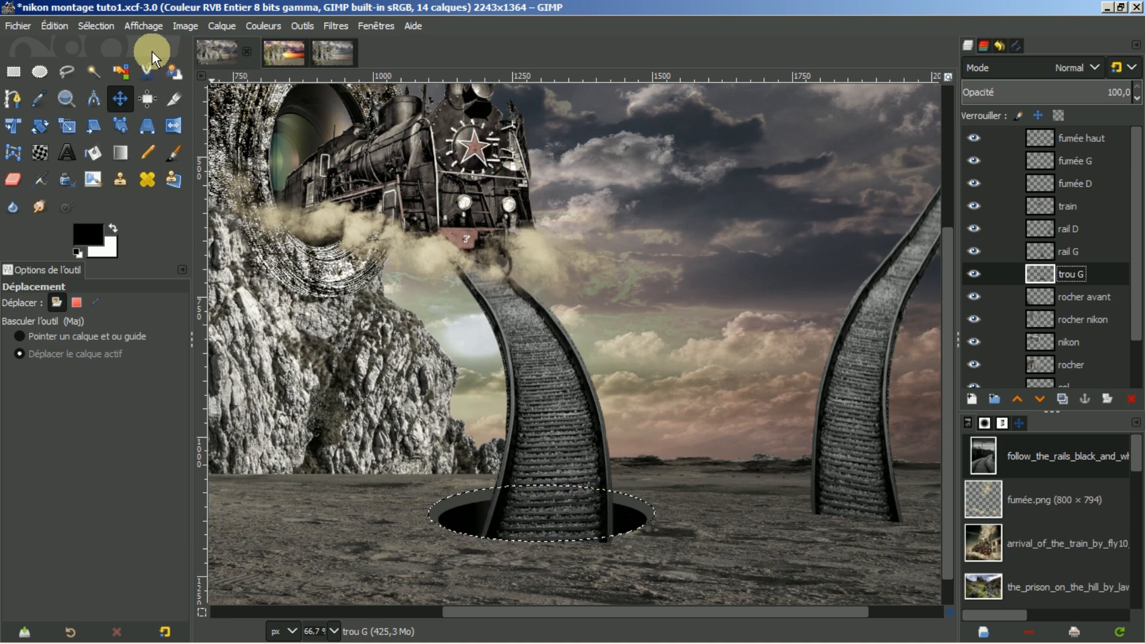
left_click(89, 26)
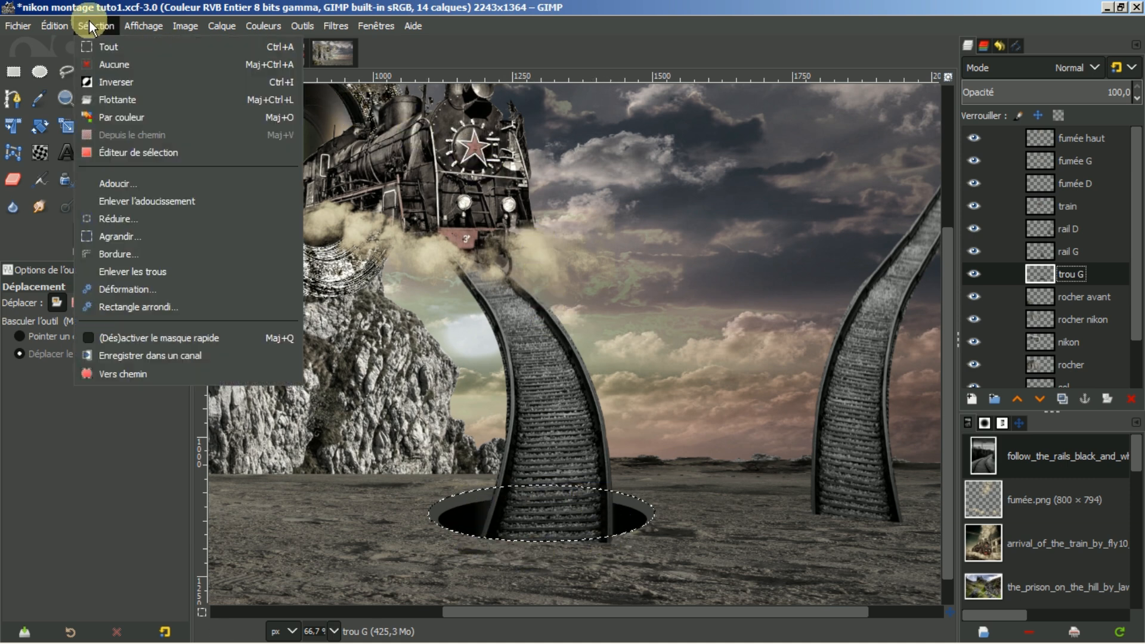
left_click(123, 81)
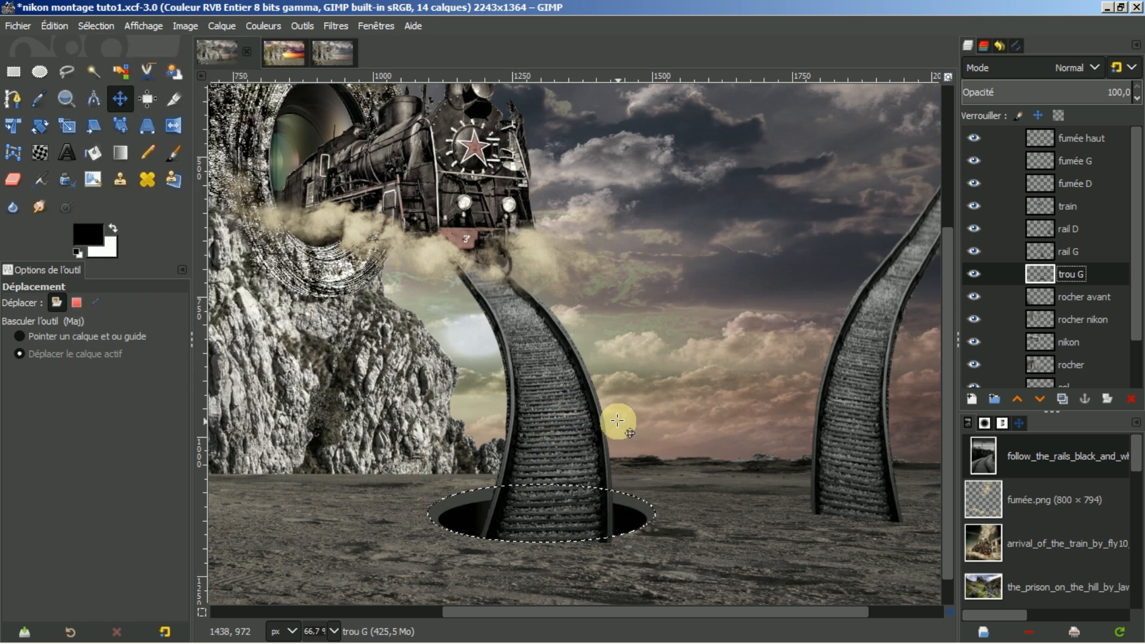
- On the rail G layer, erase the rail's base where it protrudes beyond the hole's front edge, and clear the selection
left_click(1065, 252)
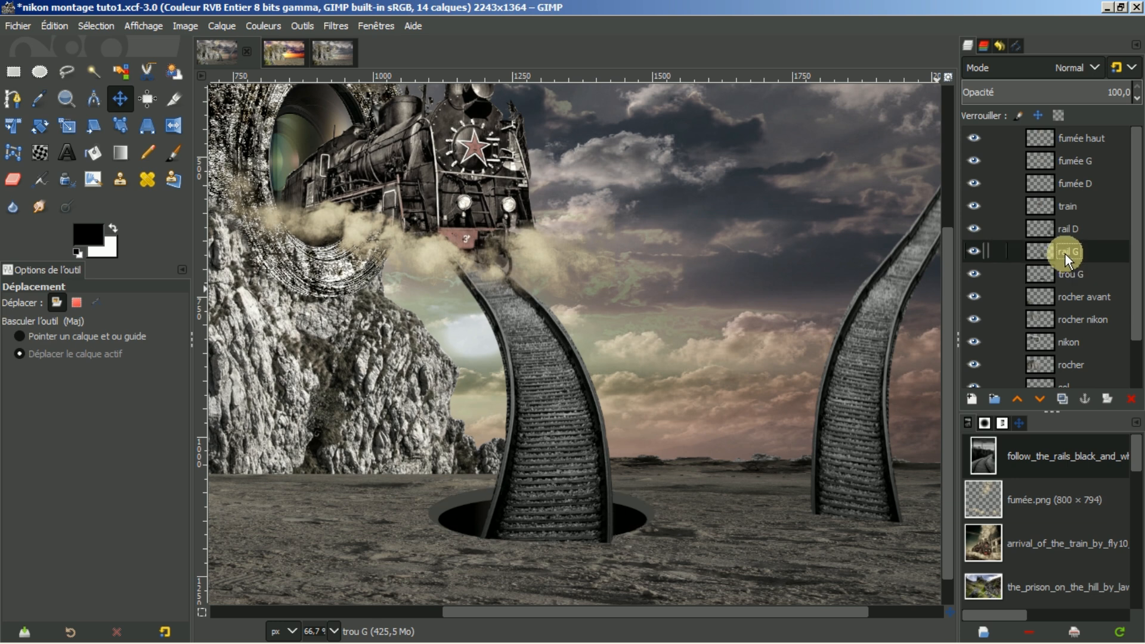
left_click(975, 251)
left_click(974, 251)
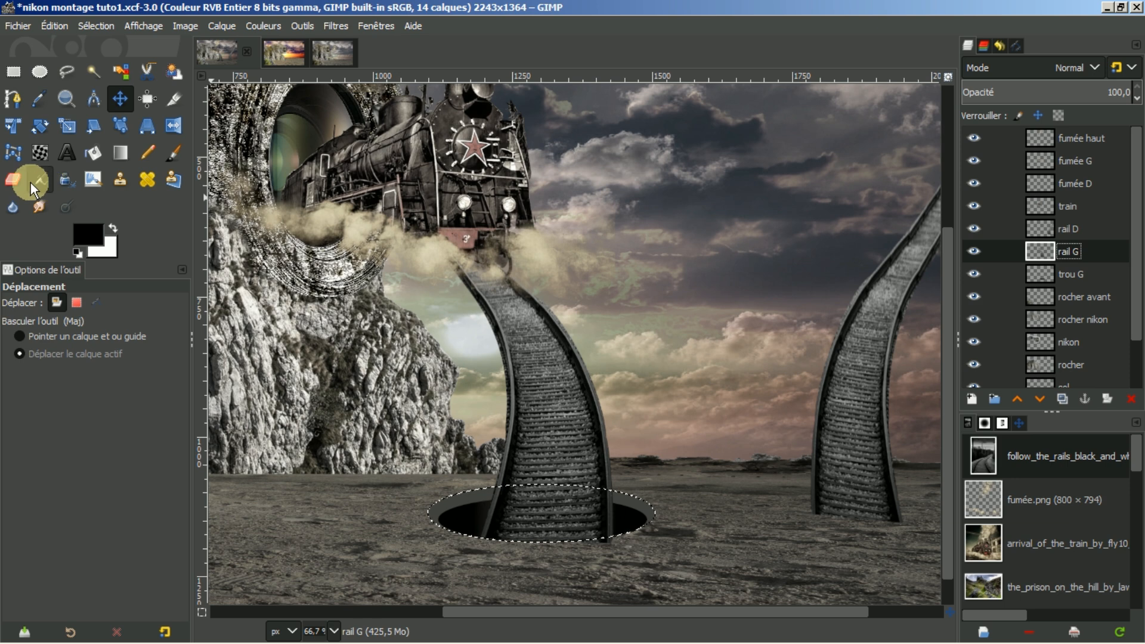
left_click(14, 179)
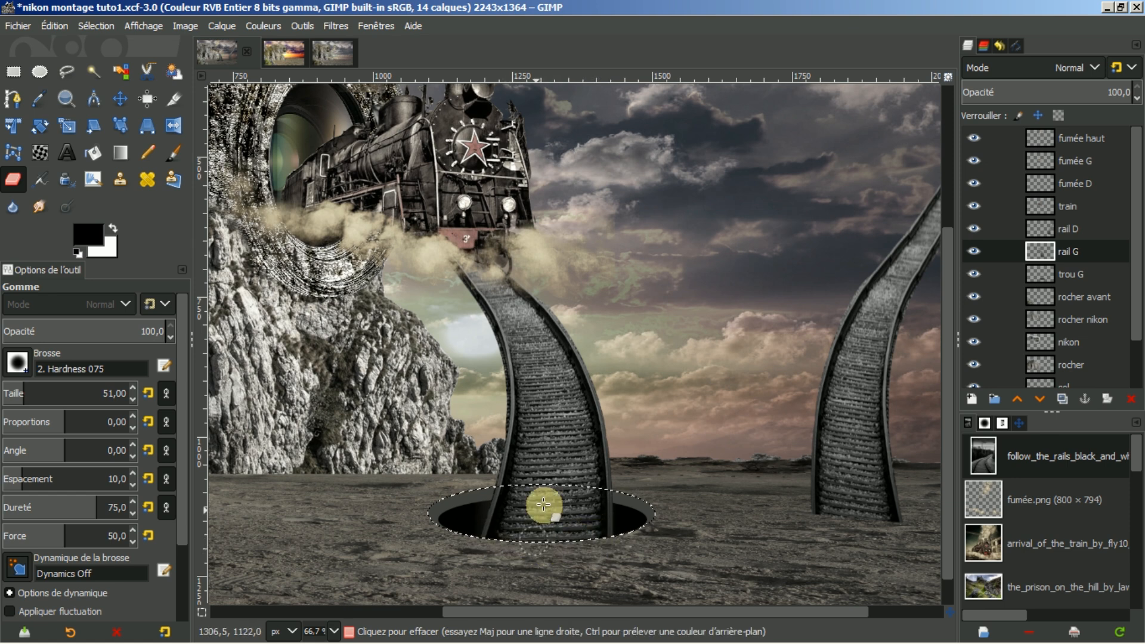
left_click(88, 24)
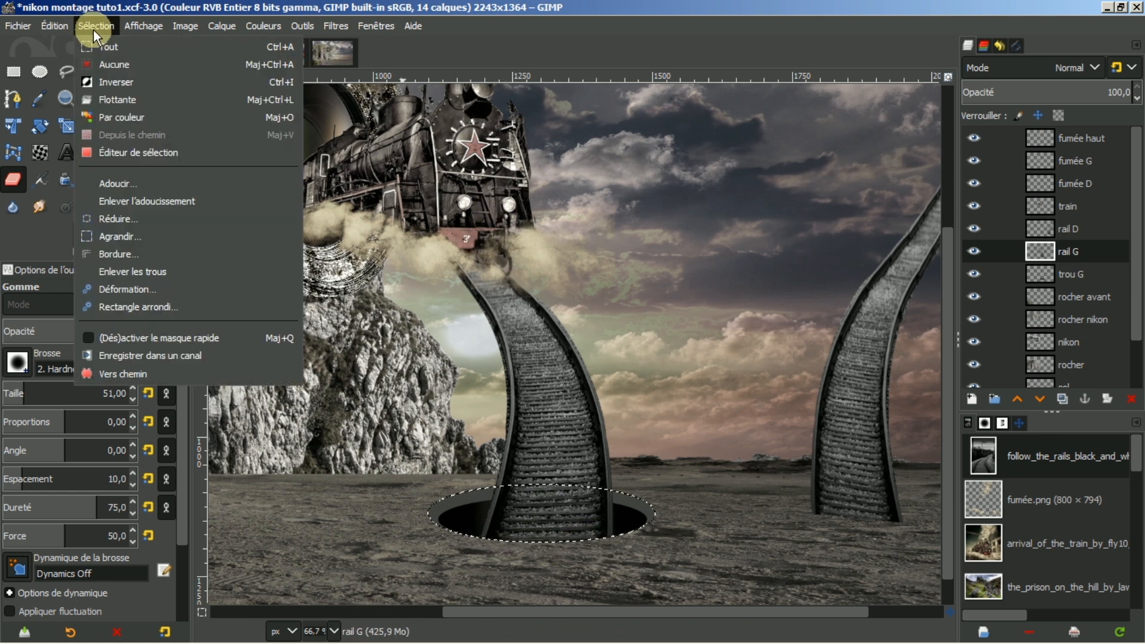
left_click(120, 64)
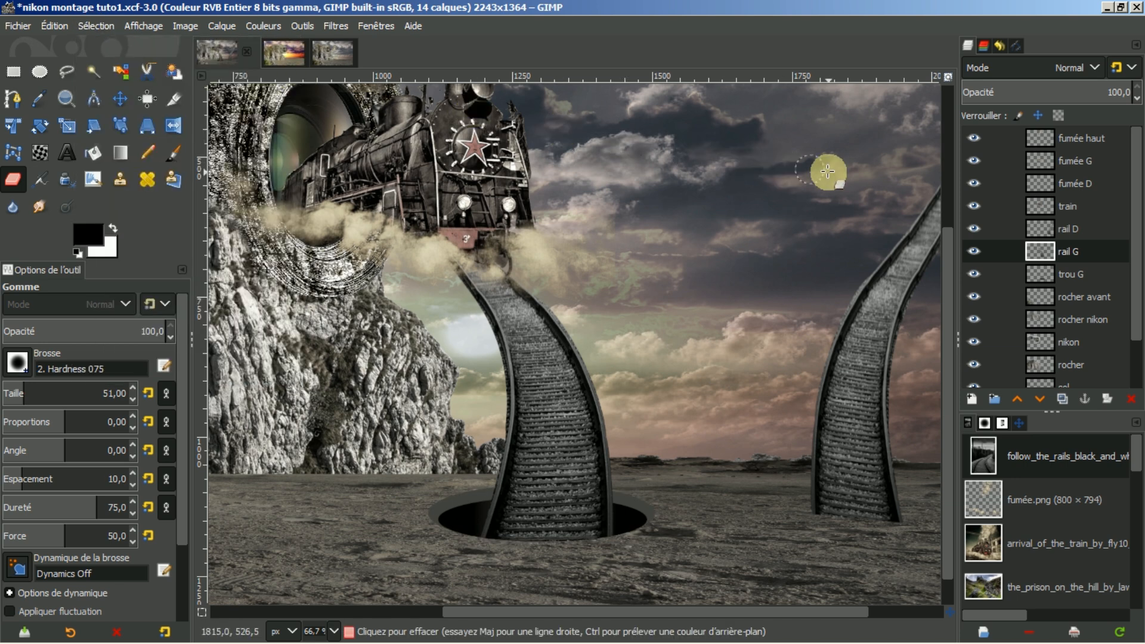
- Duplicate the trou G layer and rename the copy trou D
left_click(1072, 276)
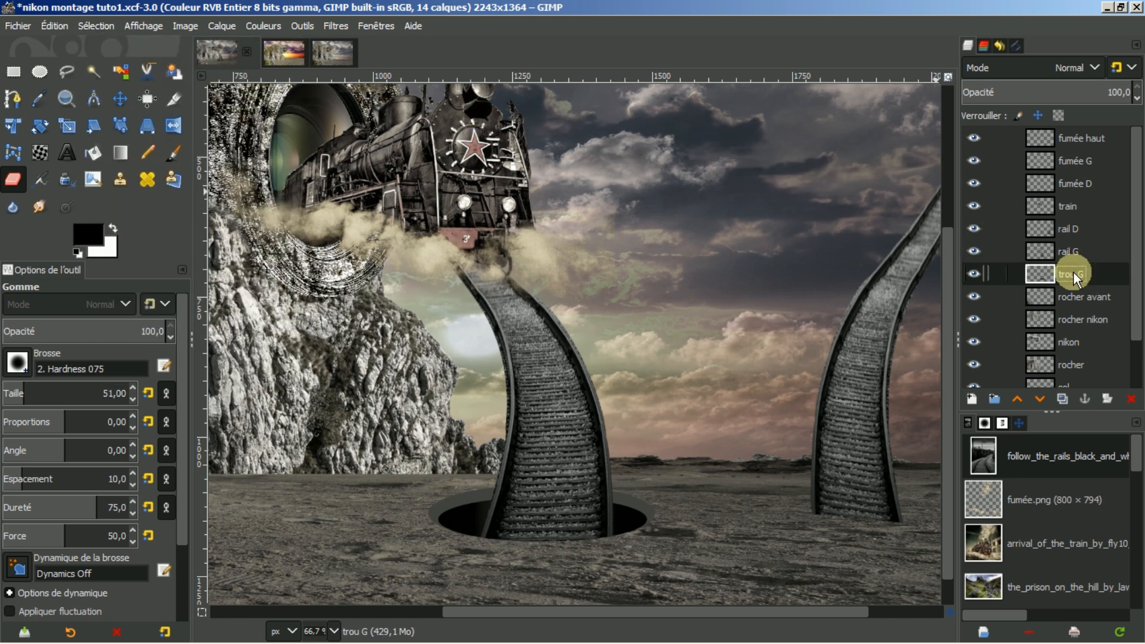
left_click(1060, 398)
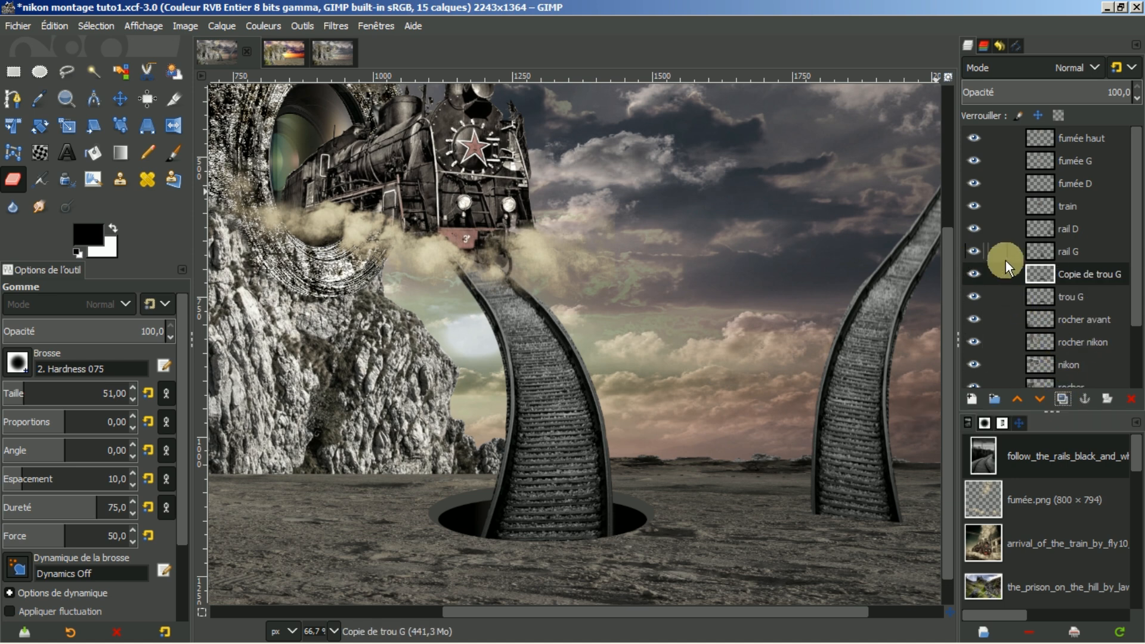
double_click(1082, 275)
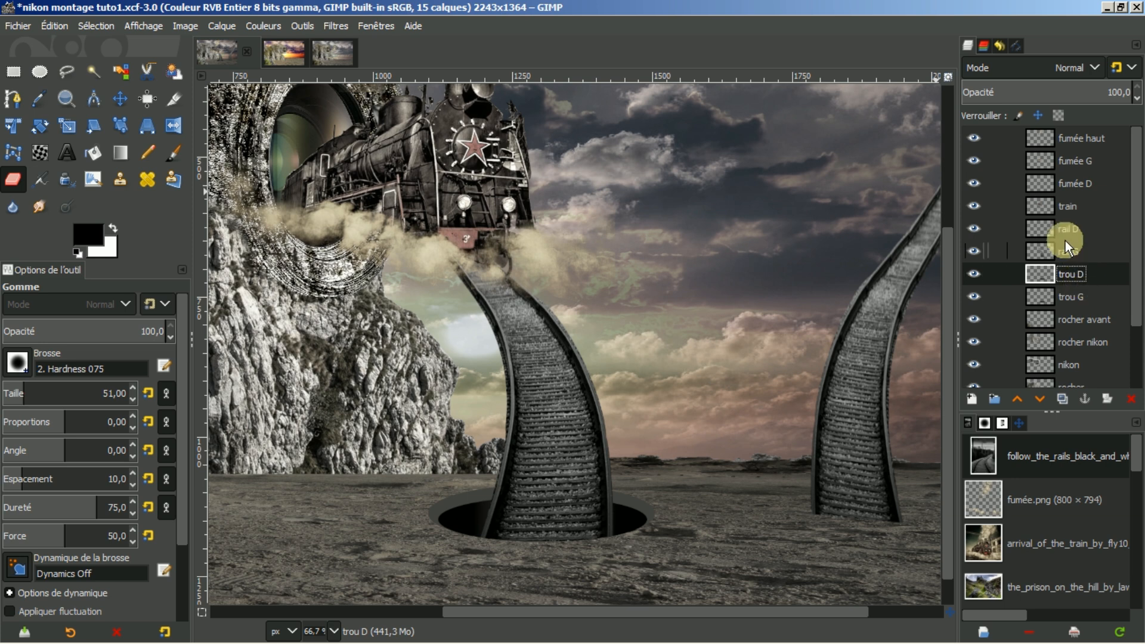
- Move the trou D hole across the ground so it sits around the base of the other rail
left_click(119, 101)
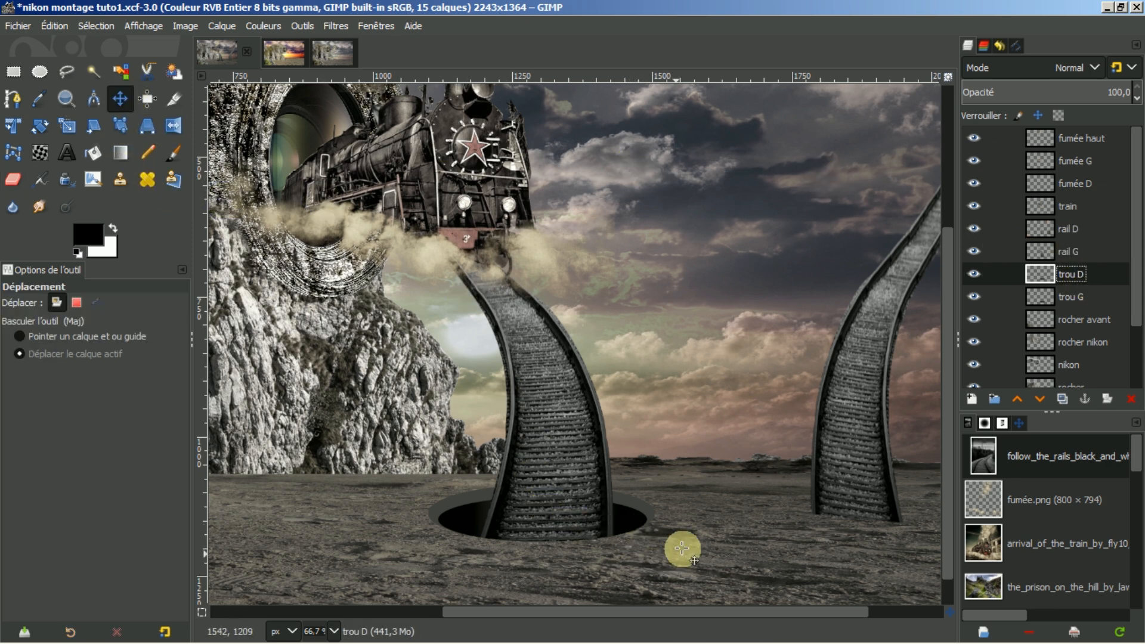
left_click_drag(703, 429, 909, 433)
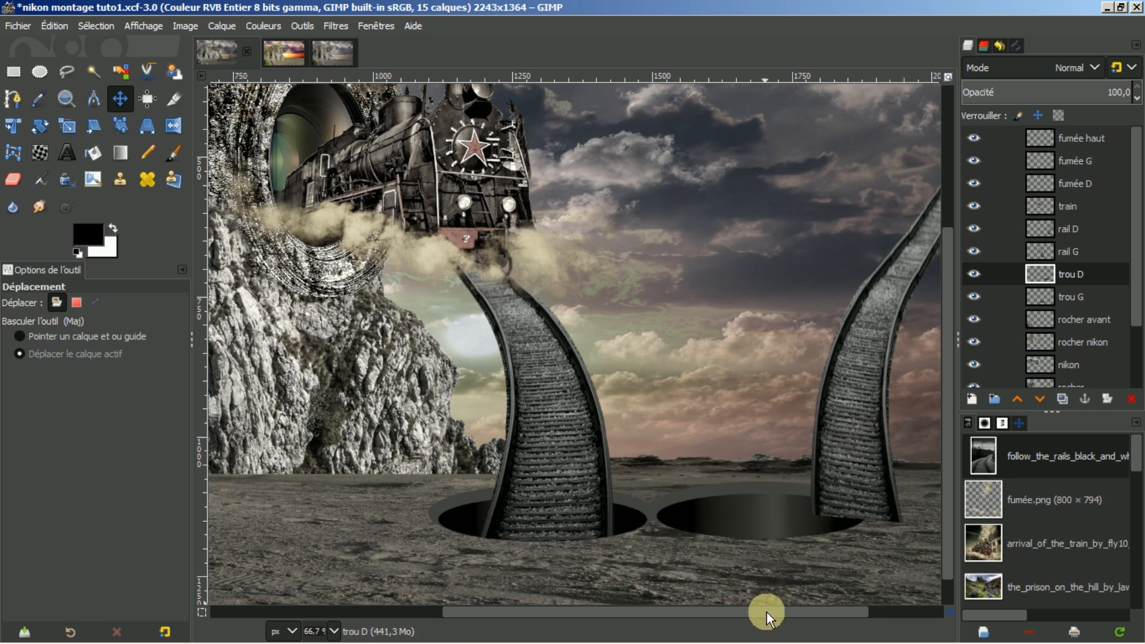
left_click_drag(767, 611, 850, 613)
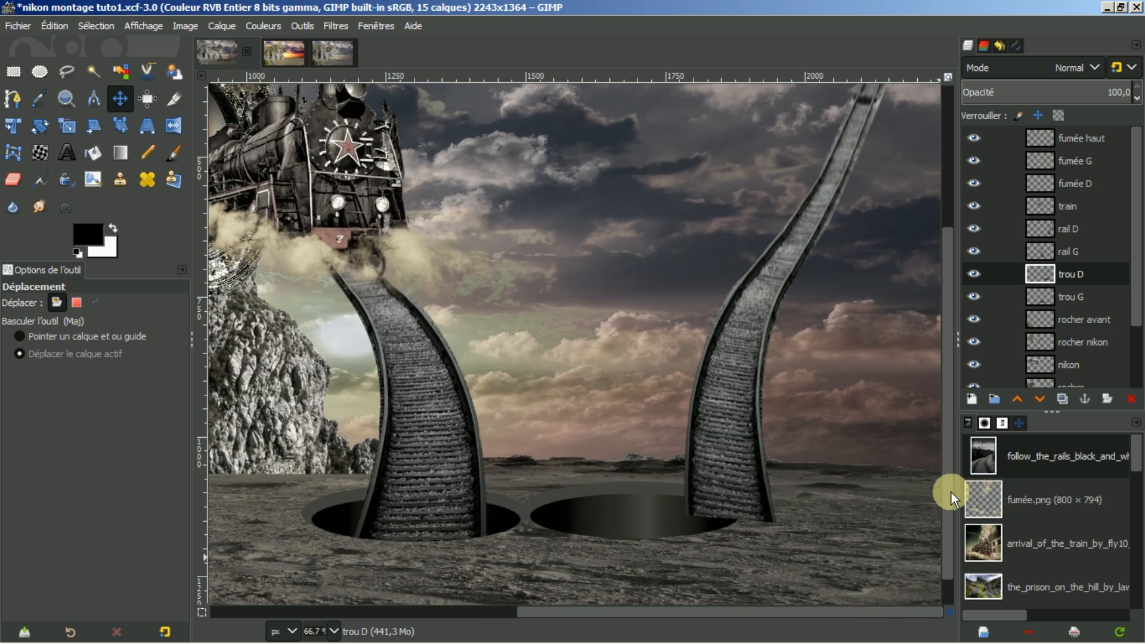
scroll(950, 492, "down", 2)
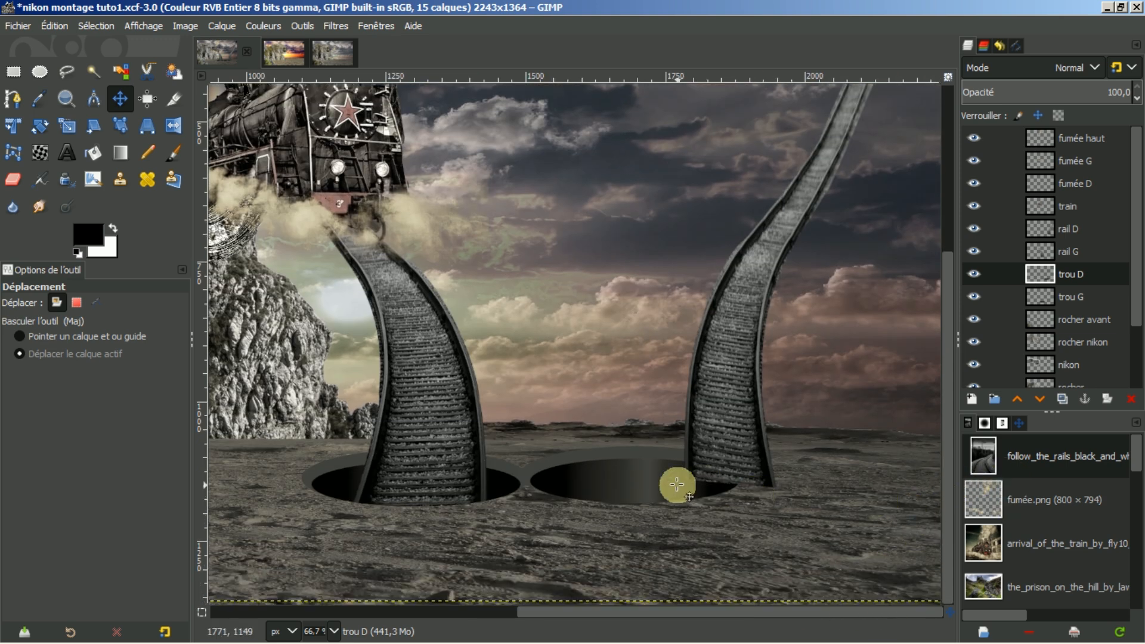
left_click_drag(683, 519, 776, 508)
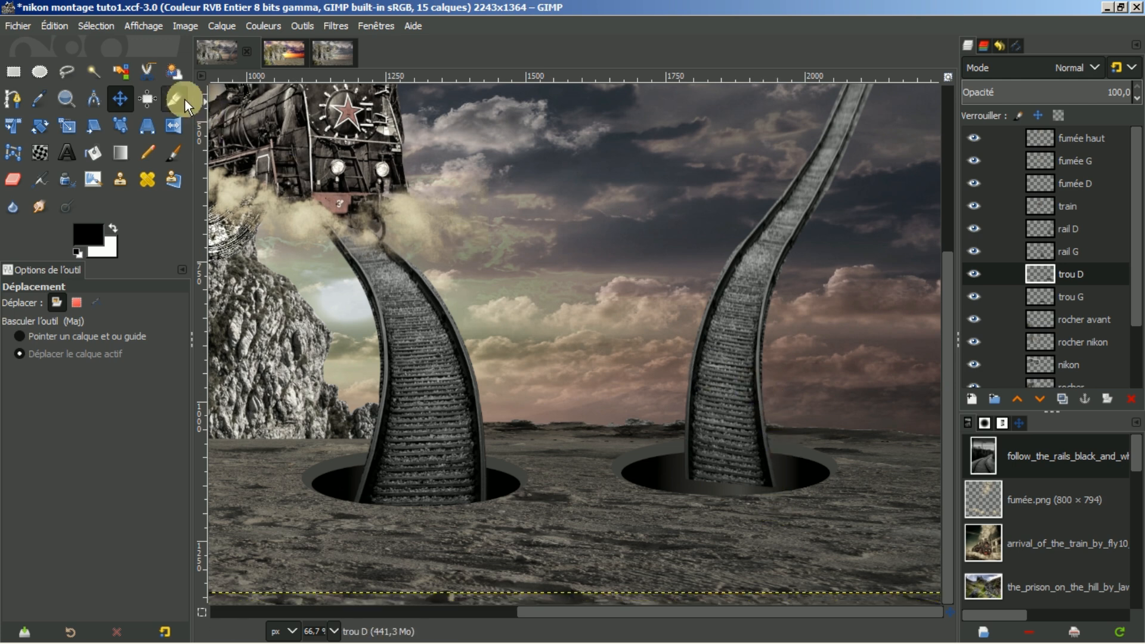
- Scale the trou D layer down proportionally to 1852 × 1124 px
left_click(68, 127)
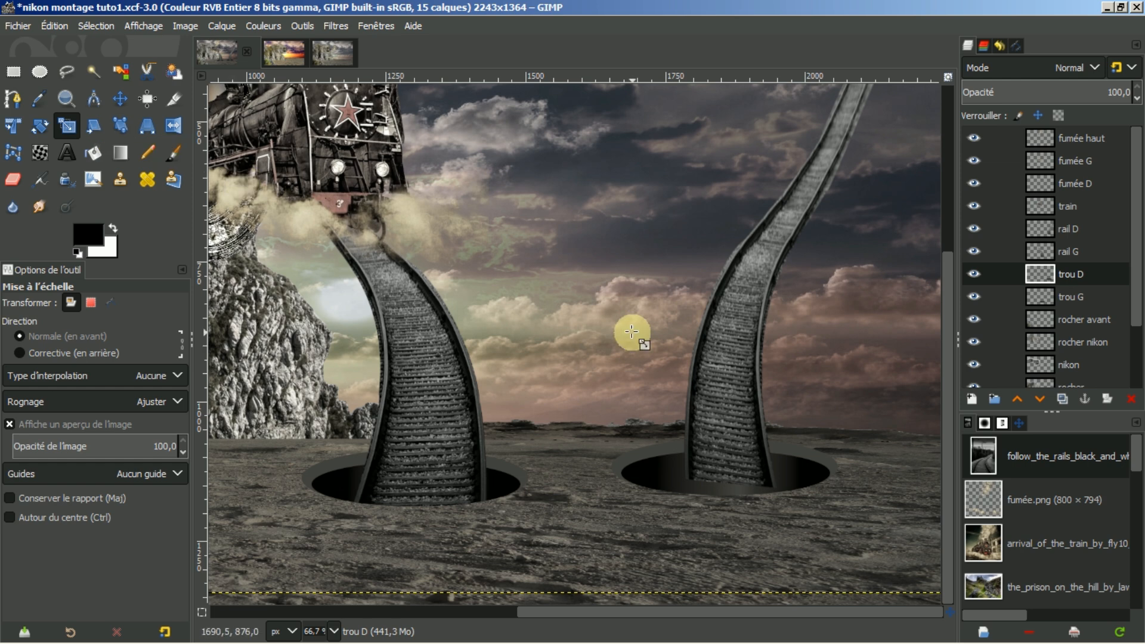
left_click(687, 419)
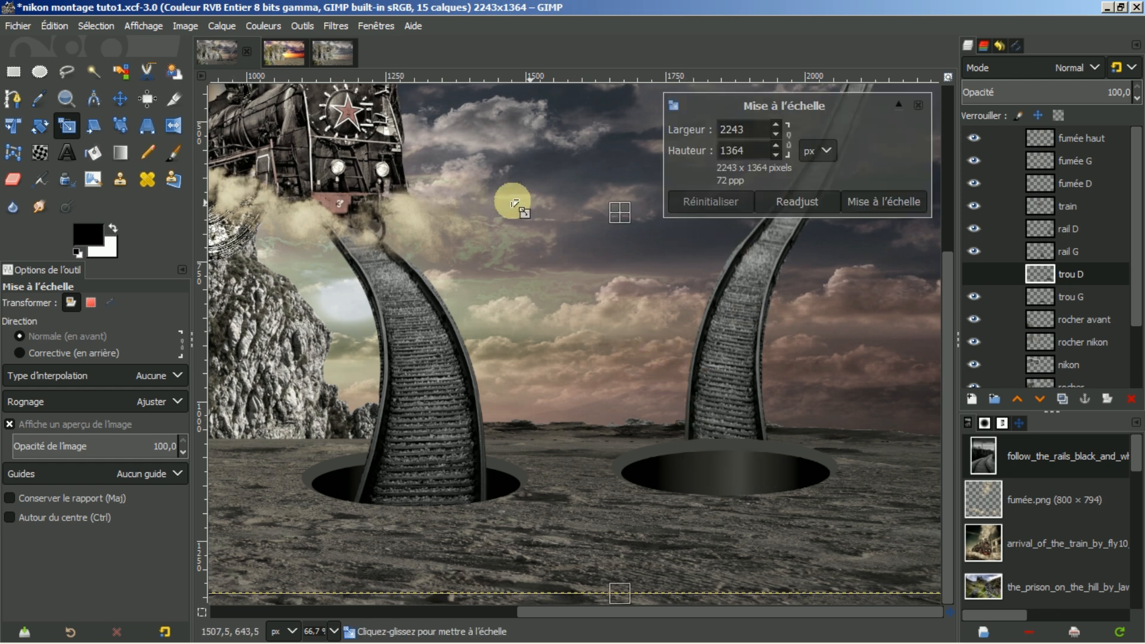
left_click_drag(401, 186, 621, 325)
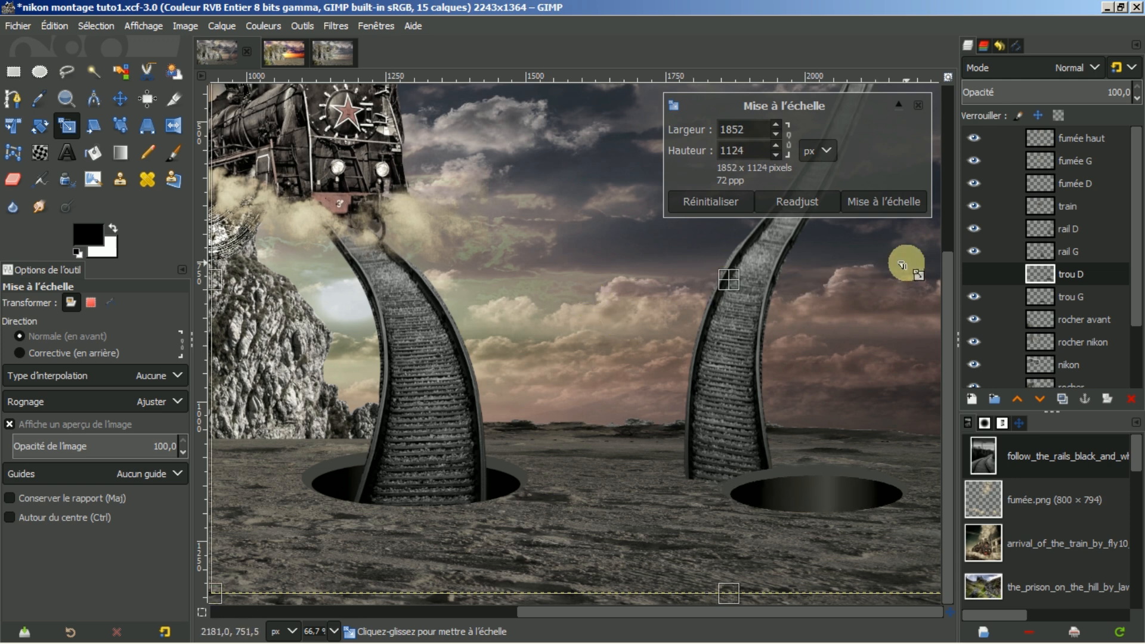
left_click(886, 201)
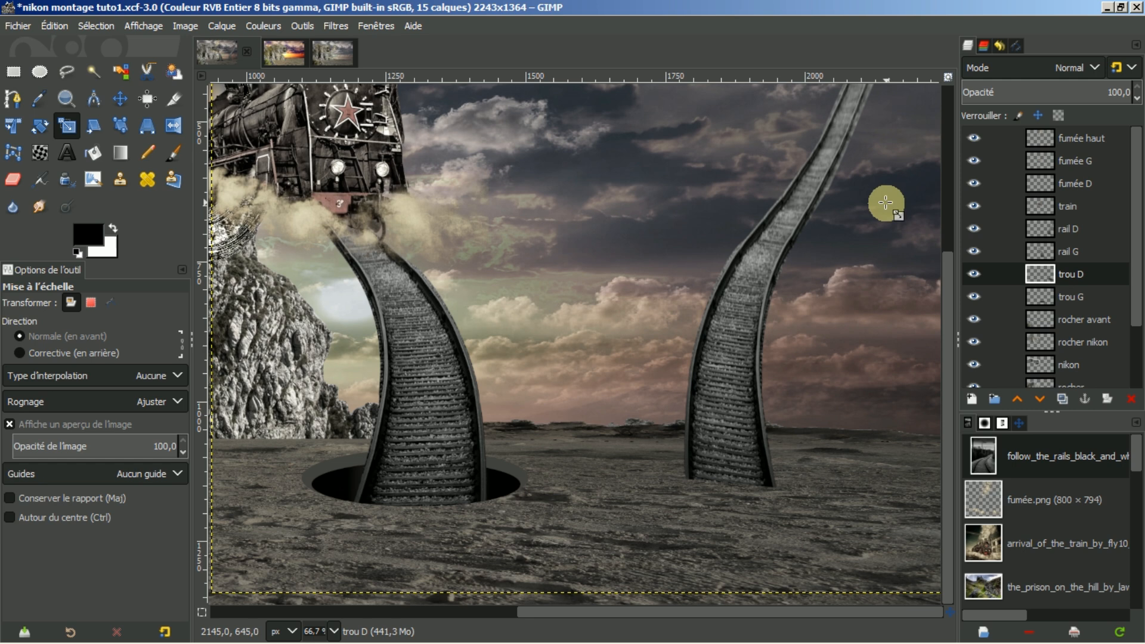
- Move the reduced trou D hole around the base of the far rail and match the layer to the image size
left_click(120, 99)
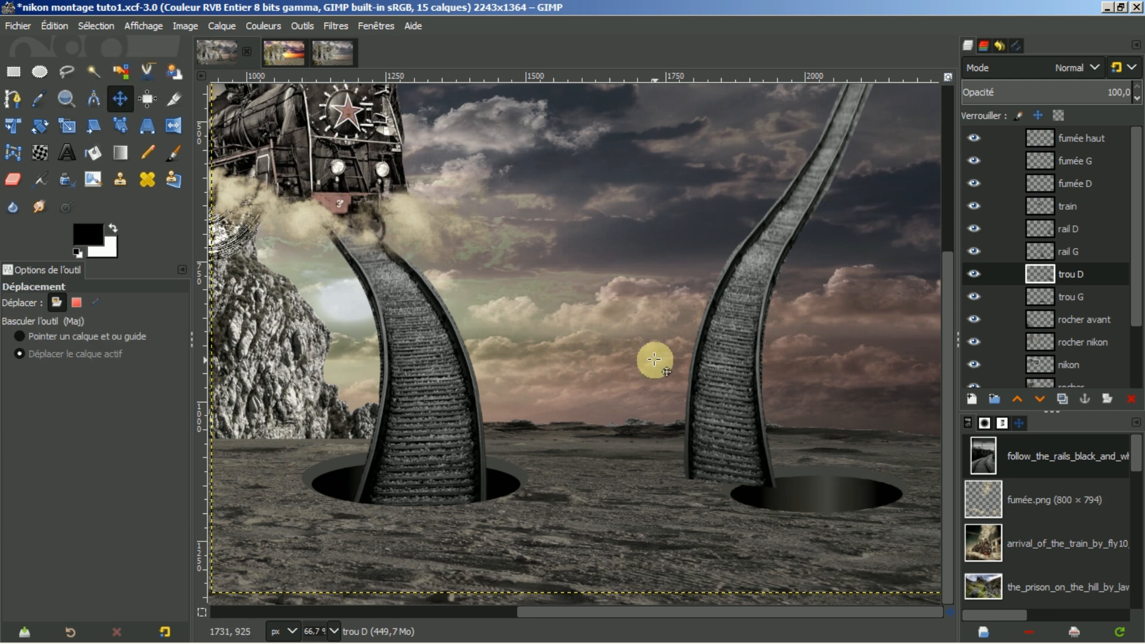
left_click_drag(769, 456, 697, 433)
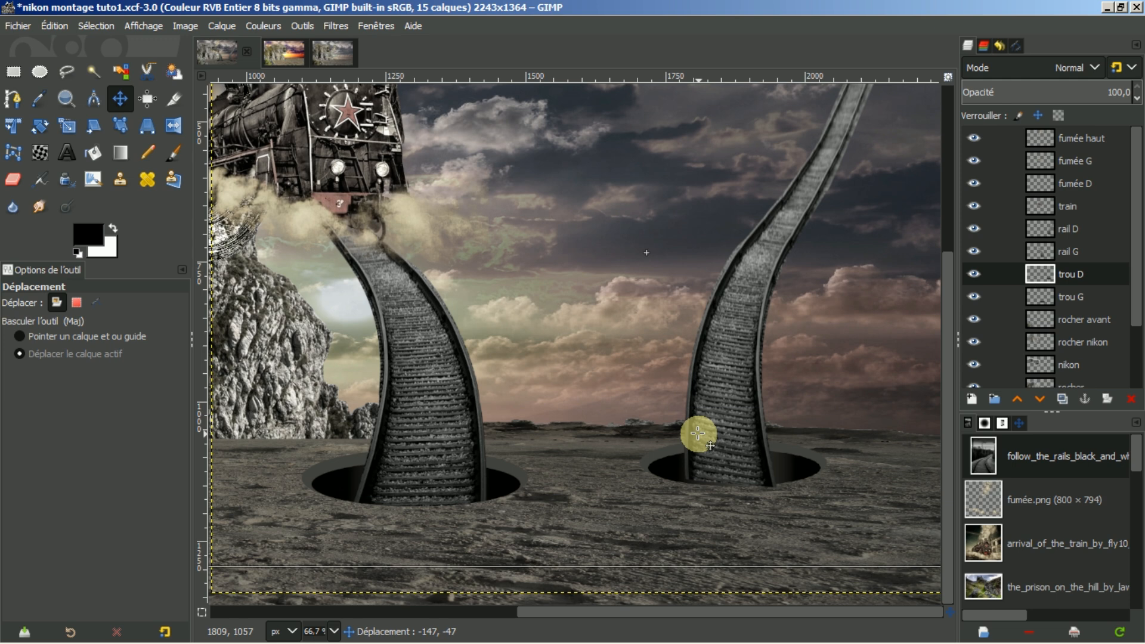
left_click_drag(700, 433, 701, 433)
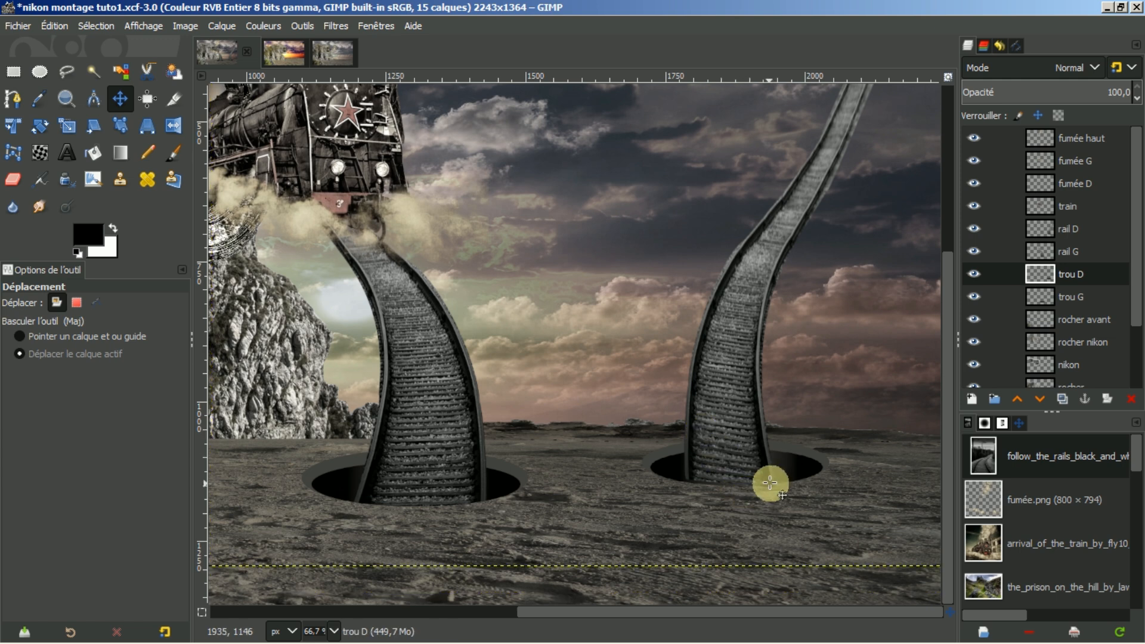
right_click(1035, 274)
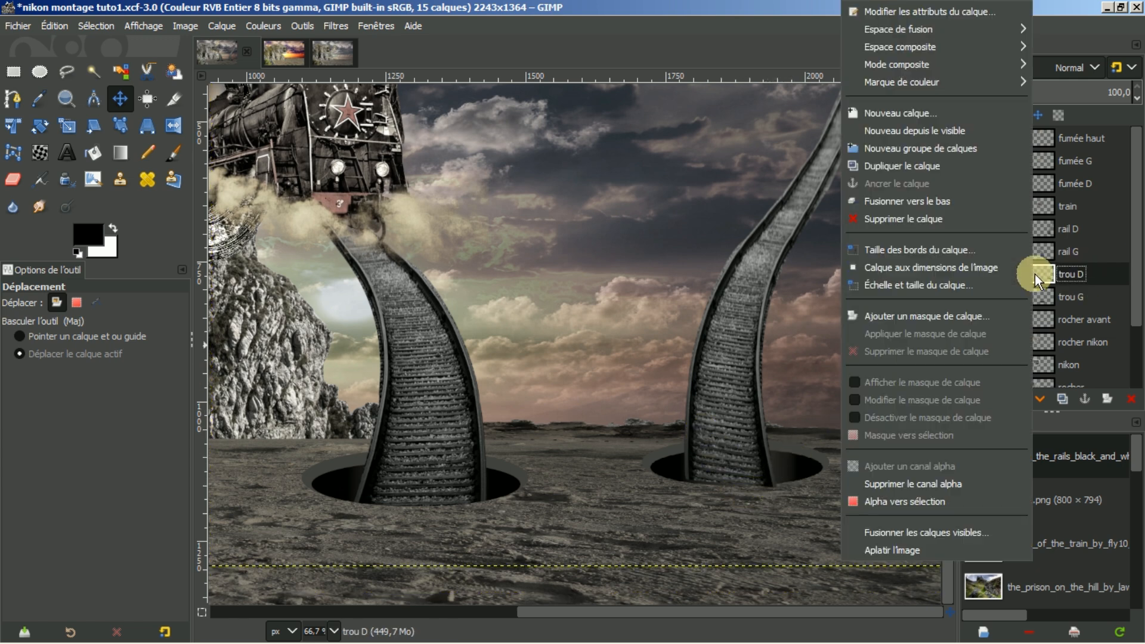
left_click(928, 266)
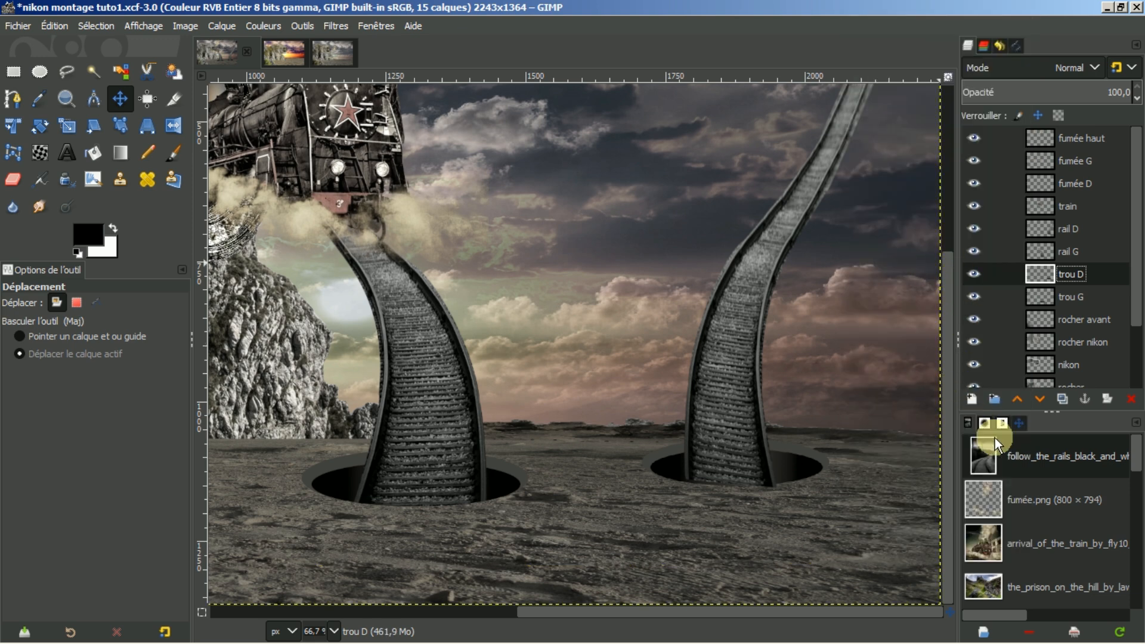
- Duplicate the fumée haut layer and move the copied smoke down to the ground between the two rails
left_click(1018, 423)
mouse_move(1072, 608)
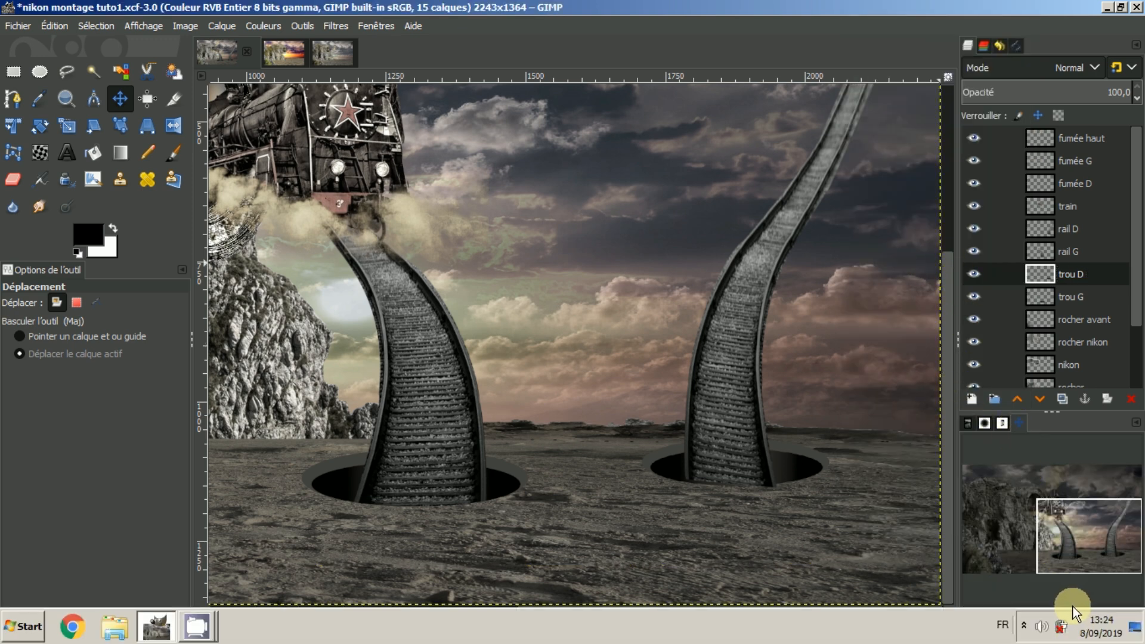
left_click(1066, 631)
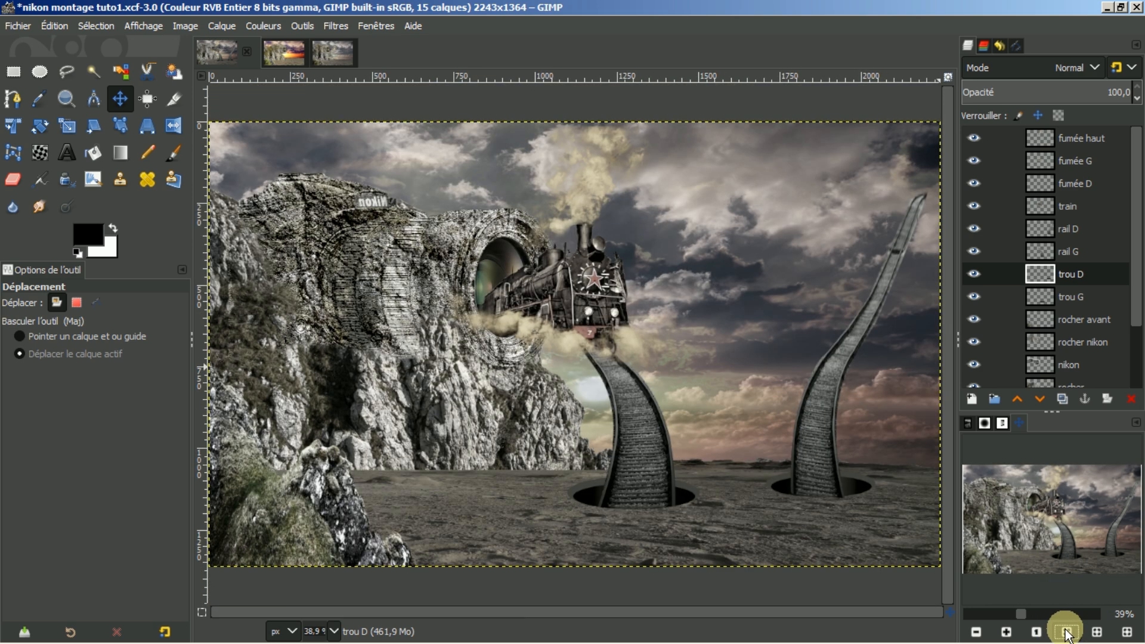
left_click(976, 632)
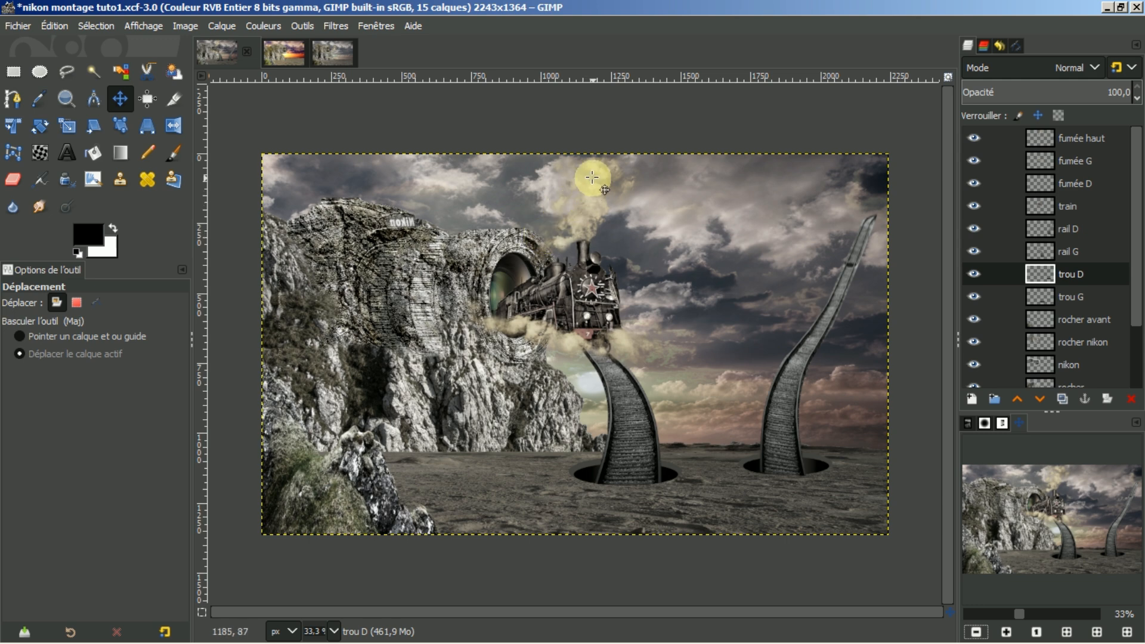
left_click(1096, 138)
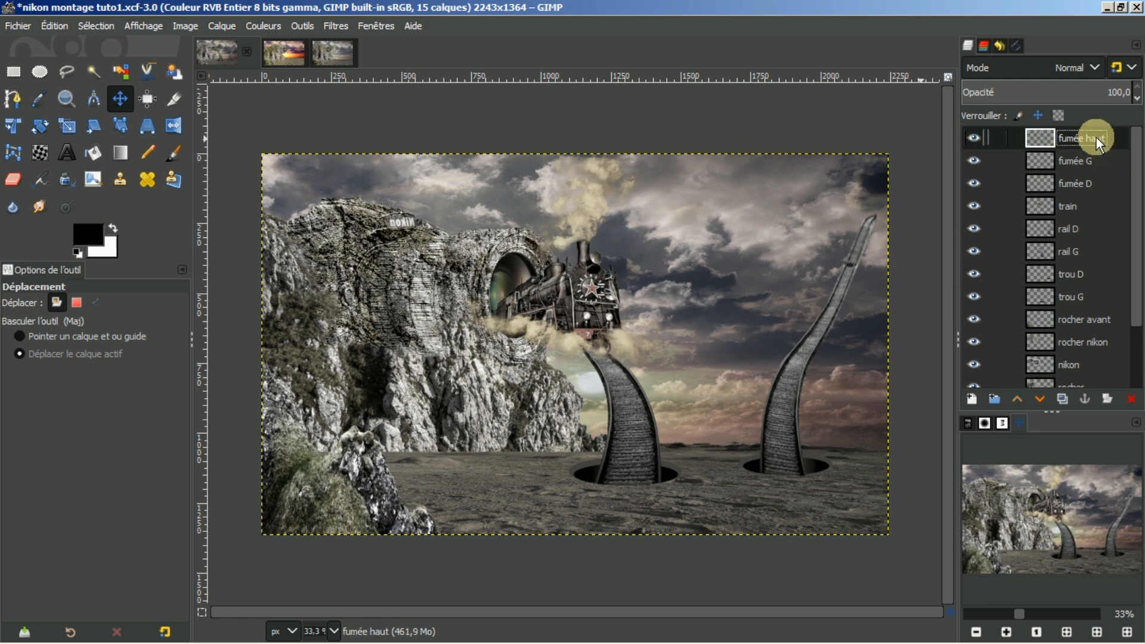
left_click(1061, 398)
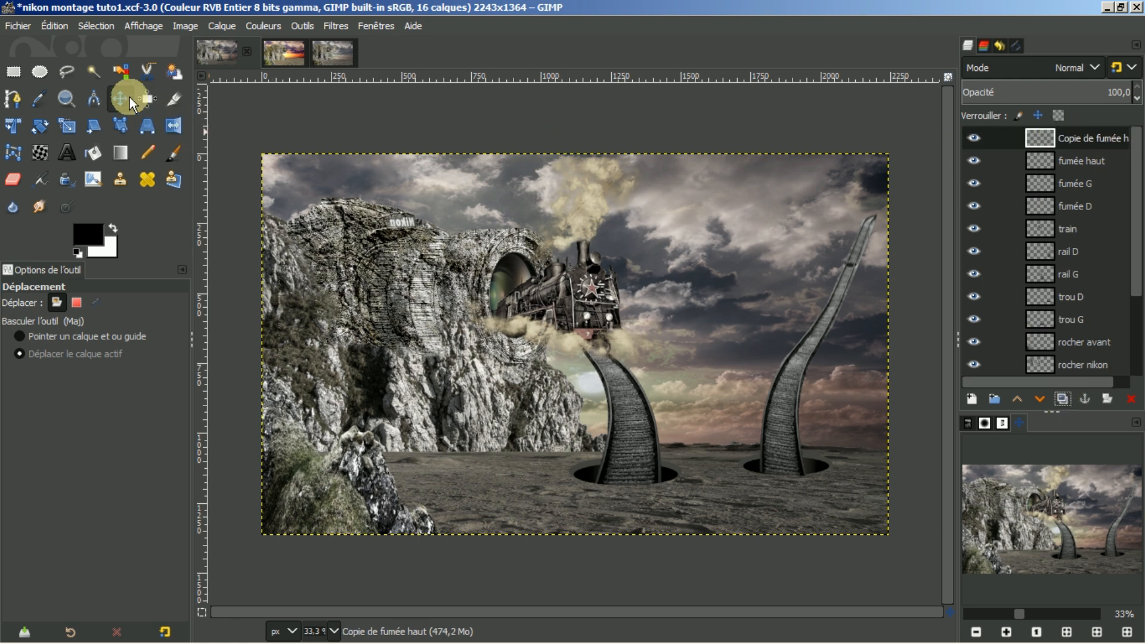
left_click_drag(622, 273, 737, 476)
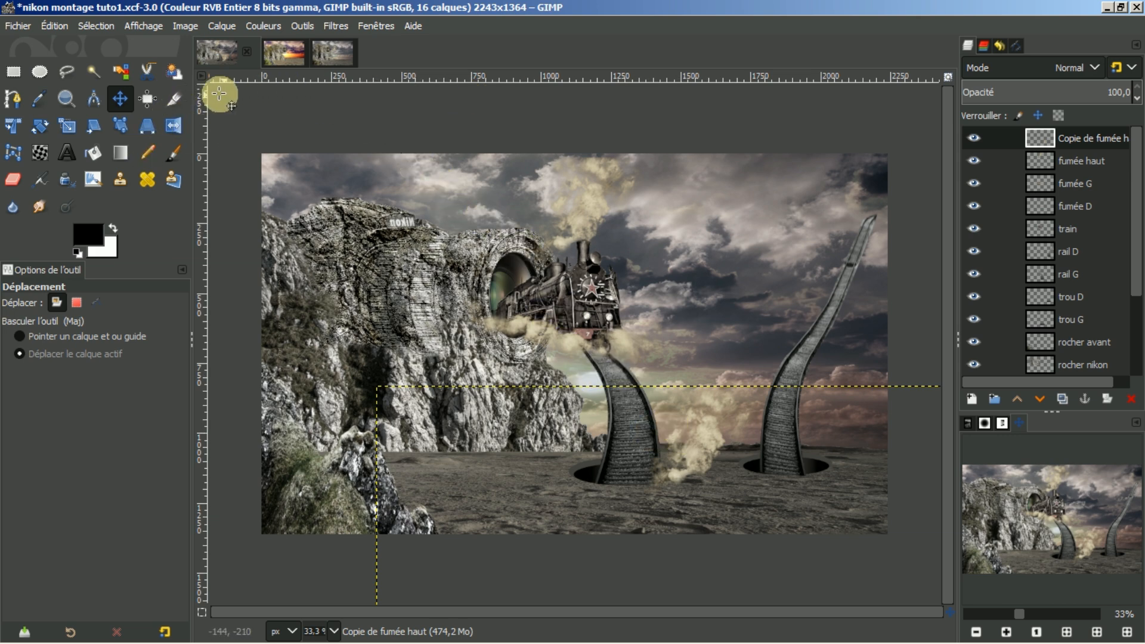
- Rotate the copied smoke layer by 179.92°
left_click(39, 126)
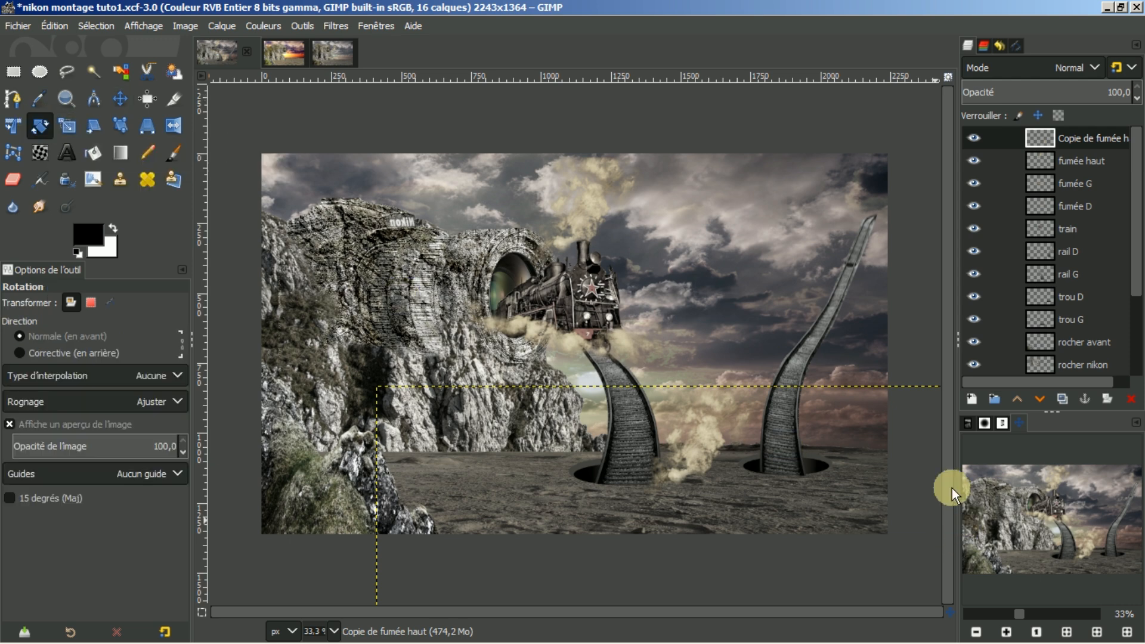
left_click_drag(875, 414, 571, 637)
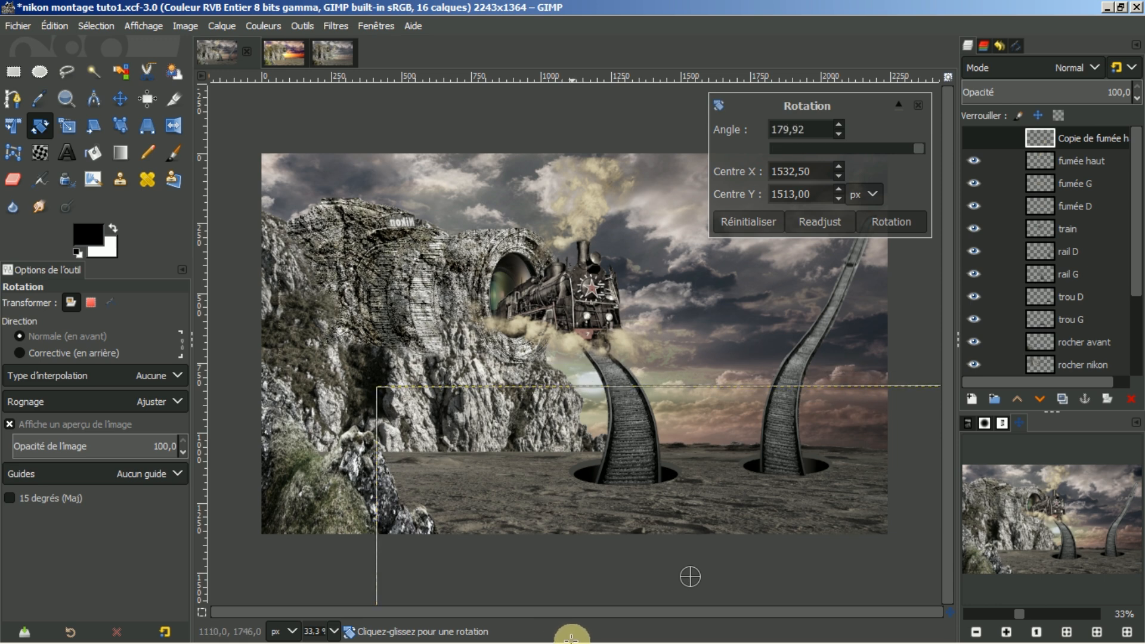
left_click(880, 229)
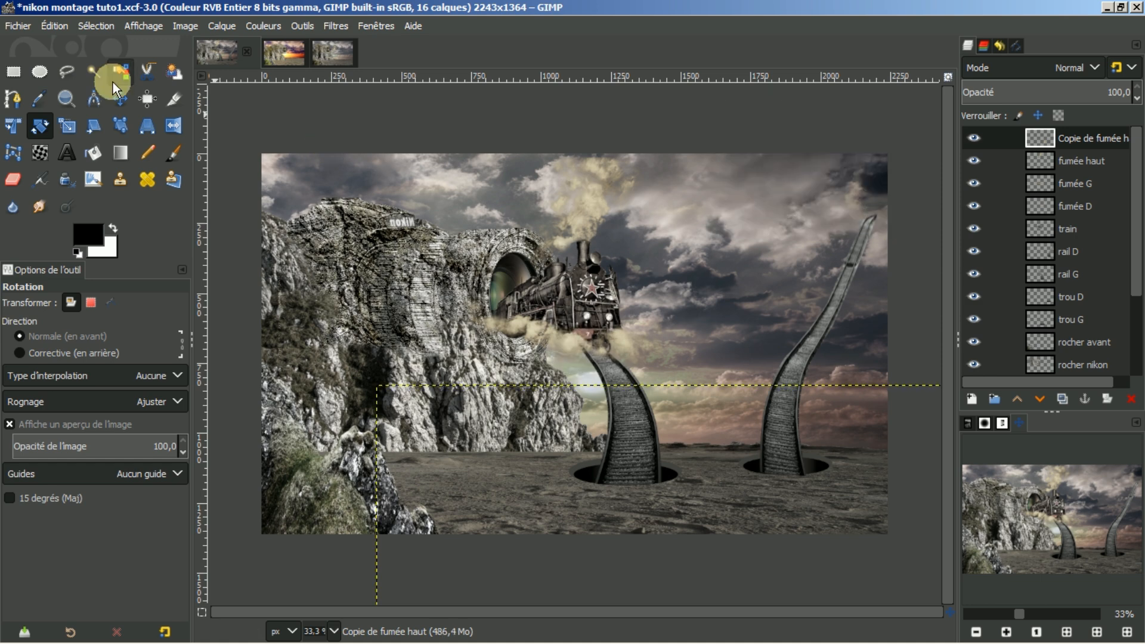
- Move the copied smoke onto the near rail's base and lower its layer to just below rail G
left_click(120, 99)
left_click_drag(735, 518, 682, 463)
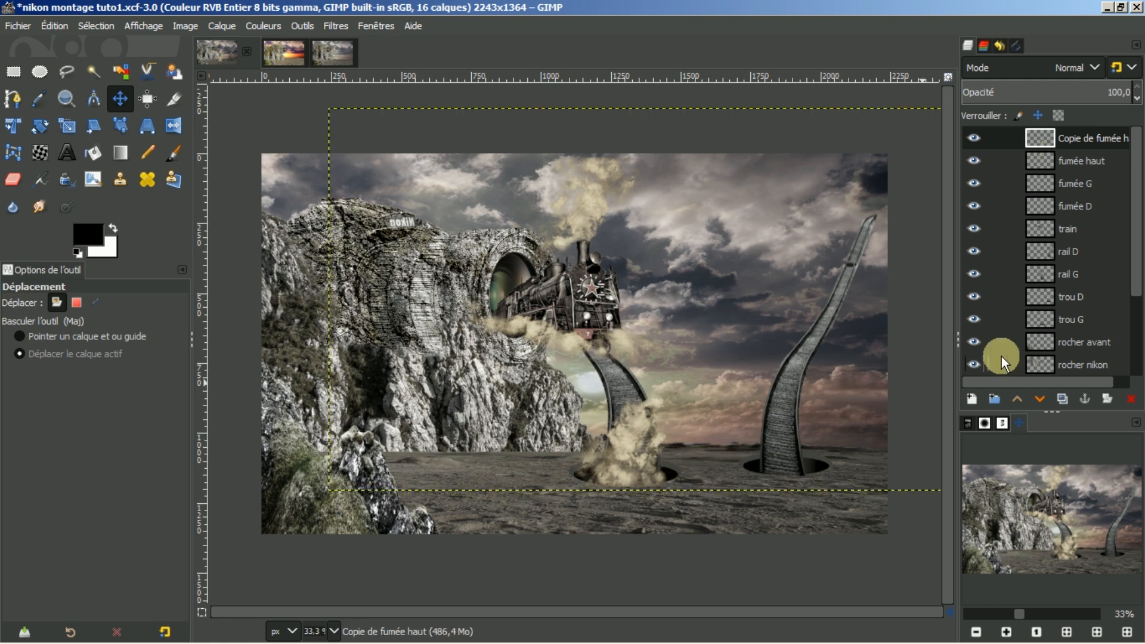
left_click(1038, 400)
left_click(1039, 400)
left_click(1039, 401)
left_click(1039, 401)
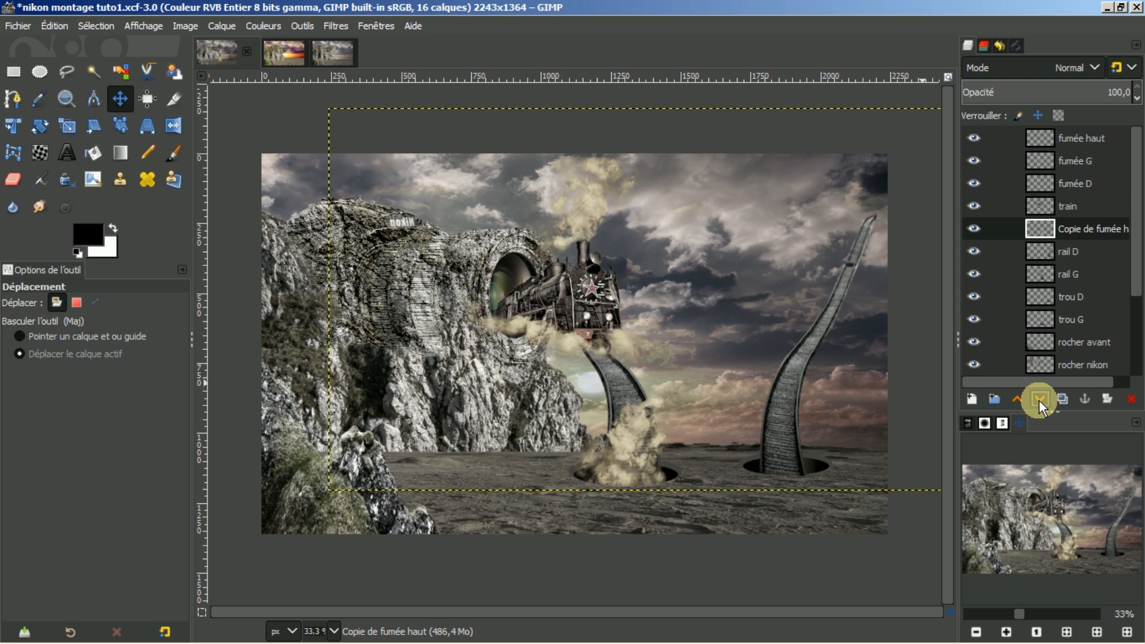
left_click(1039, 401)
left_click(1039, 401)
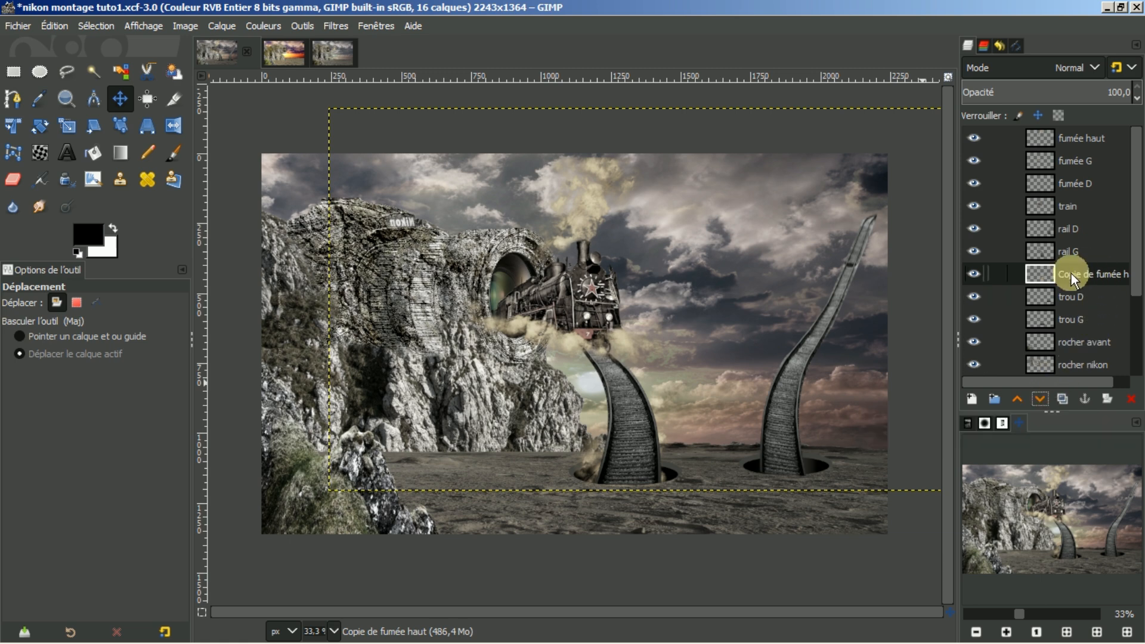
- Try mirroring the copied smoke layer horizontally
left_click(173, 125)
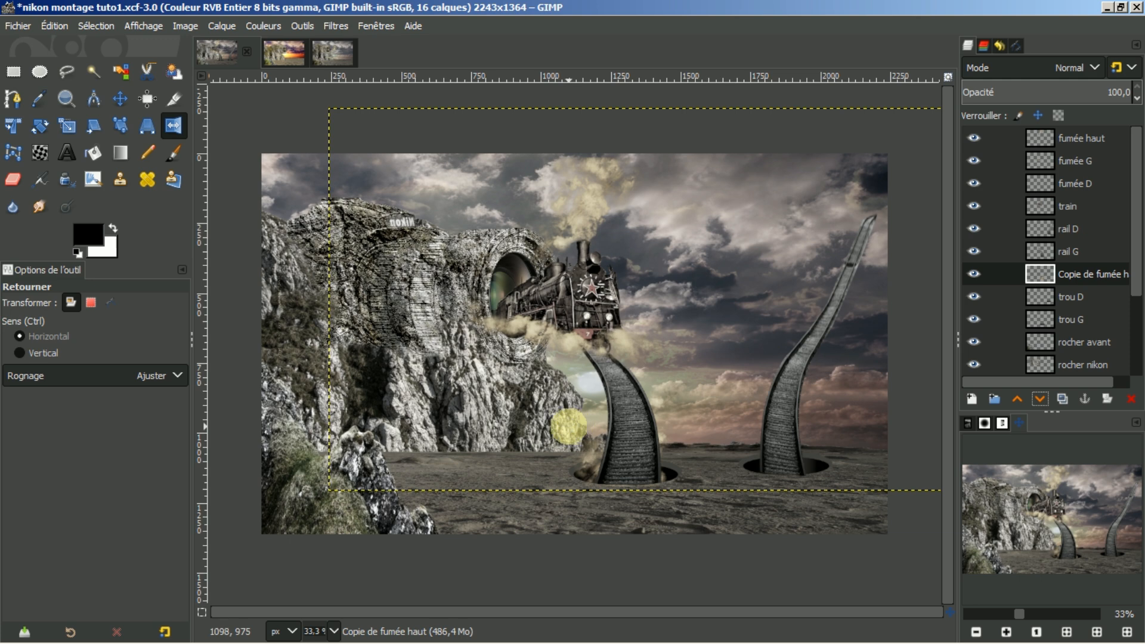
left_click(568, 426)
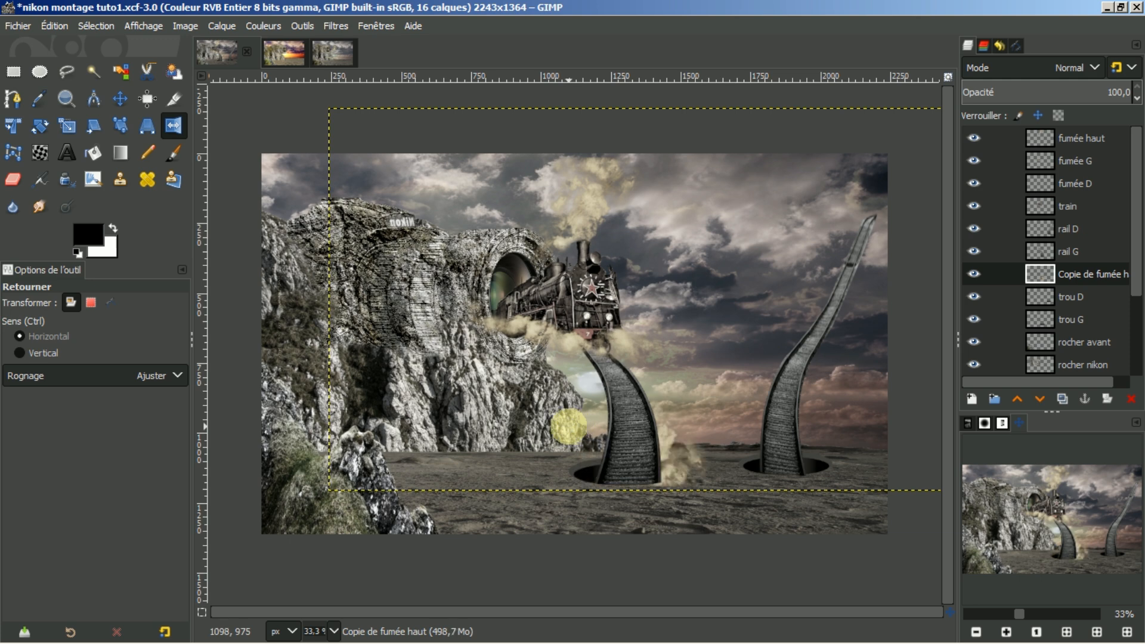
left_click(568, 426)
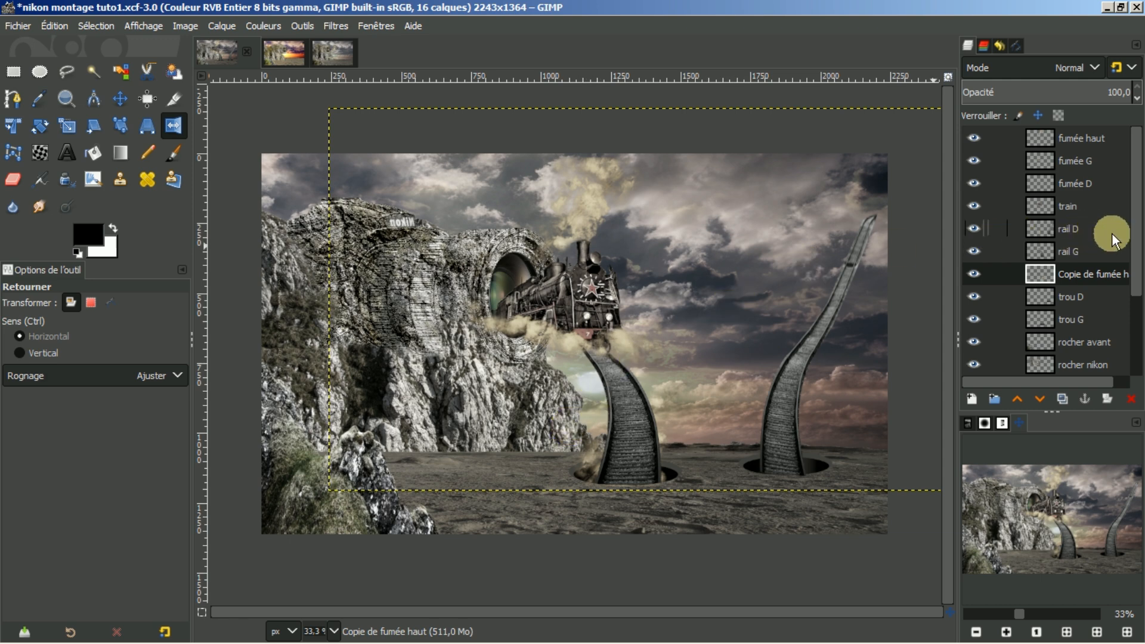
- Partially erase the rail's base on the rail G layer using the Eraser at opacity 30.8 and size 120, checking it without the smoke
left_click(1061, 252)
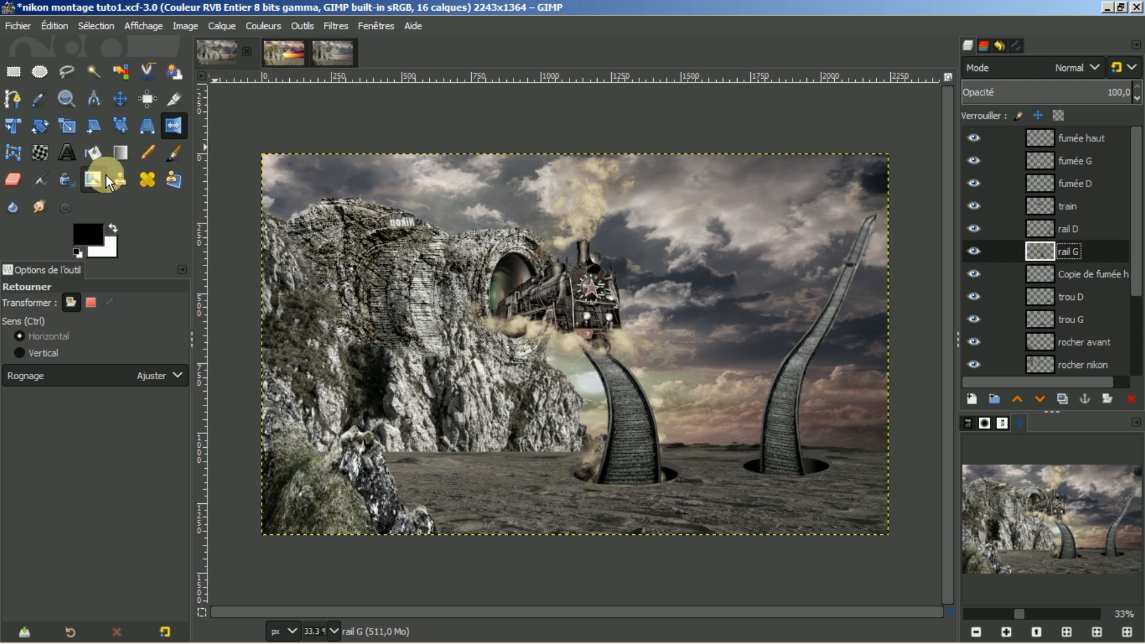
left_click(12, 181)
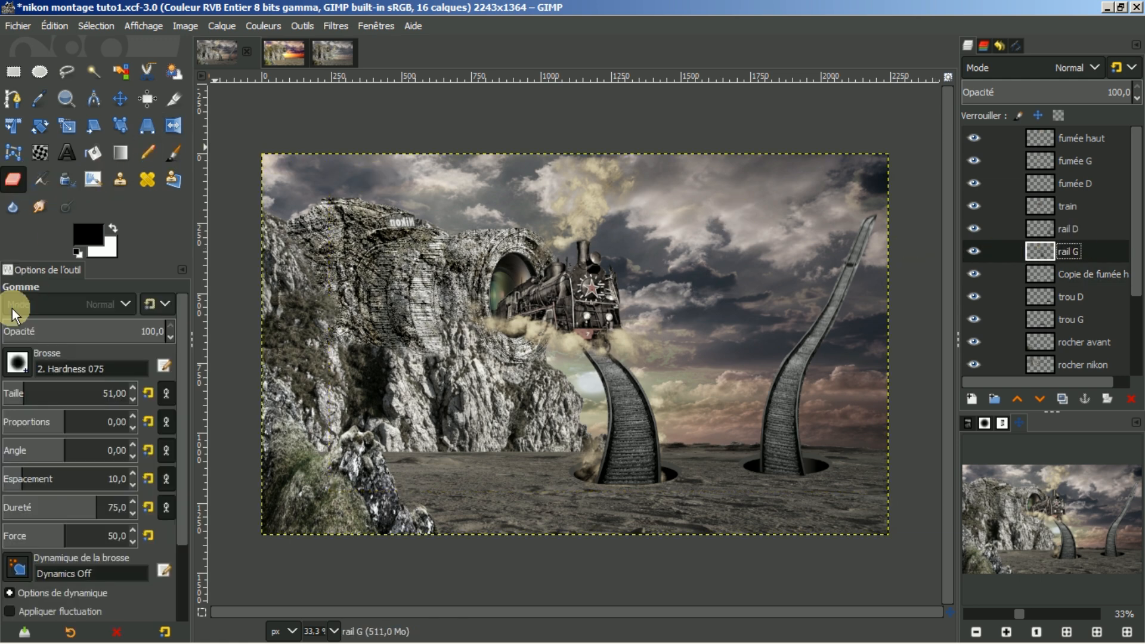
left_click(46, 327)
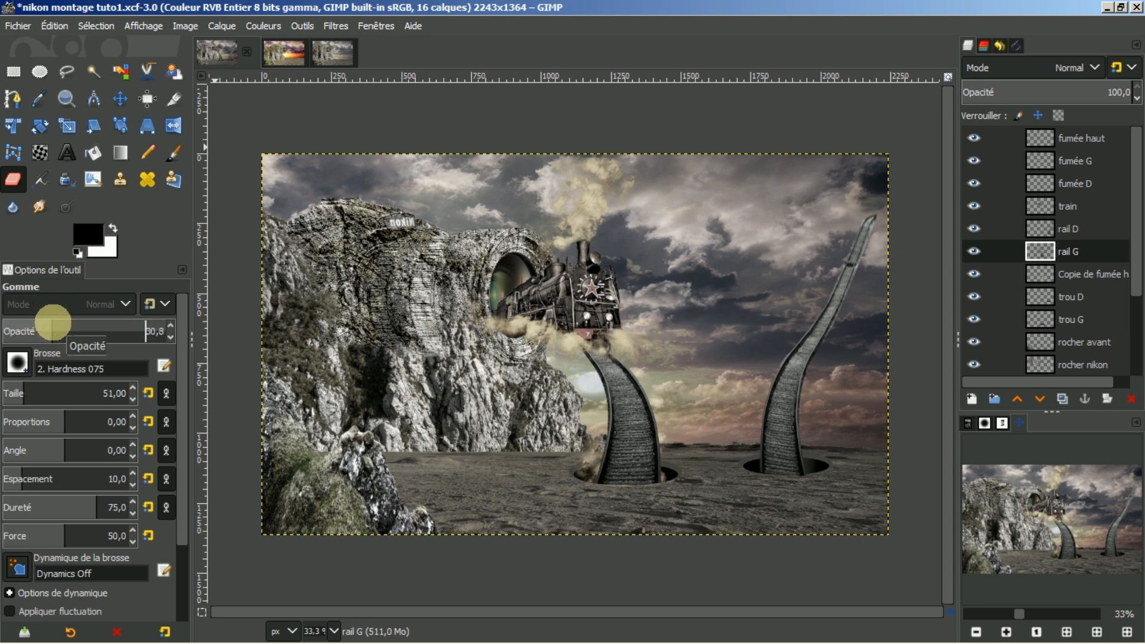
key("bracketright")
key("bracketright")
key("bracketright")
key("bracketright")
key("bracketright")
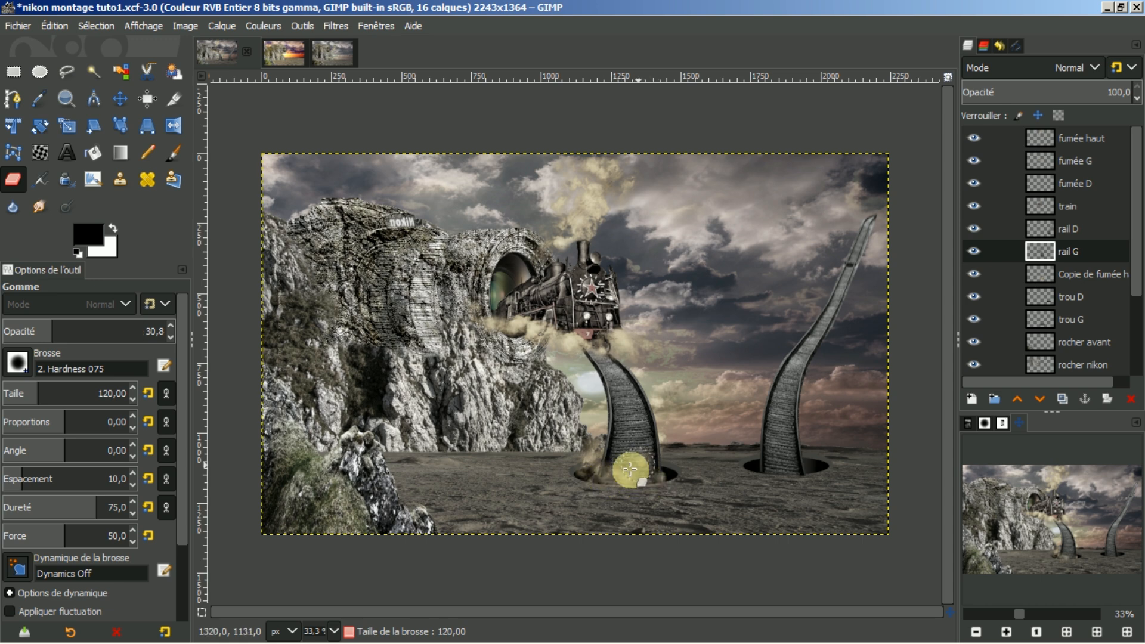
left_click_drag(626, 452, 650, 468)
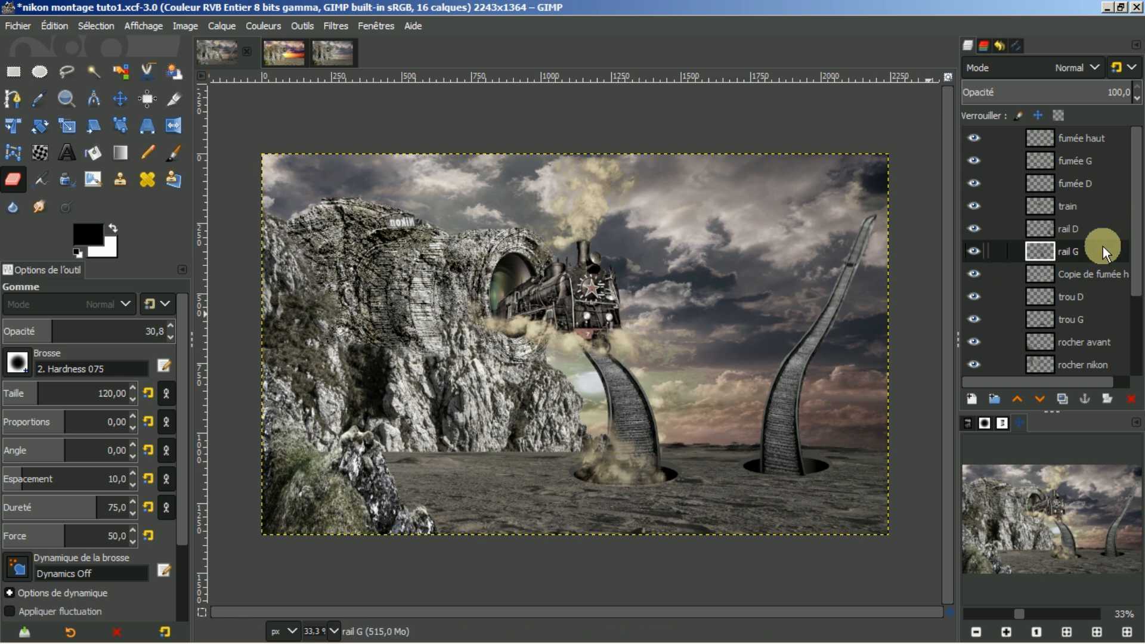
left_click(975, 272)
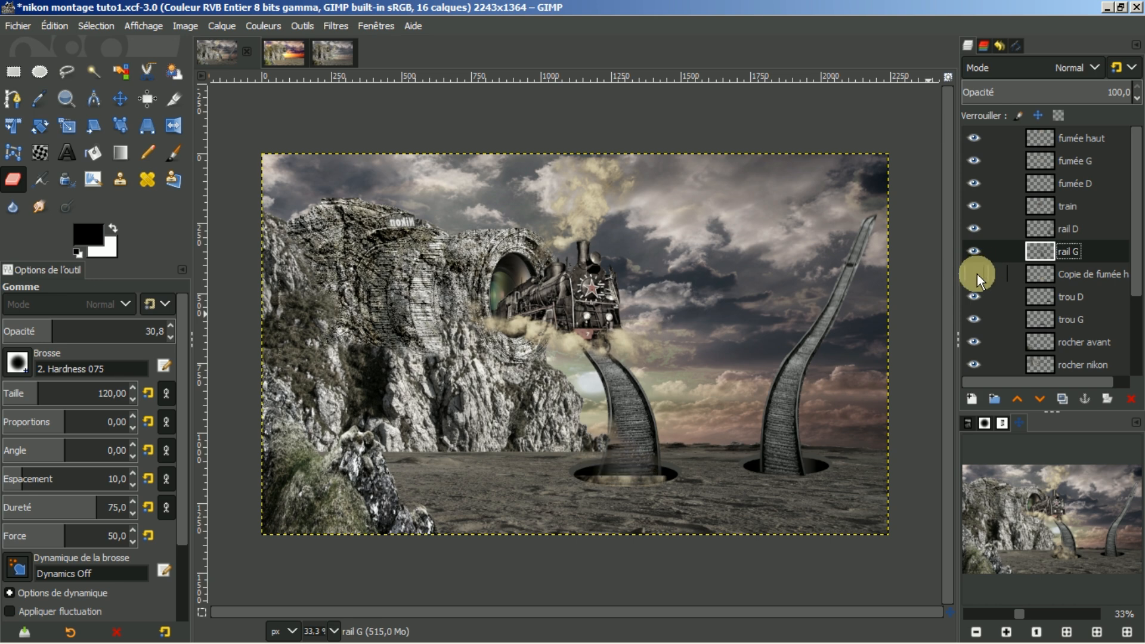
left_click(975, 271)
- Duplicate the copied smoke layer, move the duplicate to the far rail's base, and match the layer to the image size
left_click(1067, 273)
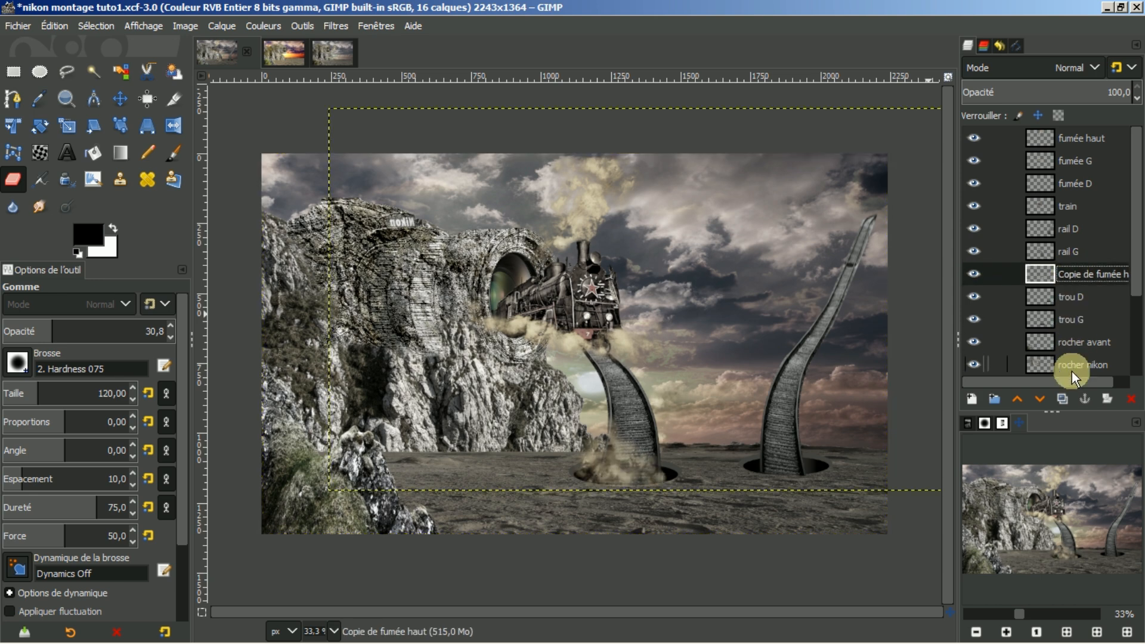
left_click(1061, 399)
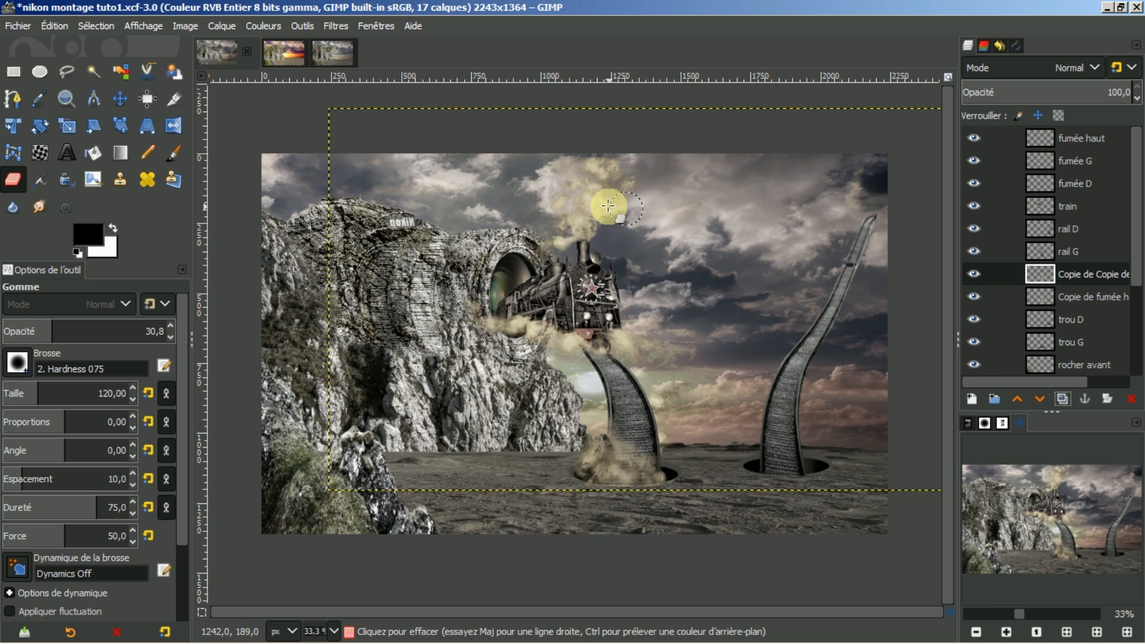
left_click(120, 99)
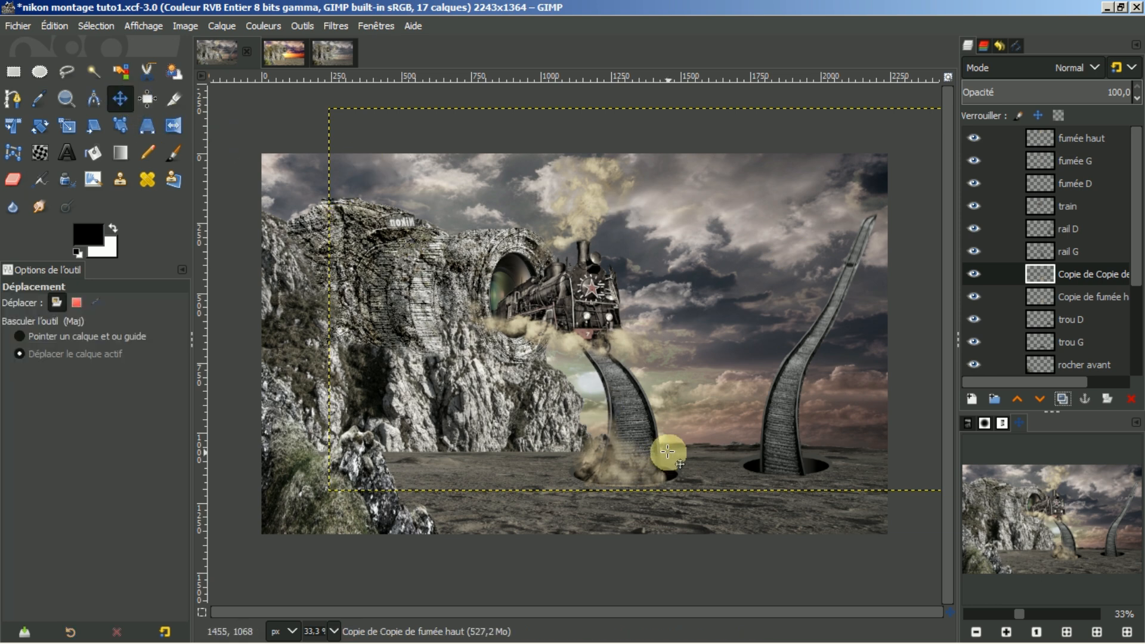
mouse_move(680, 448)
left_mouse_down()
mouse_move(807, 460)
mouse_move(825, 440)
left_mouse_up()
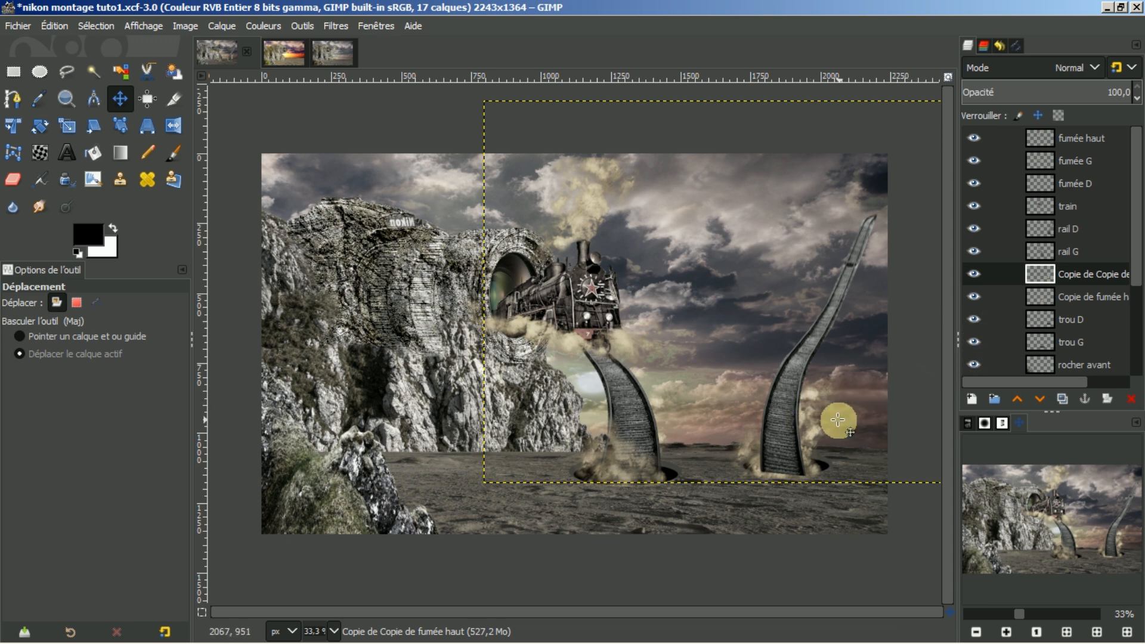
left_click_drag(814, 432, 819, 424)
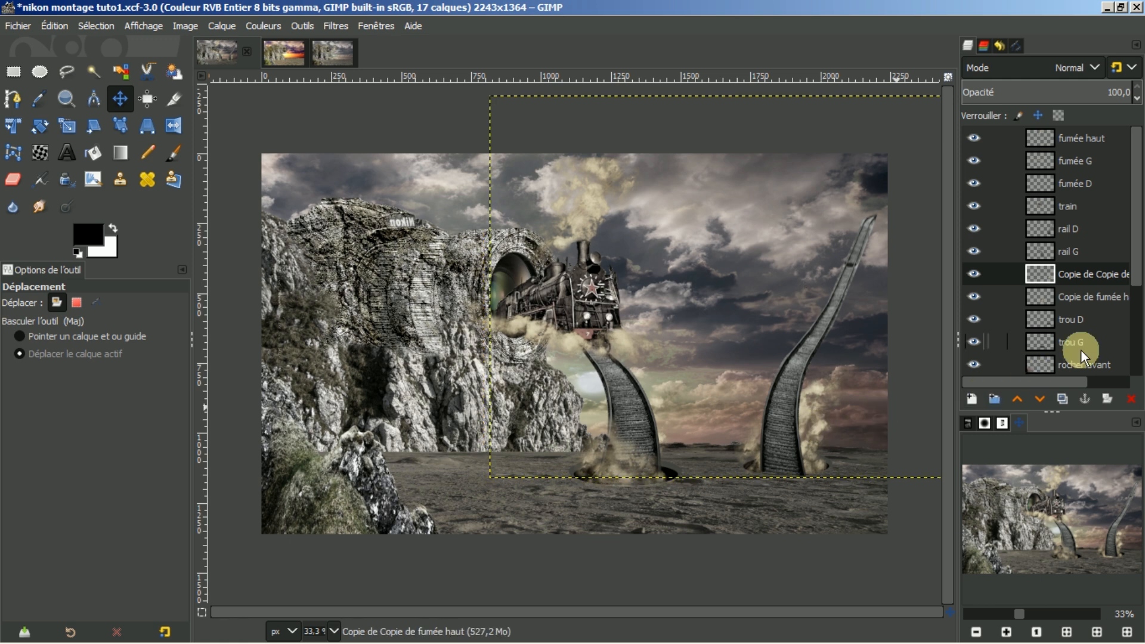
right_click(1071, 275)
left_click(1016, 269)
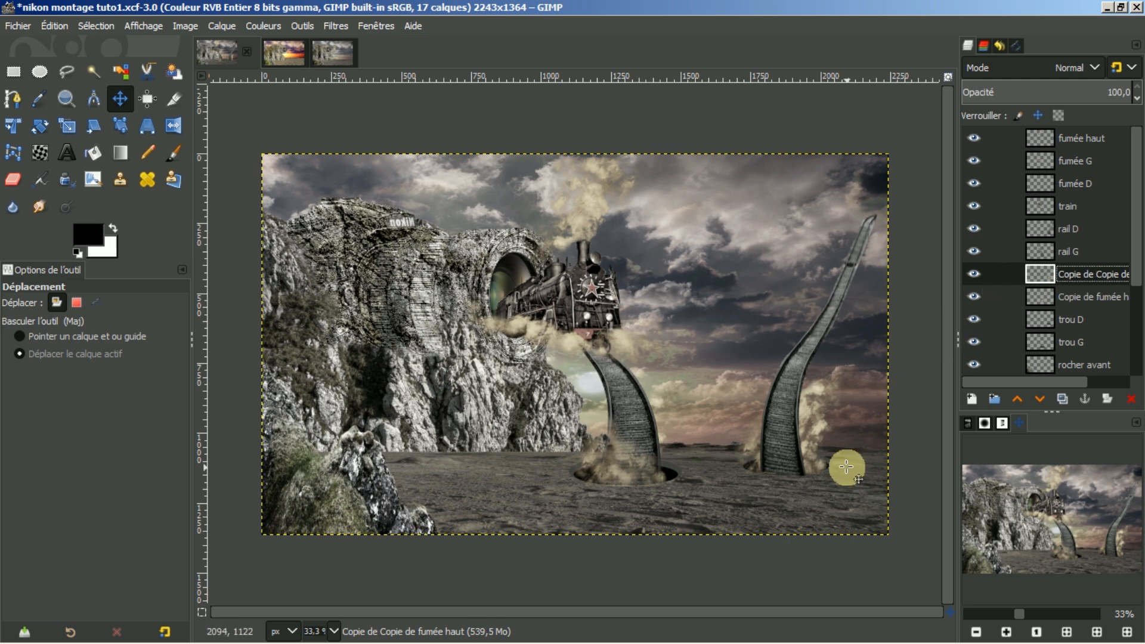
left_click(968, 422)
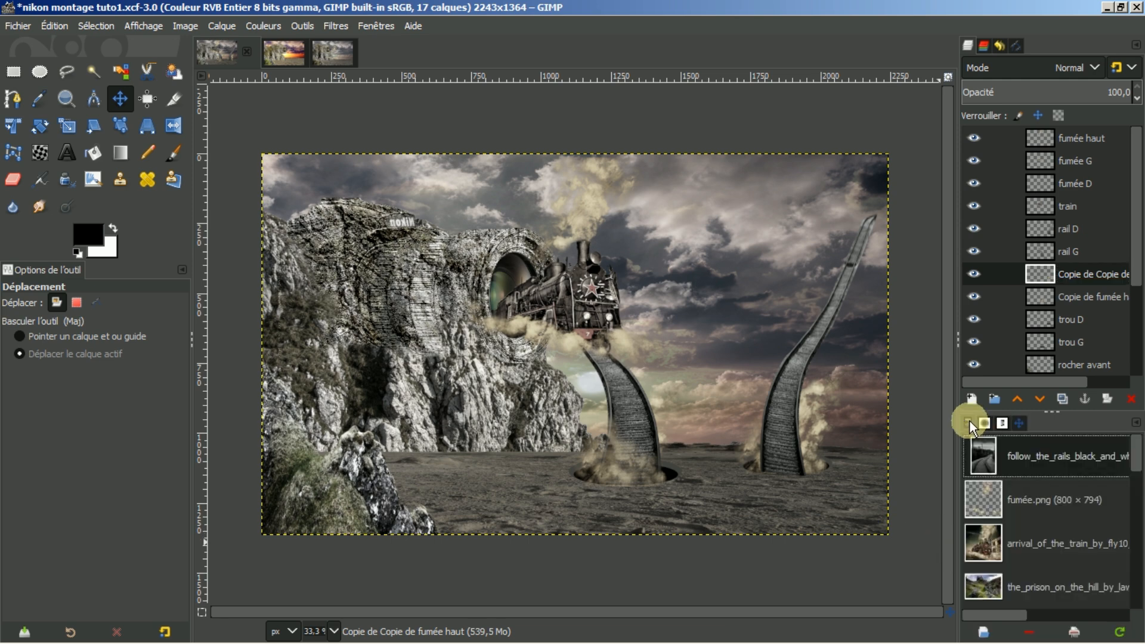
scroll(1048, 525, "down", 5)
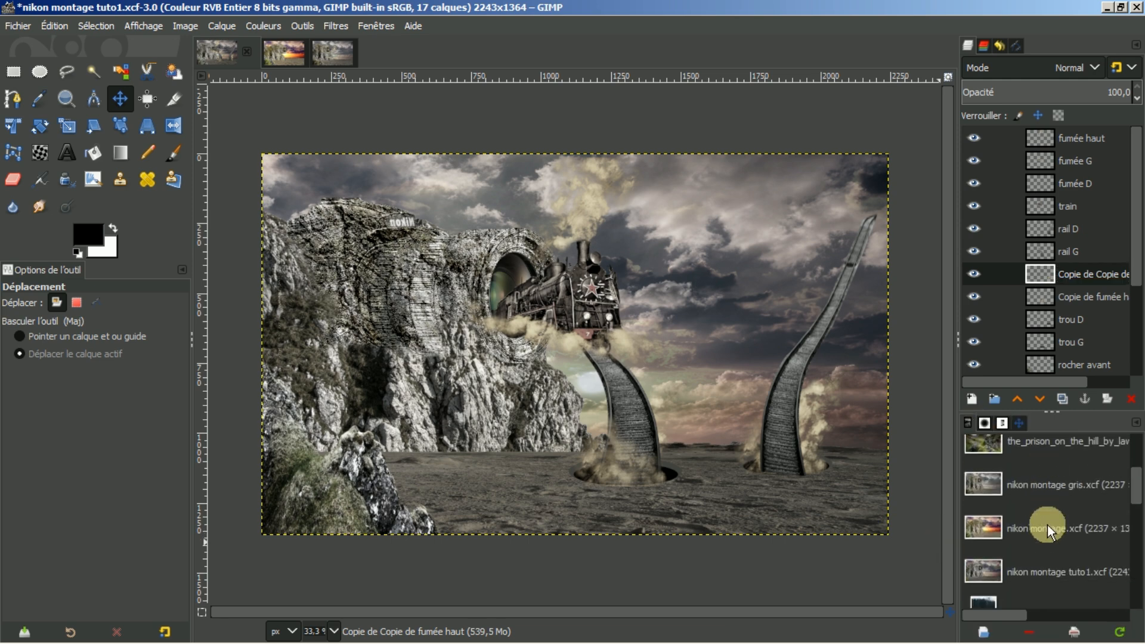
left_click(1028, 530)
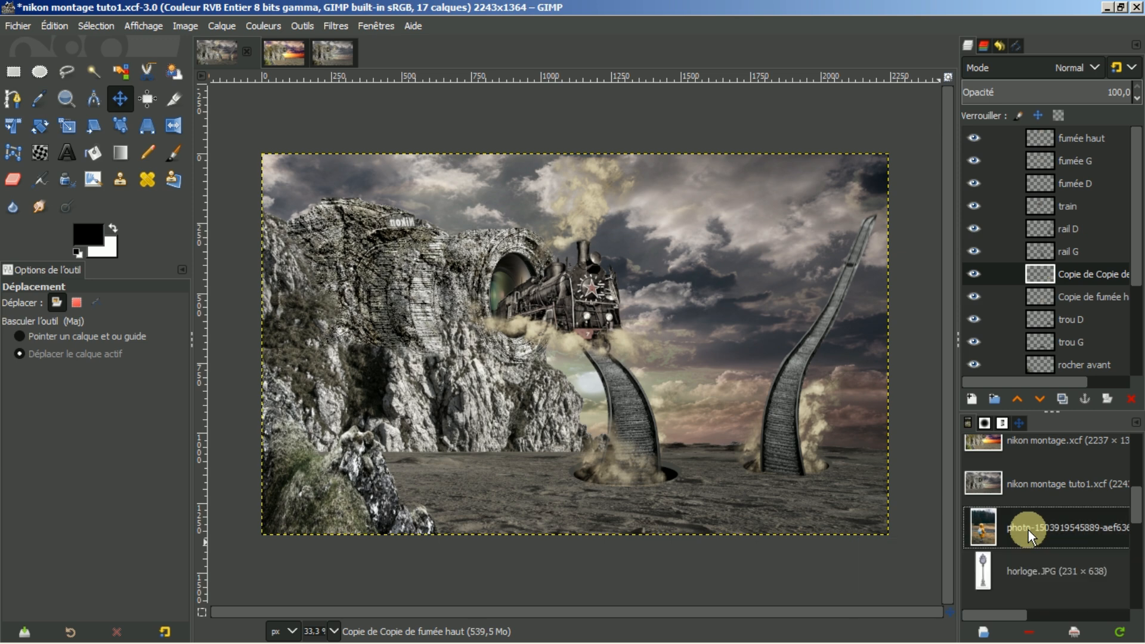
double_click(1028, 532)
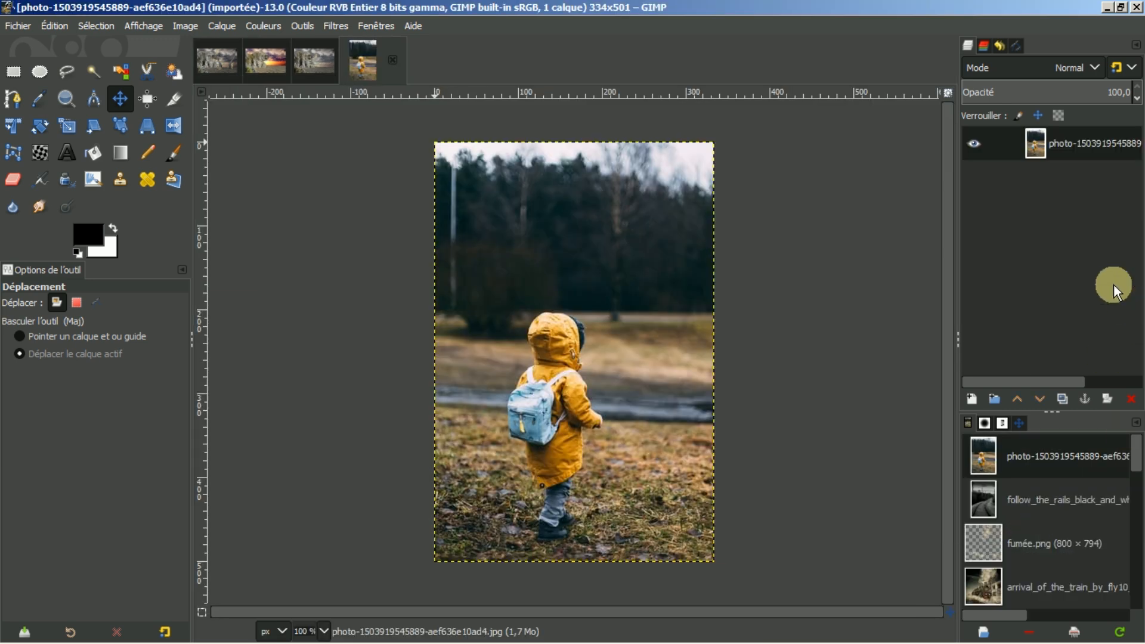
- Import the path from enfant nikon.svg into the child photo
left_click(1017, 48)
right_click(1046, 159)
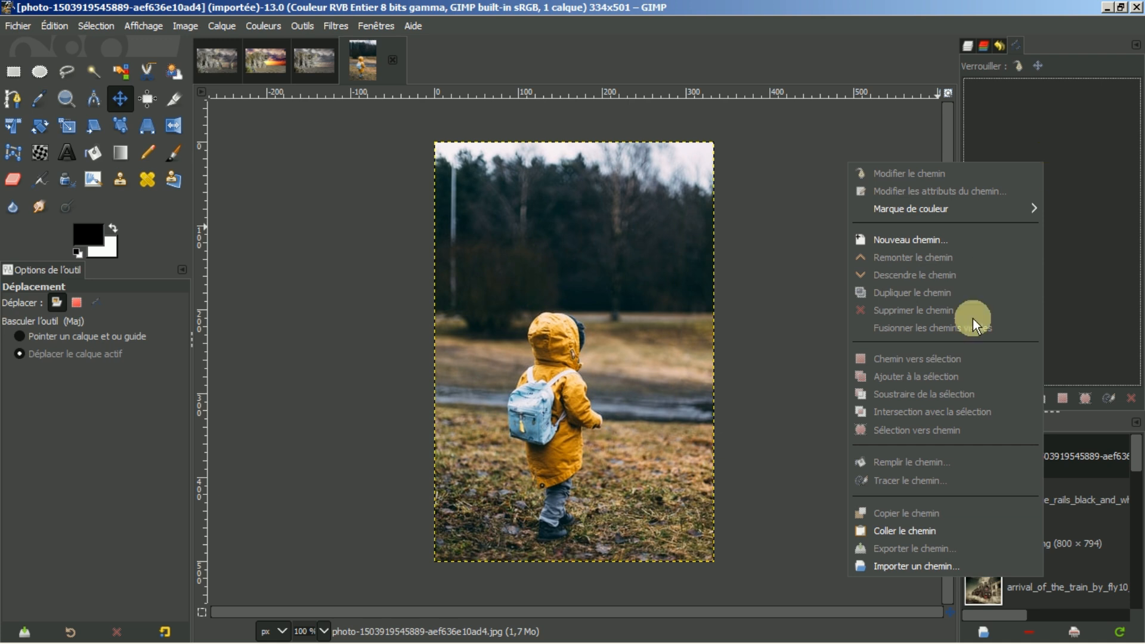
left_click(907, 564)
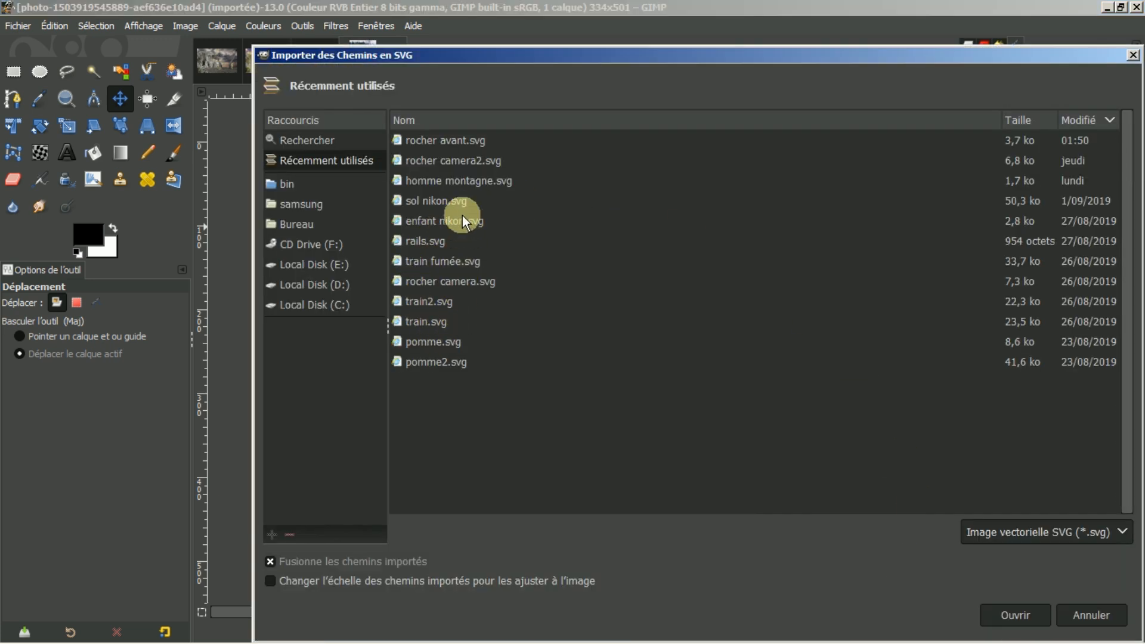
left_click(435, 224)
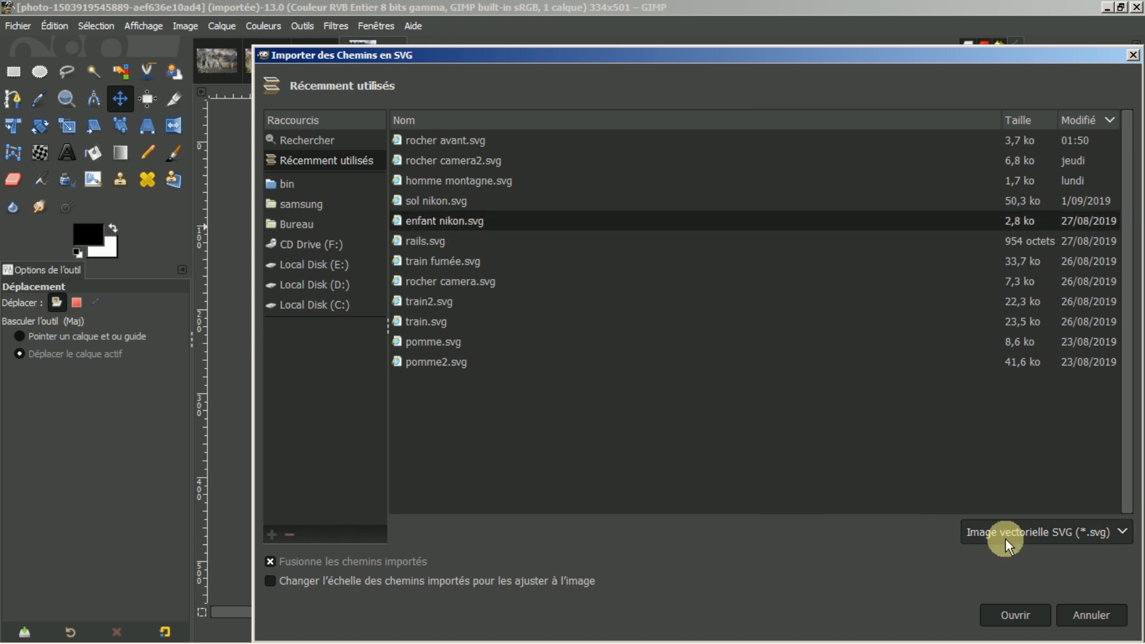
left_click(1019, 617)
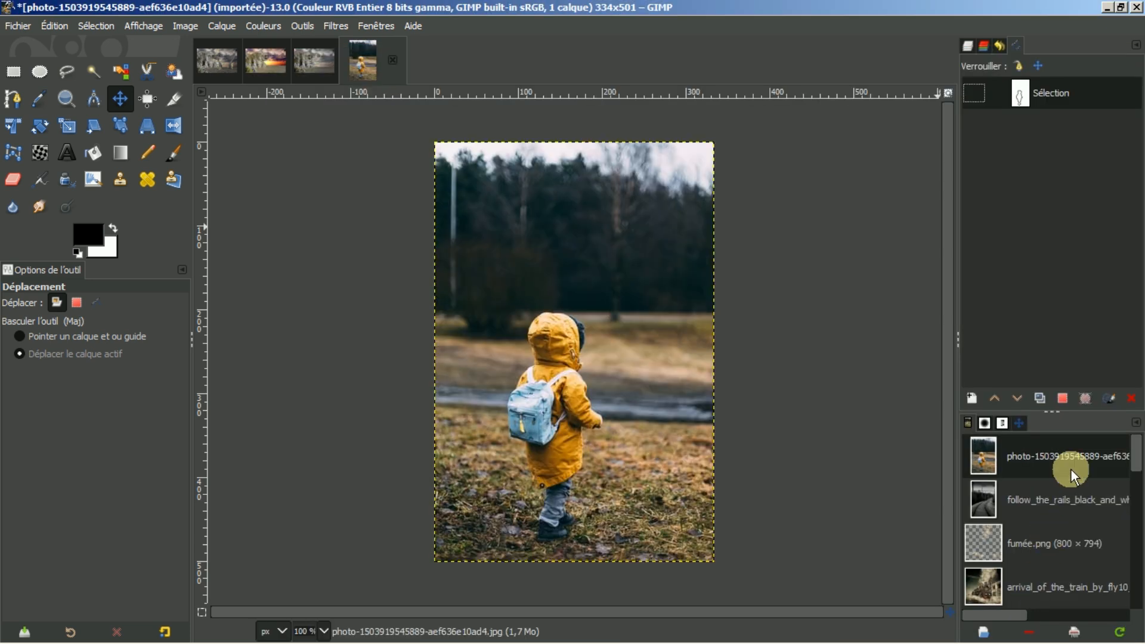
- Select the child from the imported path and copy it into the nikon montage tuto1 image as a new layer
left_click(1064, 398)
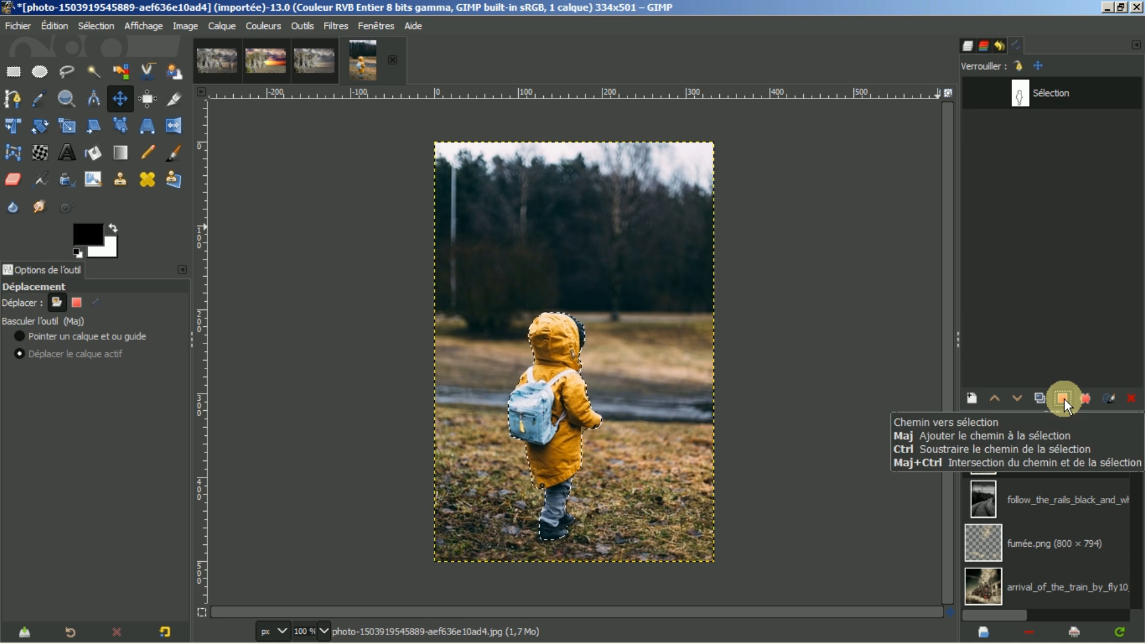
key("ctrl+c")
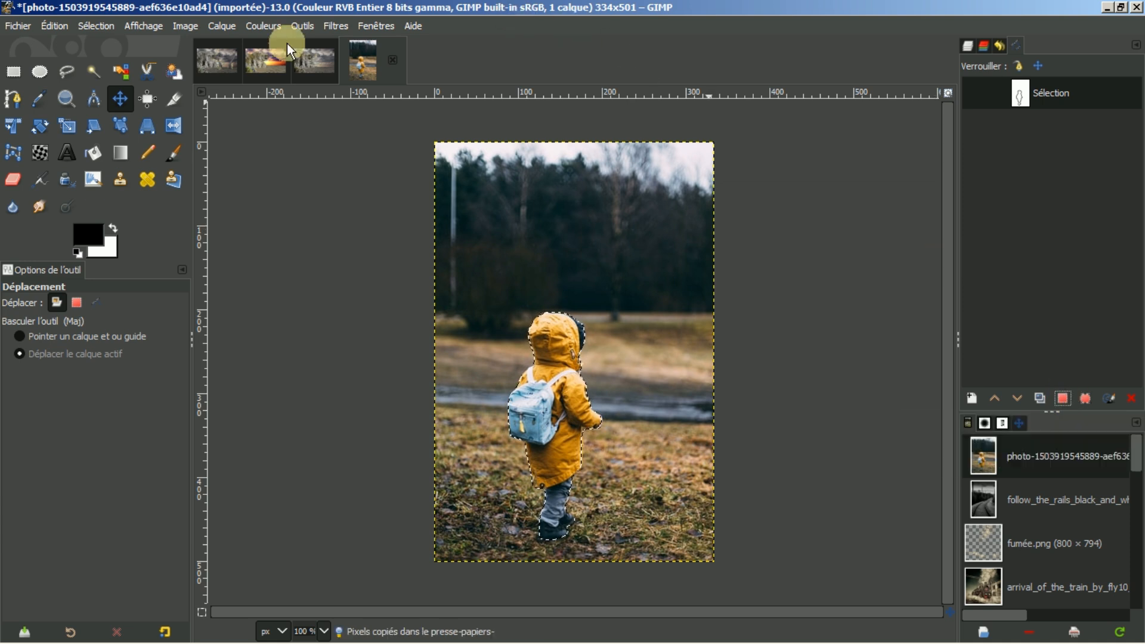
left_click(212, 64)
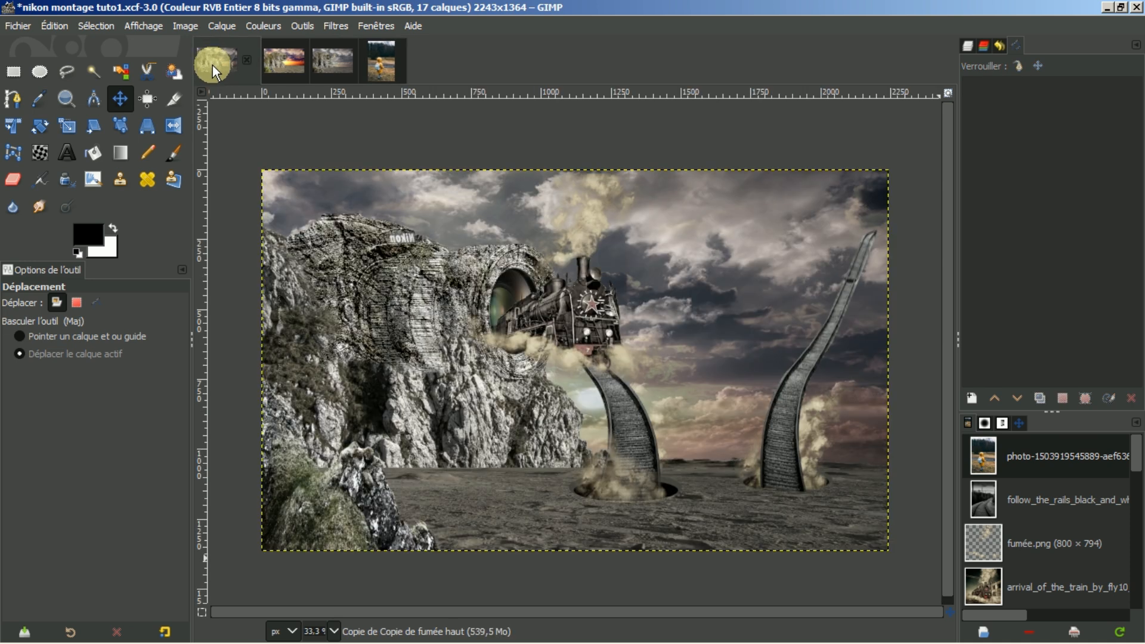
key("ctrl+v")
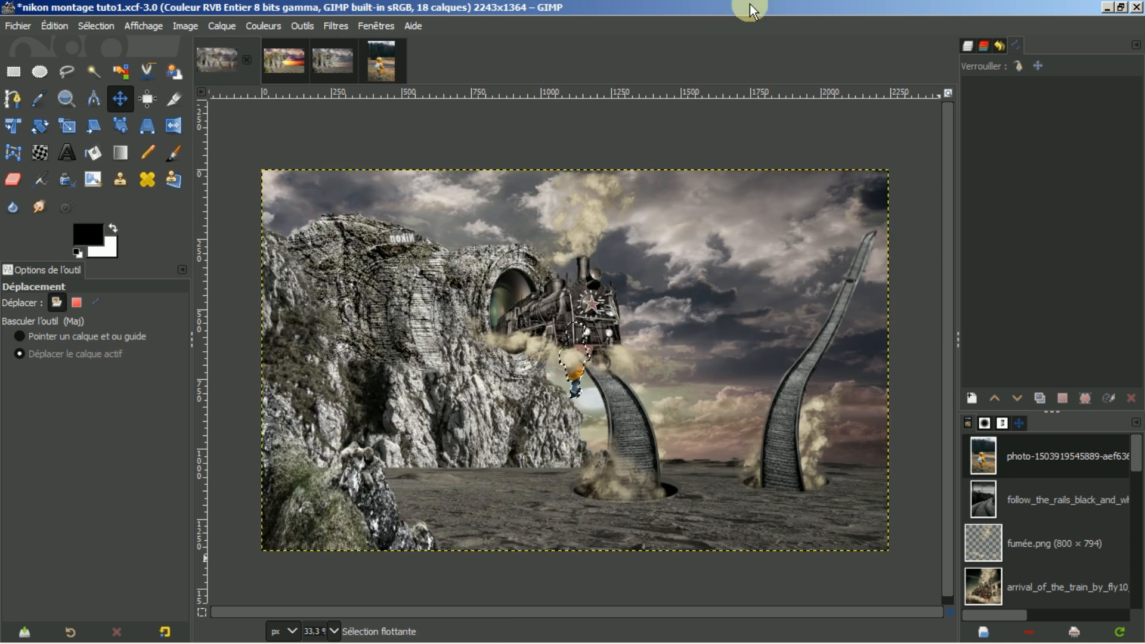
left_click(970, 45)
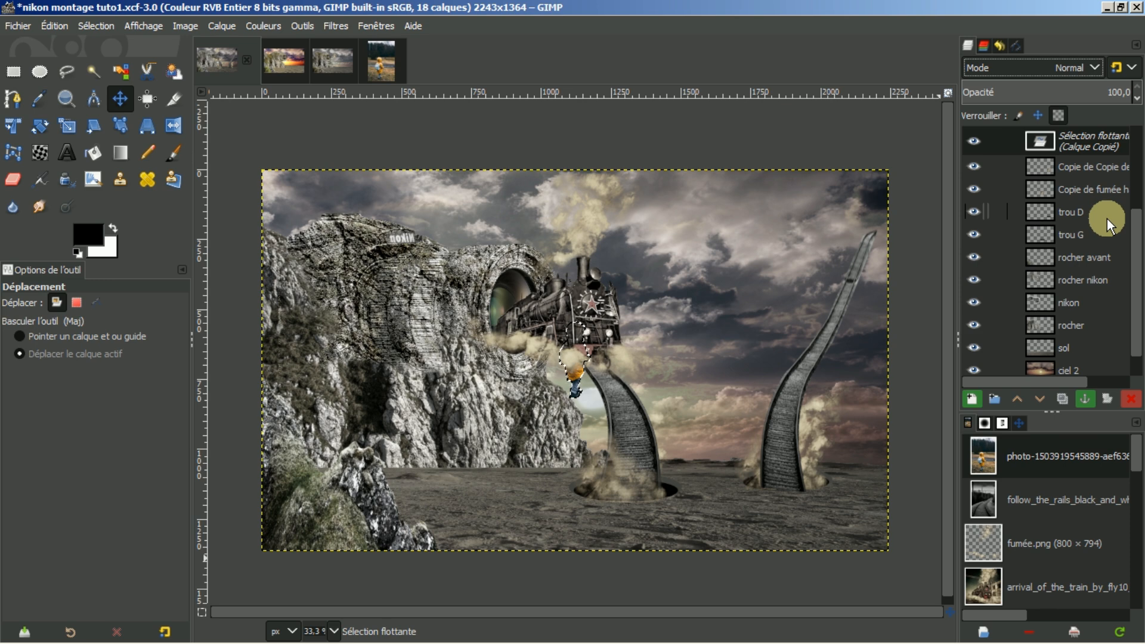
left_click(968, 397)
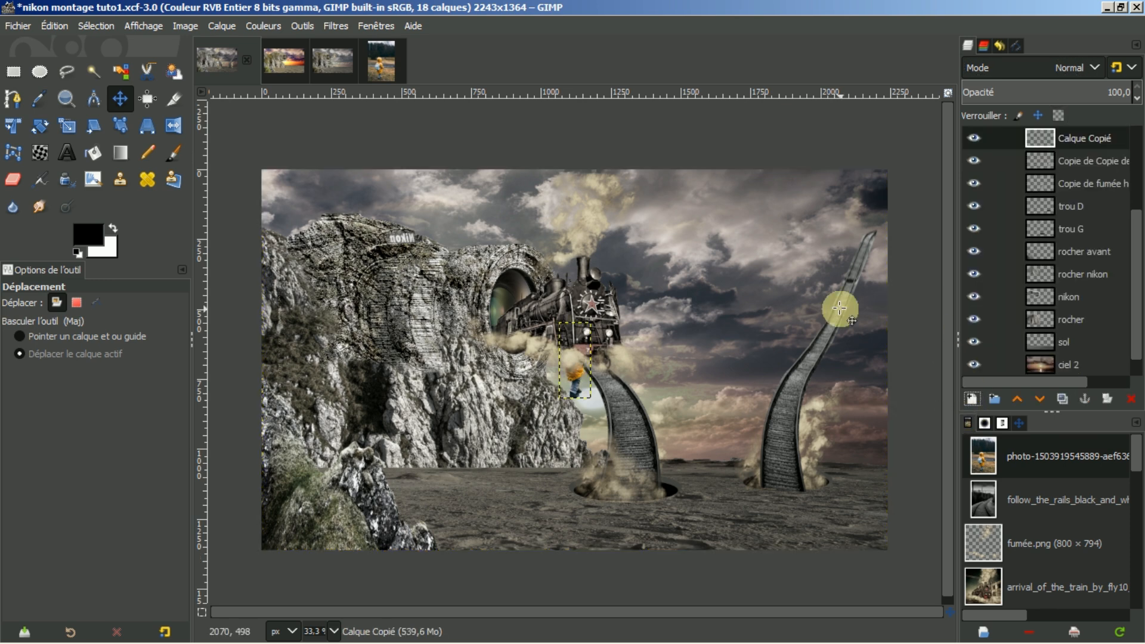
- Move the pasted child onto the ground between the two rails and match its layer to the image size
left_click(115, 97)
left_click_drag(622, 392, 736, 505)
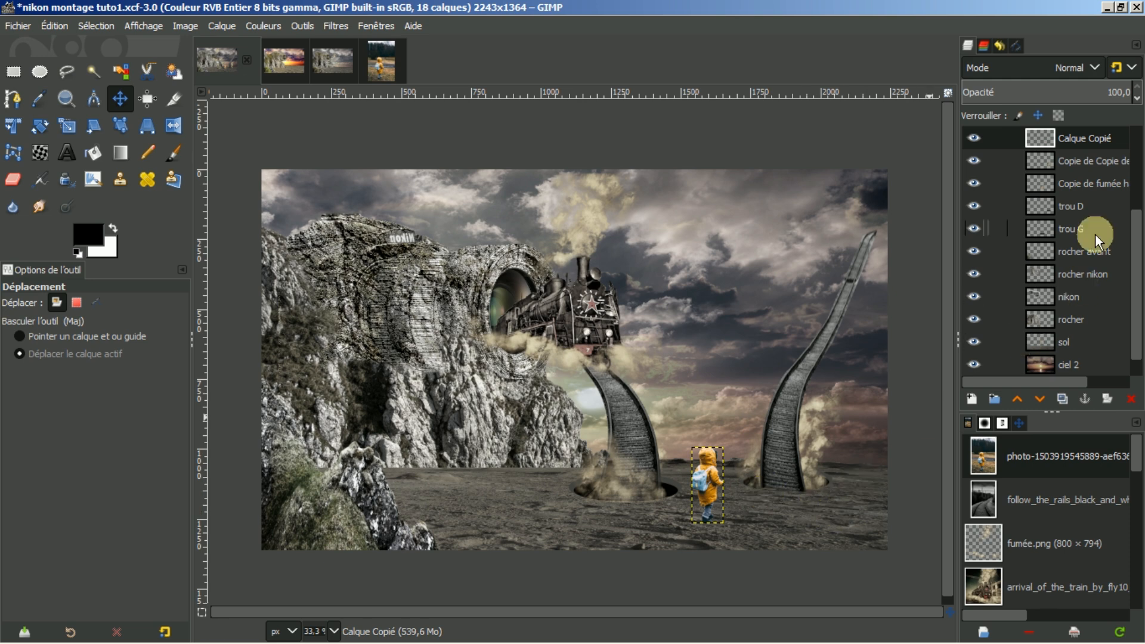
right_click(1091, 144)
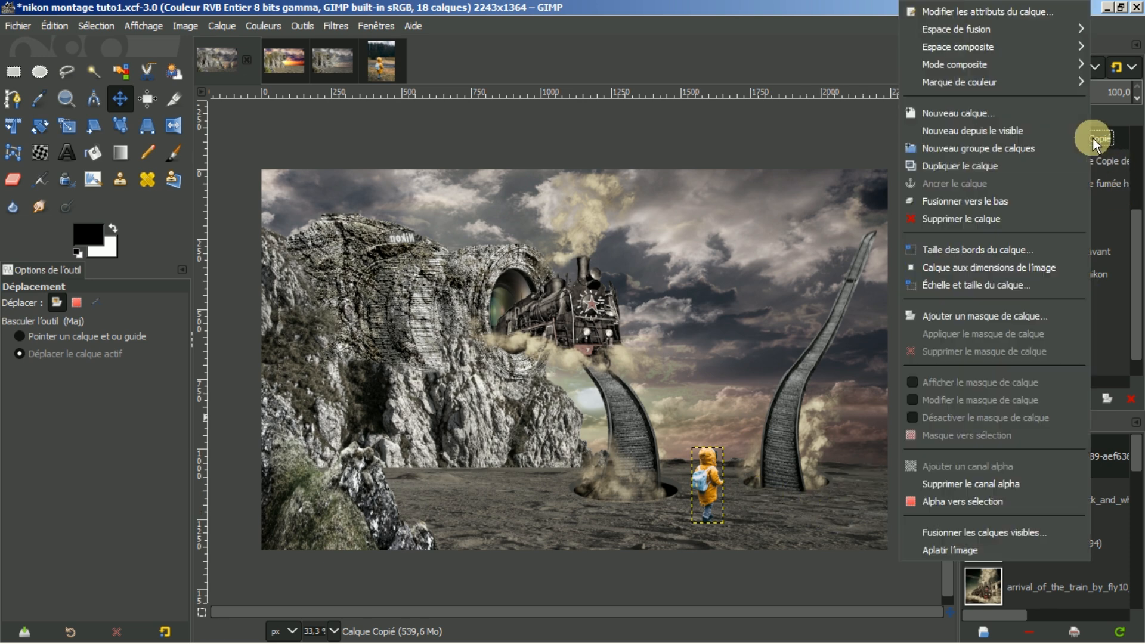
left_click(972, 267)
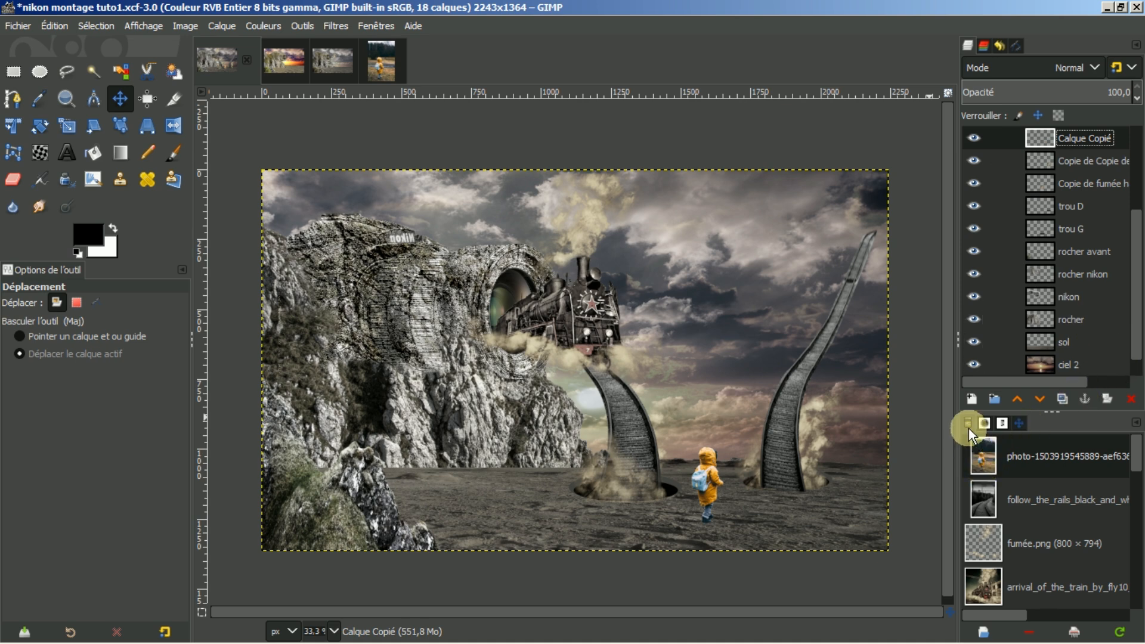
- Open the clock image horloge.JPG from the document history
scroll(1124, 493, "down", 3)
scroll(1124, 494, "down", 3)
left_click(1061, 492)
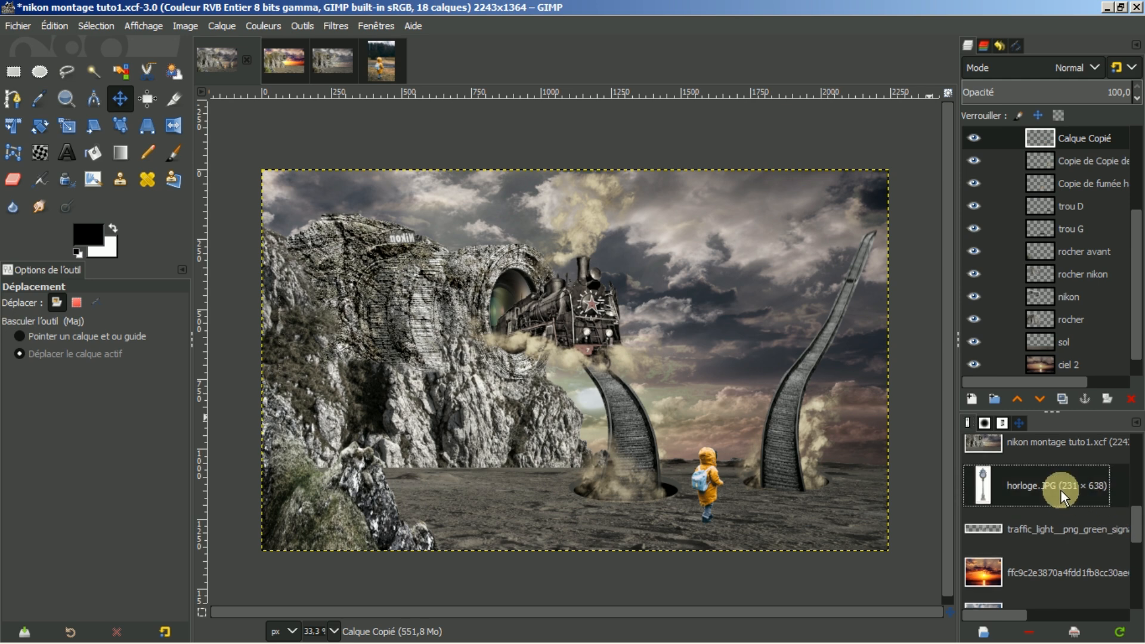
double_click(1061, 489)
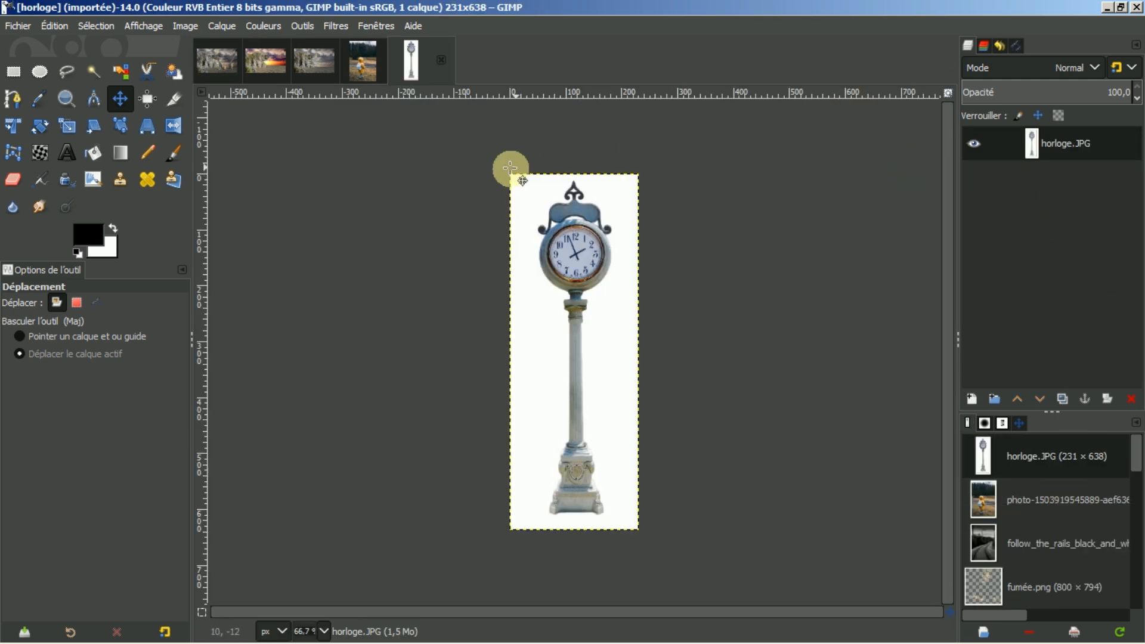
- Select the clock image's white background by colour, delete it to transparency and clear the selection
left_click(121, 73)
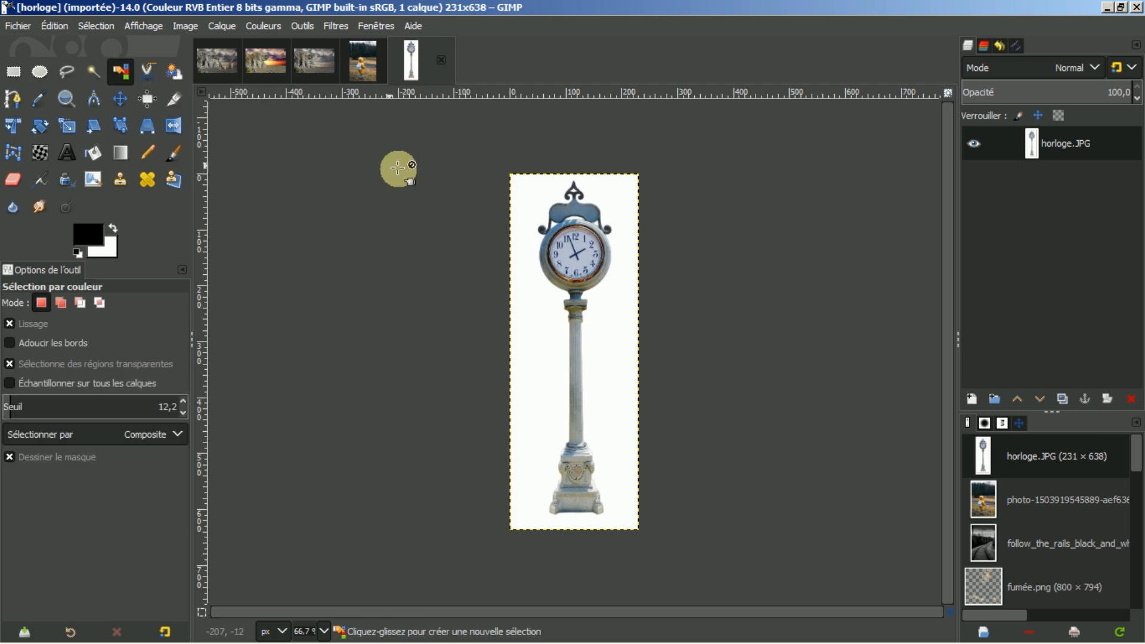
left_click(615, 332)
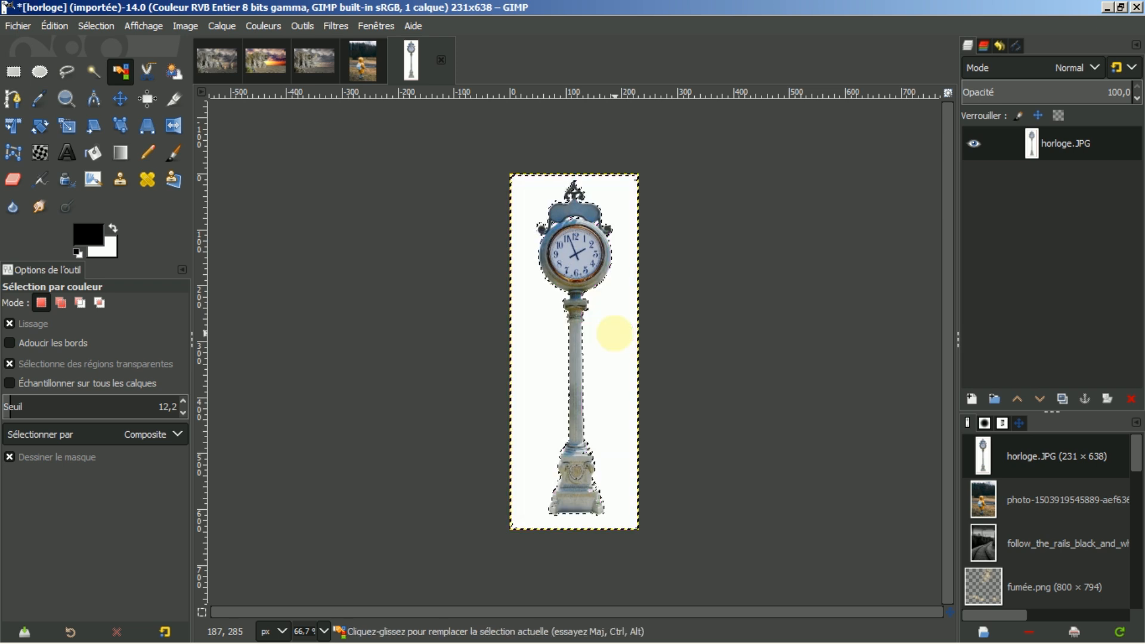
key("Delete")
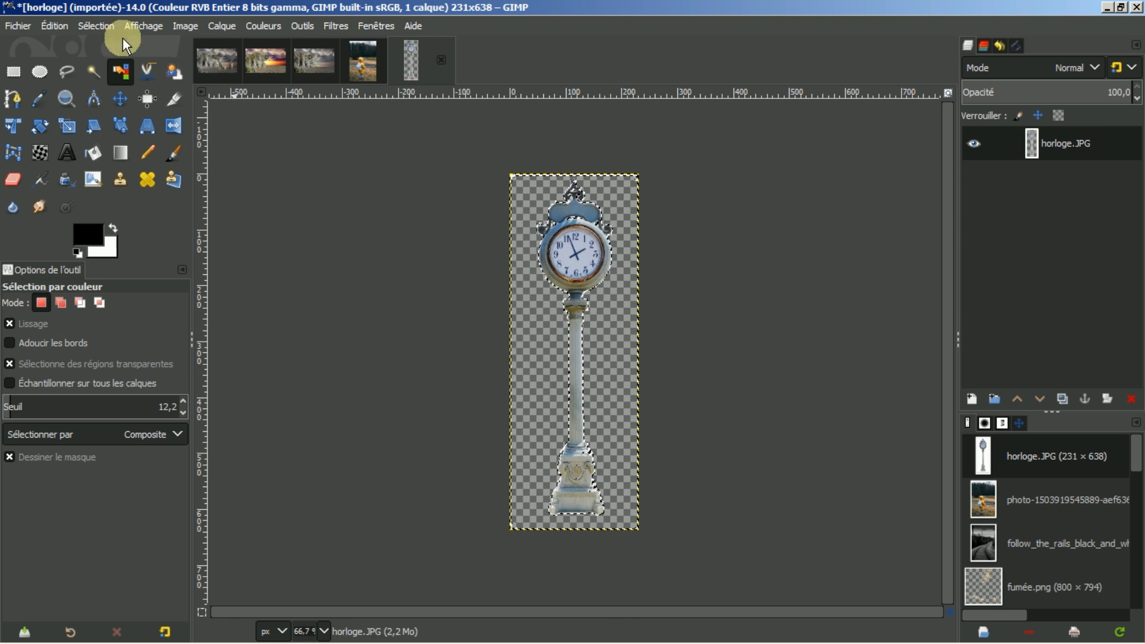
left_click(95, 25)
left_click(124, 66)
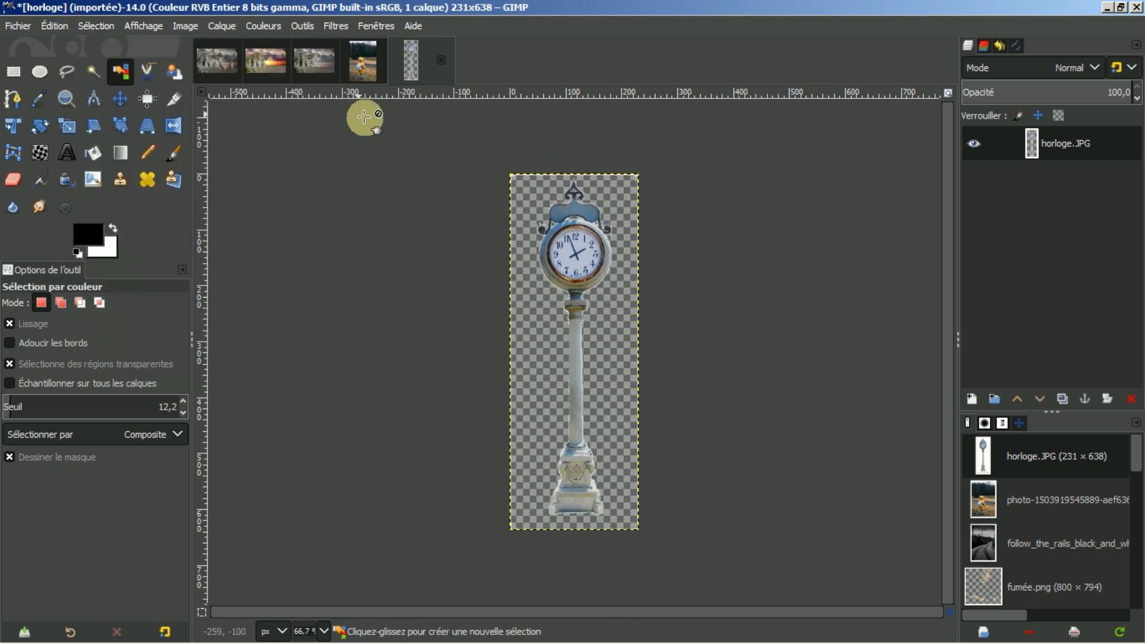
- Erase the leftover pixels along the clock image's left edge using the Eraser at 100 opacity and size 36
left_click(12, 182)
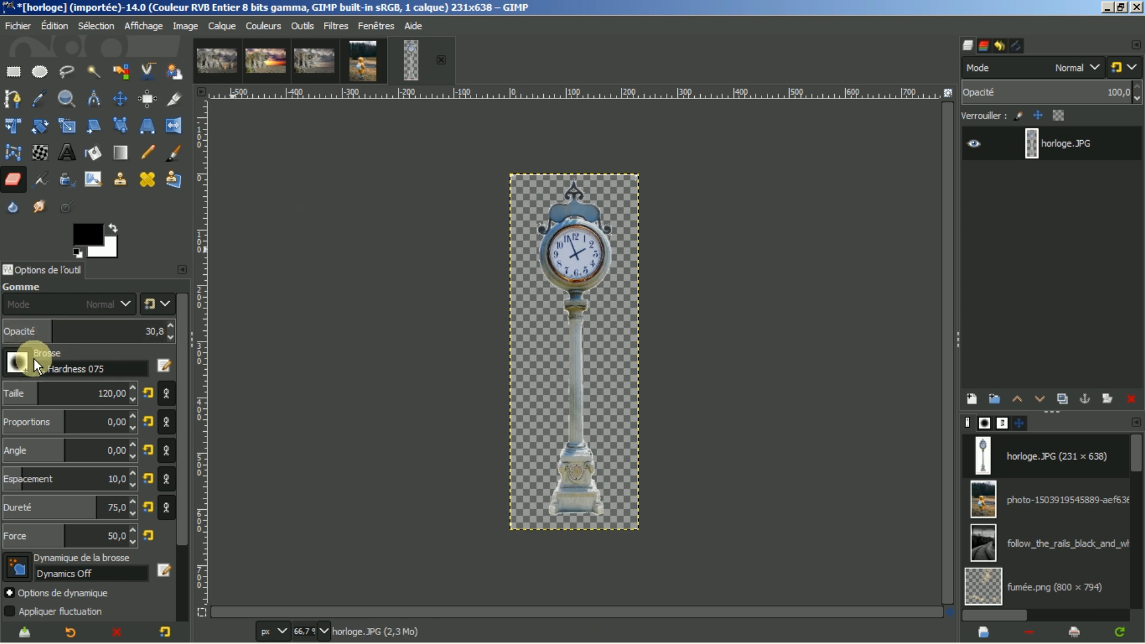
left_click_drag(53, 331, 210, 327)
left_click_drag(42, 389, 21, 390)
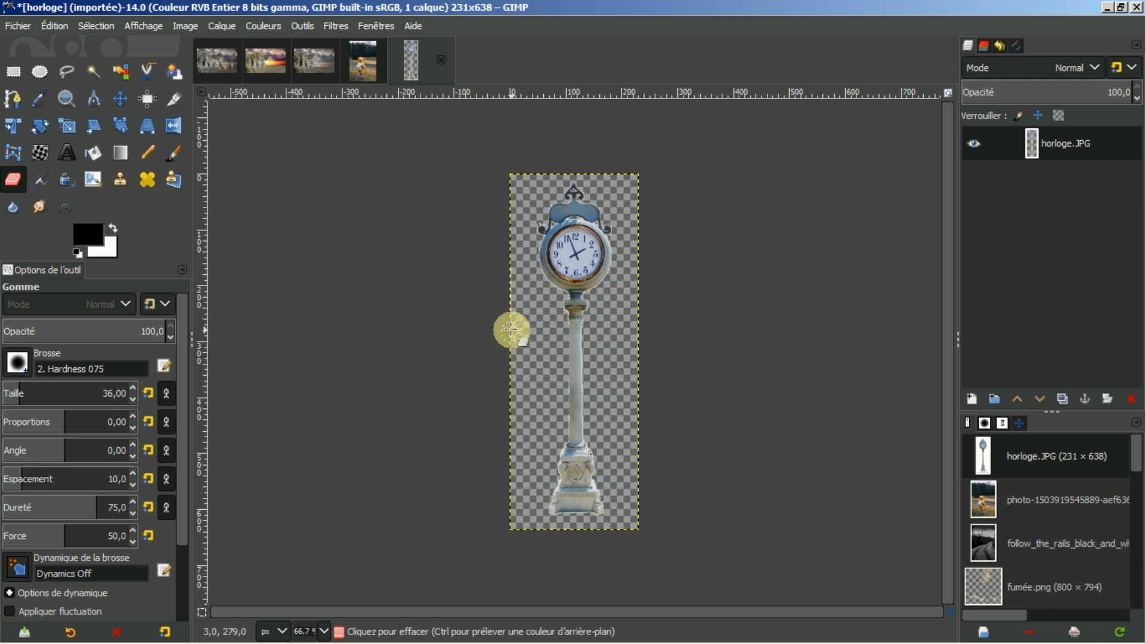
mouse_move(508, 252)
left_mouse_down()
mouse_move(520, 189)
mouse_move(510, 164)
left_mouse_up()
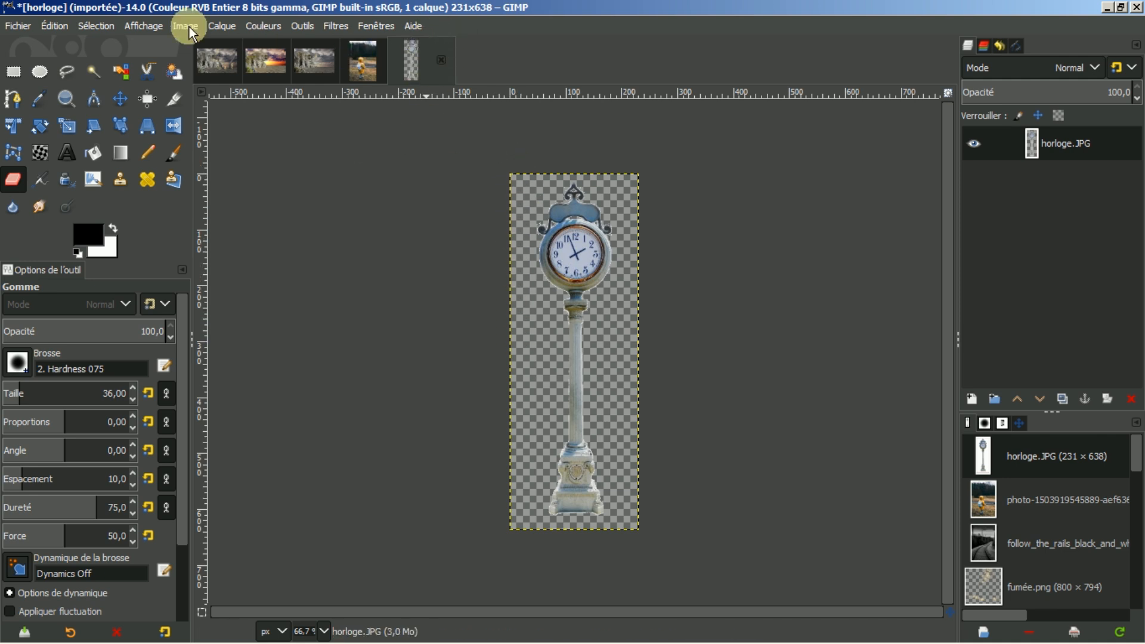
- Copy the cut-out clock and paste it into the nikon montage tuto1 image as a new layer
left_click(57, 25)
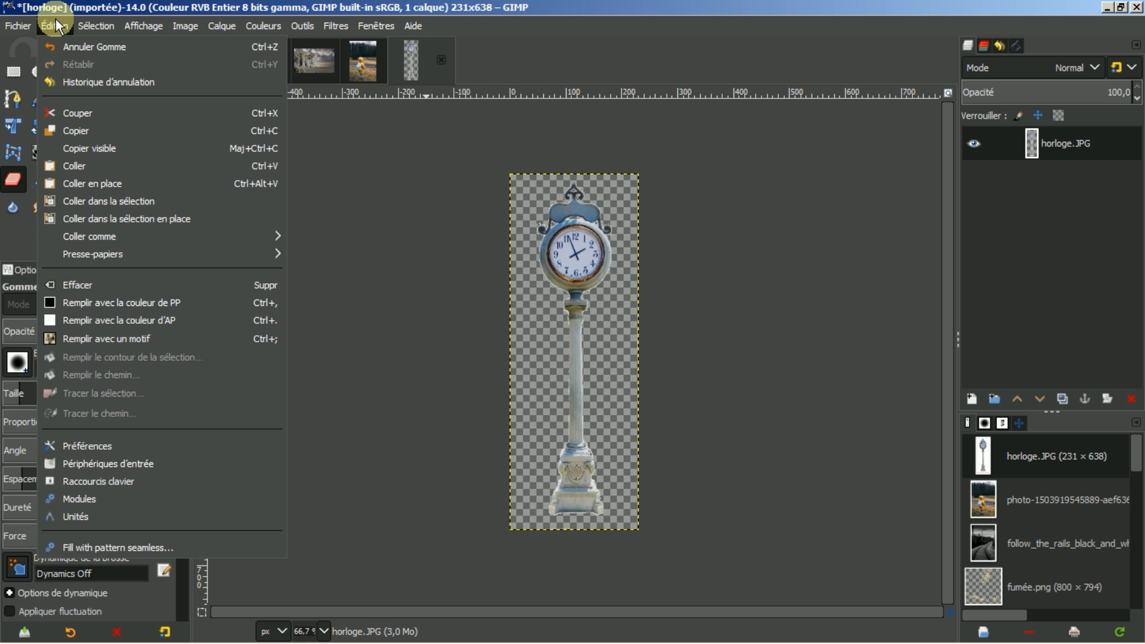
left_click(77, 130)
left_click(206, 61)
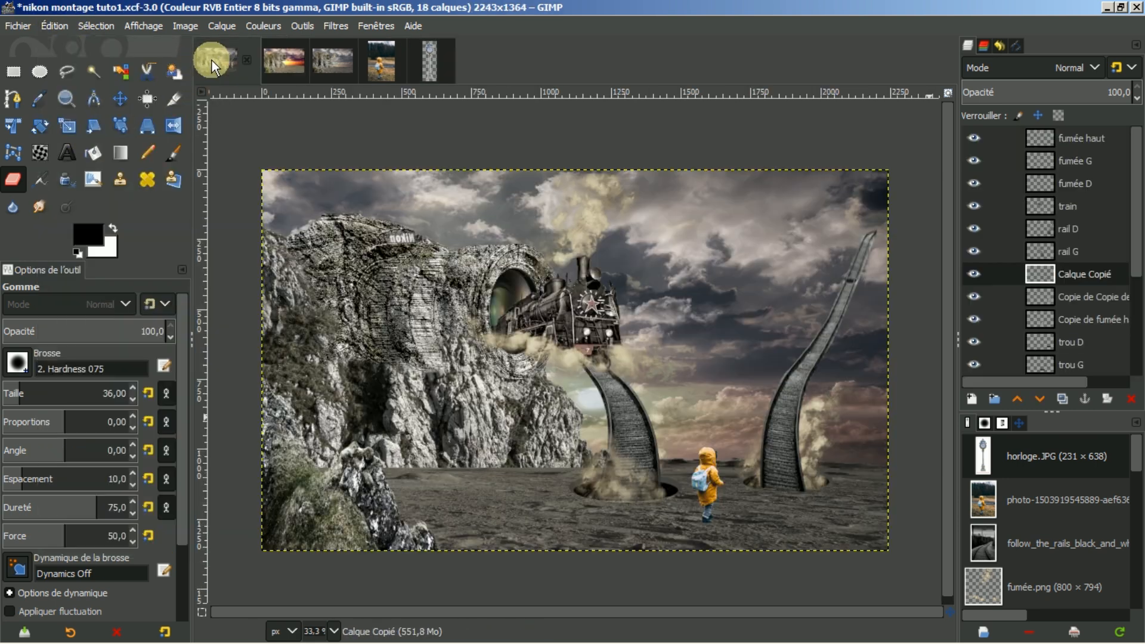
left_click(53, 24)
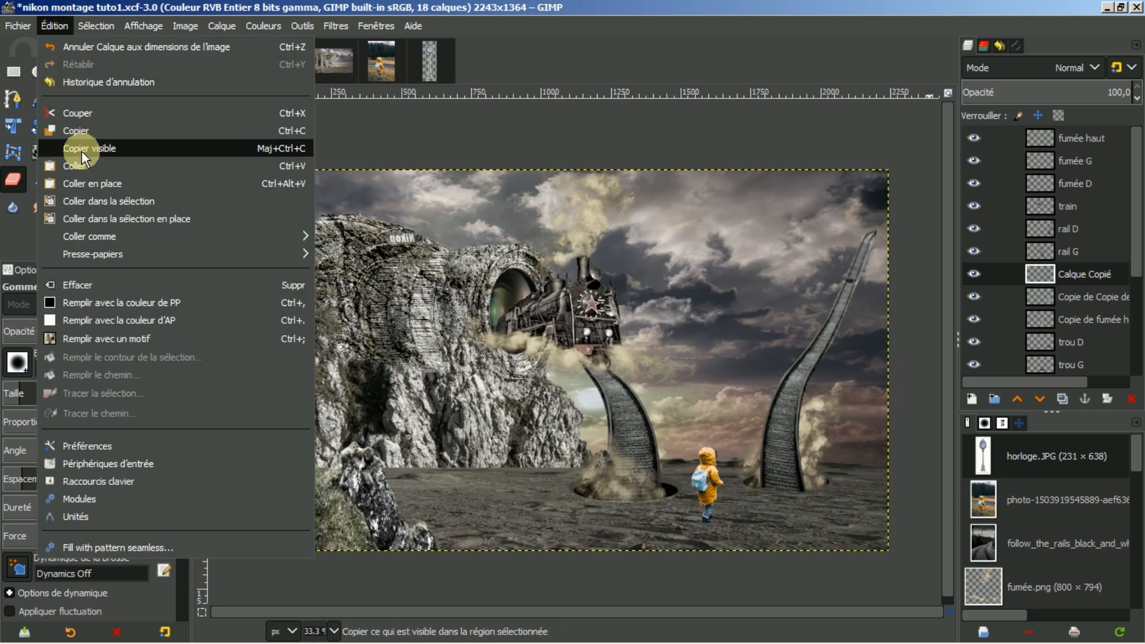
left_click(74, 166)
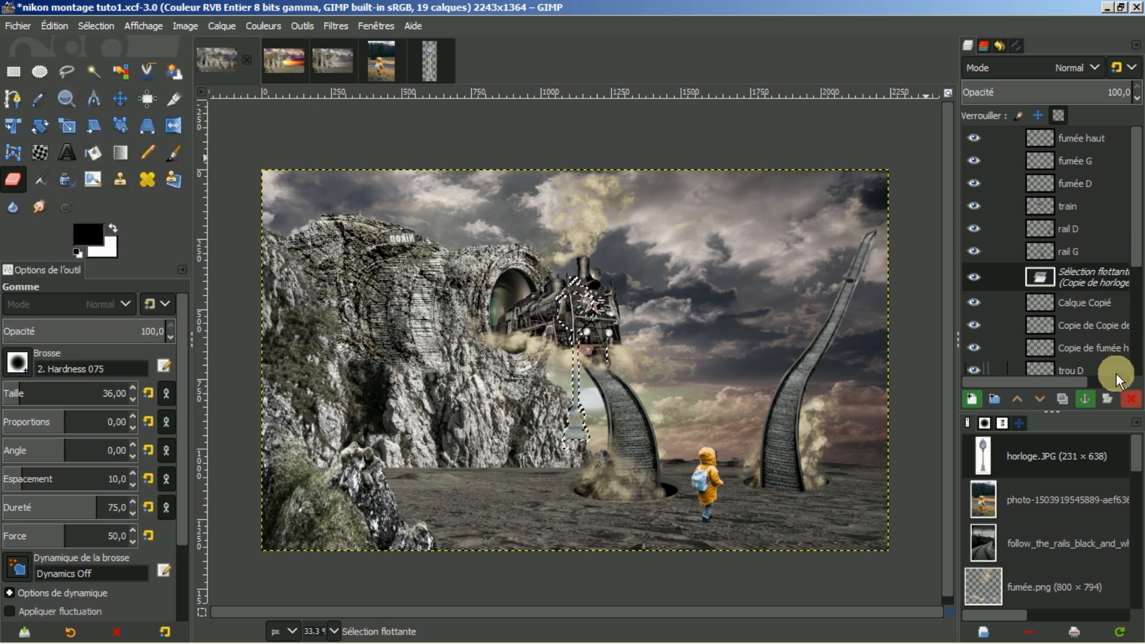
left_click(976, 398)
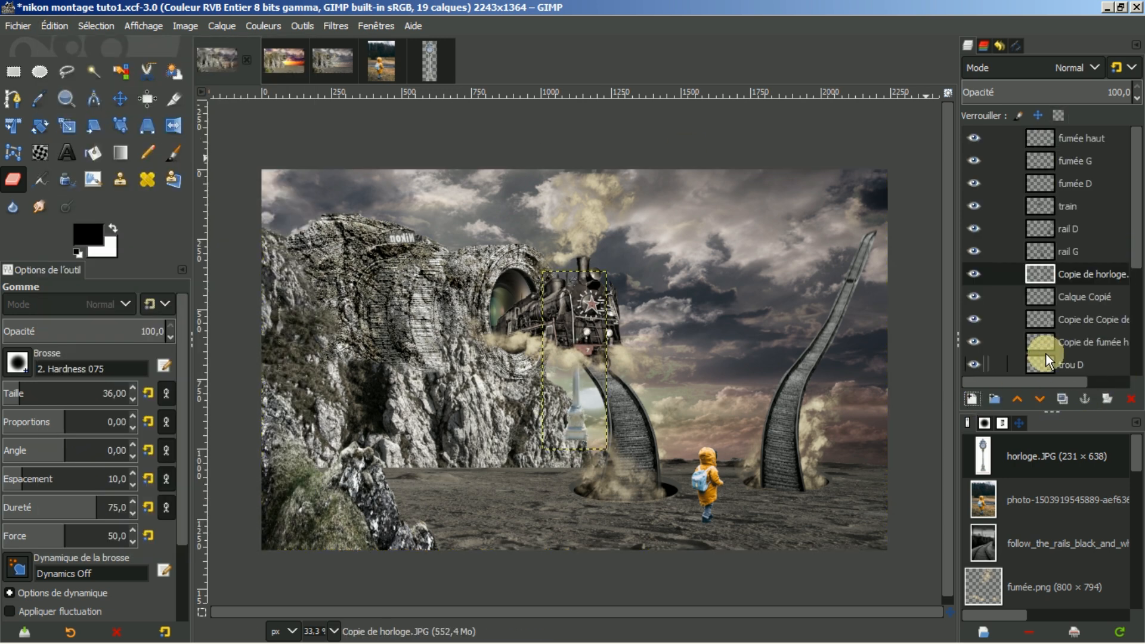
- Raise the clock layer to the top of the layer stack and move the clock between the two rails, over the child
left_click(1017, 399)
left_click(1017, 400)
left_click(1017, 399)
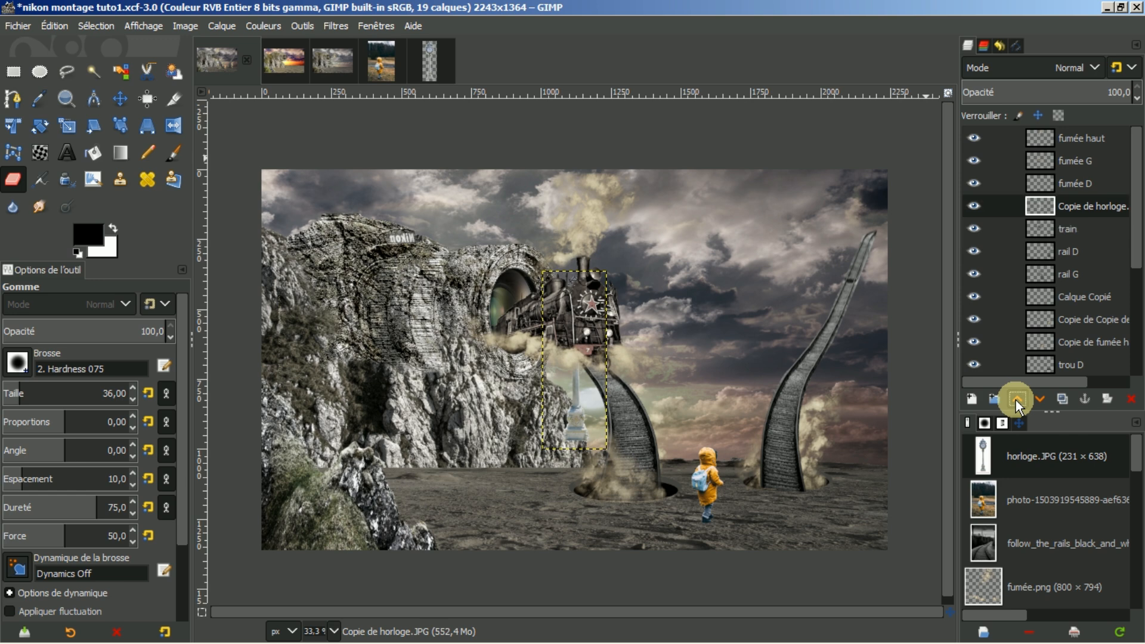
left_click(1017, 399)
left_click(1017, 399)
left_click(1016, 399)
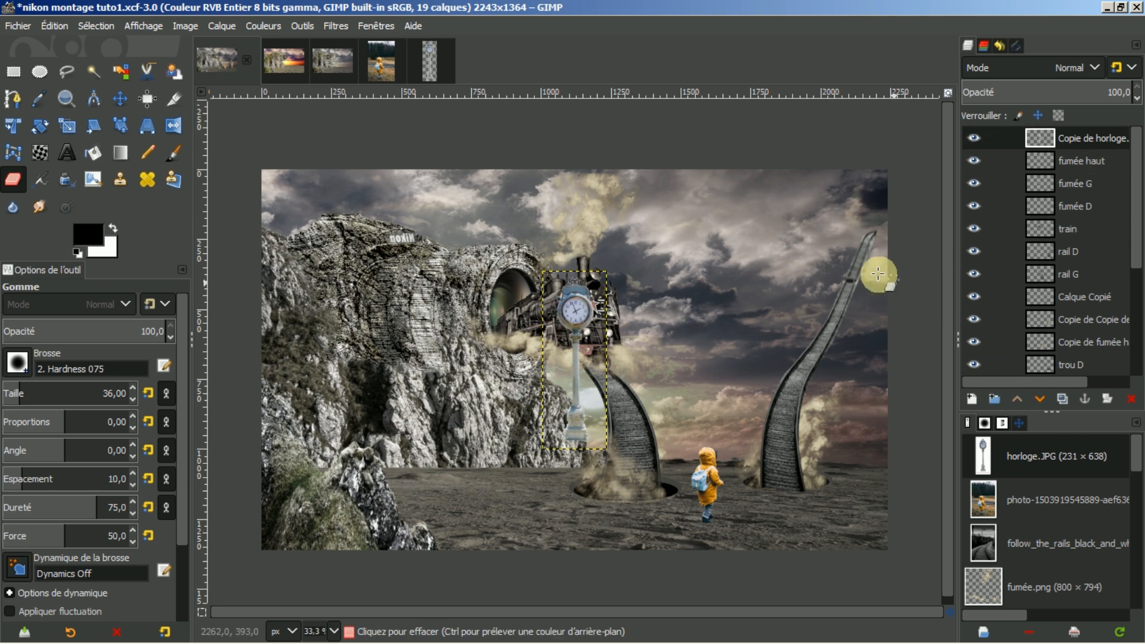
left_click(122, 97)
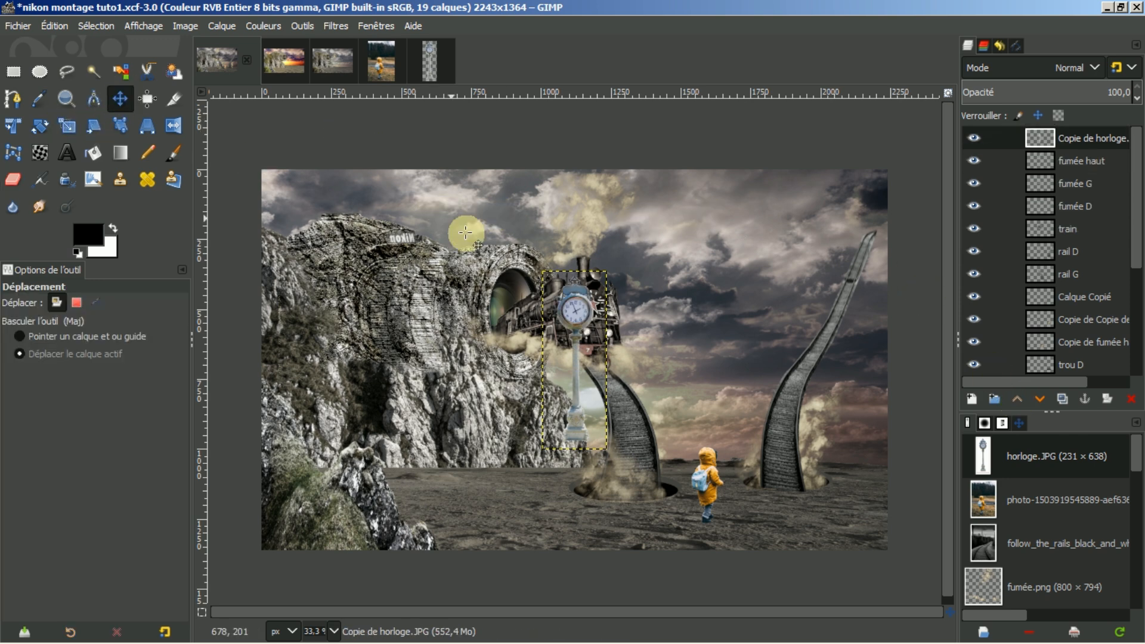
left_click_drag(588, 336, 589, 336)
left_click_drag(665, 352, 712, 384)
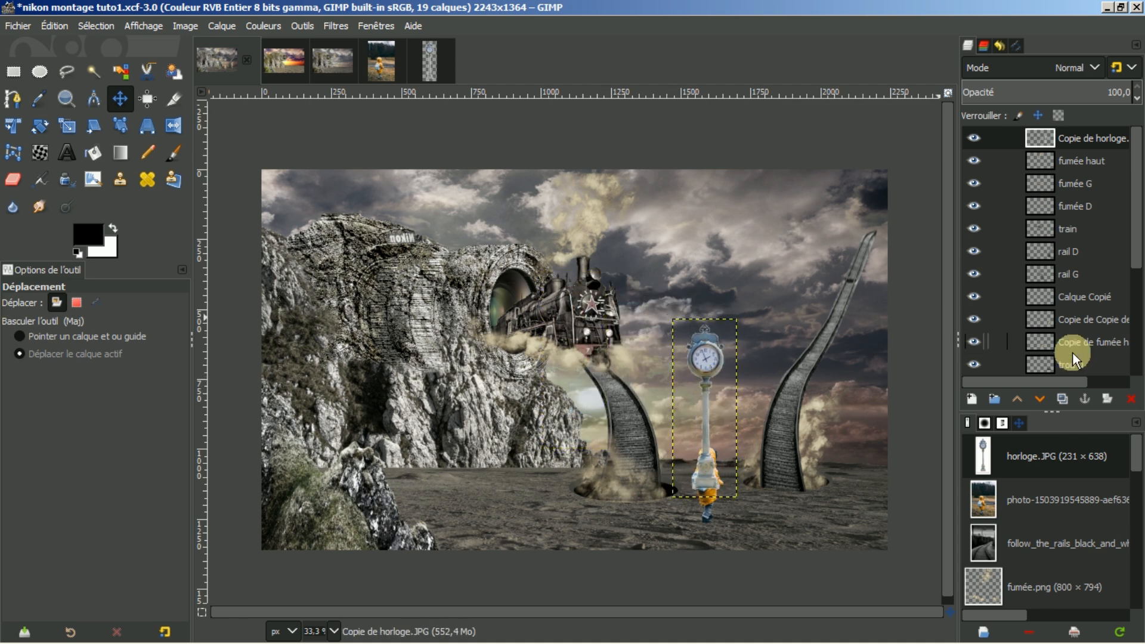
- Lower the clock layer in the stack to directly beneath the child's layer, Calque Copié
left_click(1041, 401)
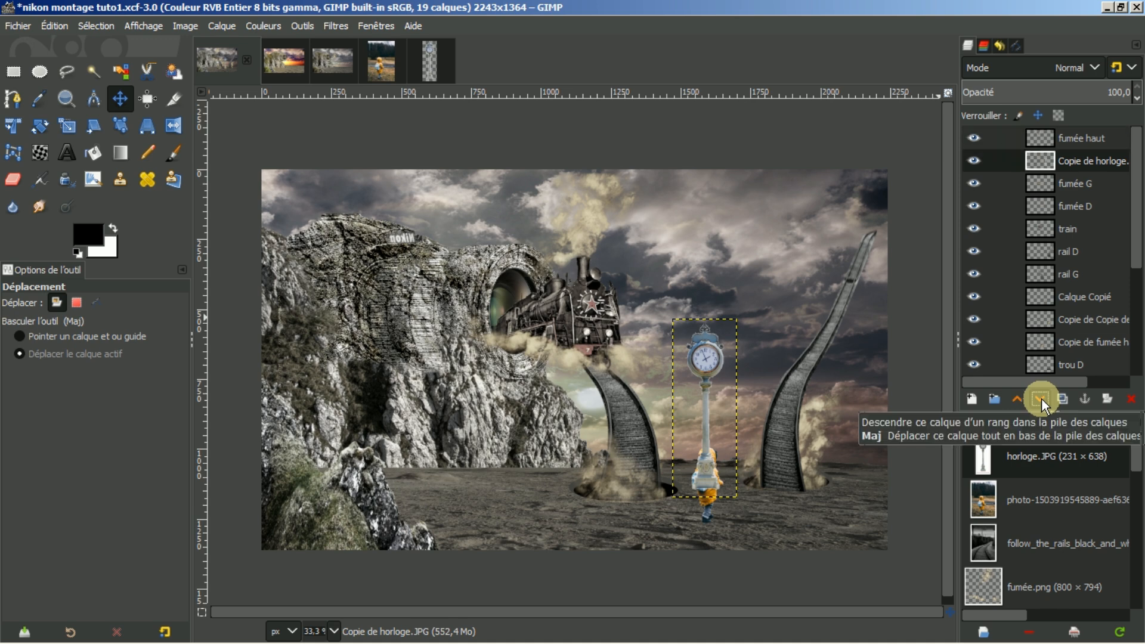
left_click(1041, 401)
left_click(1041, 401)
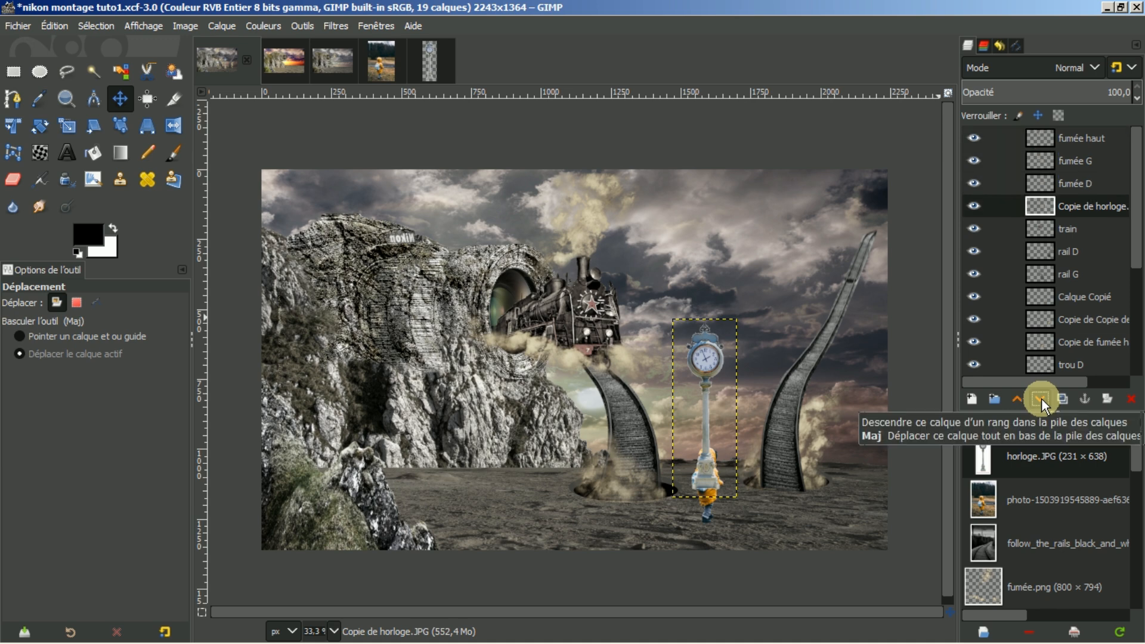
left_click(1041, 401)
left_click(1042, 401)
left_click(1042, 401)
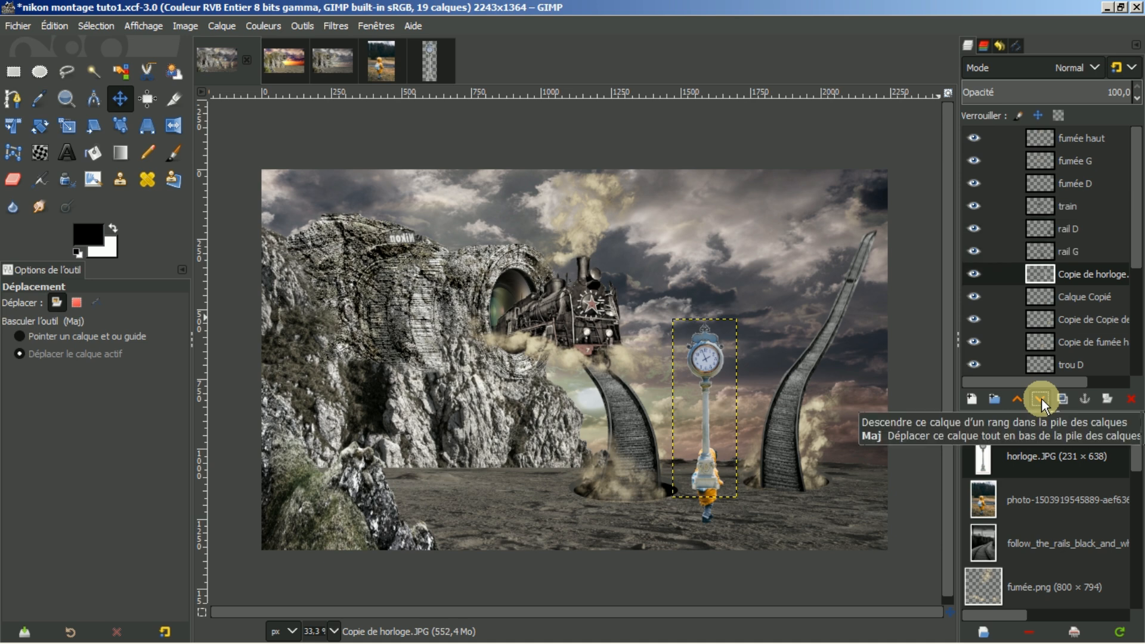
left_click(1041, 401)
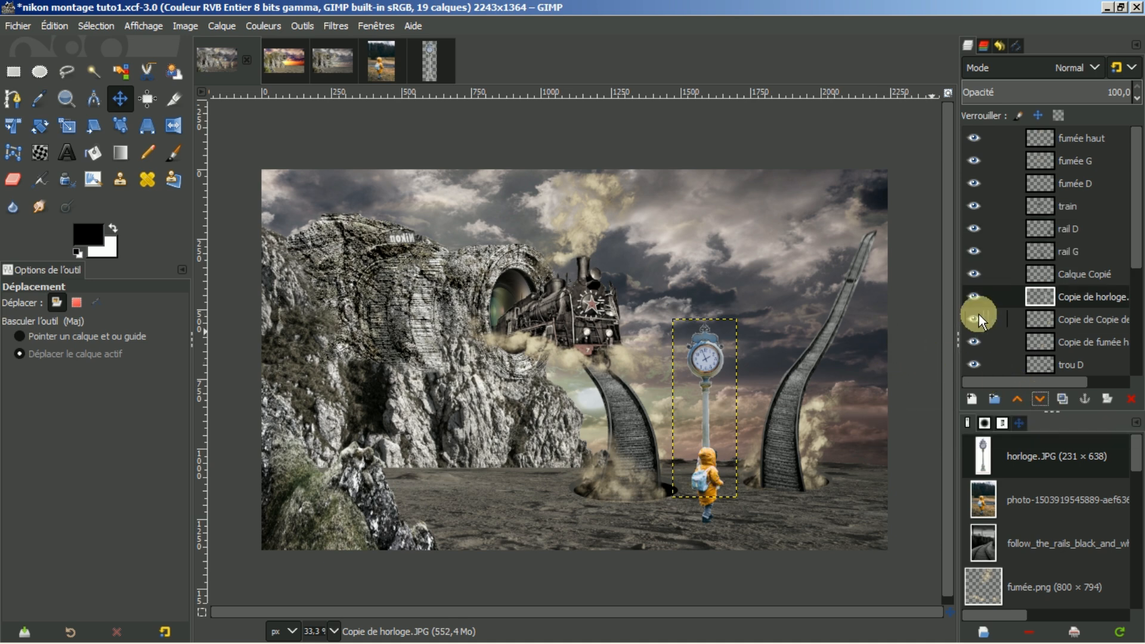
- Nudge the clock into place behind the child and match its layer to the image size
left_click_drag(718, 370, 705, 364)
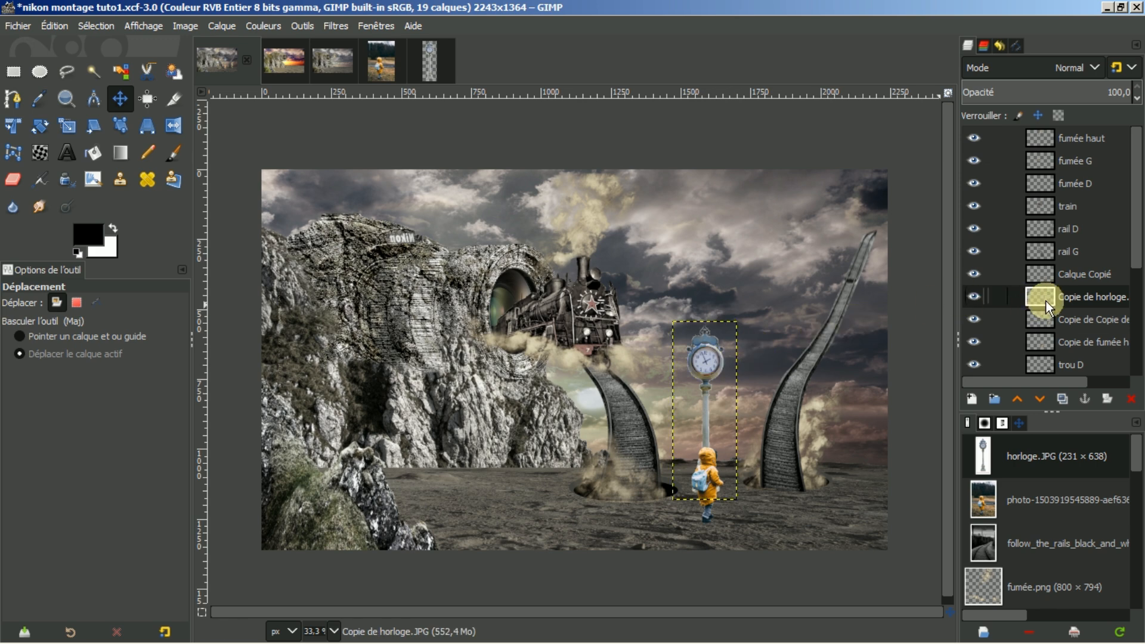
right_click(1066, 304)
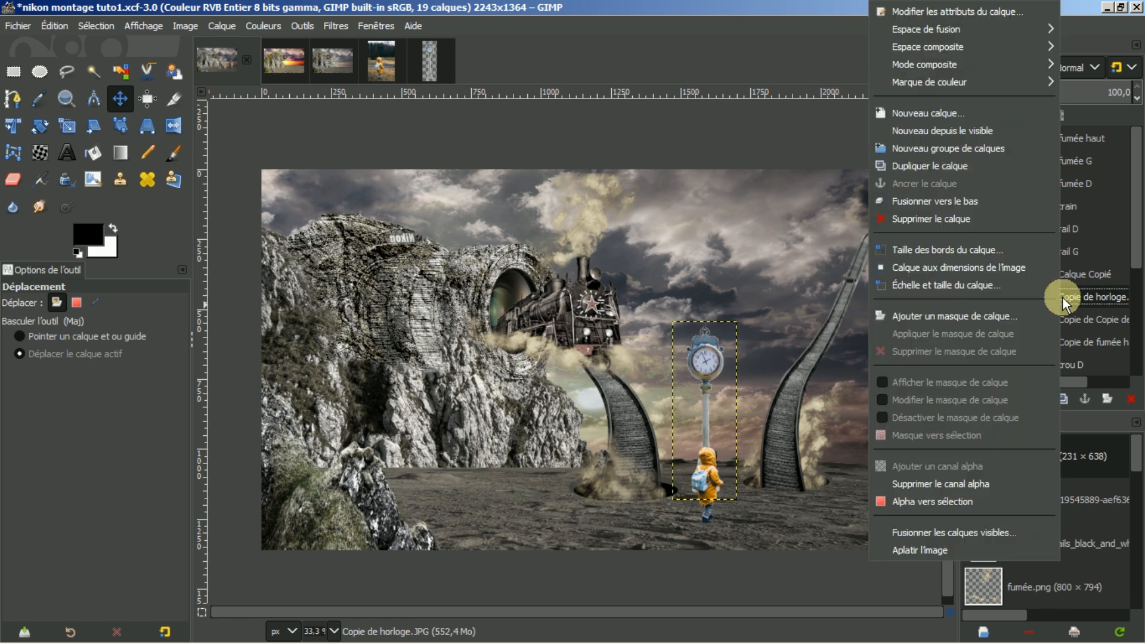
left_click(963, 269)
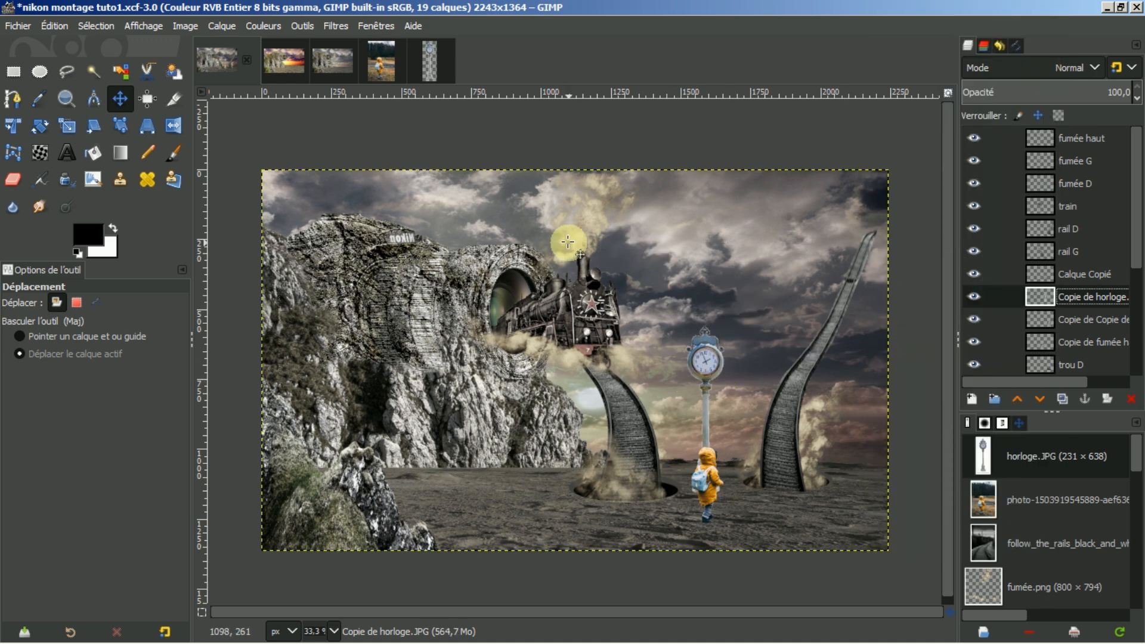
- Desaturate the clock layer with Hue-Saturation, setting the saturation to -70.7
left_click(263, 26)
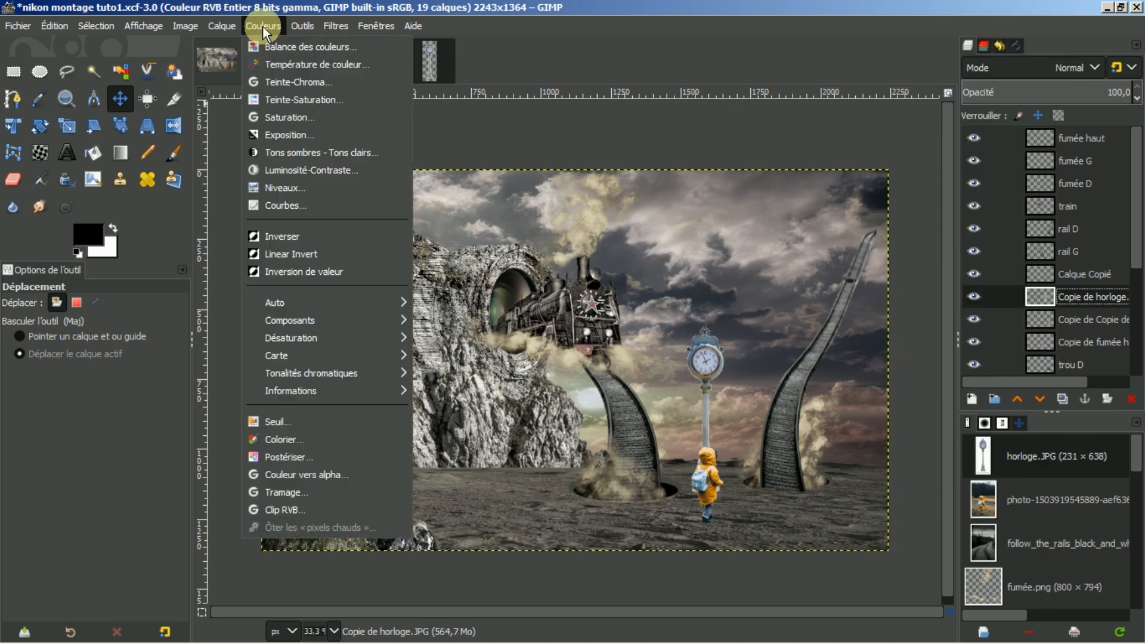
left_click(280, 100)
left_click_drag(925, 463, 825, 456)
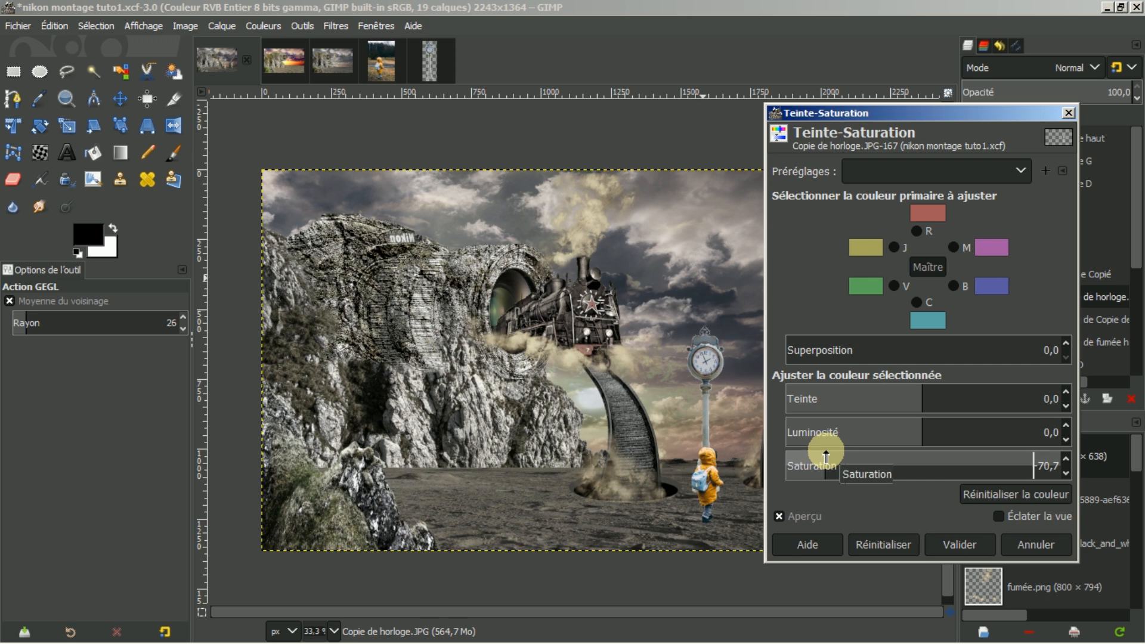
left_click(953, 546)
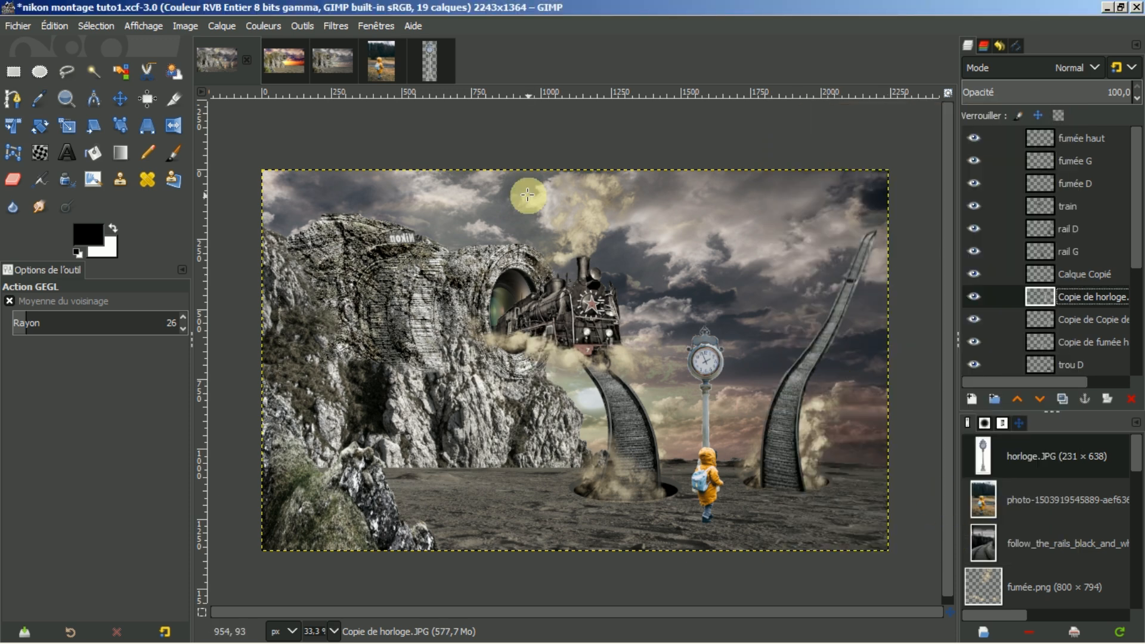
- Darken the clock layer with Curves by placing a value-channel point at input 136, output 113
left_click(262, 25)
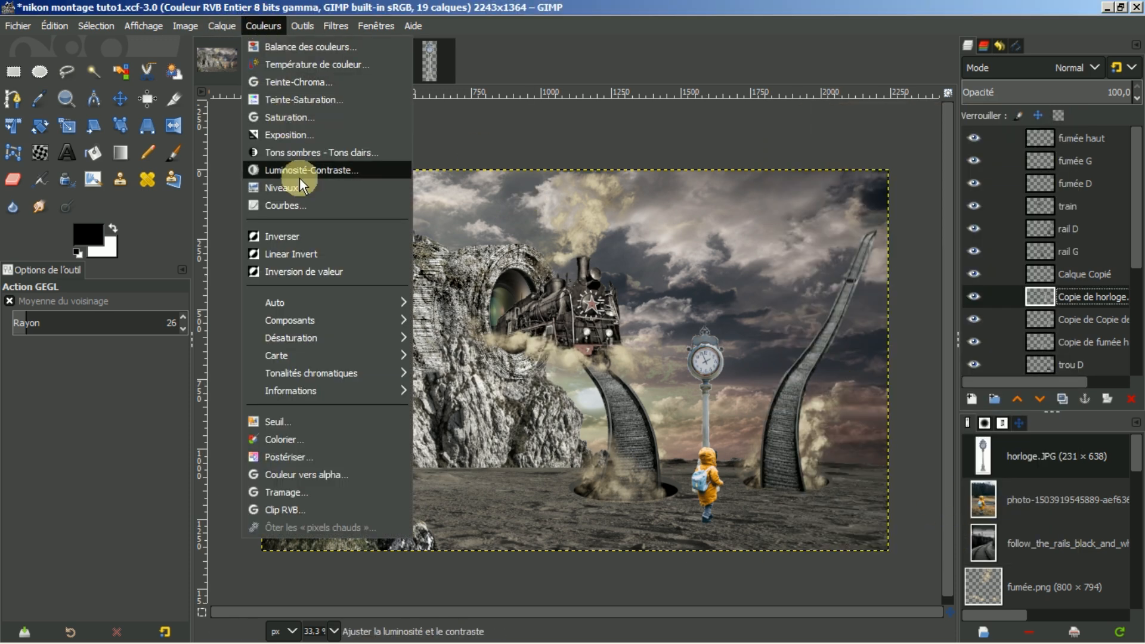
left_click(285, 205)
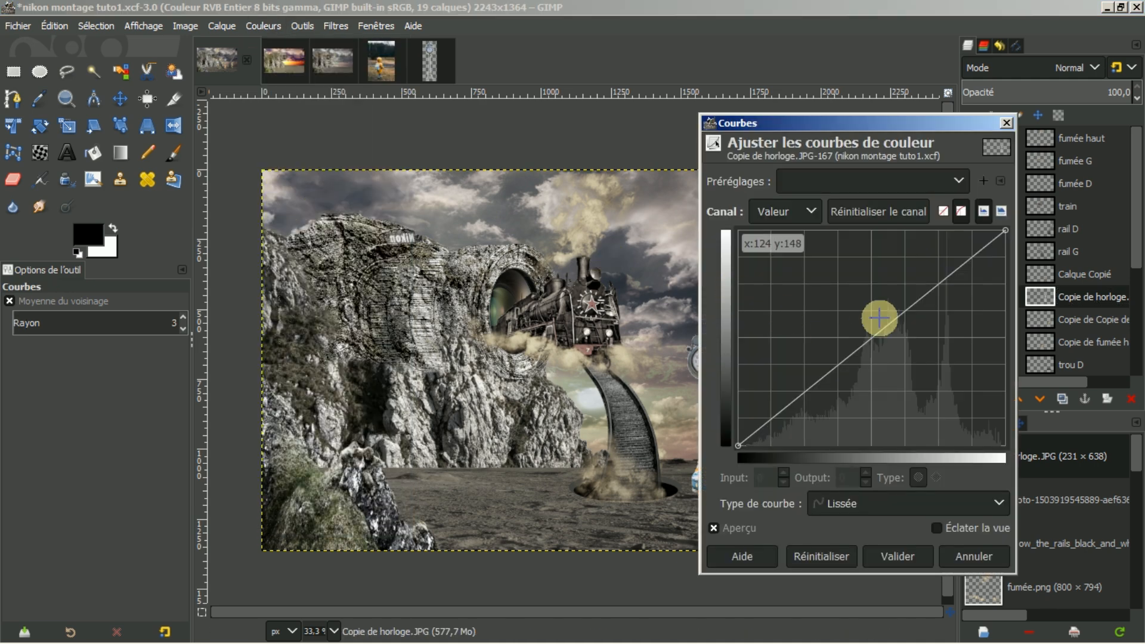
left_click_drag(891, 126, 404, 103)
left_click_drag(383, 310, 393, 325)
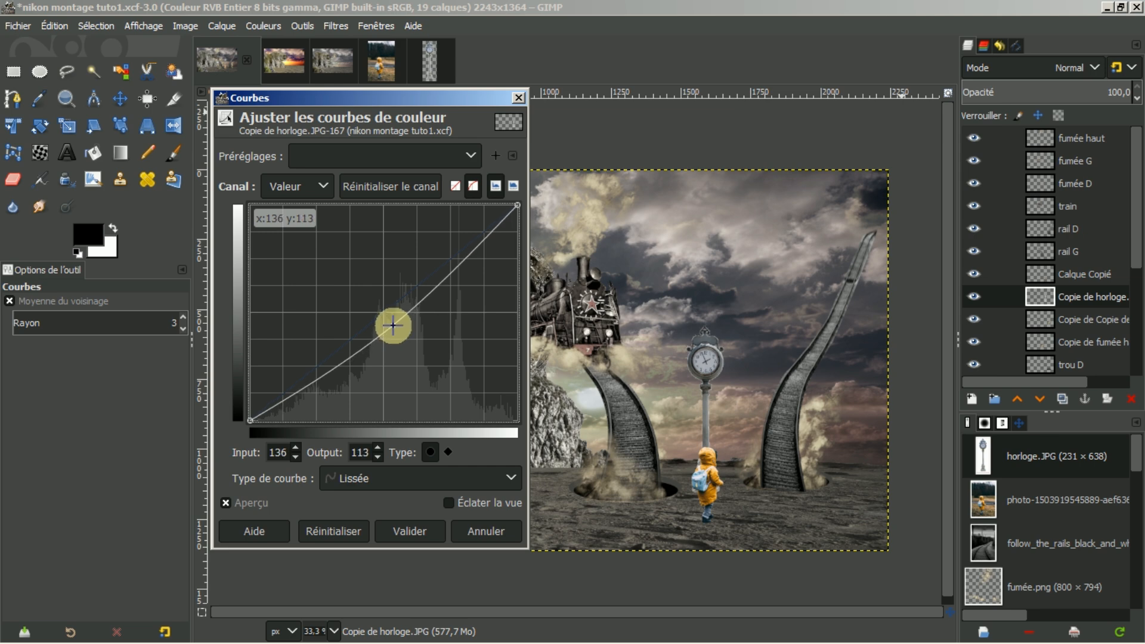
left_click(412, 533)
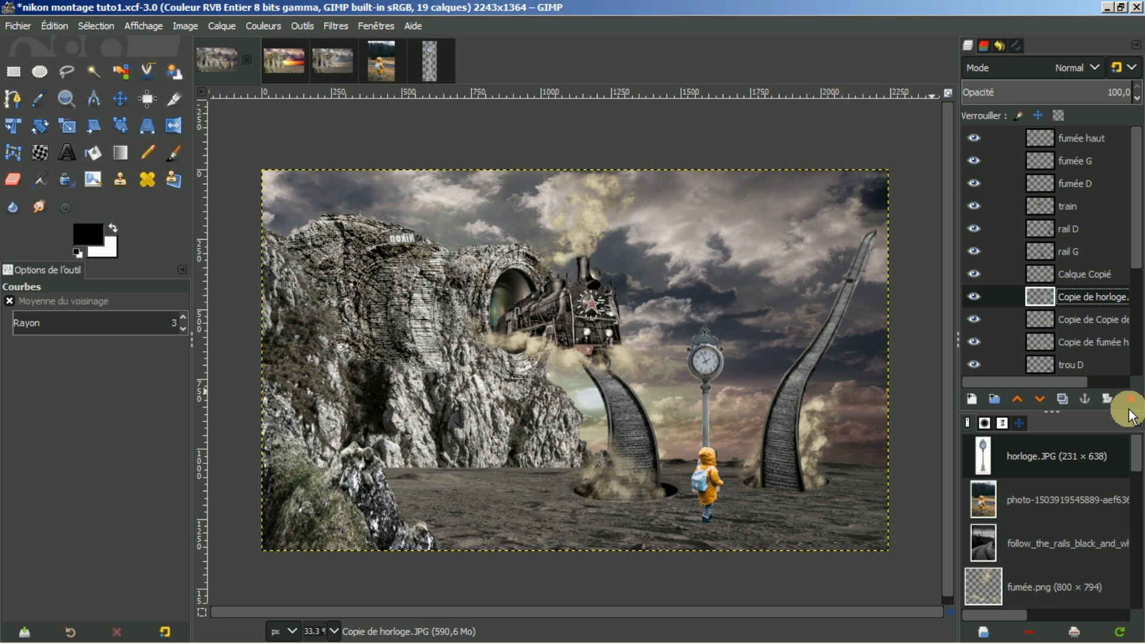
- Add a new transparent 2243 x 1364 px layer above fumée haut
left_click_drag(1133, 456, 1134, 626)
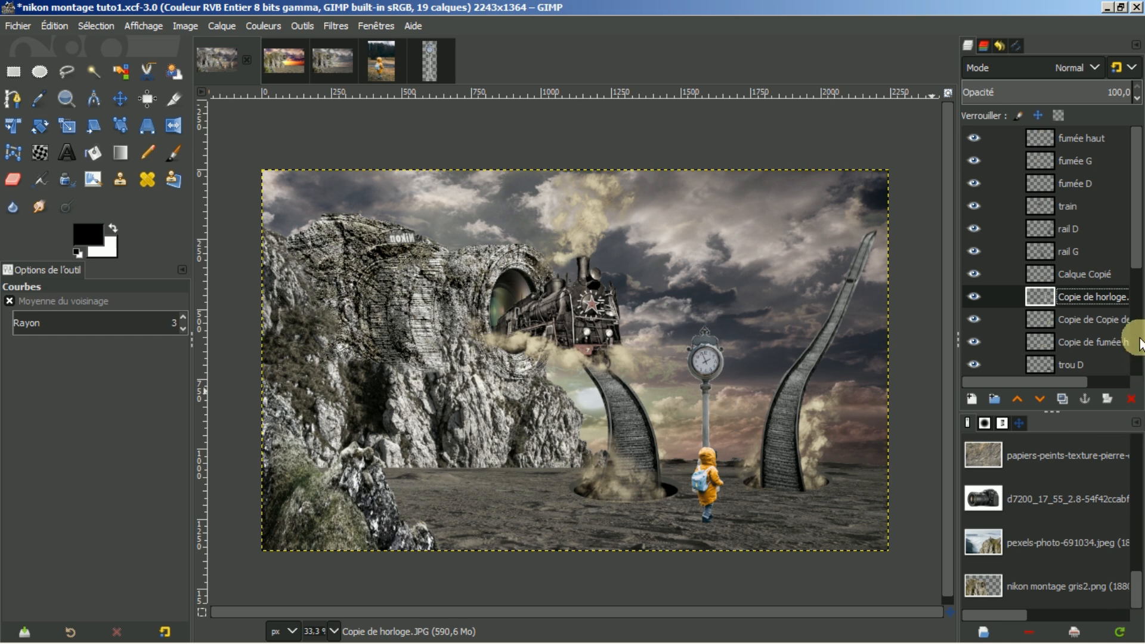
left_click(1076, 138)
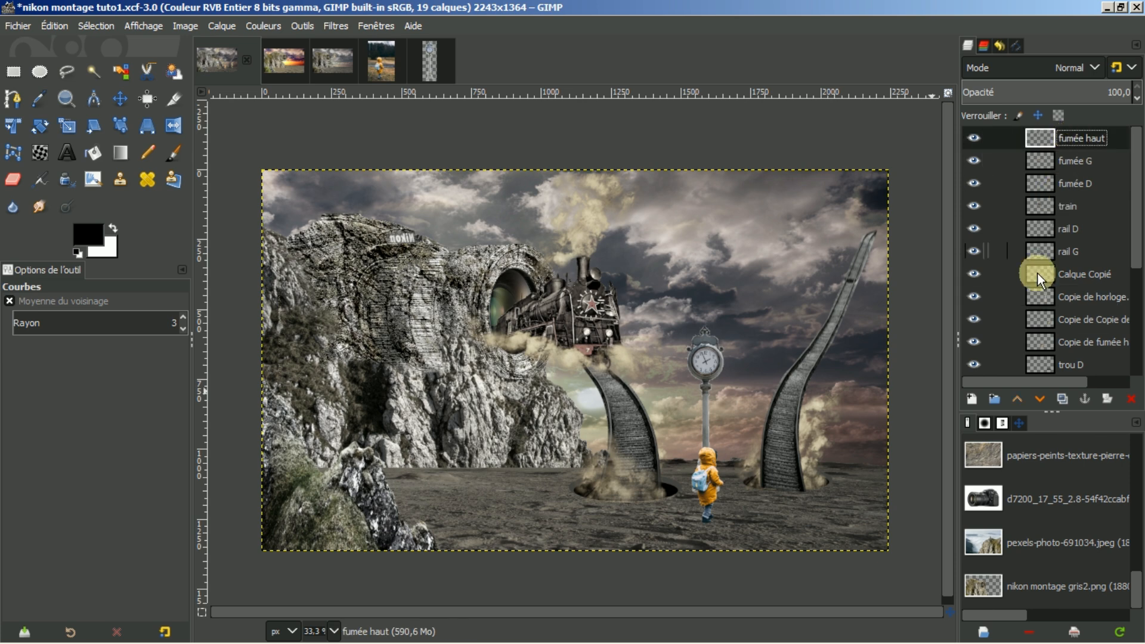
left_click(970, 399)
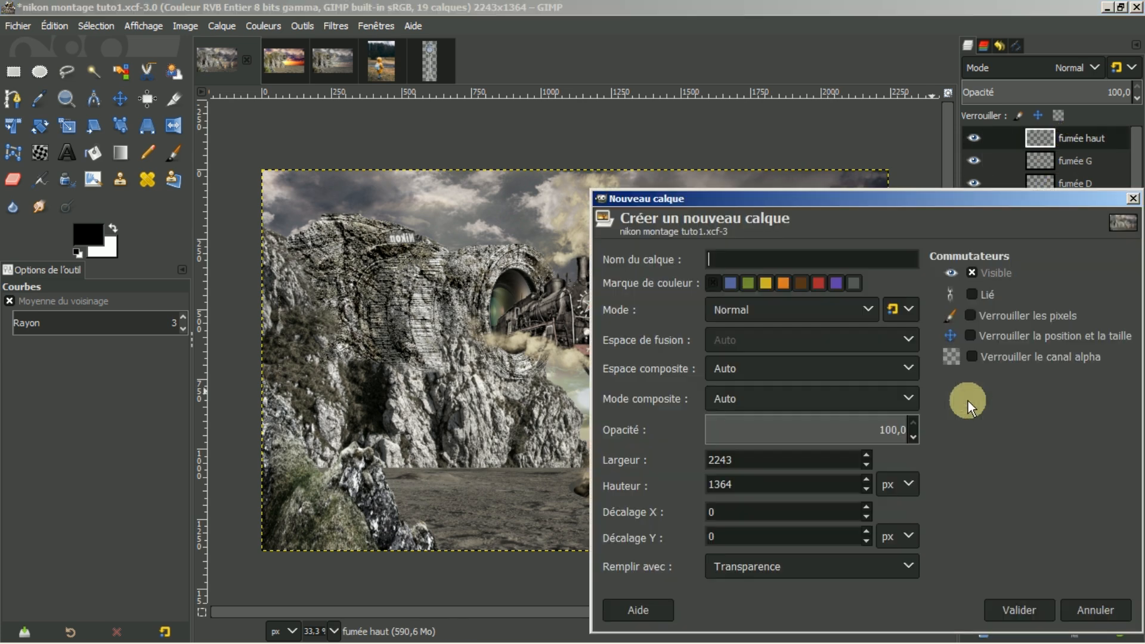
left_click(1020, 609)
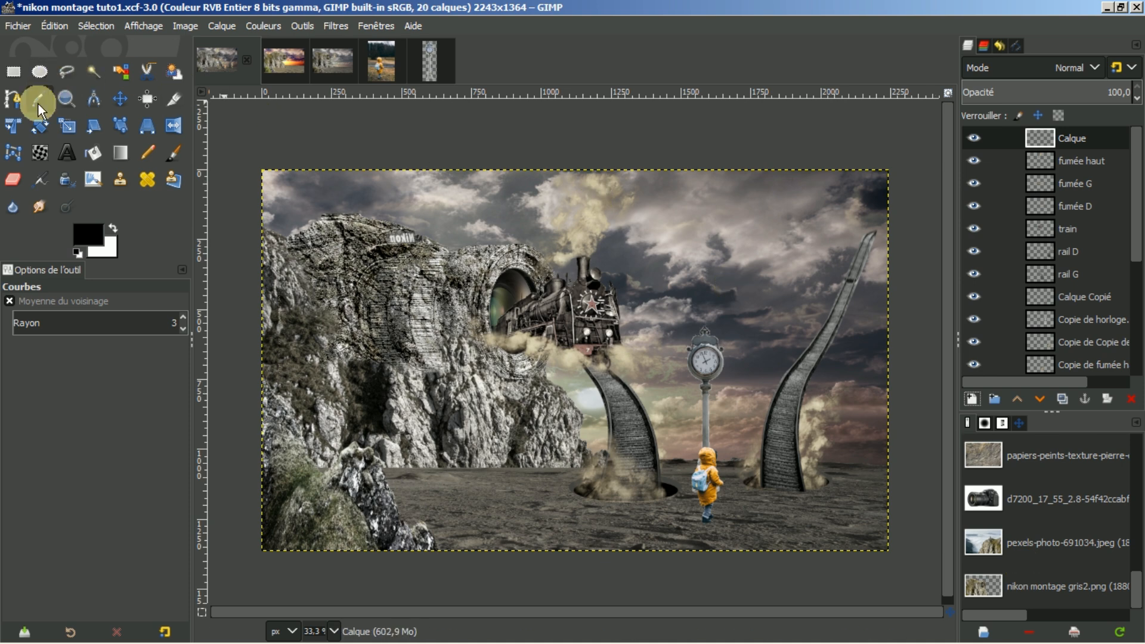
- Fill the new top layer entirely with orange ffaa00 using Bucket Fill
left_click(94, 154)
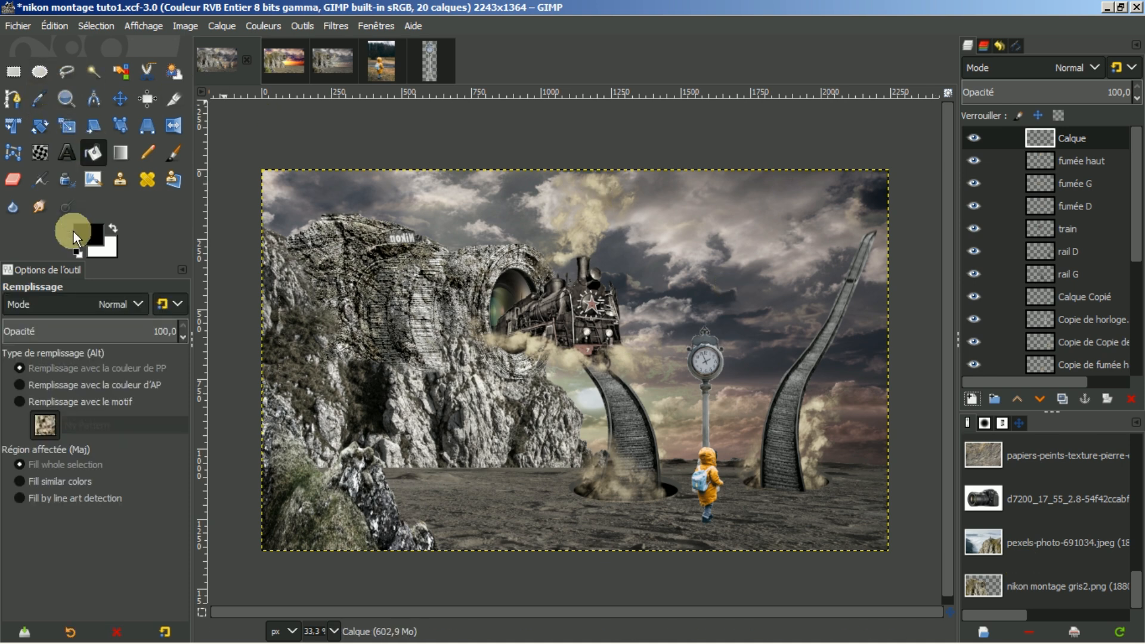
left_click(91, 245)
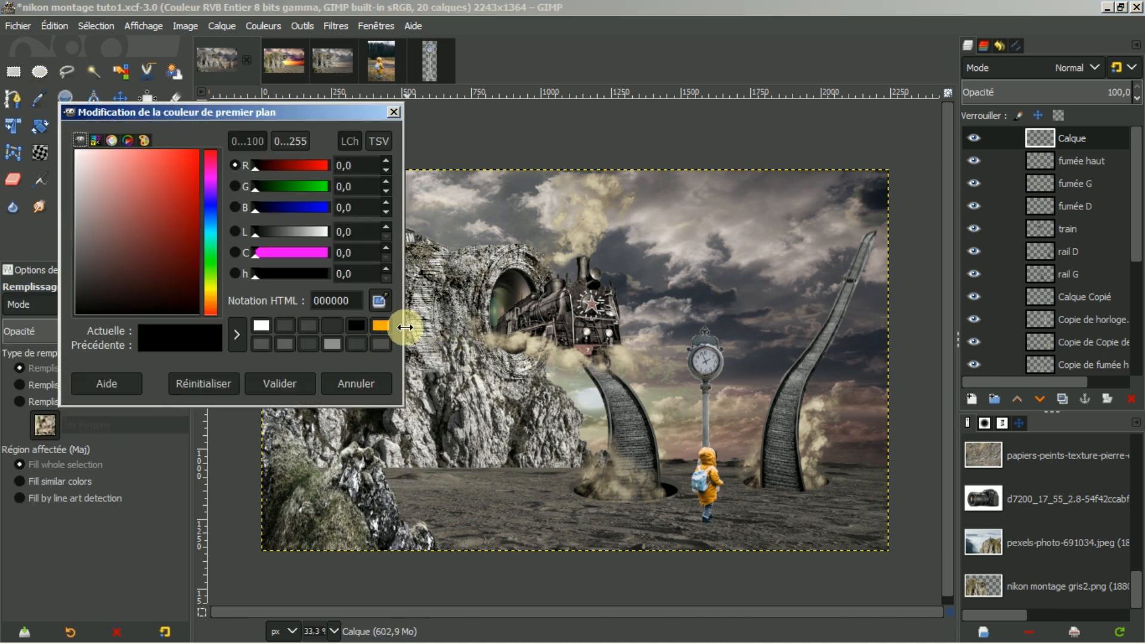
left_click(382, 325)
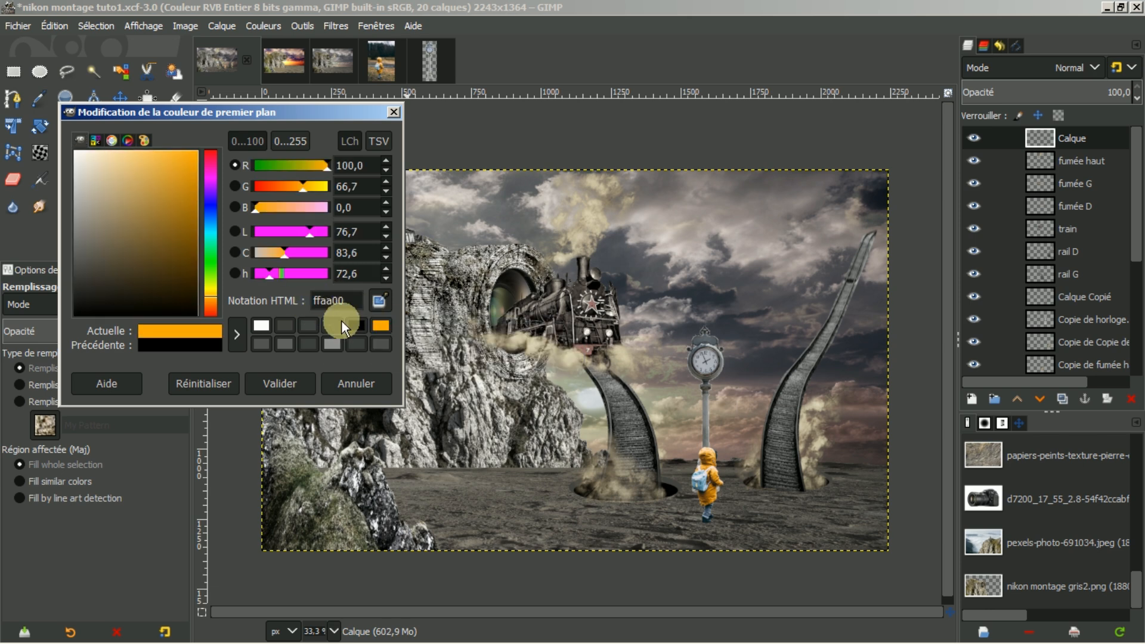
left_click(280, 386)
left_click(76, 154)
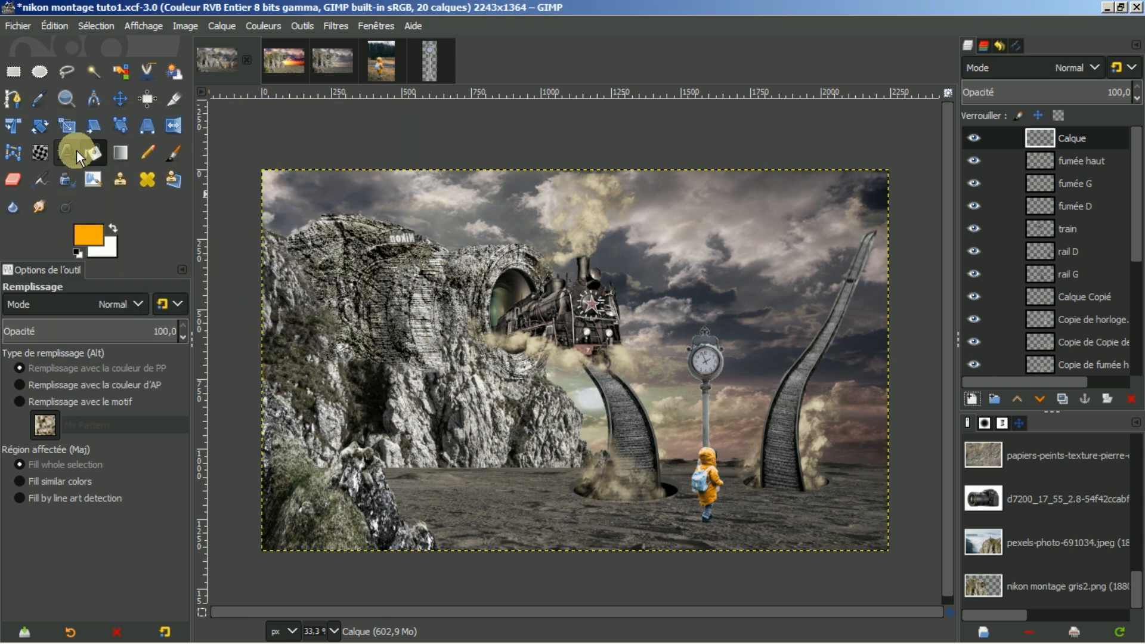
left_click(661, 297)
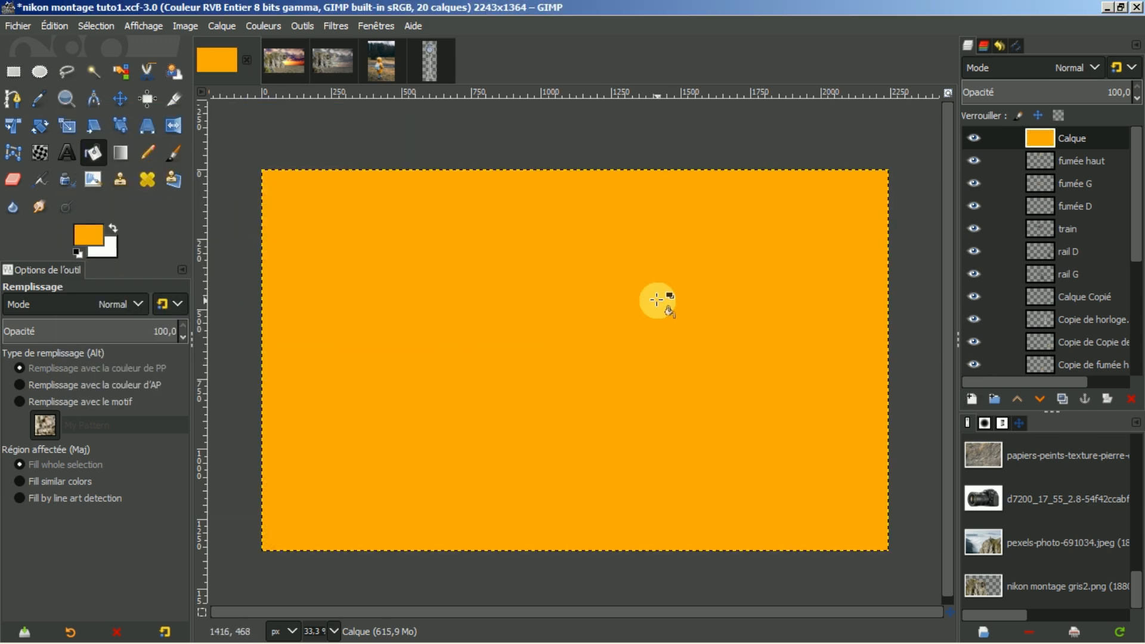
- Set the orange layer's blend mode to Lumière douce and its opacity to 60.8
left_click(1096, 63)
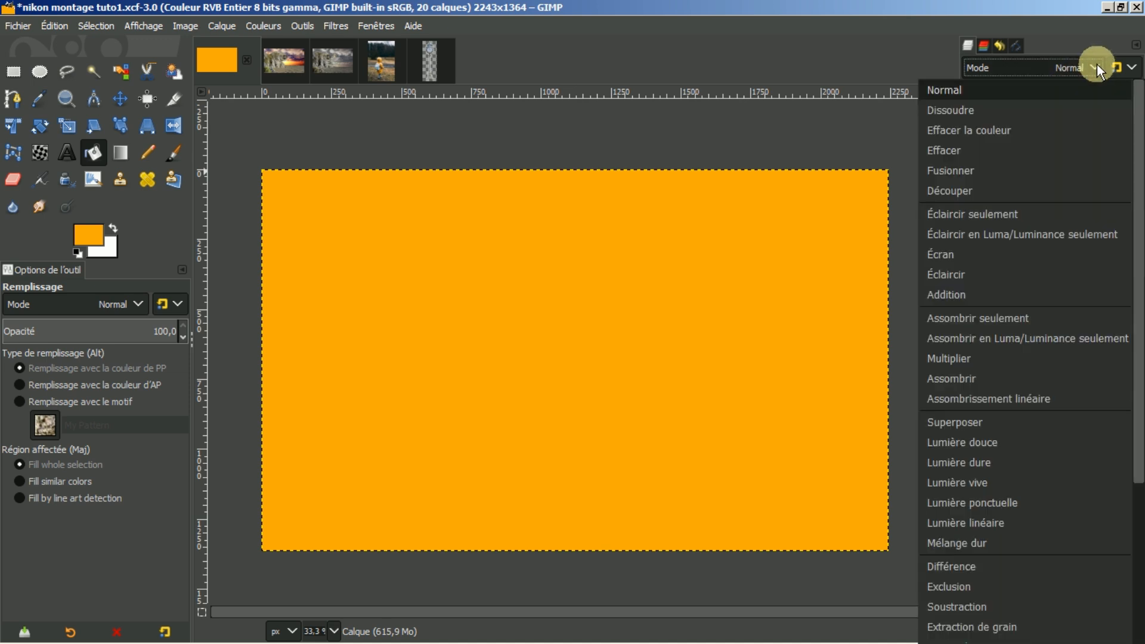
left_click(986, 442)
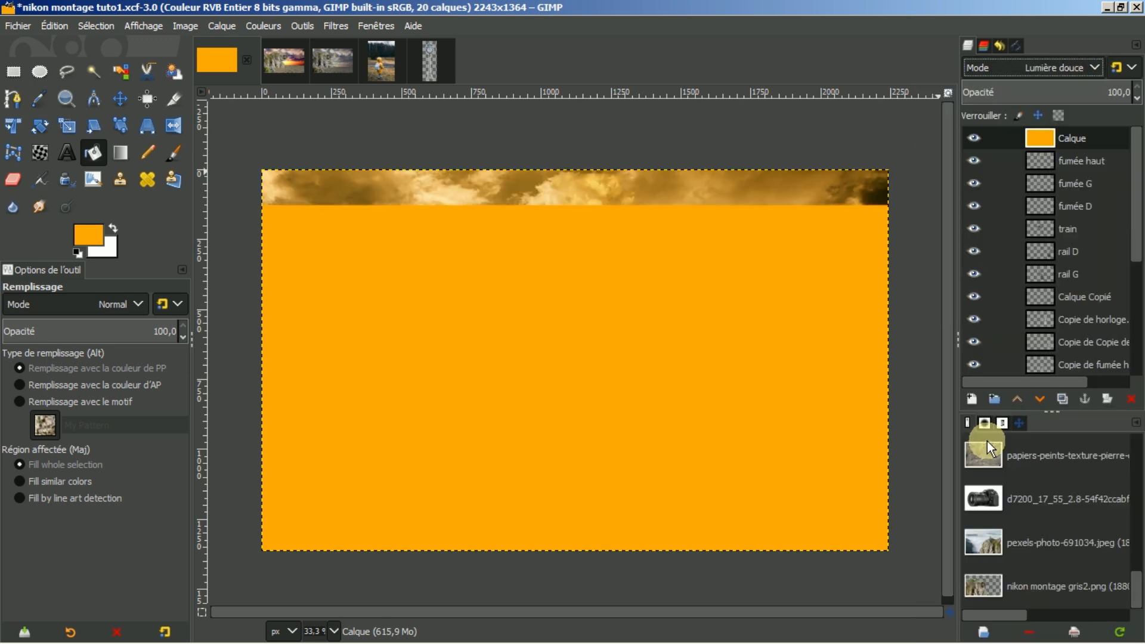
left_click(1059, 88)
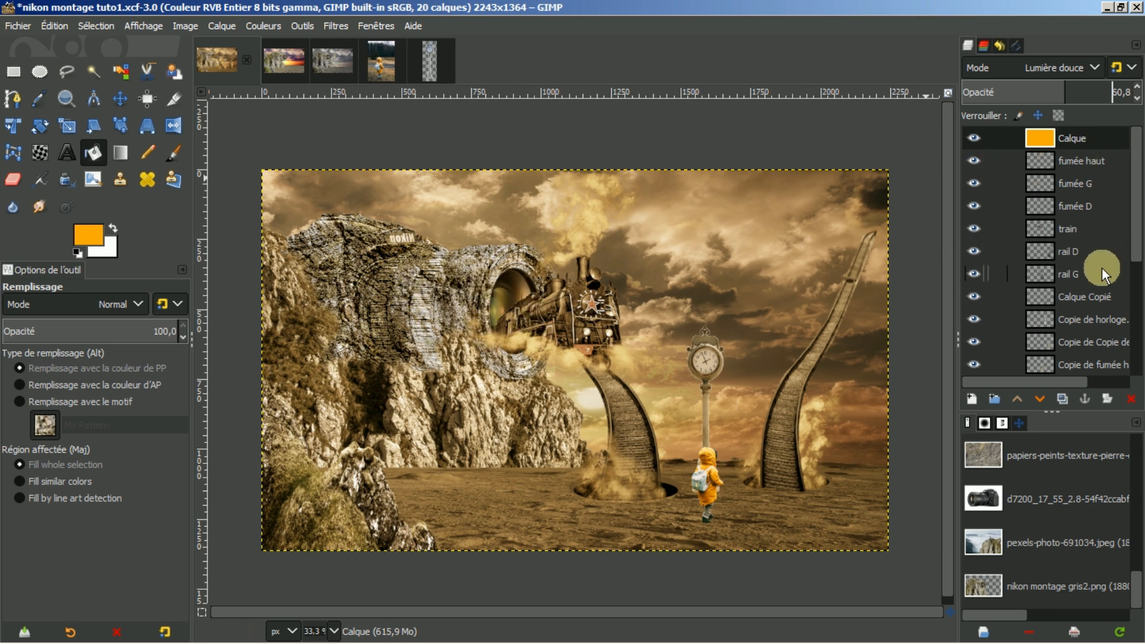
- Adjust the color temperature of the rocher nikon layer by setting its original temperature to 5228.1
scroll(1102, 265, "down", 5)
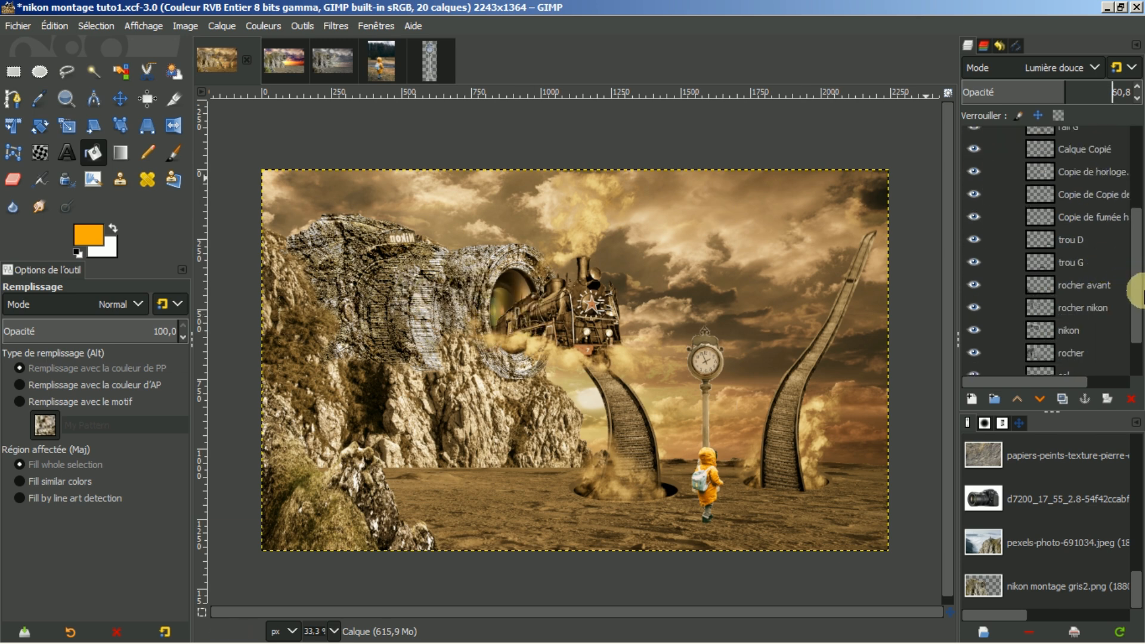
left_click(972, 307)
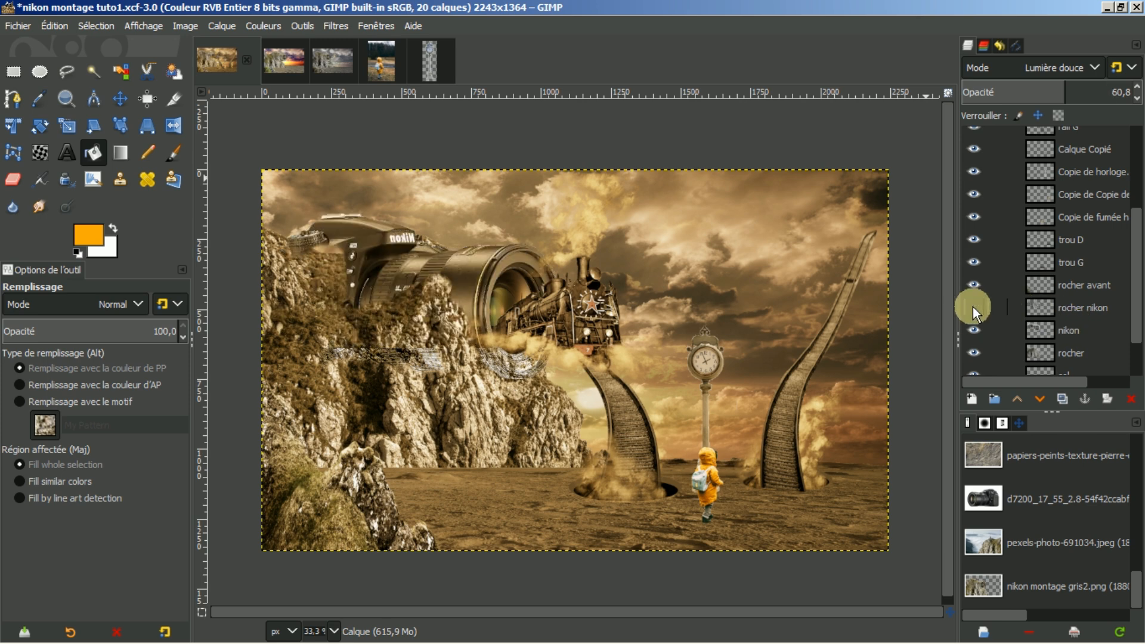
left_click(972, 307)
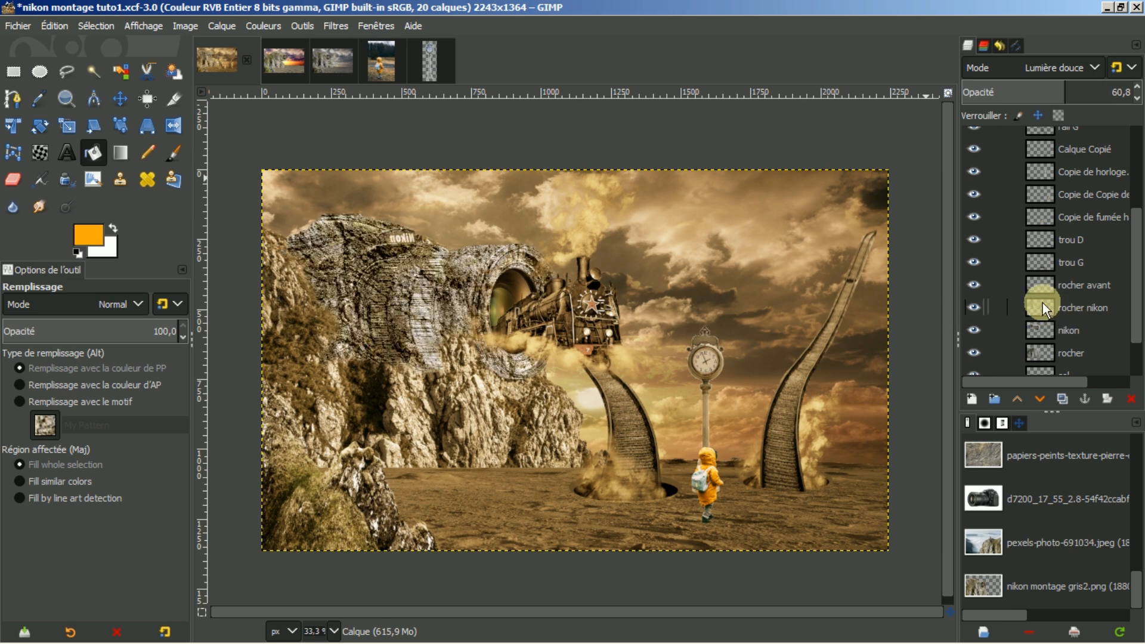
left_click(1043, 306)
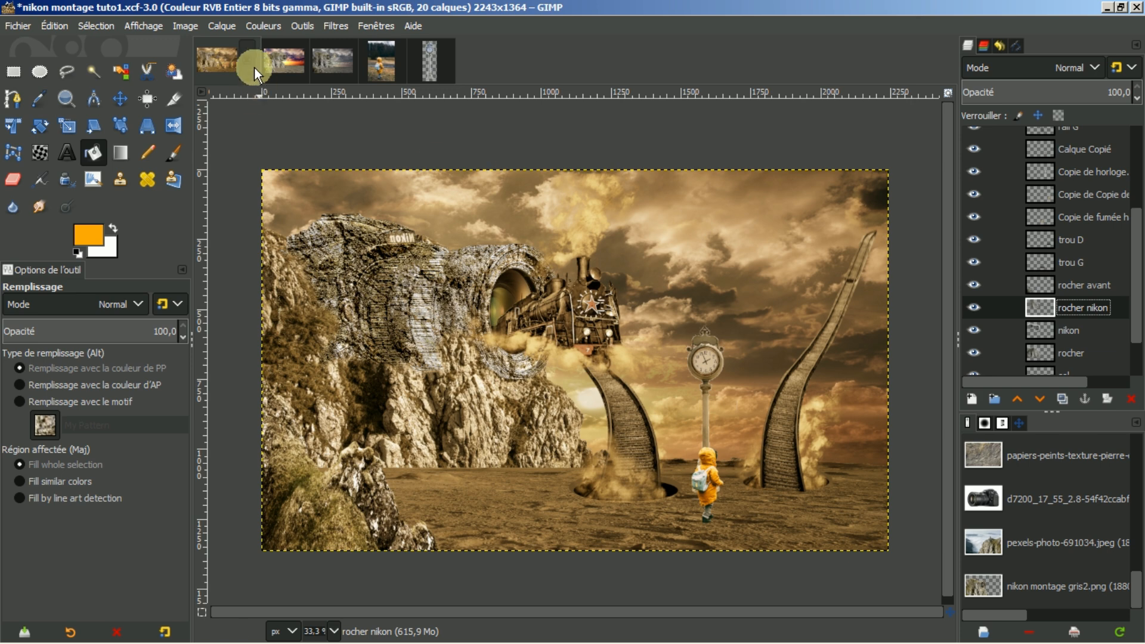
left_click(264, 24)
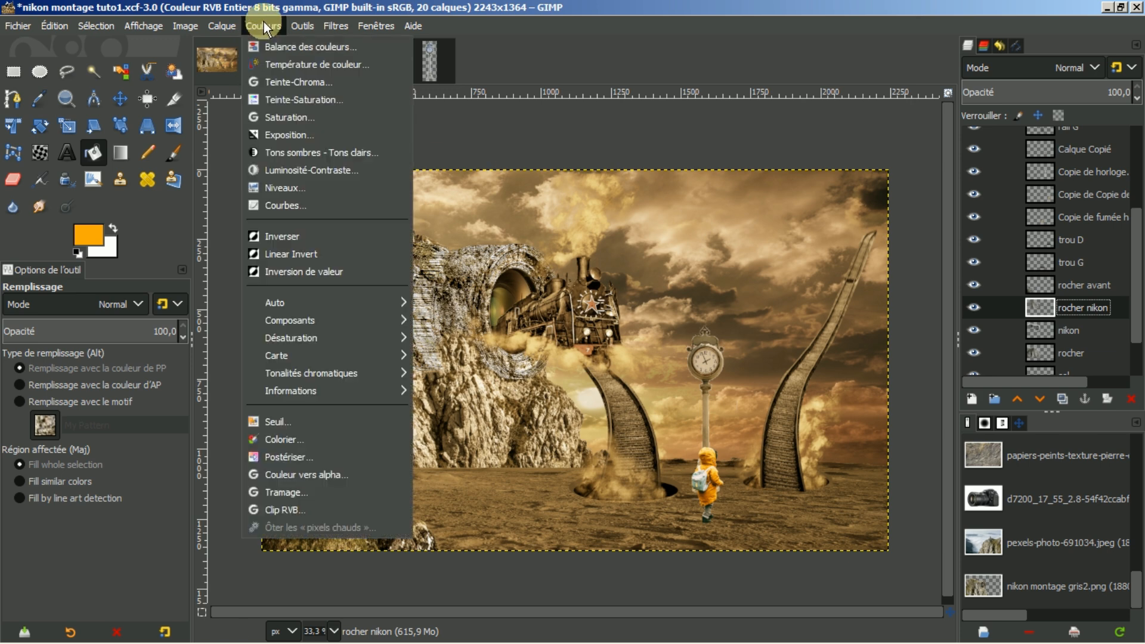
left_click(277, 62)
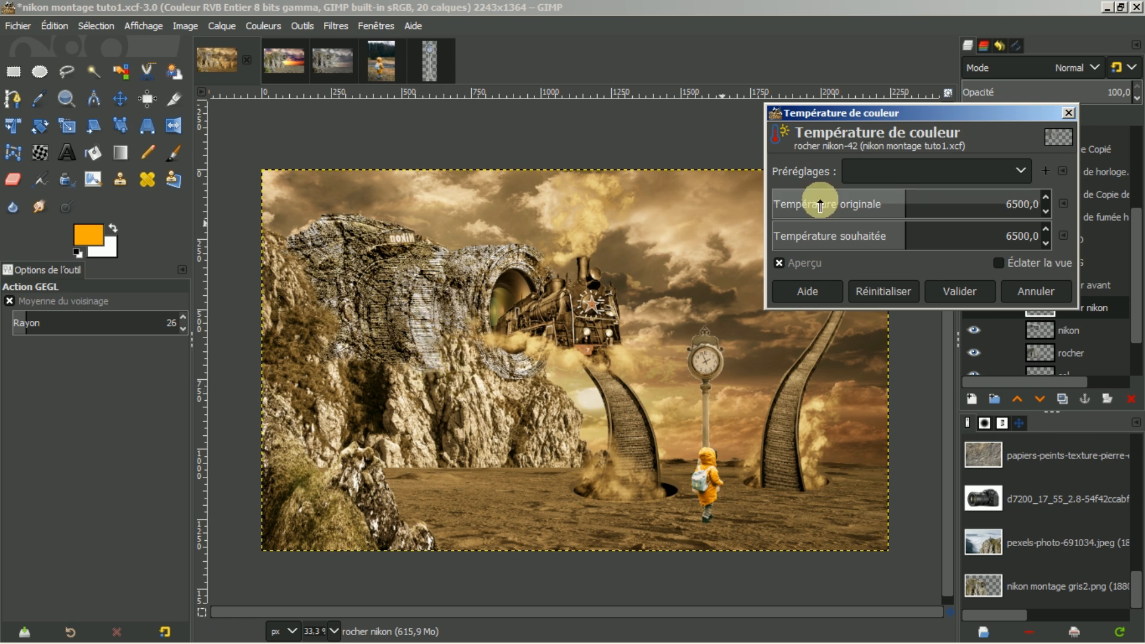
left_click_drag(902, 199, 876, 198)
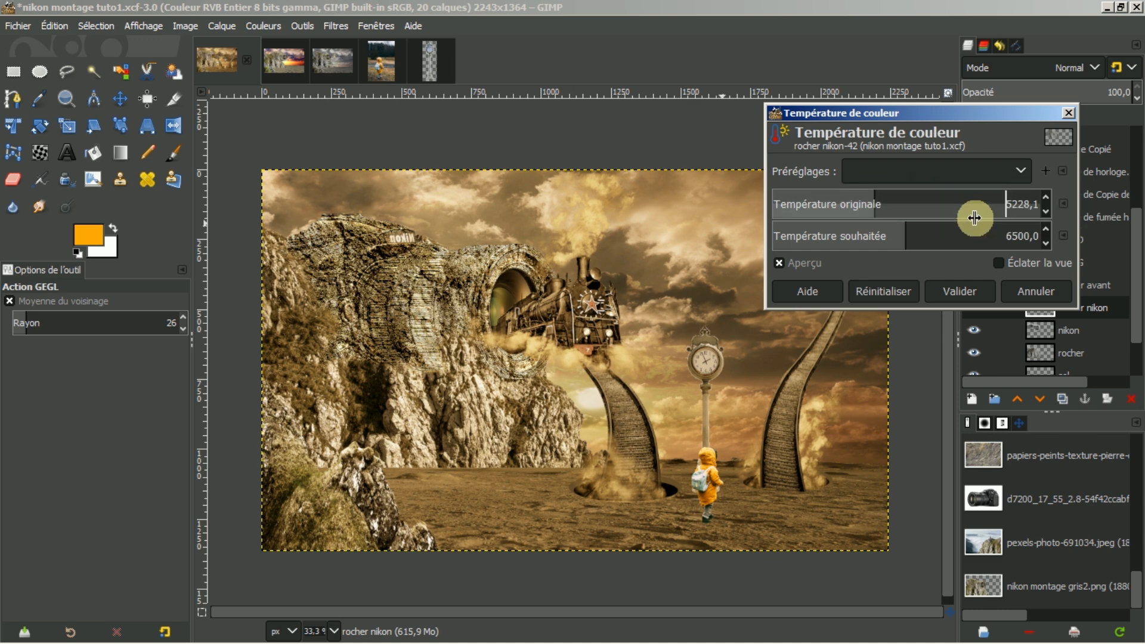
left_click(948, 289)
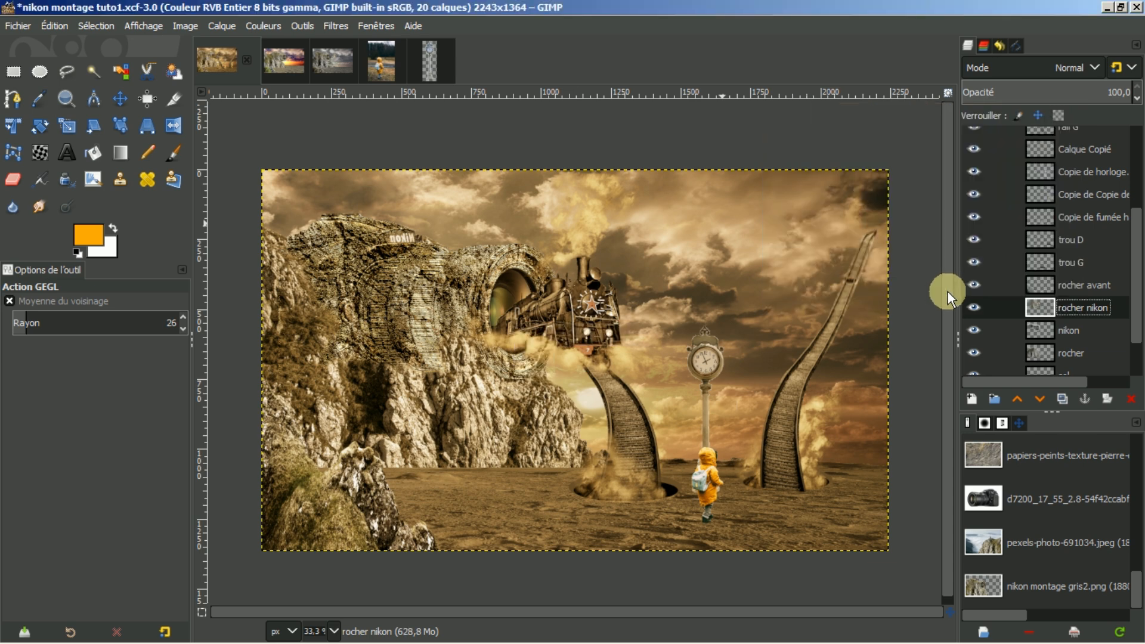
- Add a new transparent layer between the orange layer and fumée haut
left_click_drag(1136, 236, 1112, 130)
left_click(1079, 161)
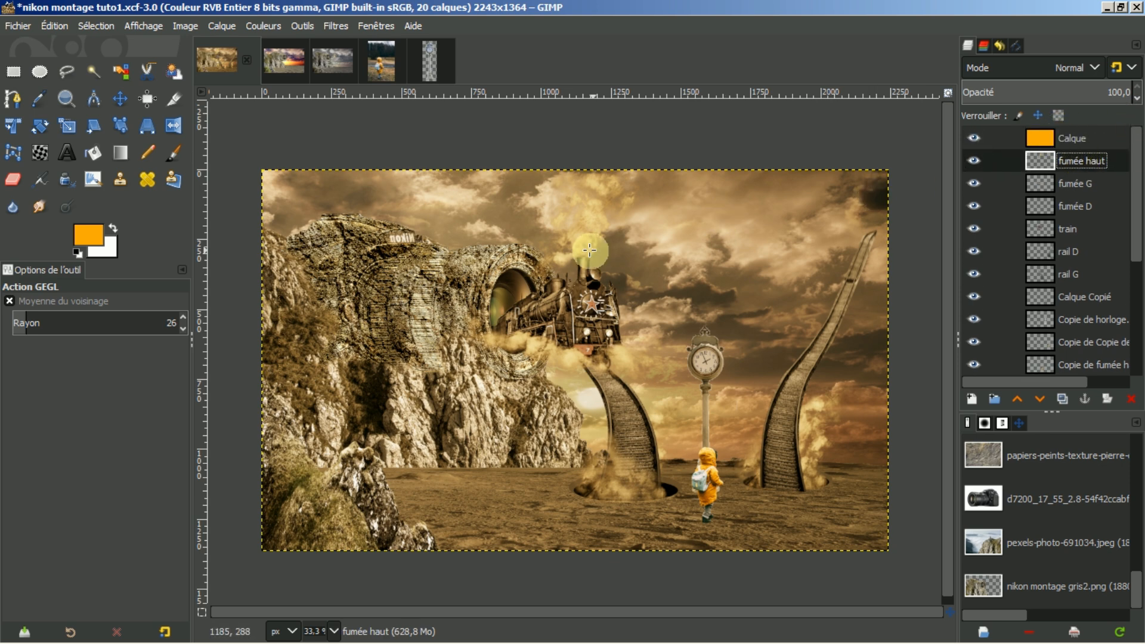
left_click(968, 398)
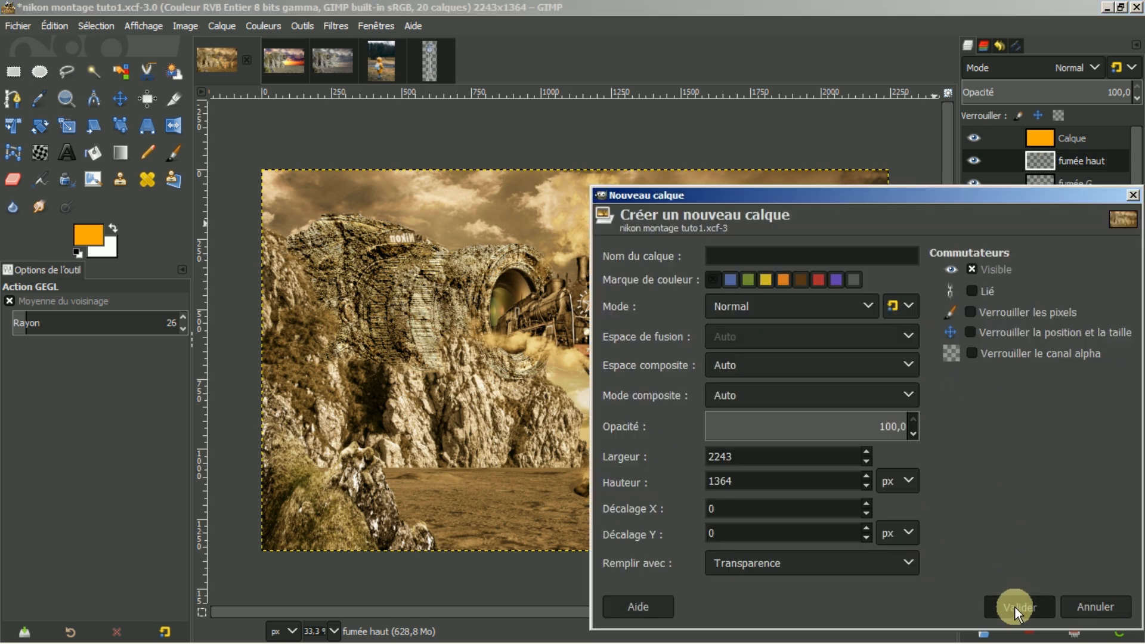
left_click(1015, 604)
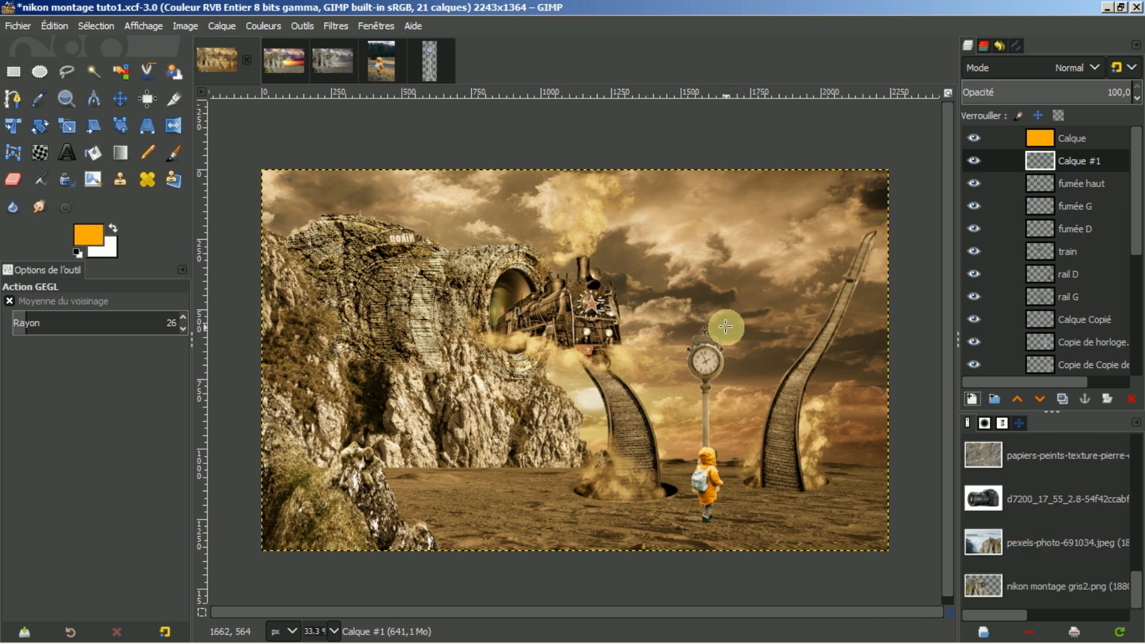
- Set up a white Paintbrush with the 2. Hardness 025 brush, opacity 5.1 and size 555
left_click(115, 228)
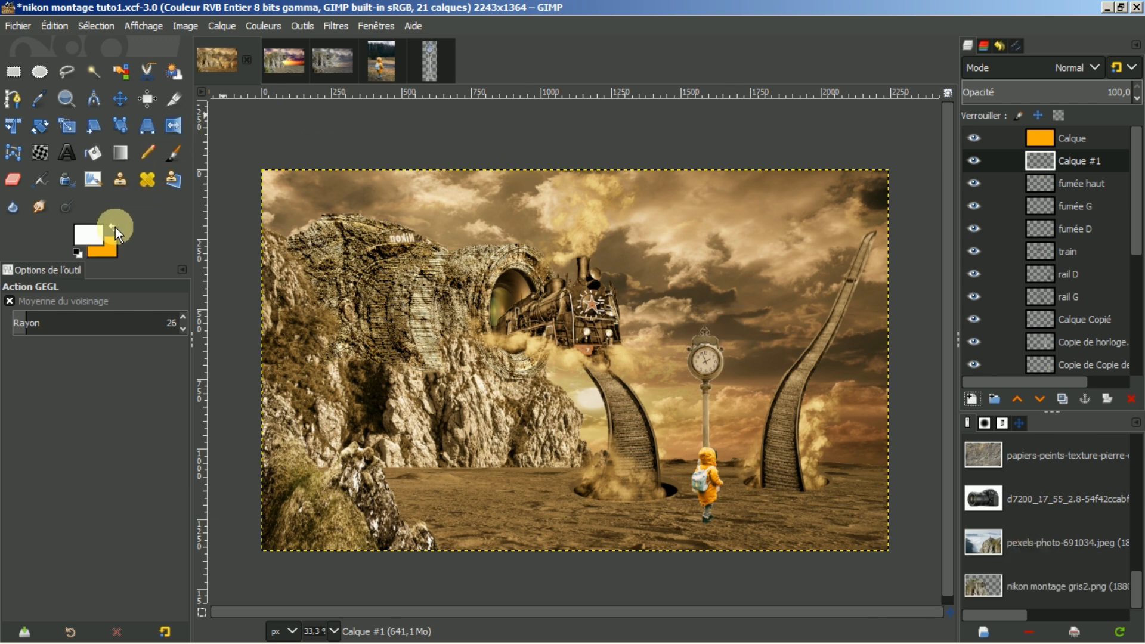
left_click(177, 153)
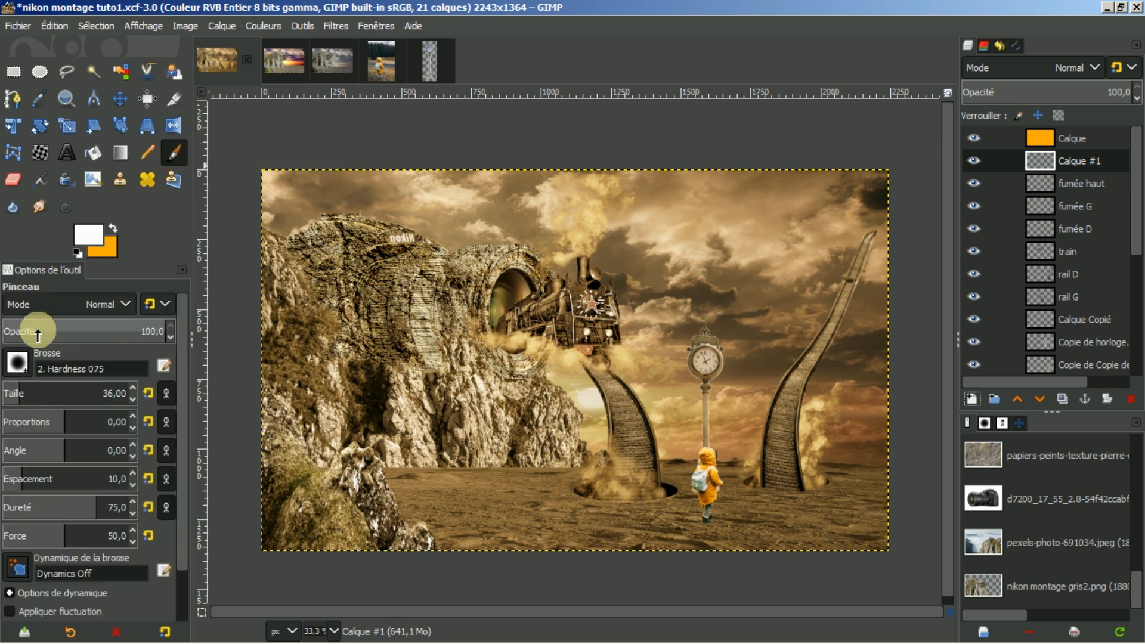
left_click(18, 364)
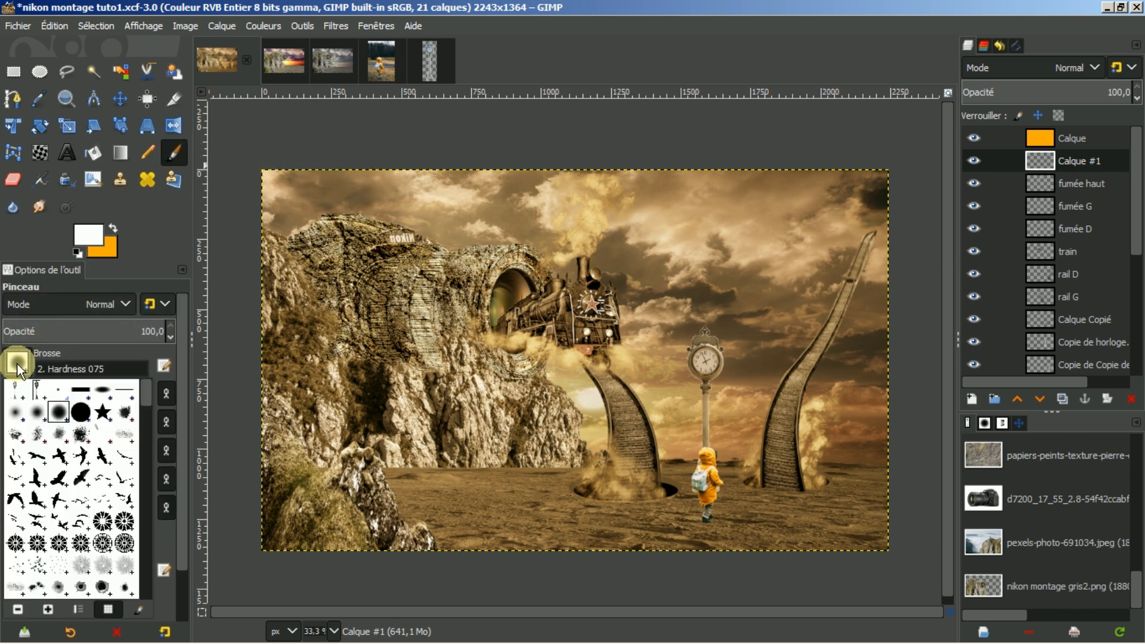
left_click(16, 413)
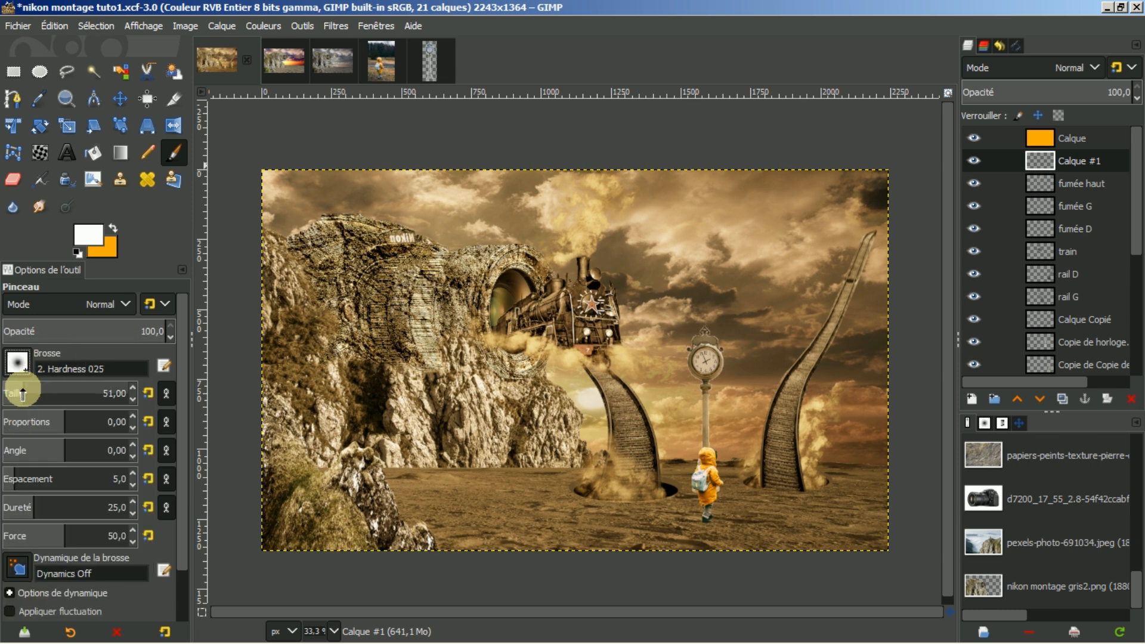
left_click(19, 332)
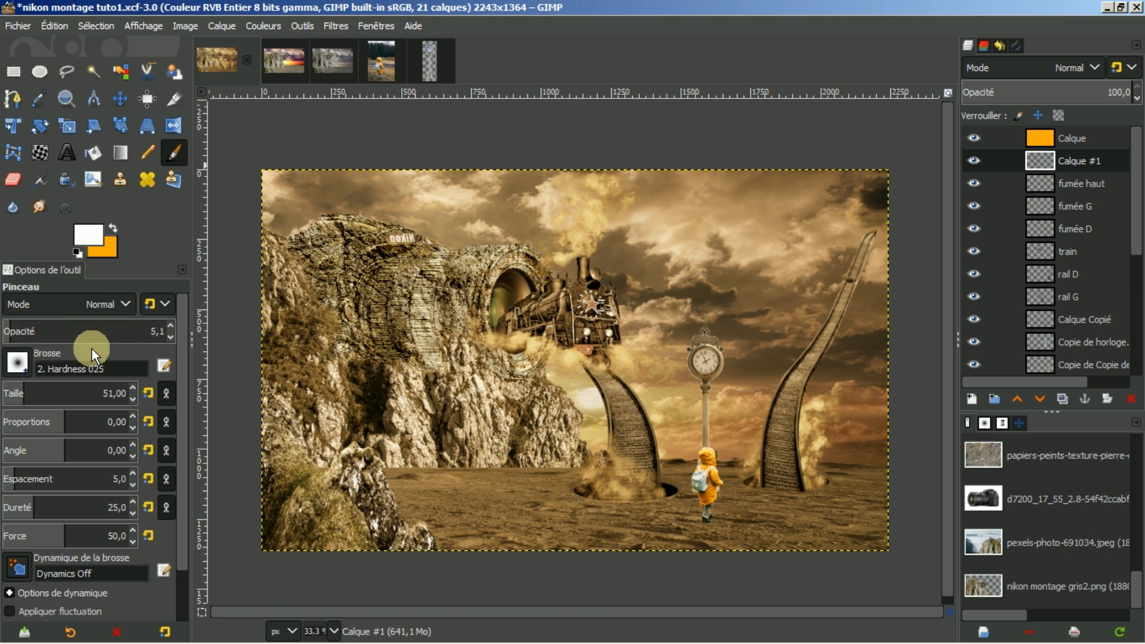
left_click_drag(54, 387, 84, 390)
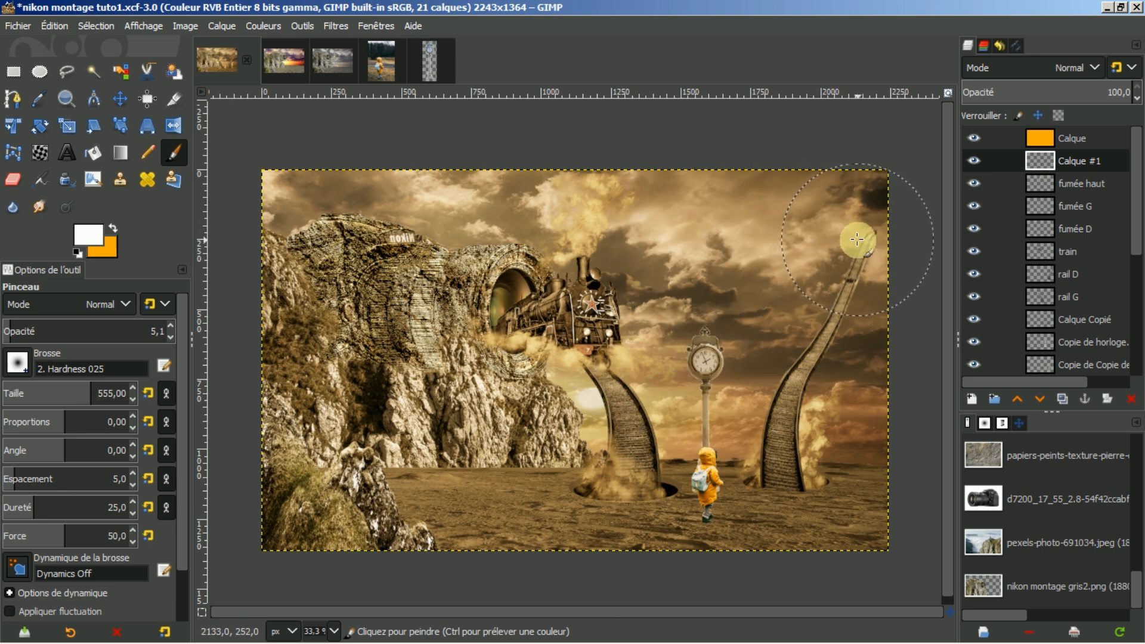
- Paint soft white haze on Calque #1 over the upper end of the right rail, the train and the rail bases
left_click(856, 259)
left_click(855, 260)
left_click(839, 245)
left_click(853, 232)
left_click(869, 220)
left_click(873, 214)
left_click(874, 229)
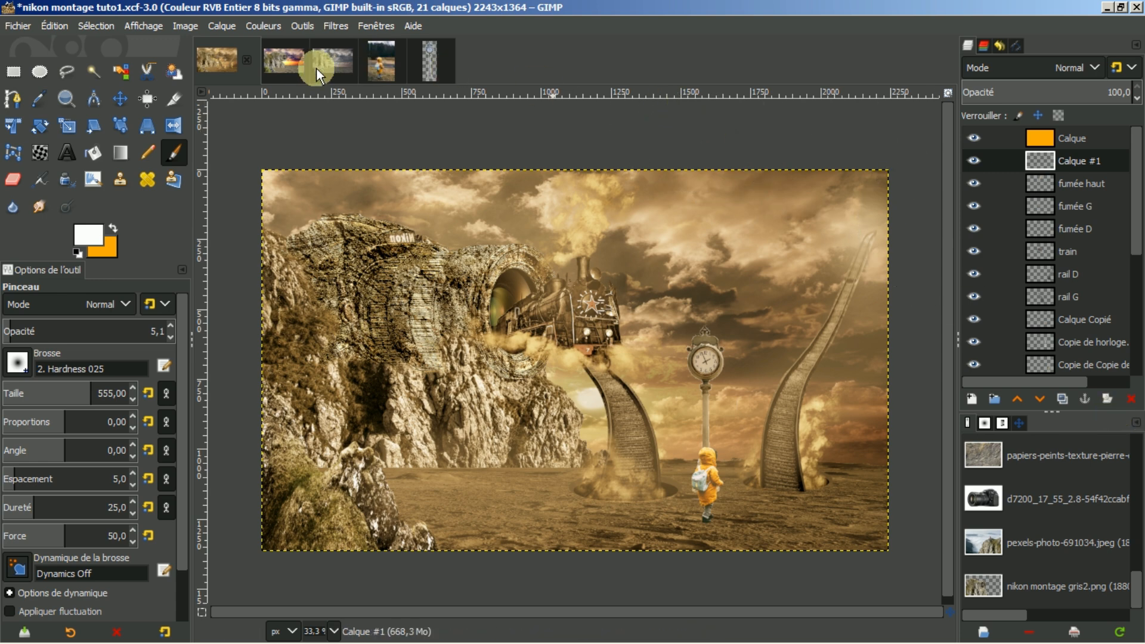
- Show all layers of nikon montage.xcf and nikon montage gris.xcf to compare these versions, and return to nikon montage tuto1.xcf
left_click(273, 59)
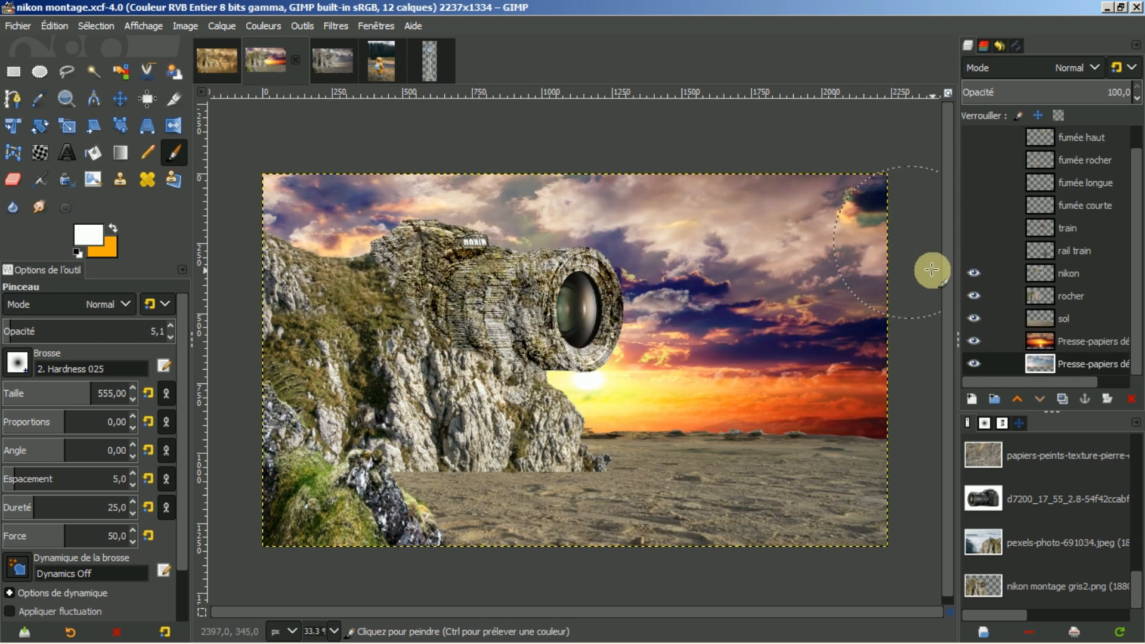
left_click(975, 365, "shift")
left_click(975, 364, "shift")
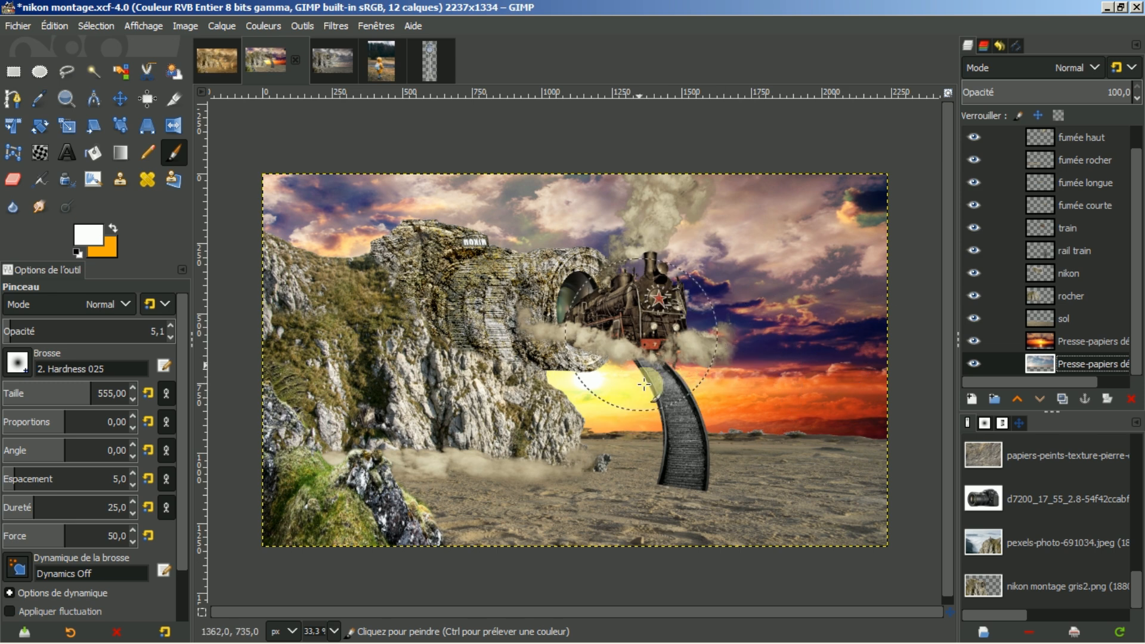
left_click(331, 60)
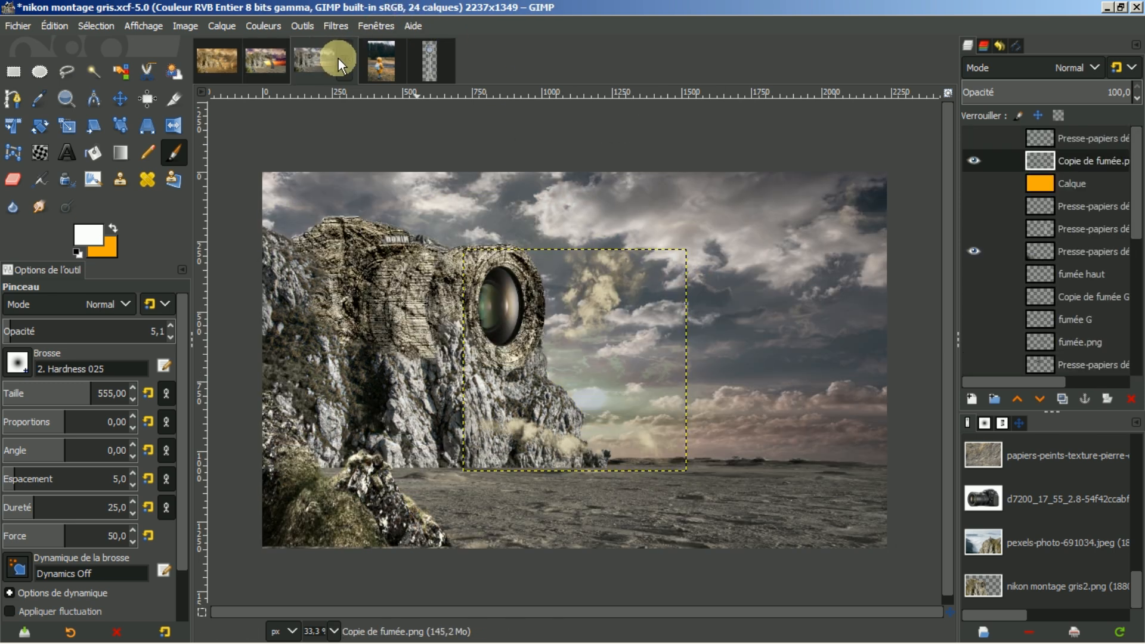
left_click(976, 161, "shift")
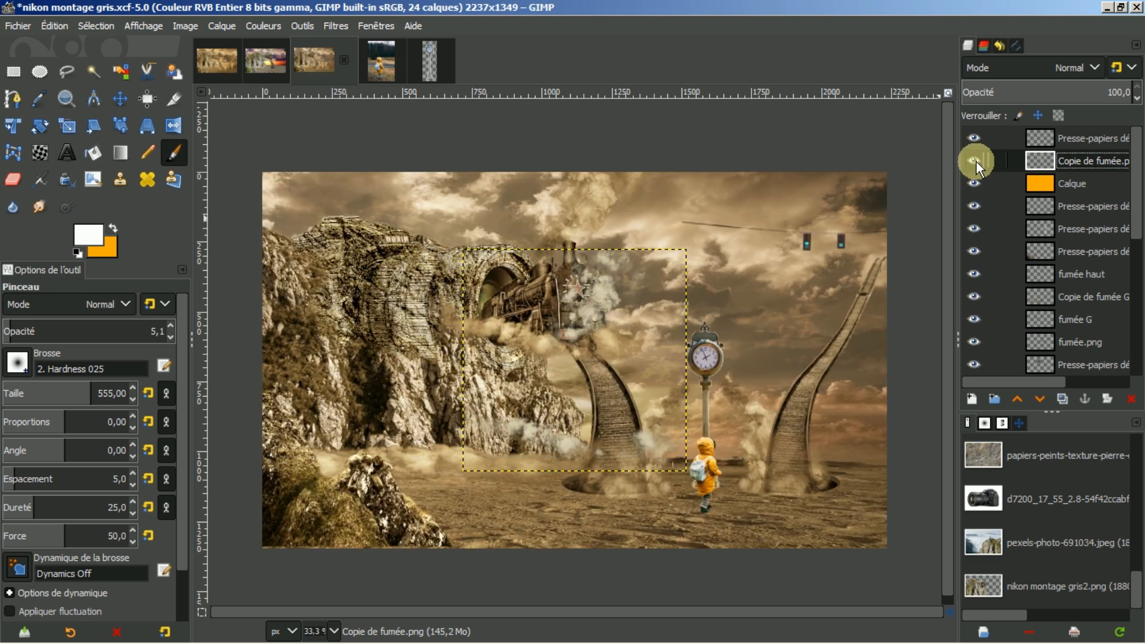
left_click(215, 51)
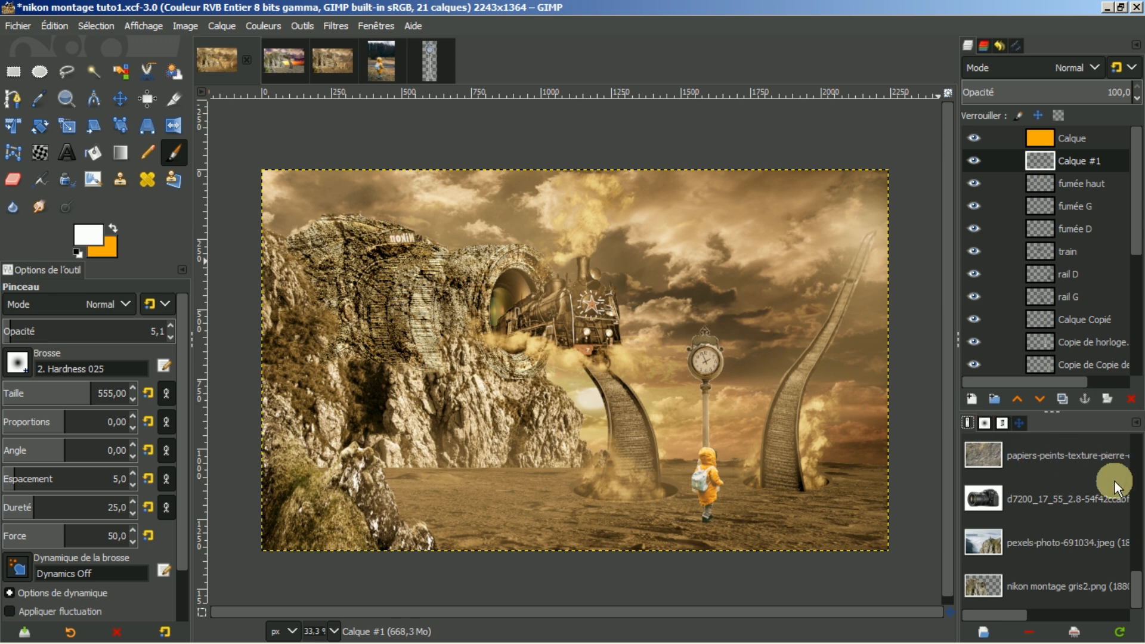
- Open the traffic_light__png_green_signal image from the document history
scroll(1138, 590, "up", 1)
scroll(1138, 591, "up", 5)
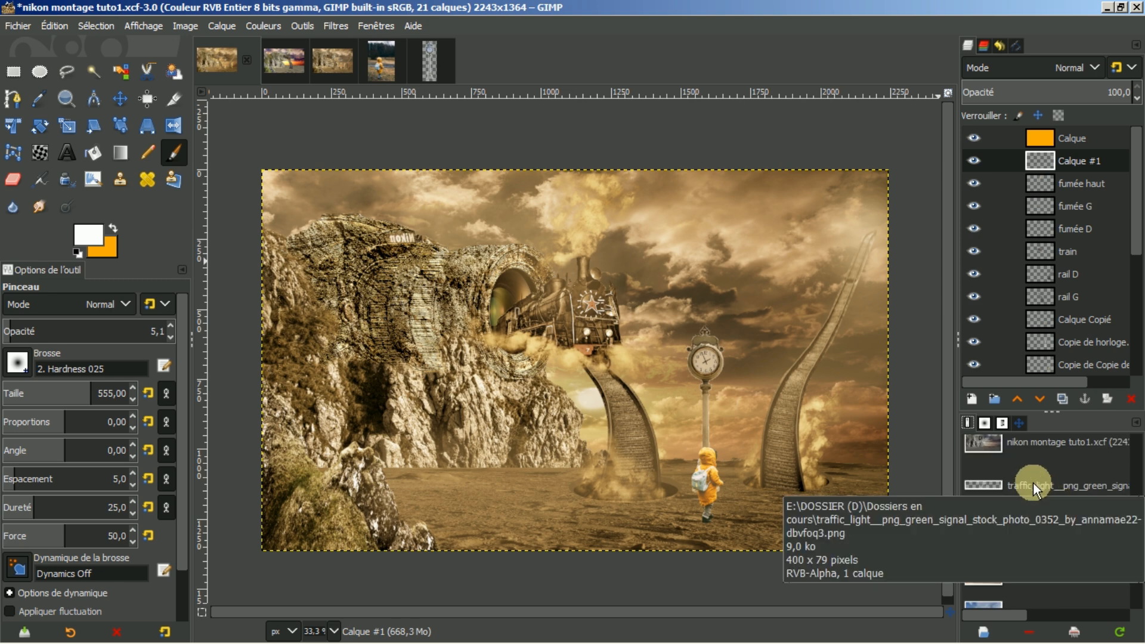
left_click(1033, 486)
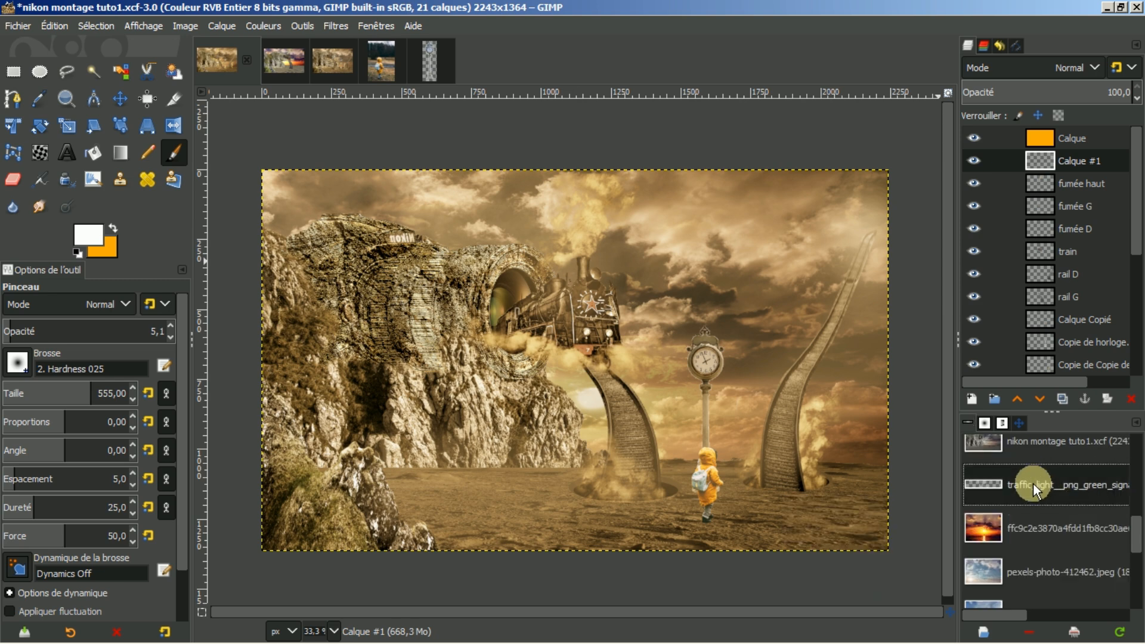
double_click(1033, 484)
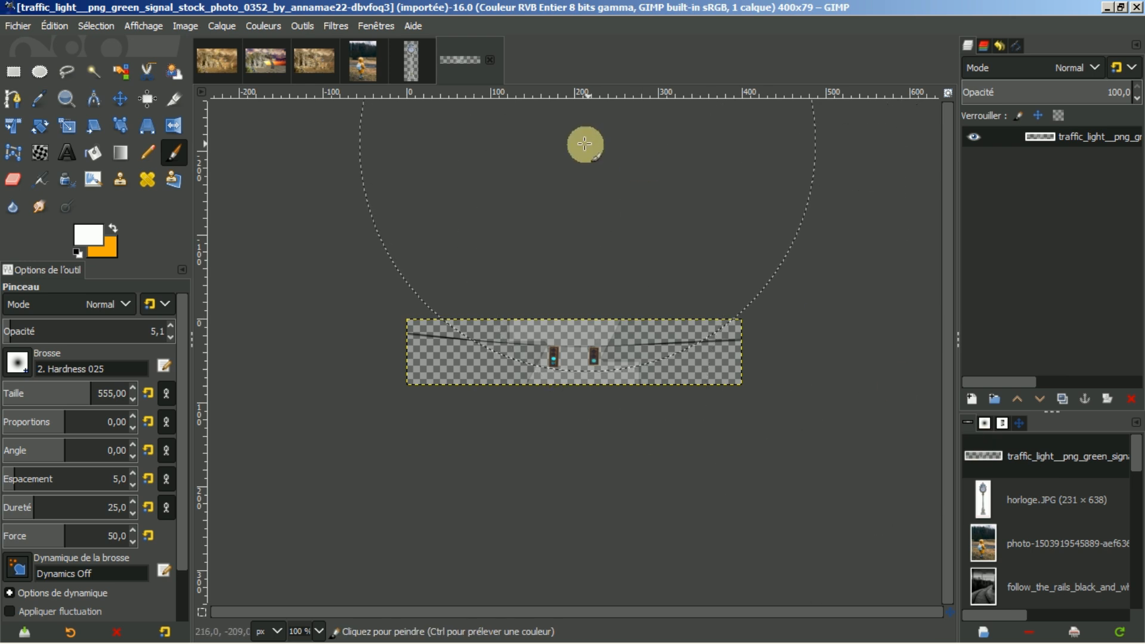
- Select the pale background area around the two traffic lights by colour with threshold 12.2, erase it and clear the selection
left_click(119, 73)
left_click(556, 335)
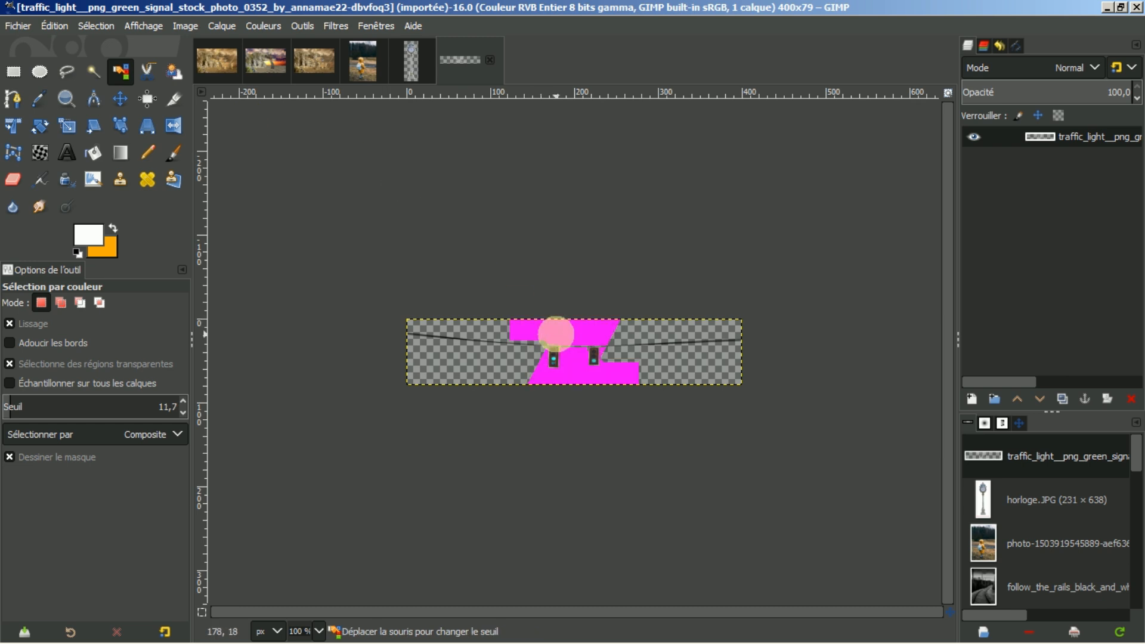
left_click(555, 333)
left_click(556, 333)
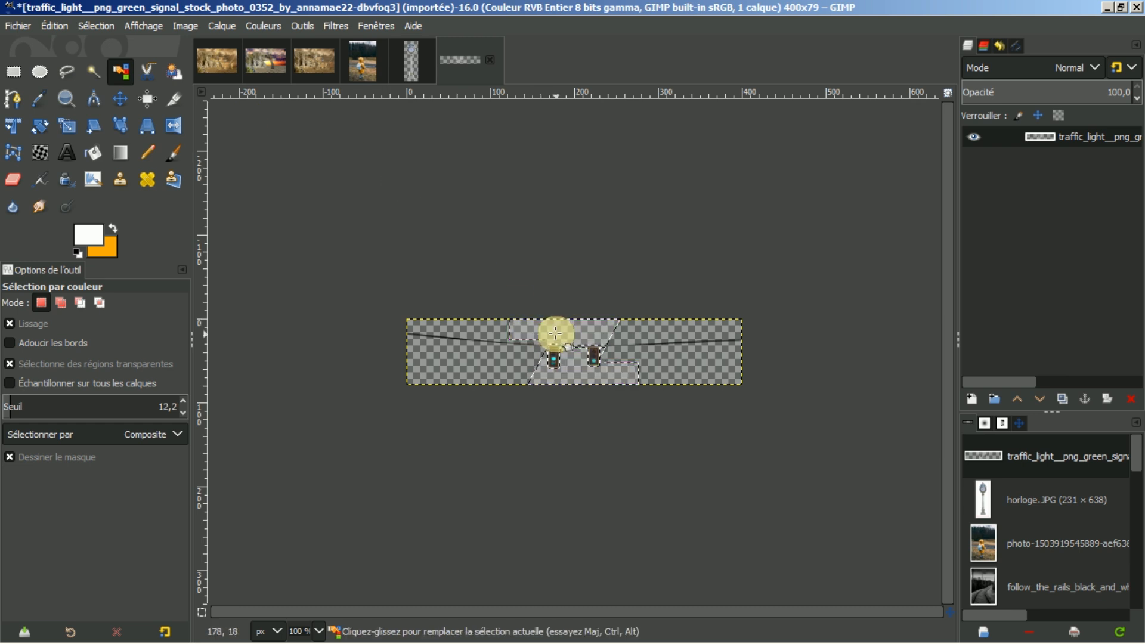
key("Delete")
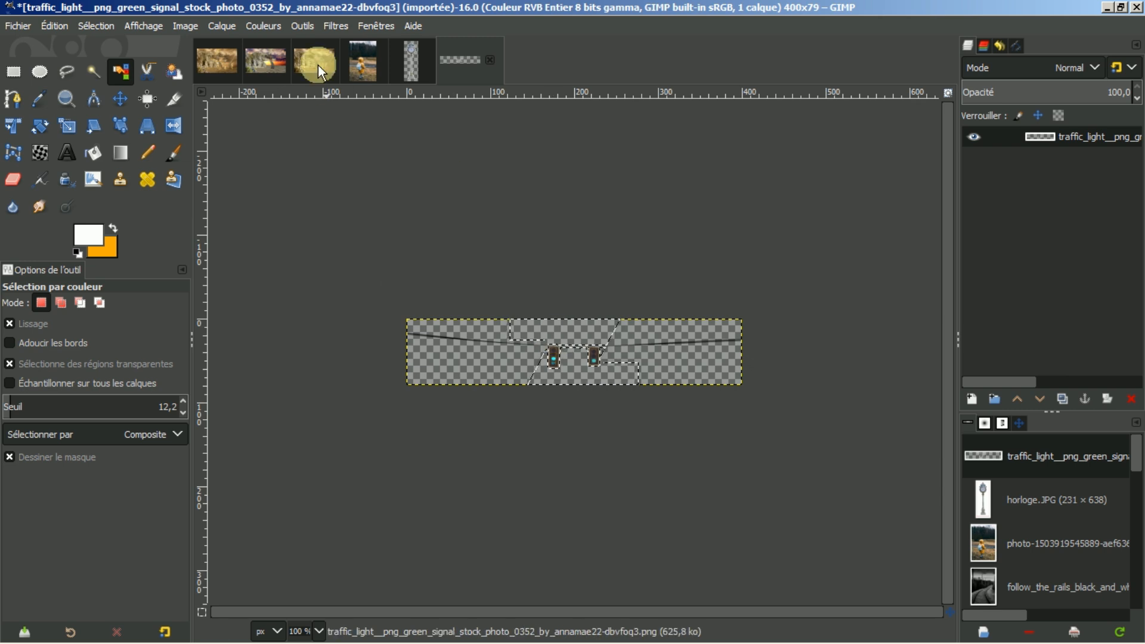
left_click(91, 26)
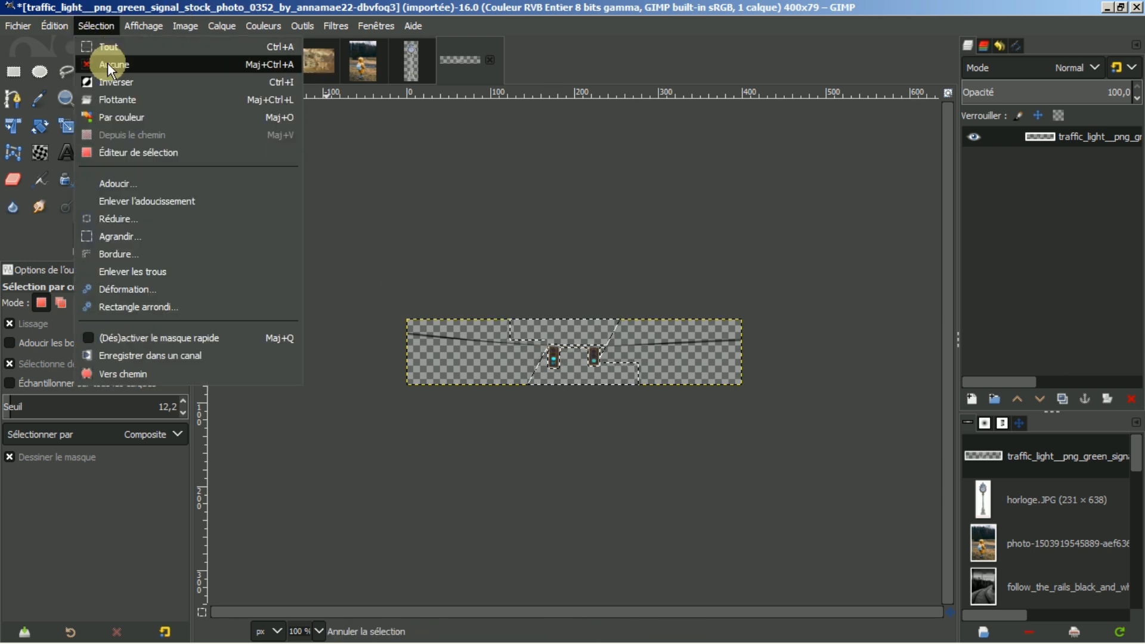
left_click(107, 63)
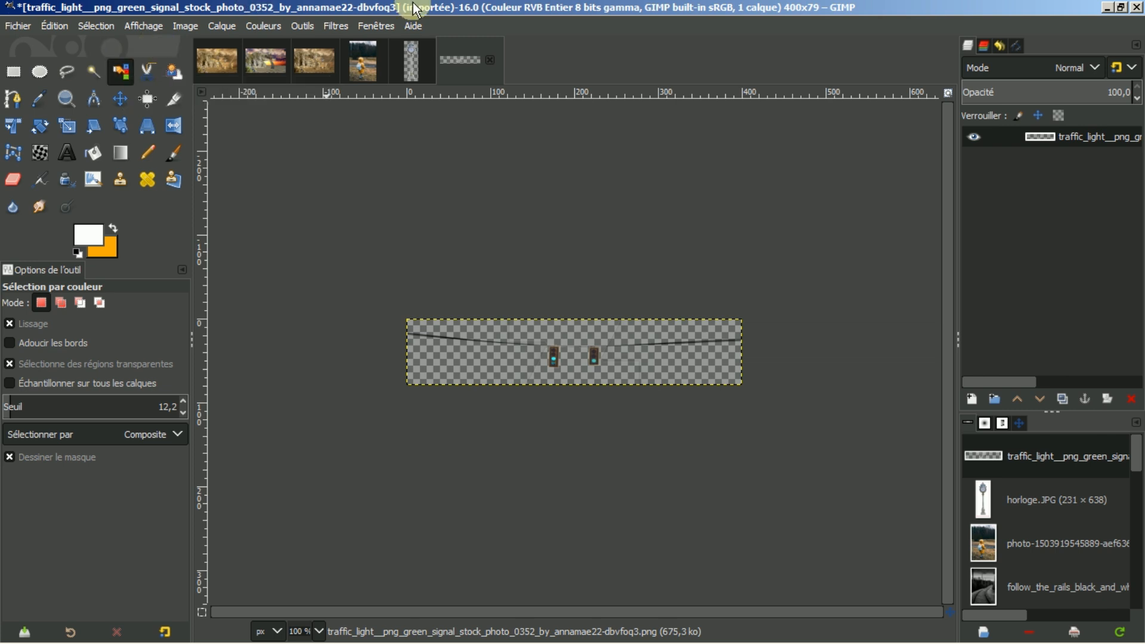
left_click(62, 27)
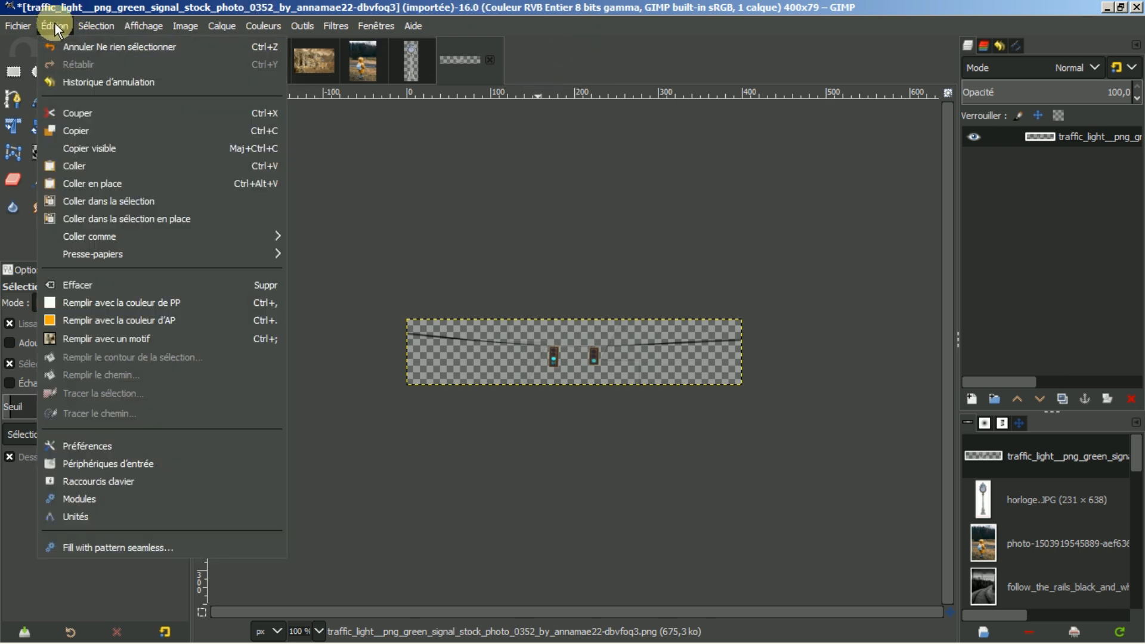
left_click(69, 129)
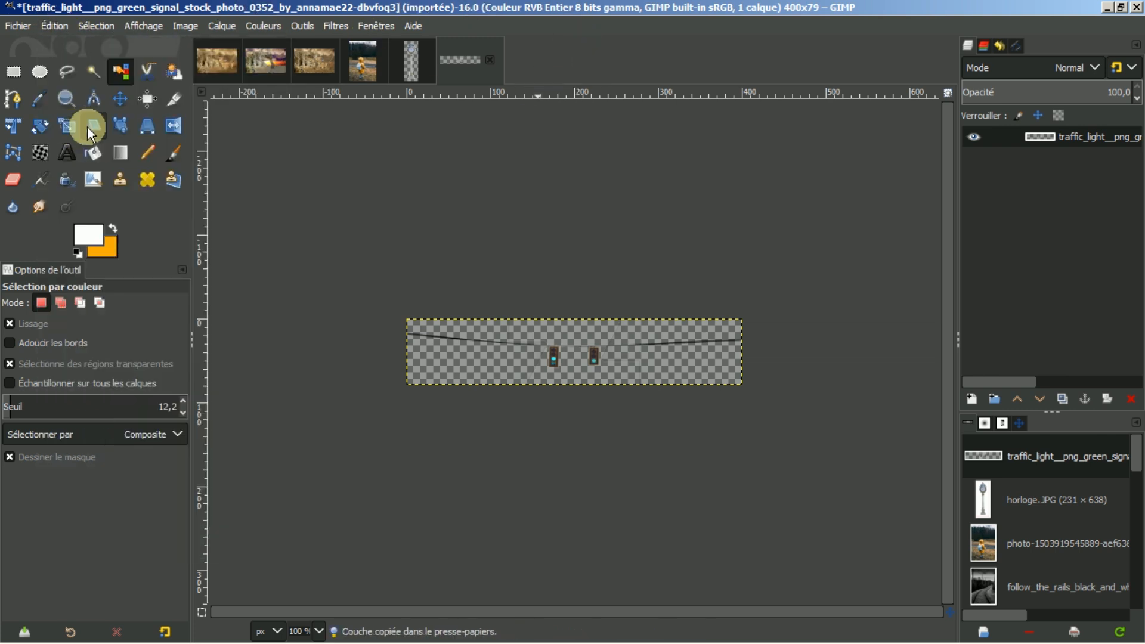
left_click(218, 57)
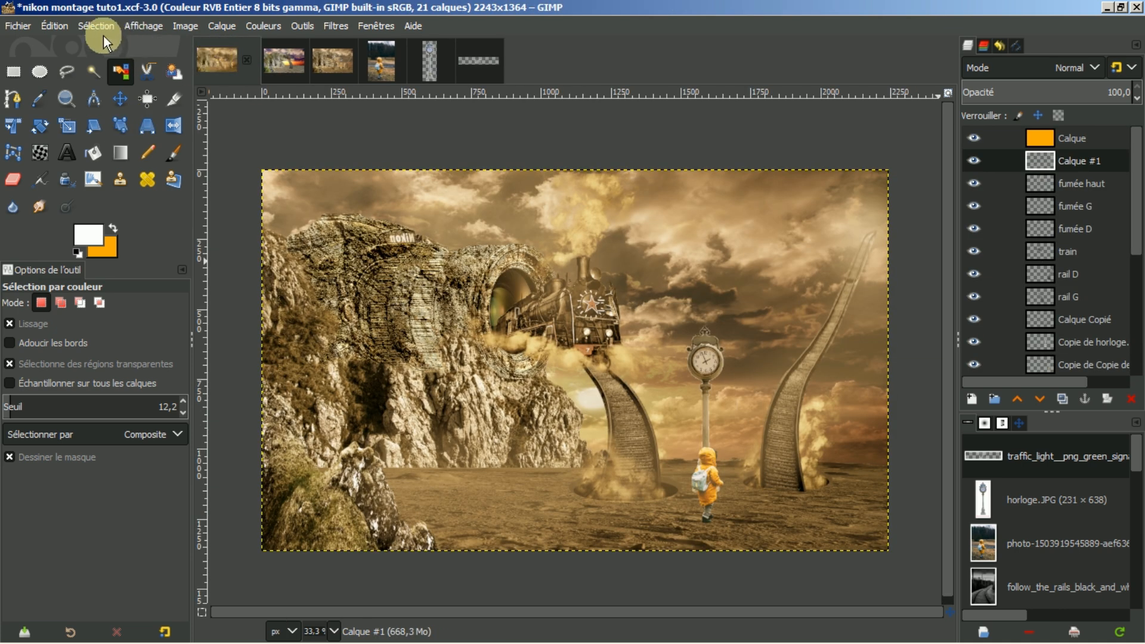
left_click(51, 25)
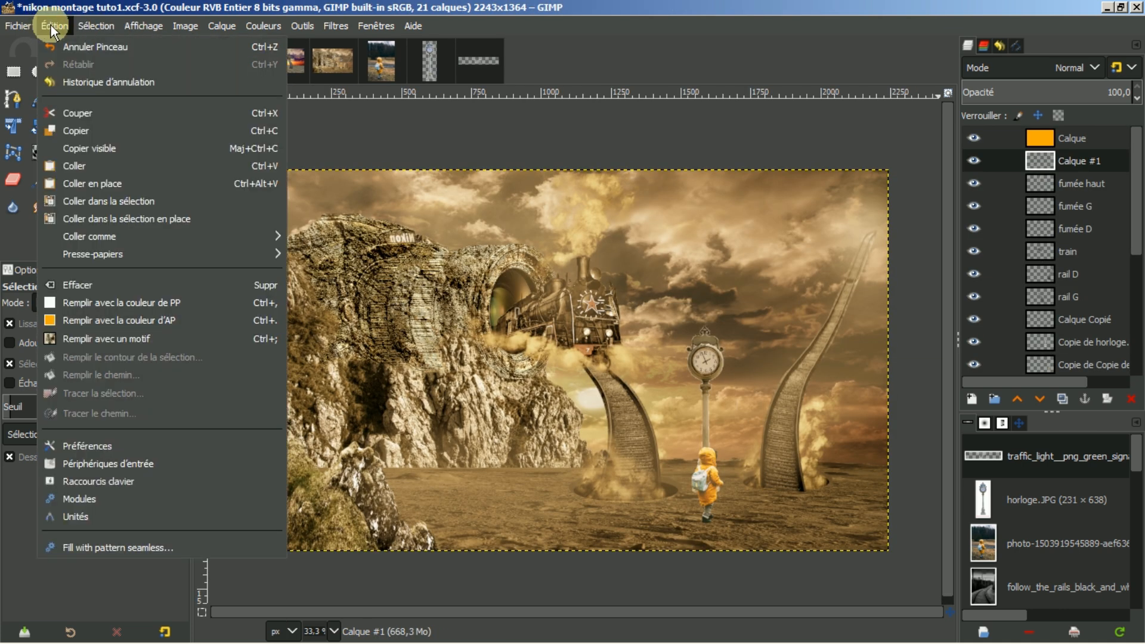
left_click(70, 129)
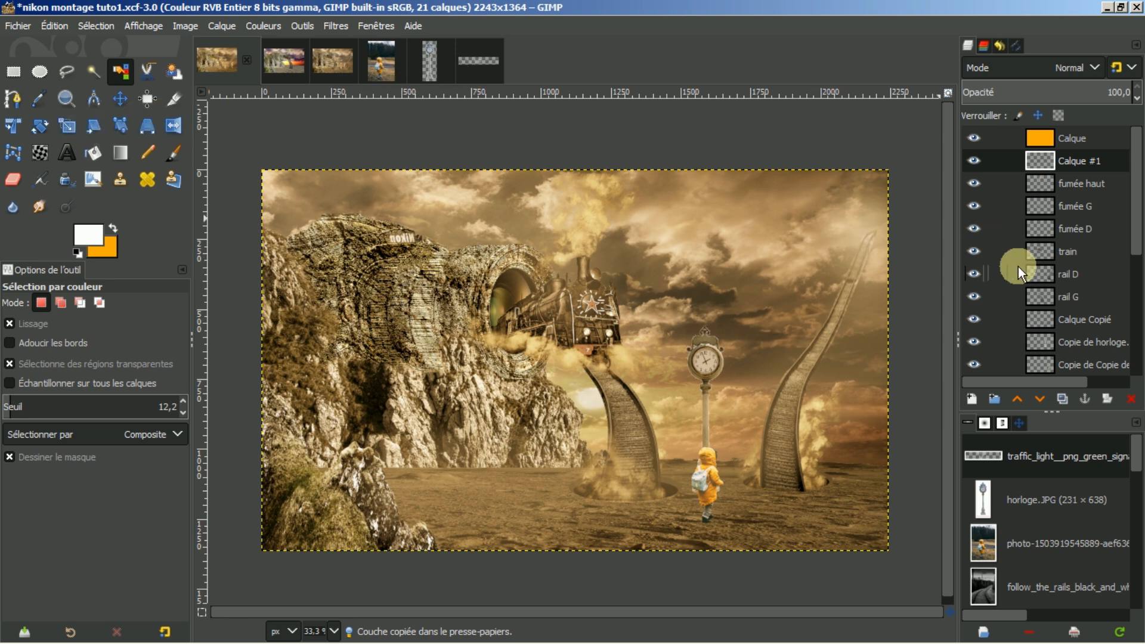
left_click_drag(1137, 197, 1134, 164)
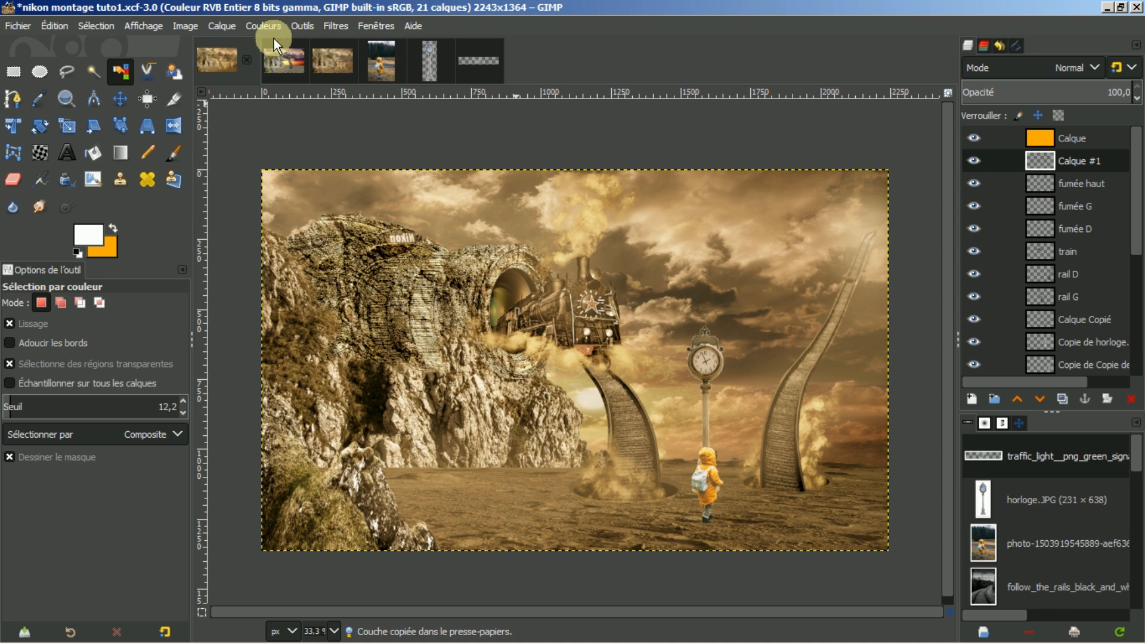
left_click(46, 27)
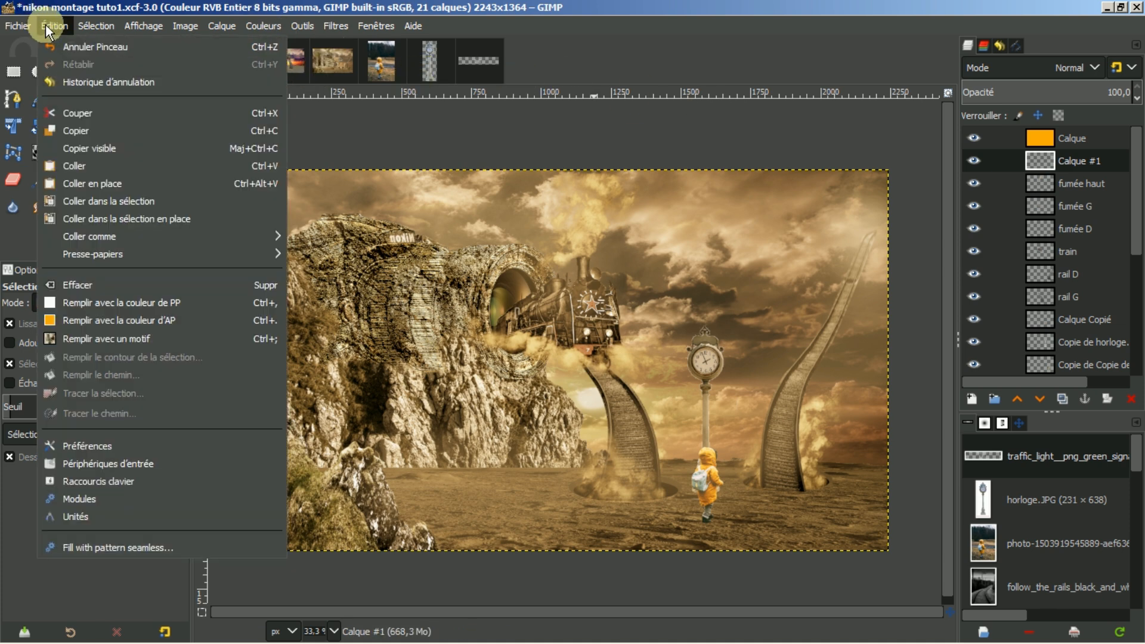
left_click(84, 166)
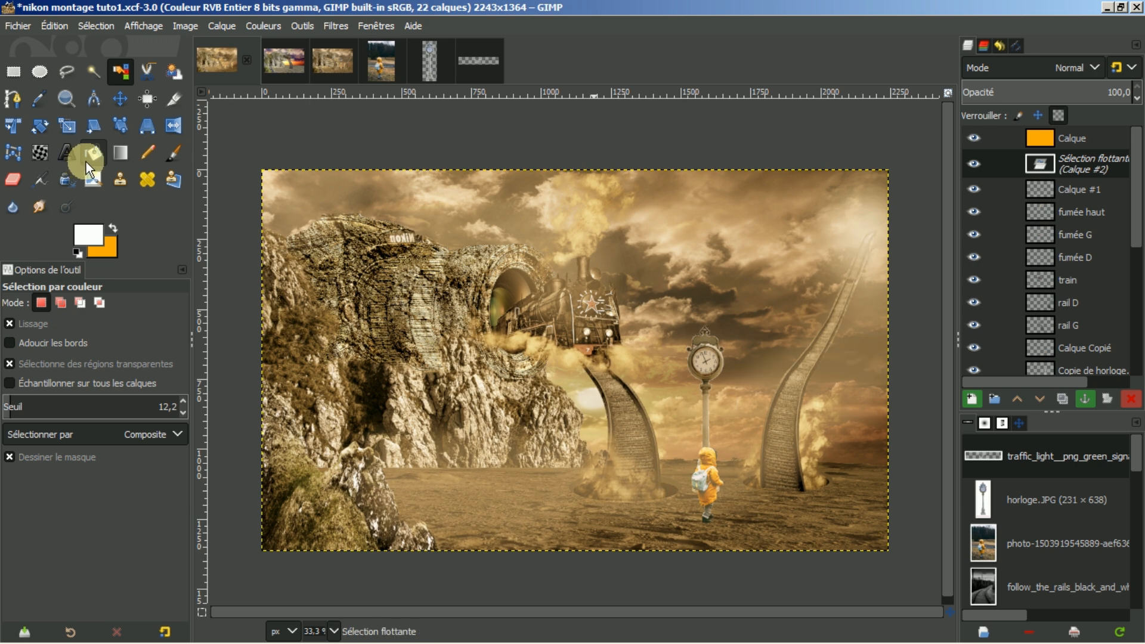
left_click(974, 166)
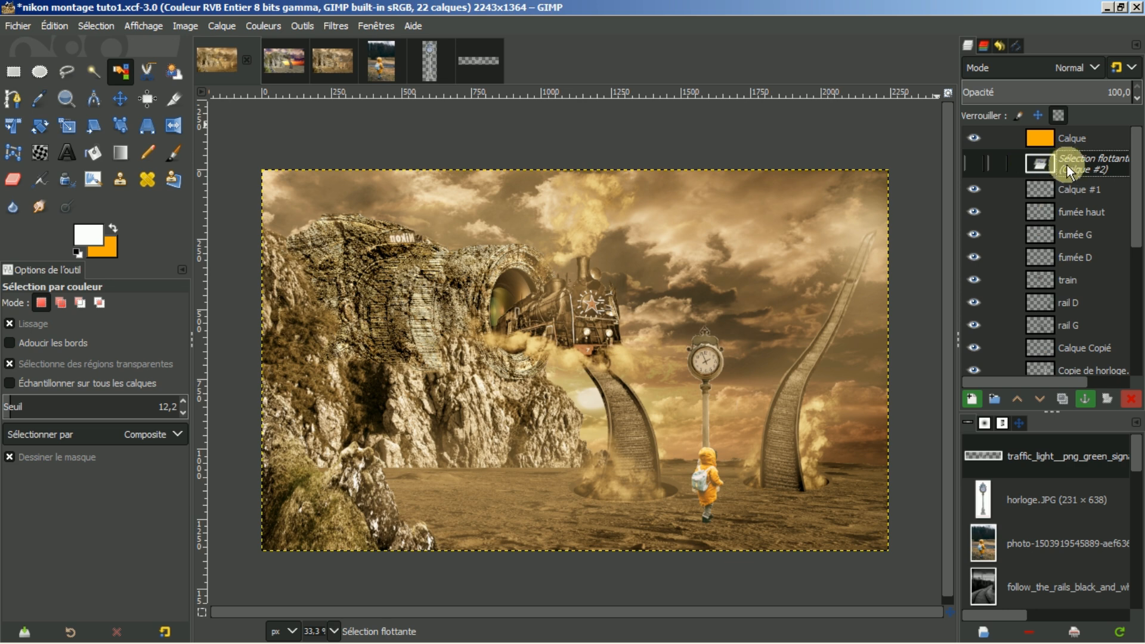
left_click(1130, 398)
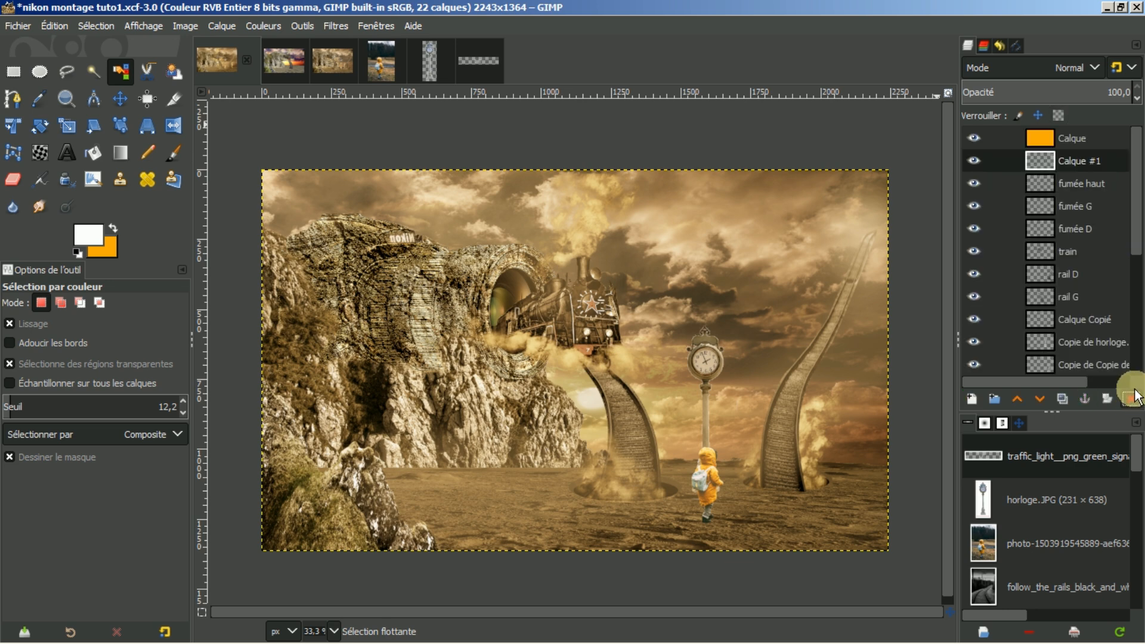
- Copy the cleaned traffic light image and paste it as a new layer above Calque #1 in nikon montage tuto1.xcf
left_click(475, 66)
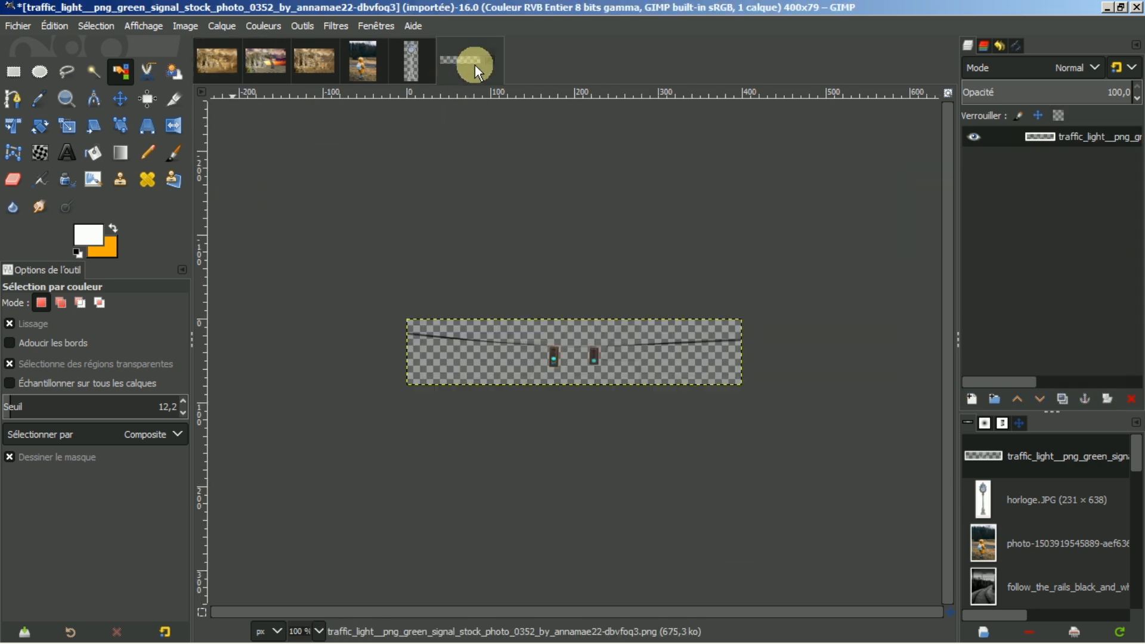
left_click(53, 27)
left_click(76, 130)
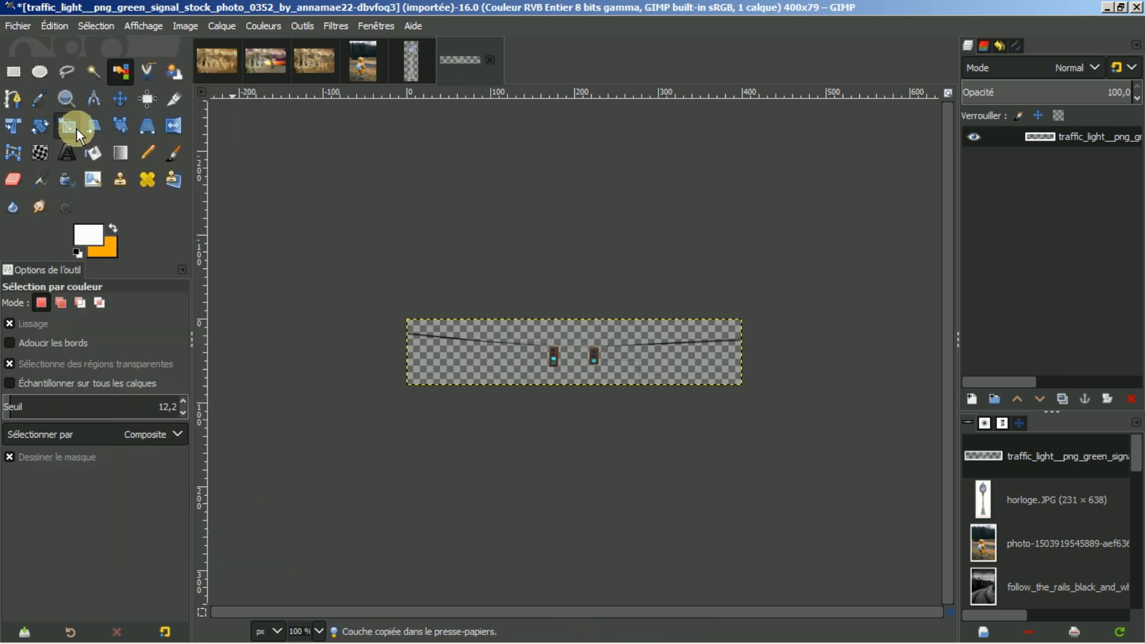
left_click(212, 56)
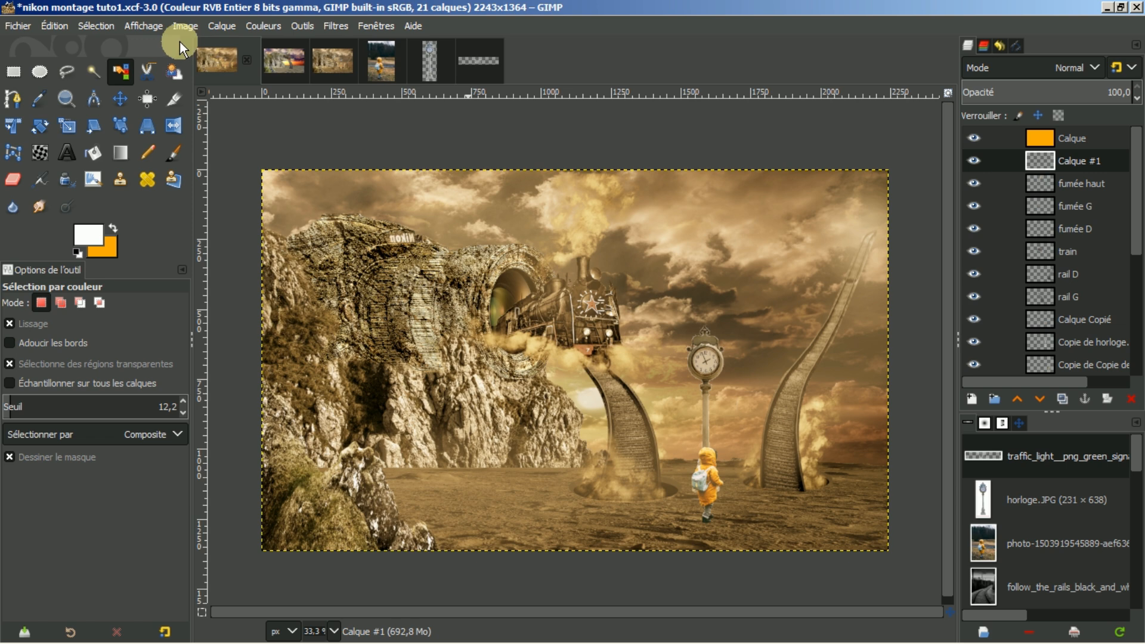
left_click(55, 27)
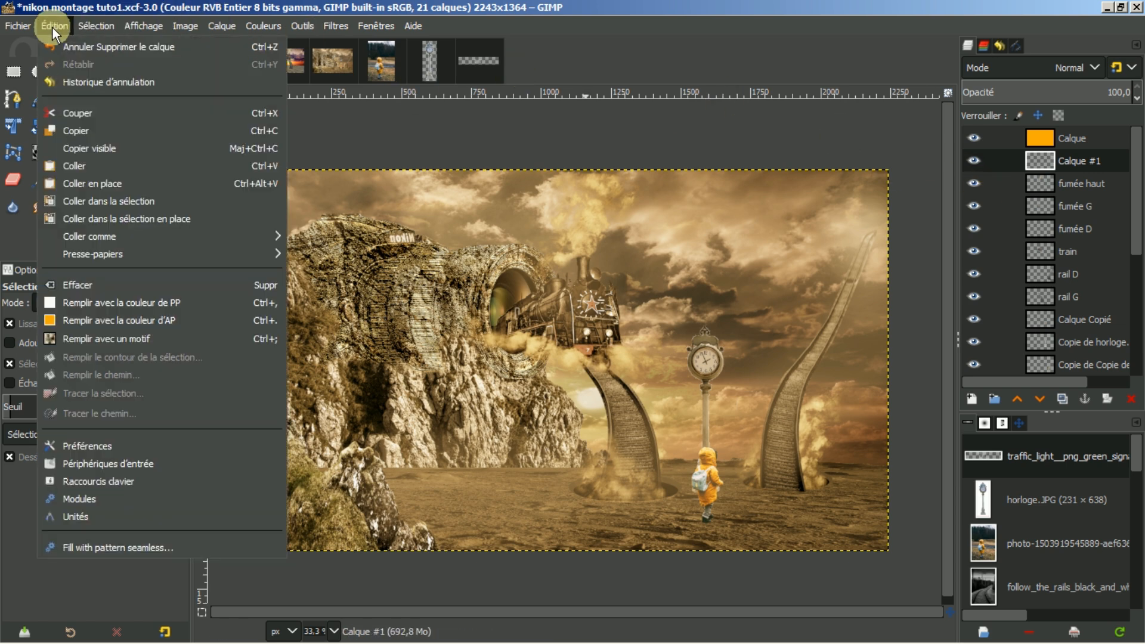
left_click(71, 167)
left_click(71, 167)
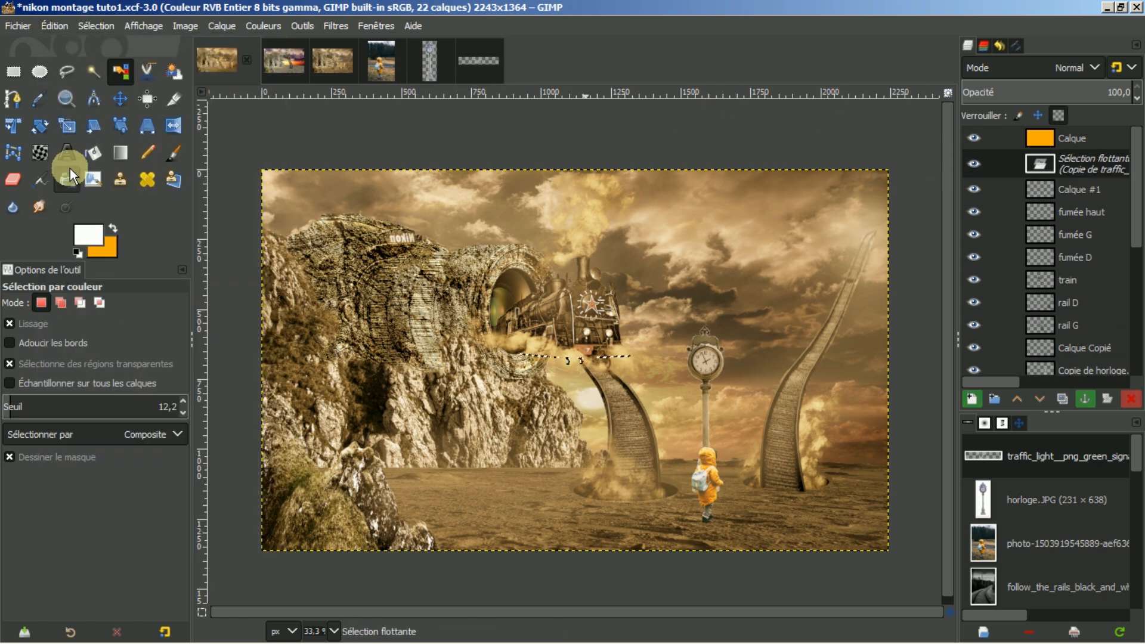
left_click(968, 399)
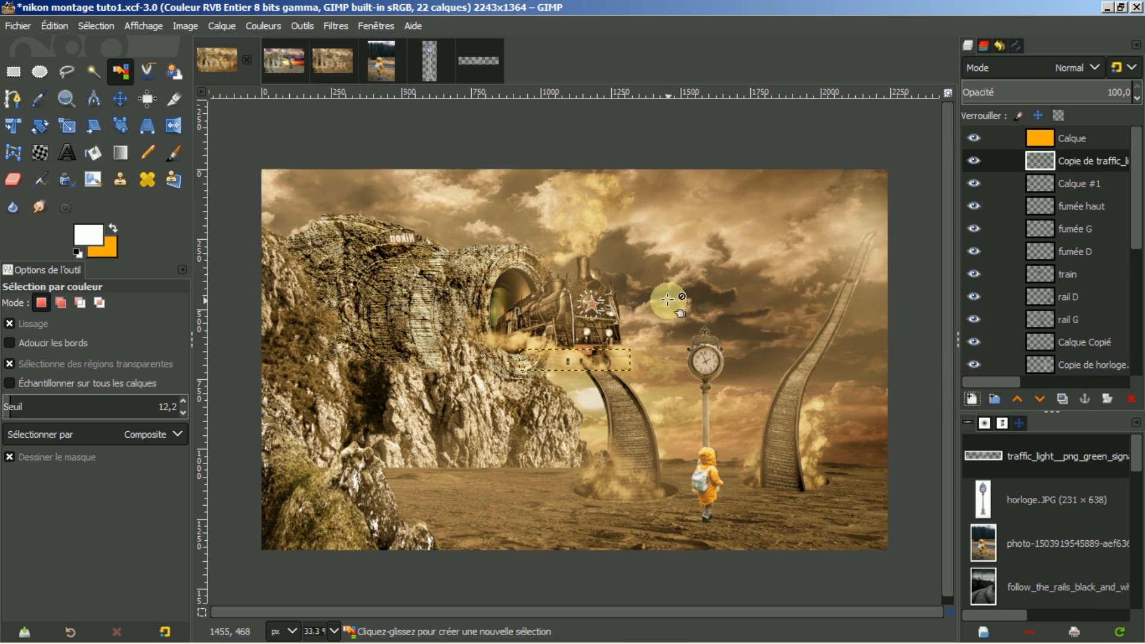
- Move the traffic light layer into the sky near the right rail and scale it proportionally to 926 × 183 px
left_click(119, 99)
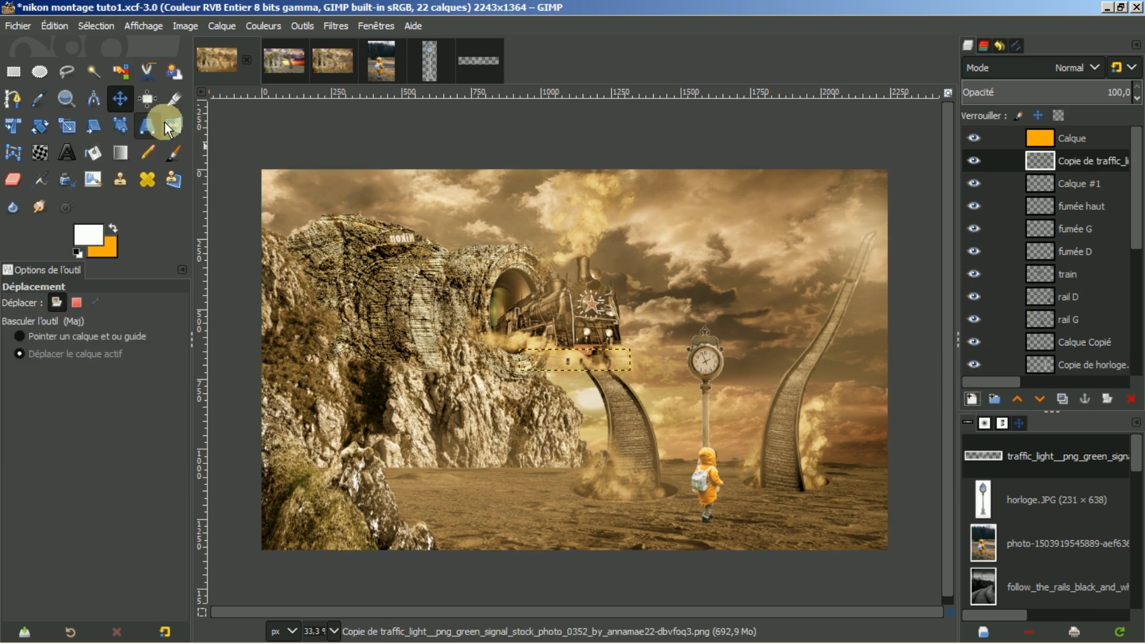
left_click_drag(592, 362, 815, 264)
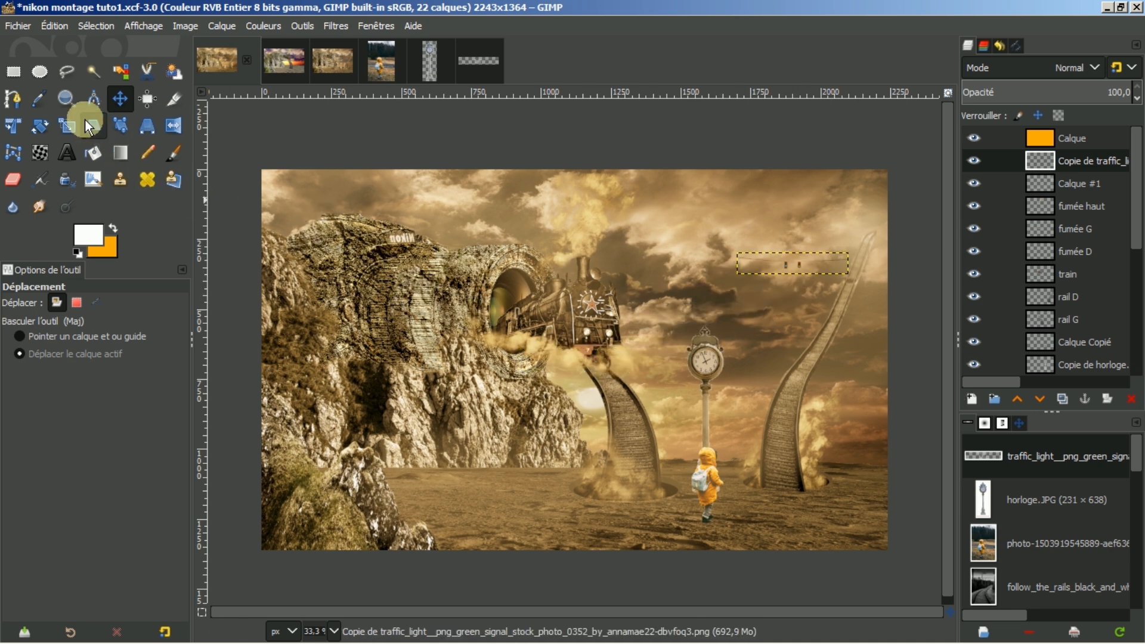
left_click(68, 124)
left_click(817, 265)
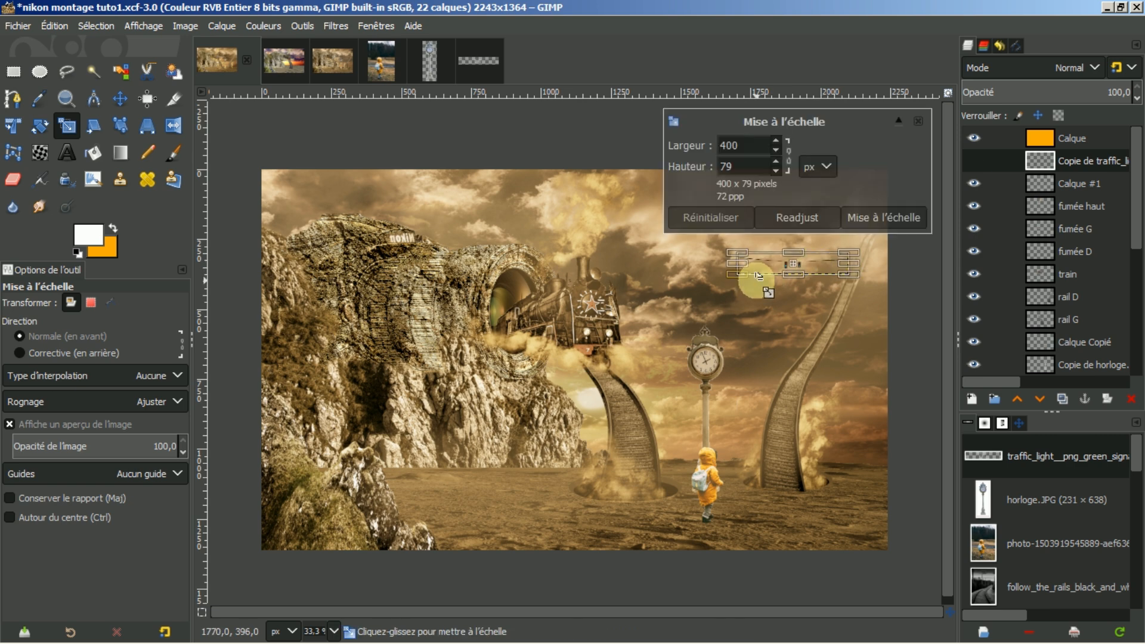
left_click(789, 156)
left_click_drag(737, 274, 592, 322)
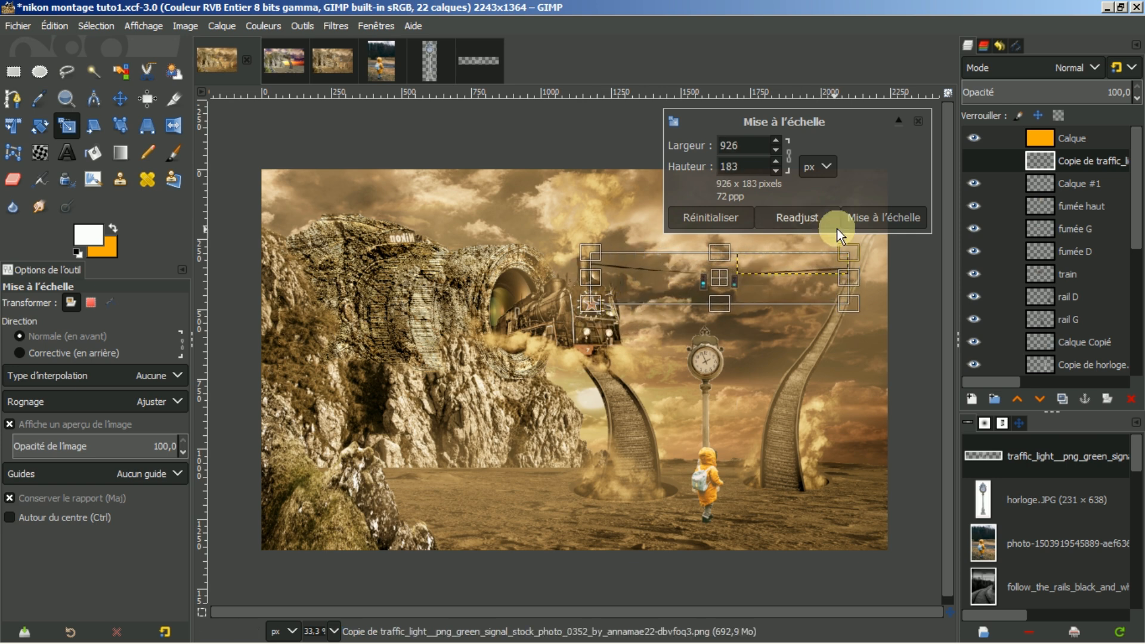
left_click(880, 216)
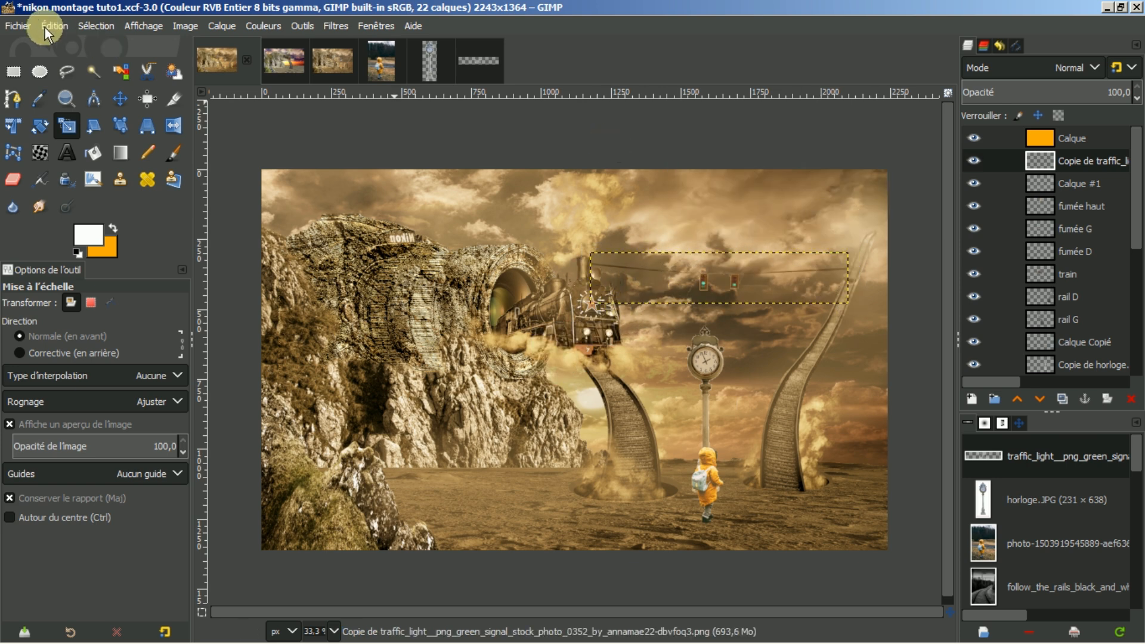
- Move the traffic lights up to the upper end of the right rail and fit their layer to the image size
left_click(120, 97)
left_click_drag(719, 289, 827, 245)
right_click(1085, 162)
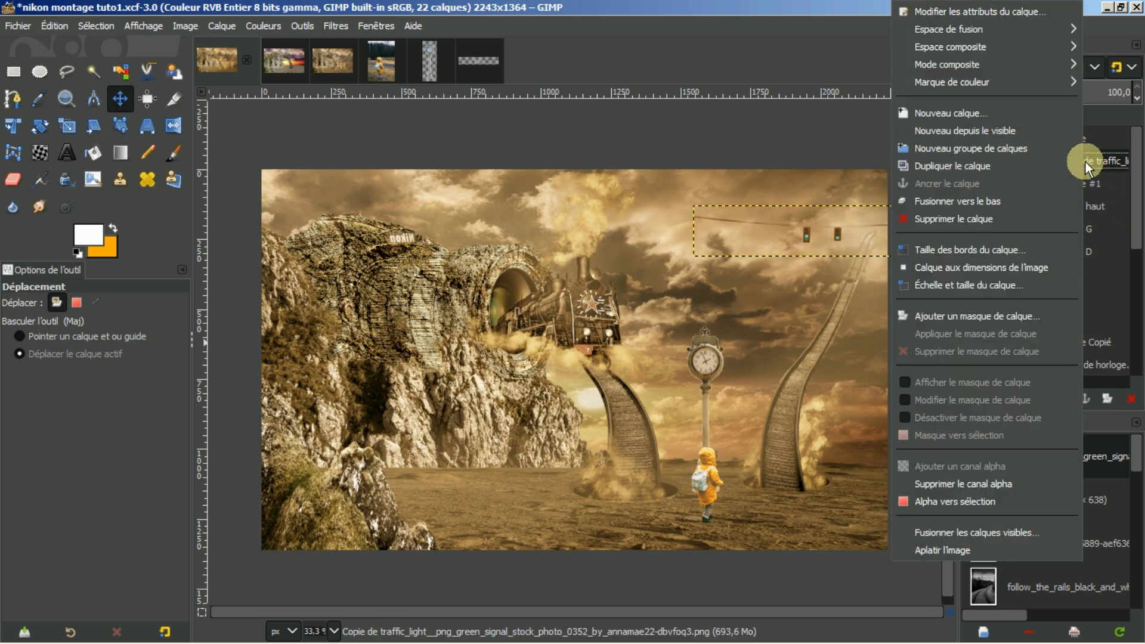
left_click(999, 269)
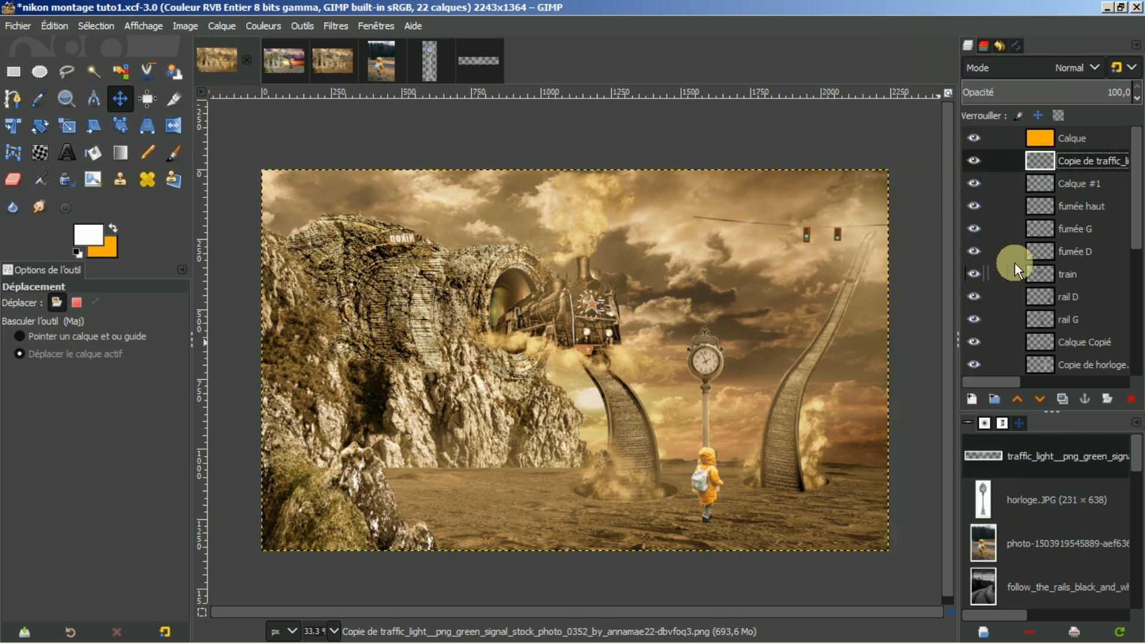